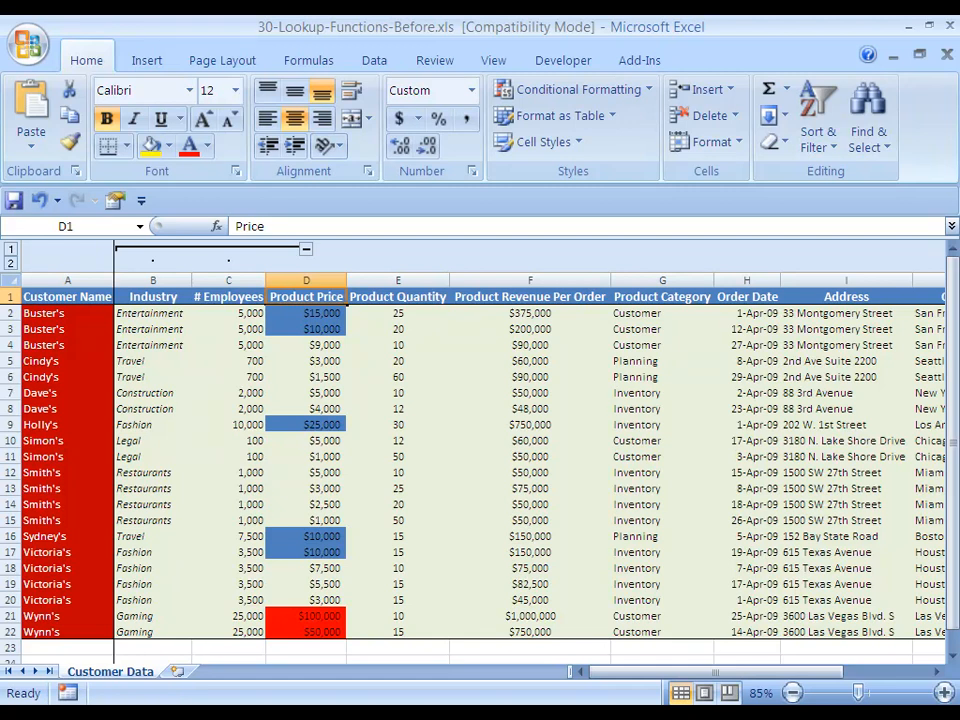
- Examine the product price, quantity, order date and revenue columns of the customer data
{"action": "left_click", "coordinate": [306, 313]}
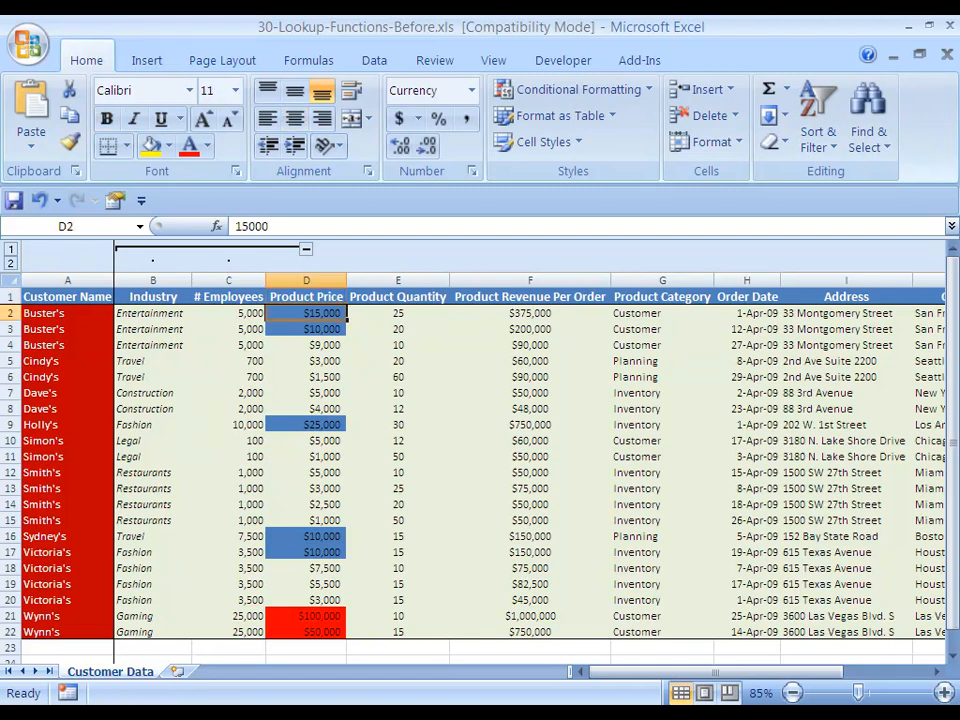
{"action": "left_click", "coordinate": [228, 313]}
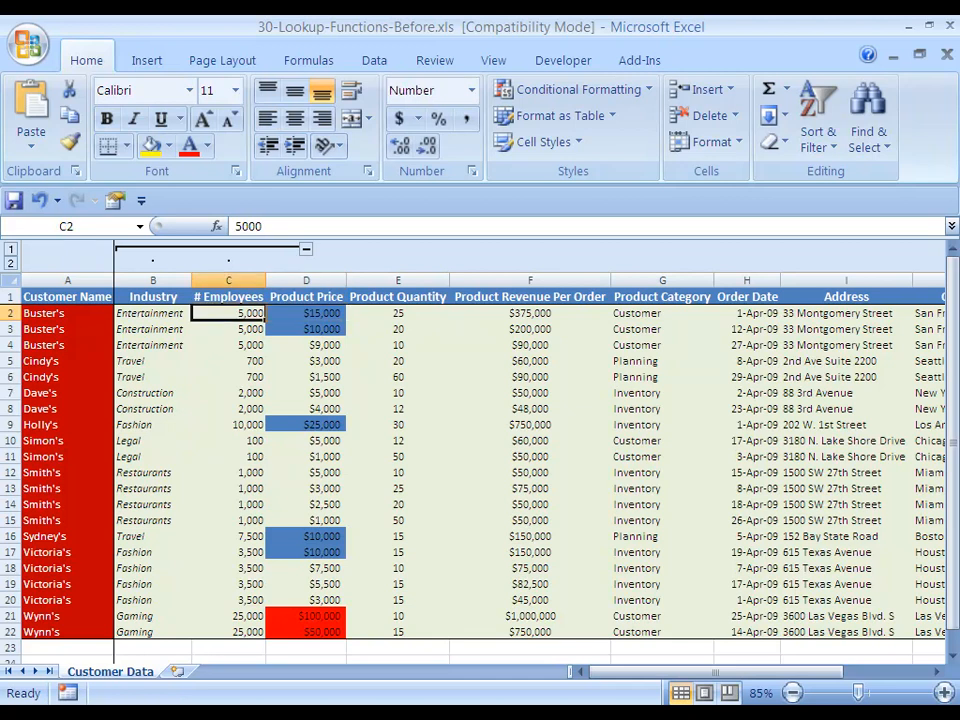
{"action": "left_click", "coordinate": [306, 313]}
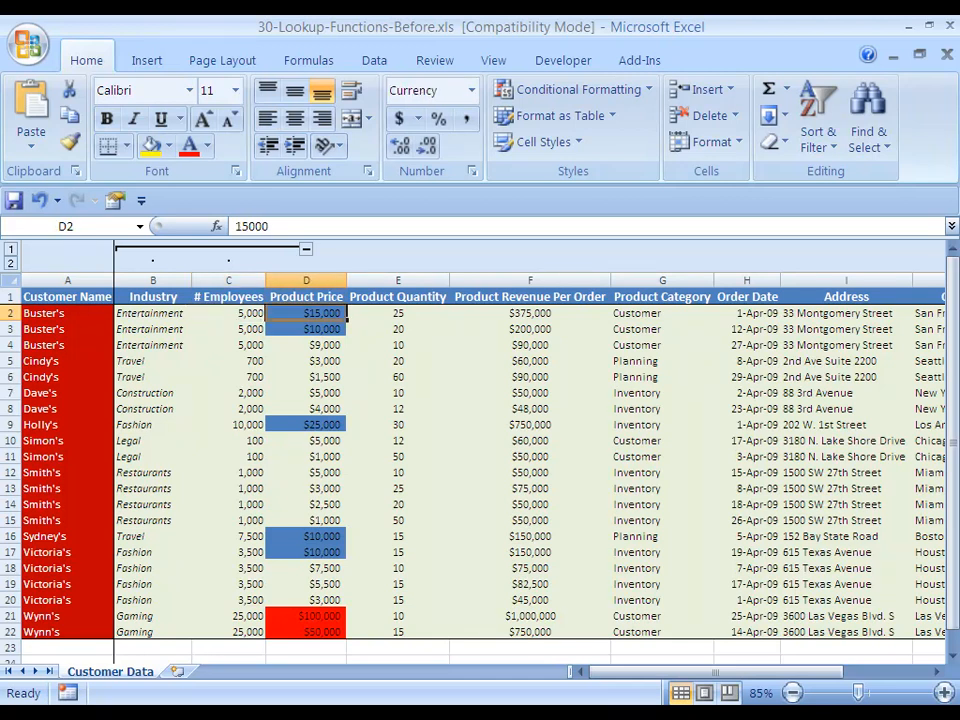
{"action": "key", "text": "ctrl+shift+Down"}
{"action": "key", "text": "shift+Right"}
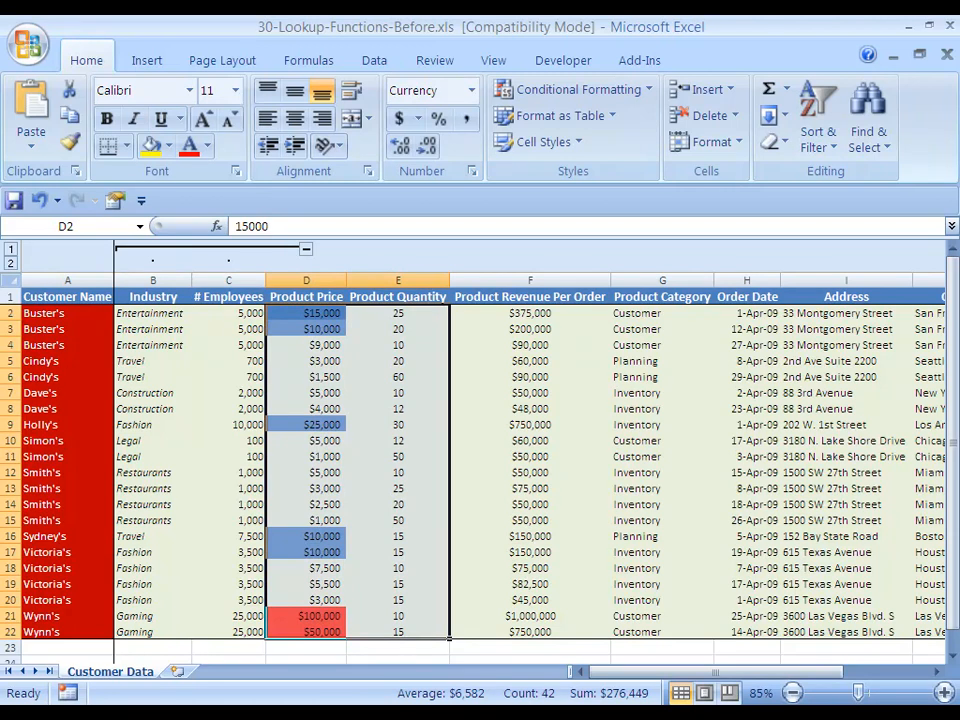
{"action": "key", "text": "Right"}
{"action": "key", "text": "Right"}
{"action": "key", "text": "Right"}
{"action": "key", "text": "Right"}
{"action": "key", "text": "ctrl+shift+Down"}
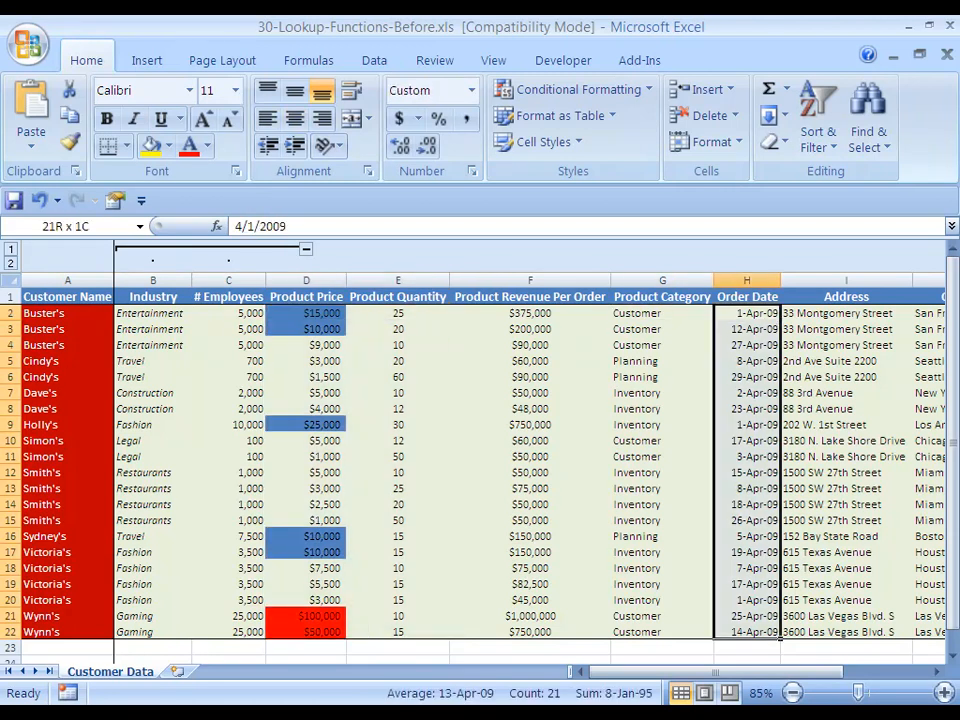
{"action": "key", "text": "Left"}
{"action": "key", "text": "Left"}
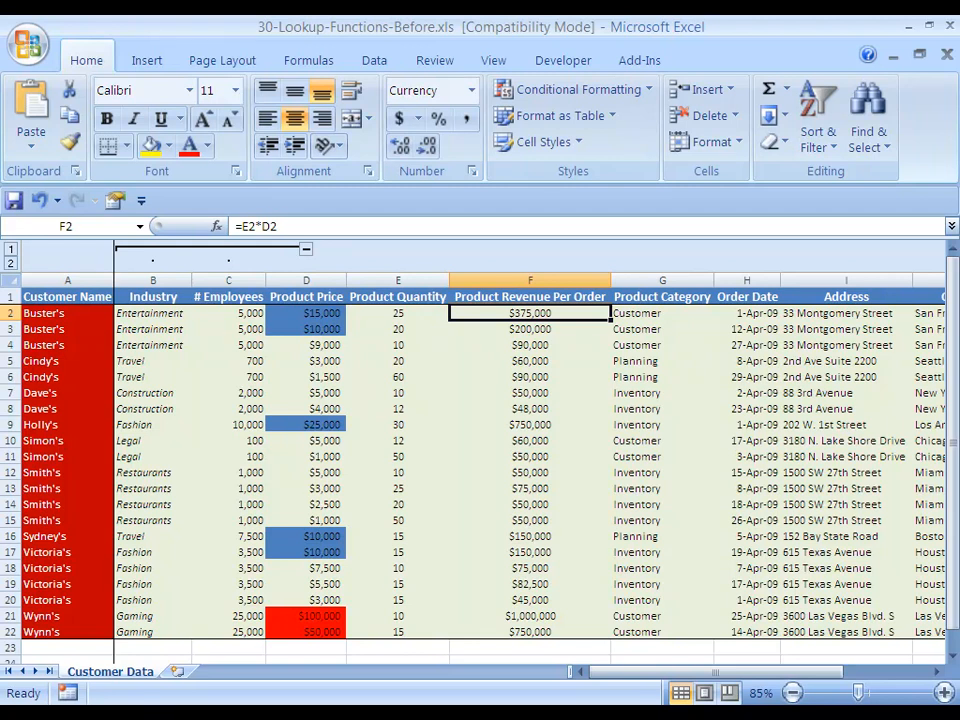
{"action": "key", "text": "Left"}
{"action": "key", "text": "Left"}
{"action": "key", "text": "Left"}
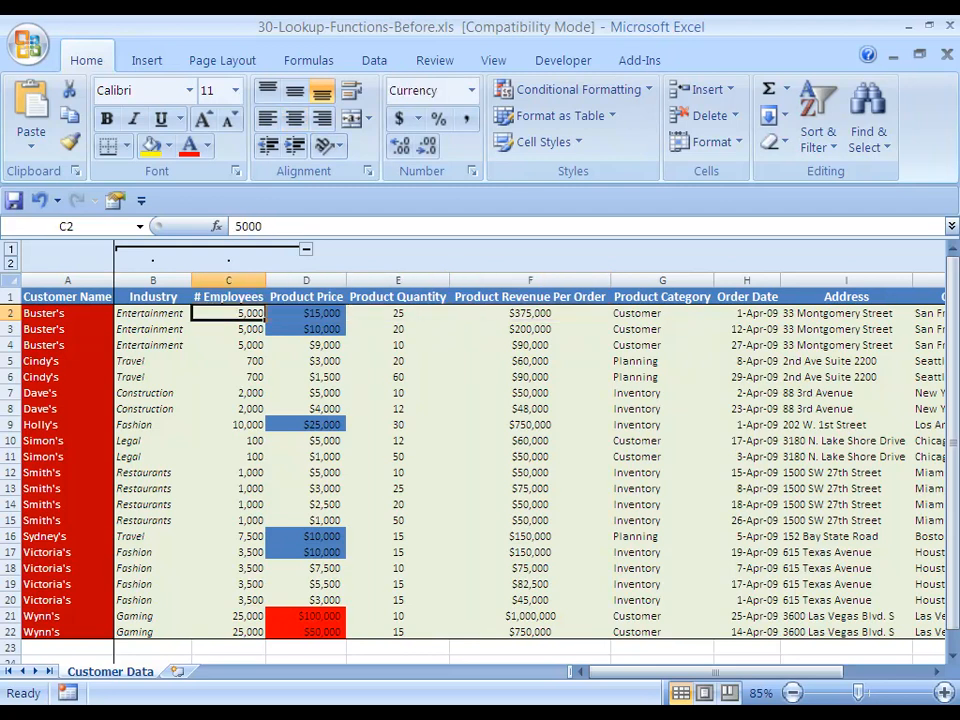
- Start a VLOOKUP formula in cell C24 with "Holly's" as the lookup value
{"action": "key", "text": "Down"}
{"action": "key", "text": "Down"}
{"action": "key", "text": "Down"}
{"action": "key", "text": "Down"}
{"action": "key", "text": "Down"}
{"action": "key", "text": "Down"}
{"action": "key", "text": "Down"}
{"action": "key", "text": "Down"}
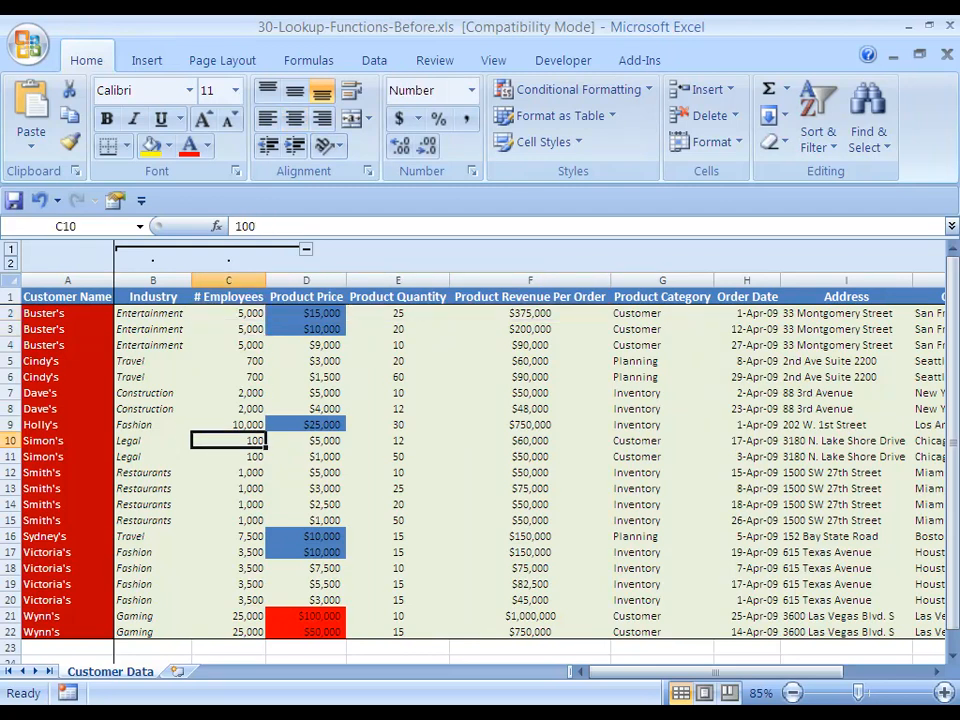
{"action": "key", "text": "Down"}
{"action": "key", "text": "Down"}
{"action": "key", "text": "Down"}
{"action": "key", "text": "Down"}
{"action": "key", "text": "Down"}
{"action": "key", "text": "Down"}
{"action": "key", "text": "Down"}
{"action": "key", "text": "Down"}
{"action": "key", "text": "Down"}
{"action": "key", "text": "Down"}
{"action": "key", "text": "Down"}
{"action": "key", "text": "Down"}
{"action": "key", "text": "Down"}
{"action": "key", "text": "Down"}
{"action": "key", "text": "Down"}
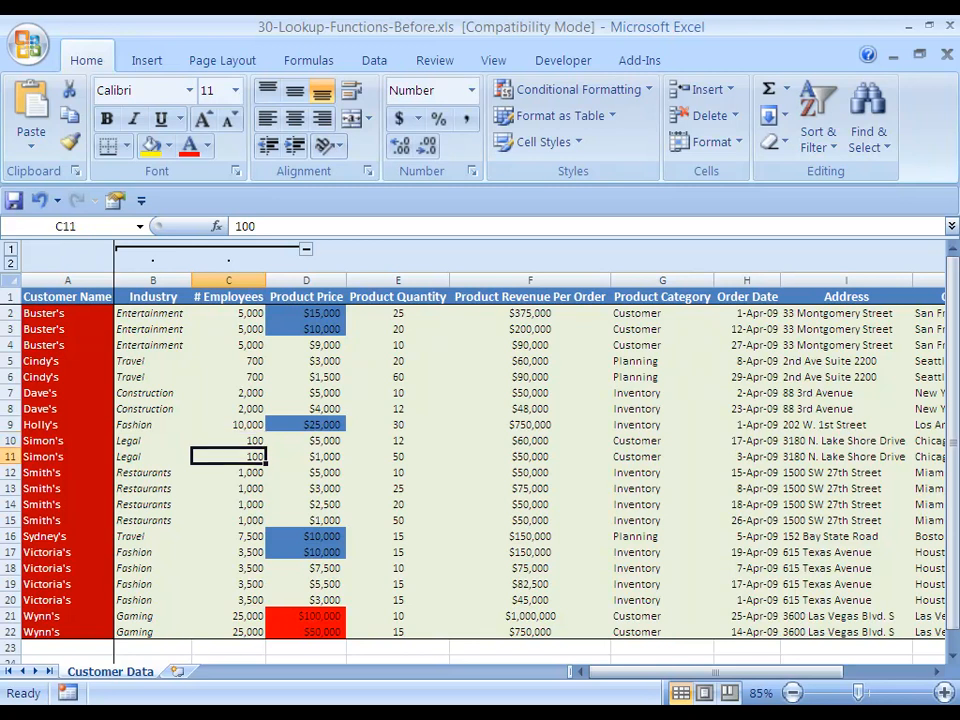
{"action": "key", "text": "Up"}
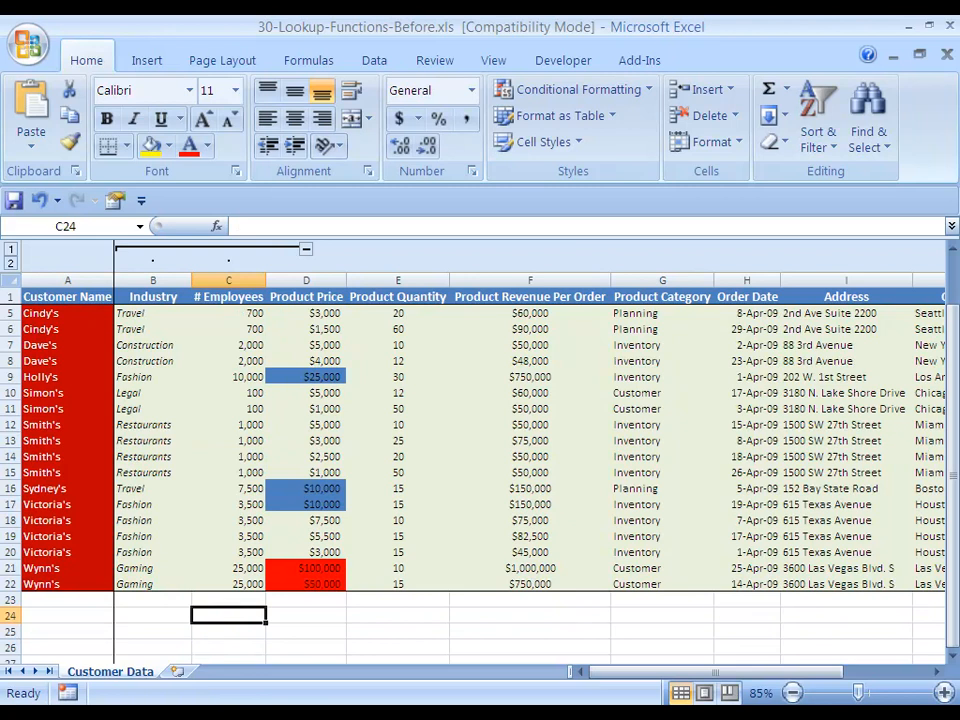
{"action": "type", "text": "=VL"}
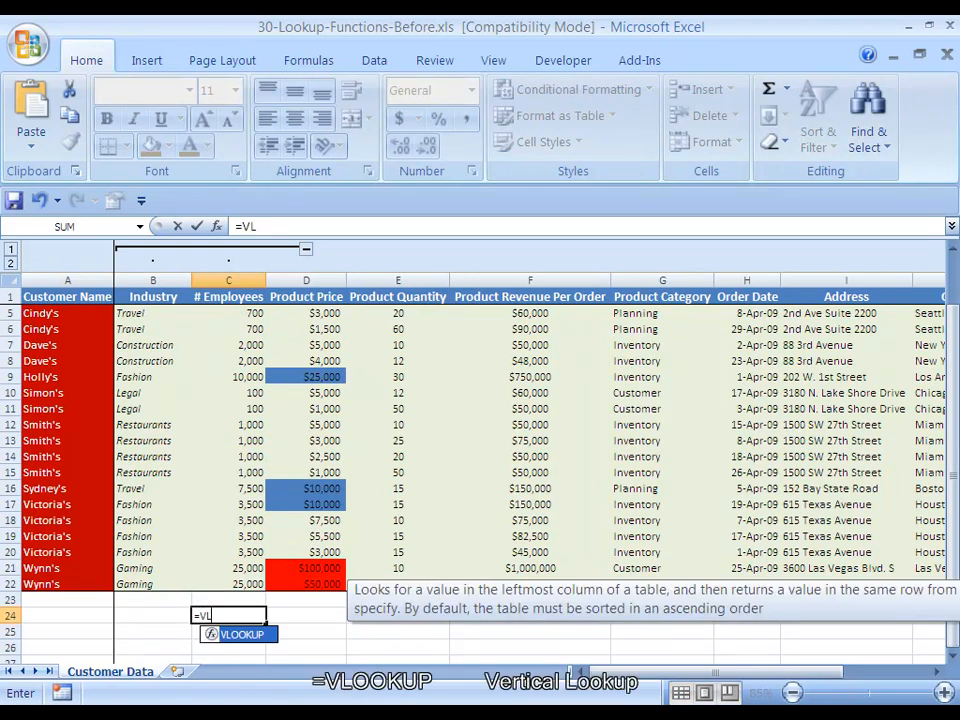
{"action": "type", "text": "OOK"}
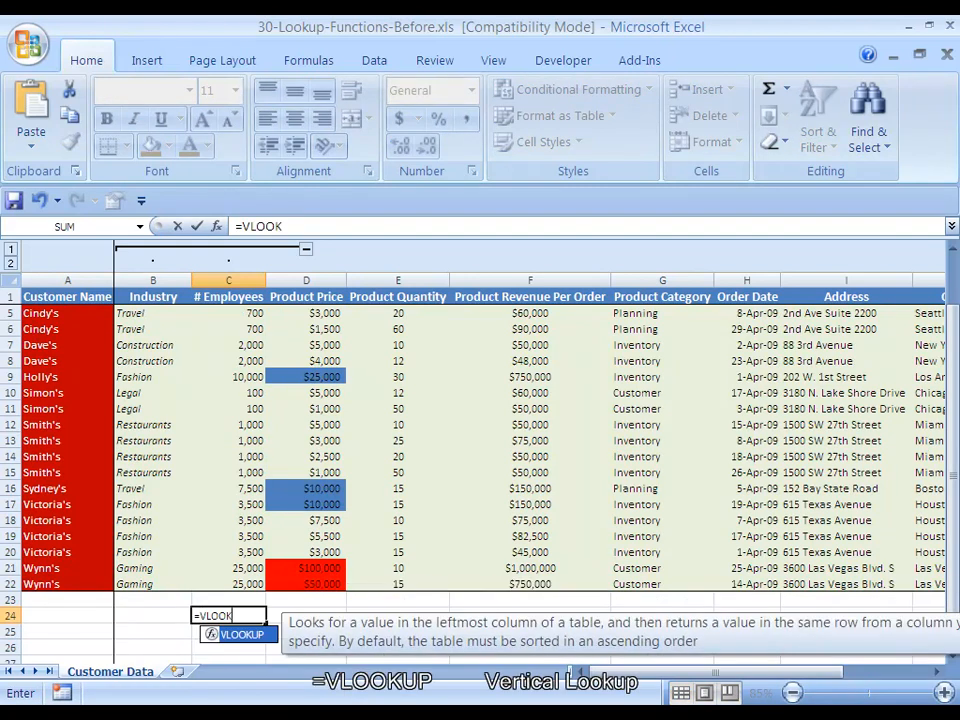
{"action": "type", "text": "UP"}
{"action": "type", "text": "("}
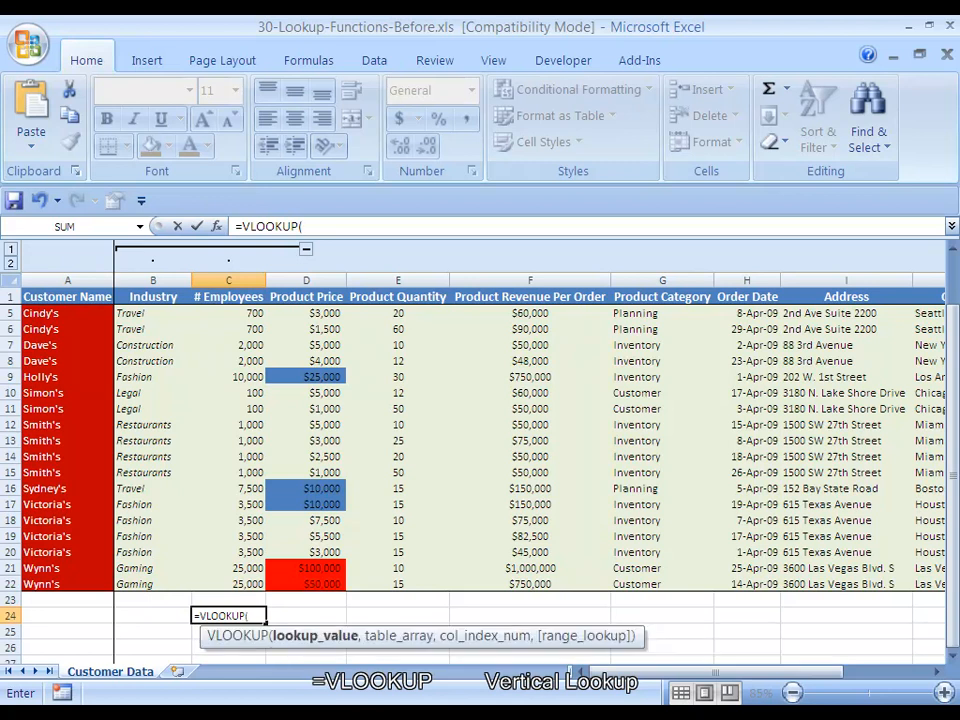
{"action": "type", "text": ","}
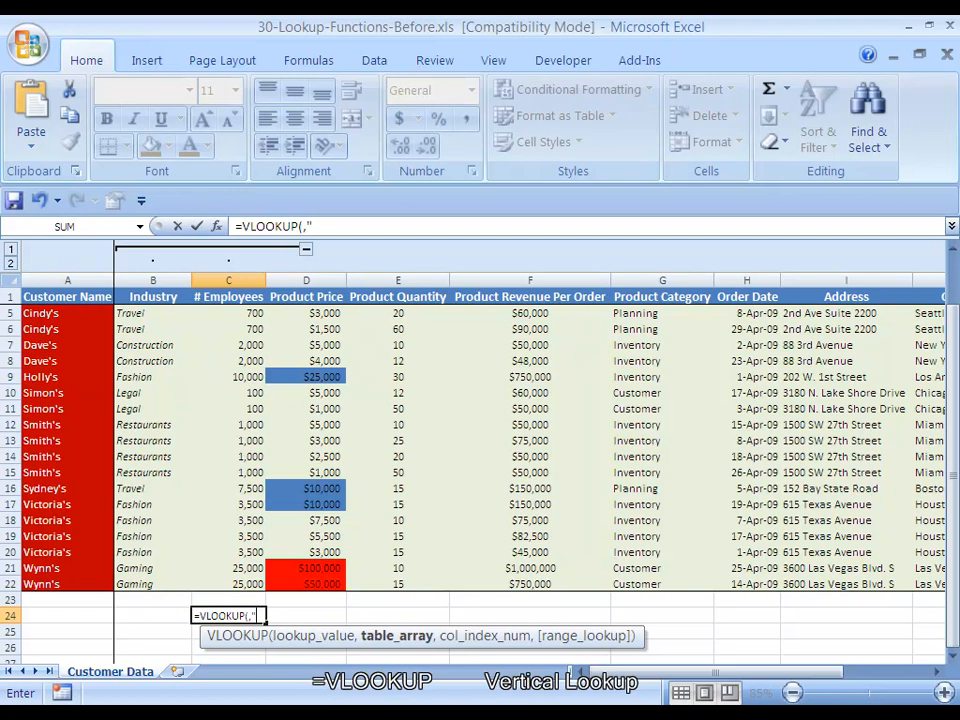
{"action": "key", "text": "BackSpace"}
{"action": "type", "text": "\"Holl"}
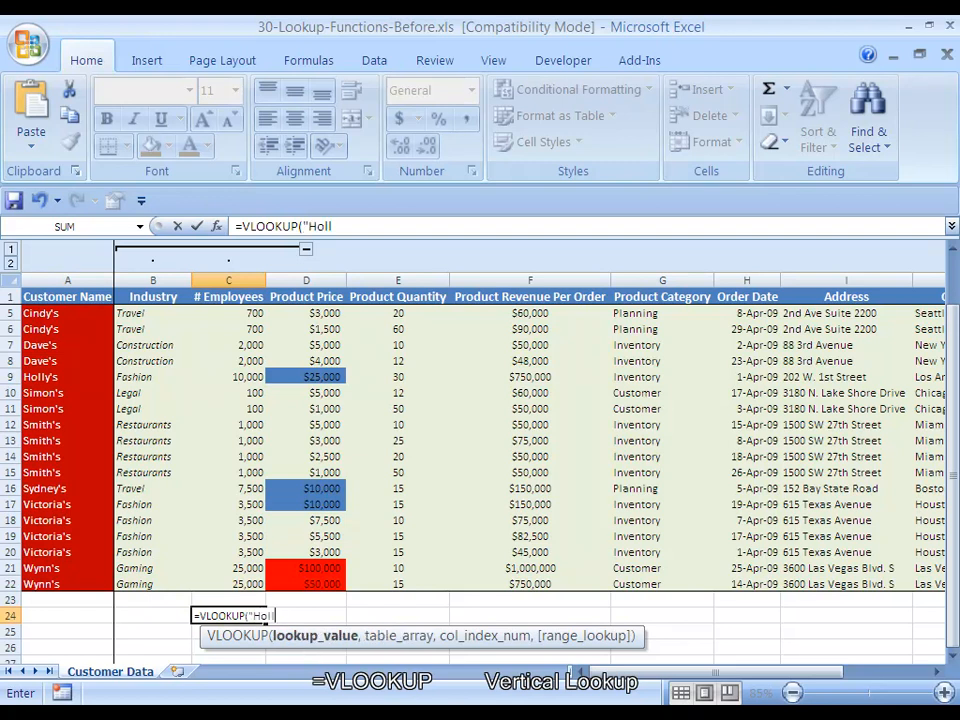
{"action": "type", "text": "y's\","}
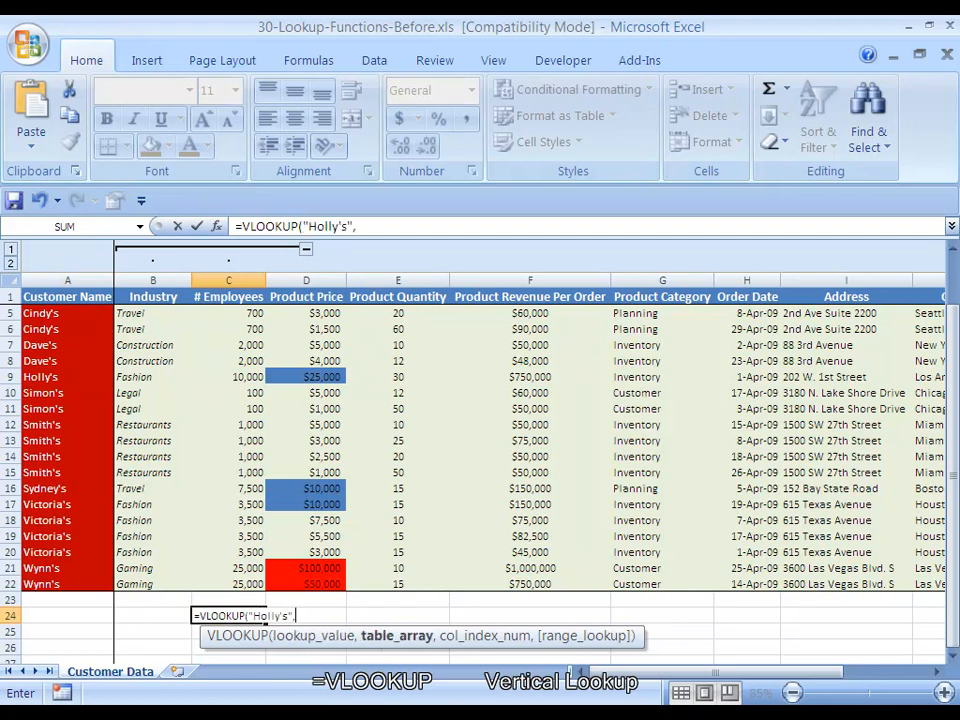
- Set the VLOOKUP table array to the whole customer table including headers, A1 to M22 (Print_Area)
{"action": "key", "text": "Up"}
{"action": "key", "text": "Up"}
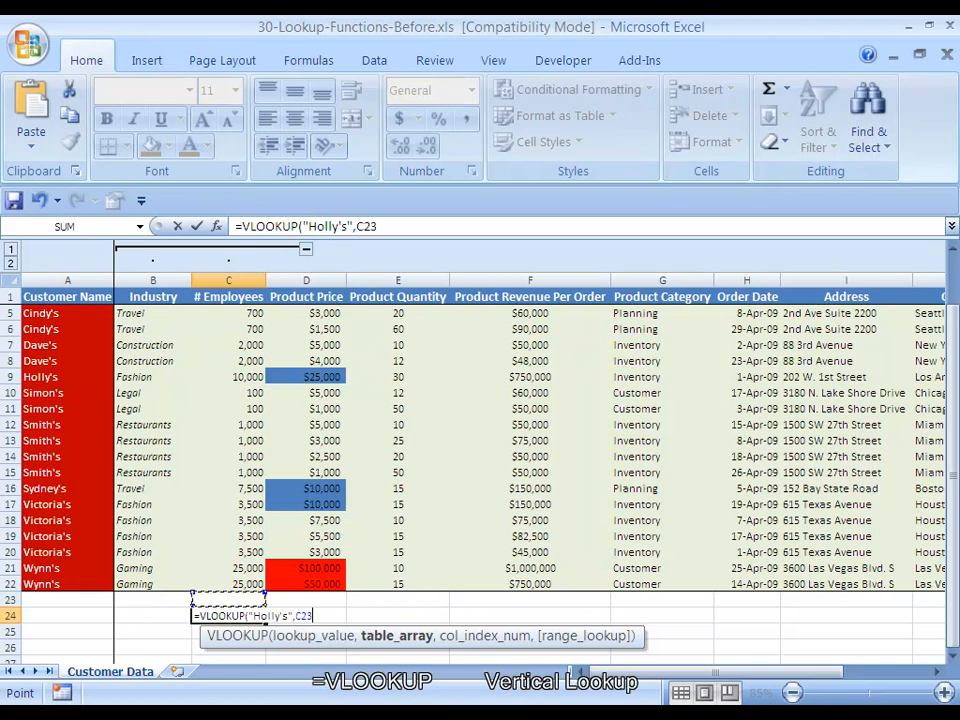
{"action": "key", "text": "Left"}
{"action": "key", "text": "Left"}
{"action": "key", "text": "Up"}
{"action": "key", "text": "Up"}
{"action": "key", "text": "Up"}
{"action": "key", "text": "Up"}
{"action": "key", "text": "Up"}
{"action": "key", "text": "Up"}
{"action": "key", "text": "Up"}
{"action": "key", "text": "Up"}
{"action": "key", "text": "Up"}
{"action": "key", "text": "Up"}
{"action": "key", "text": "Up"}
{"action": "key", "text": "Up"}
{"action": "key", "text": "Up"}
{"action": "key", "text": "Up"}
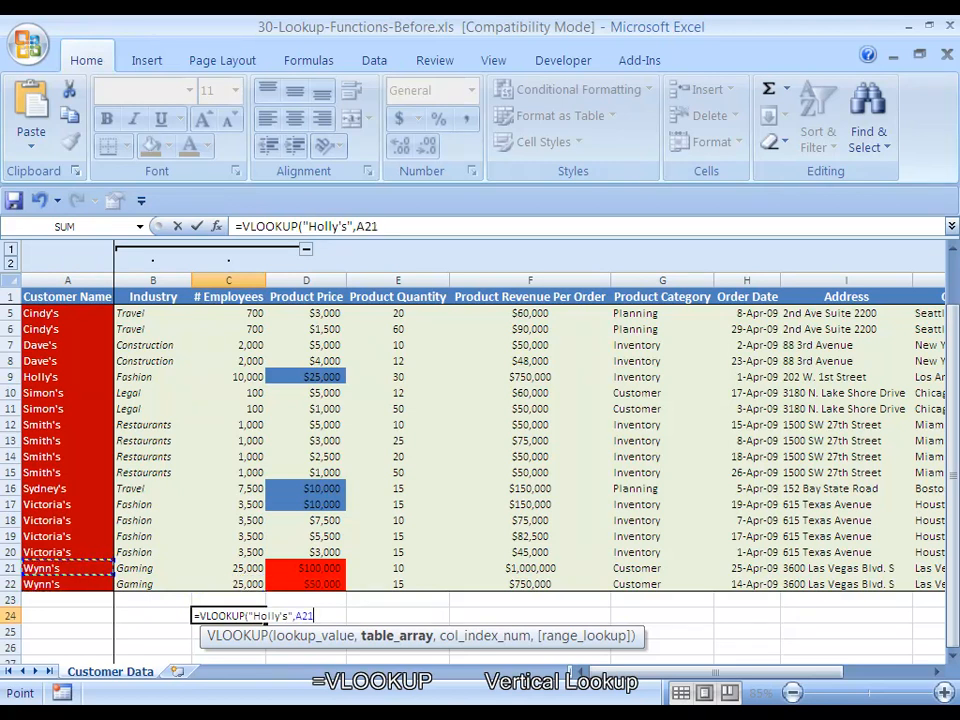
{"action": "key", "text": "Up"}
{"action": "key", "text": "Up"}
{"action": "key", "text": "Up"}
{"action": "key", "text": "Up"}
{"action": "key", "text": "Up"}
{"action": "key", "text": "Up"}
{"action": "key", "text": "Up"}
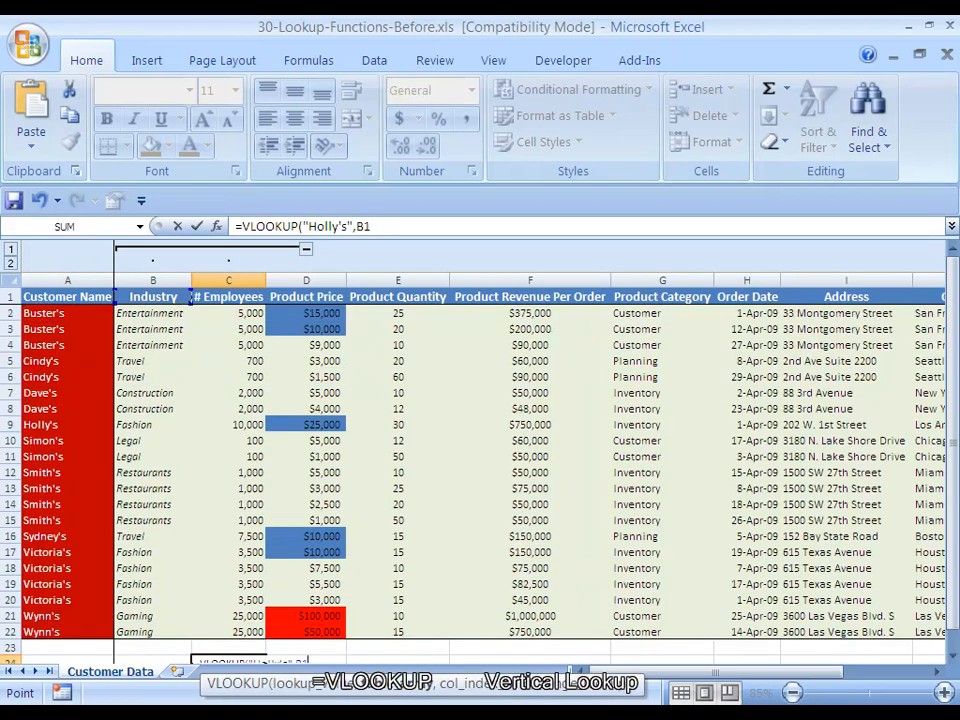
{"action": "key", "text": "ctrl+shift+Down"}
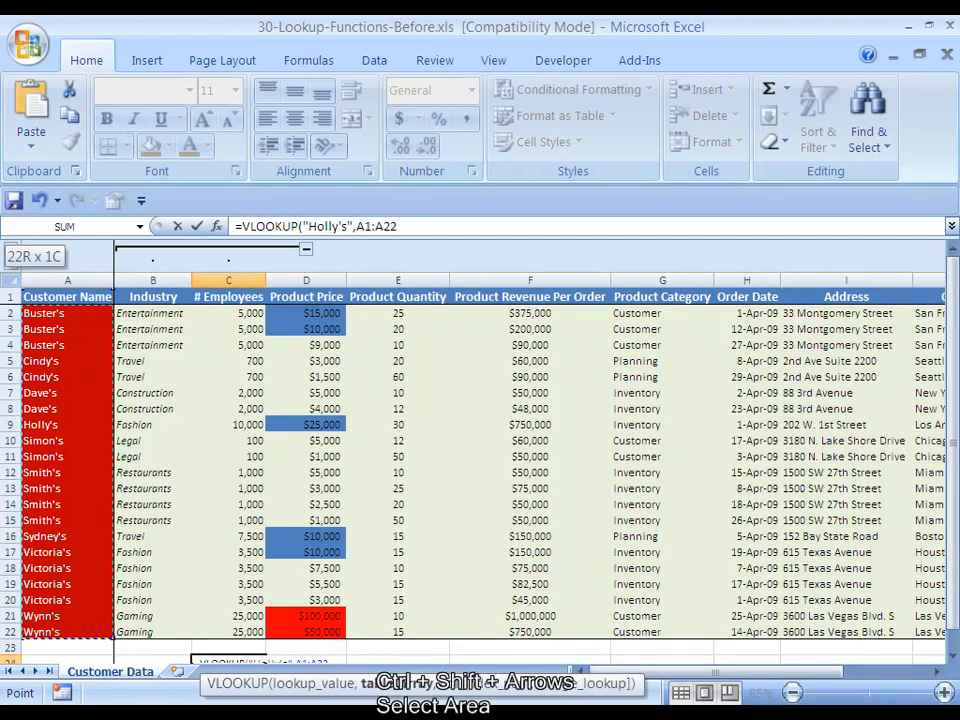
{"action": "key", "text": "shift+Right"}
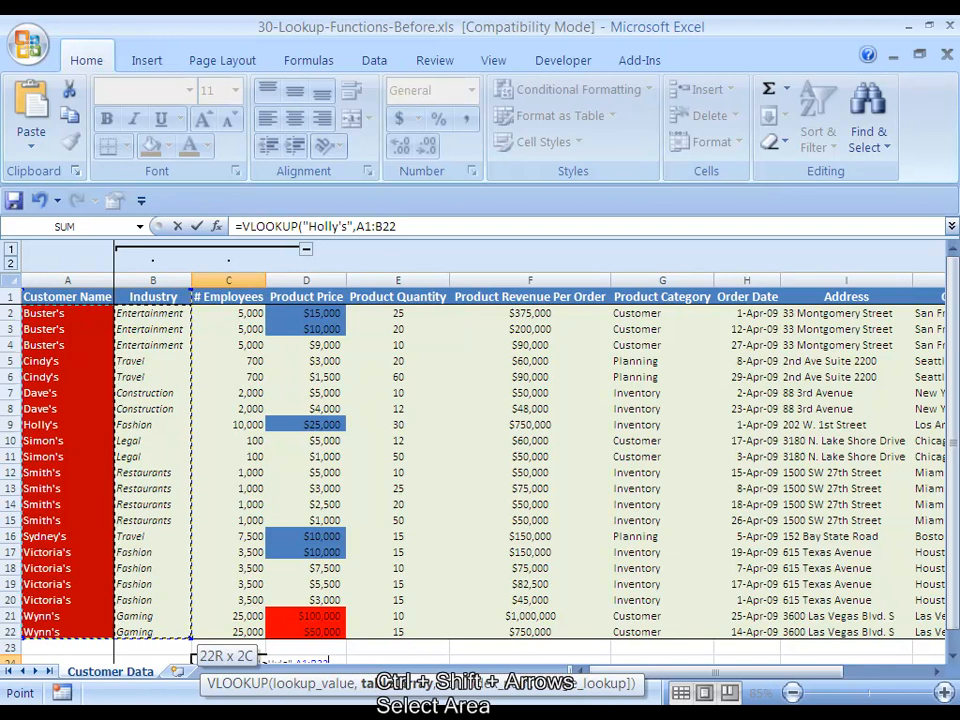
{"action": "key", "text": "shift+Right"}
{"action": "key", "text": "shift+Right"}
{"action": "key", "text": "shift+Right"}
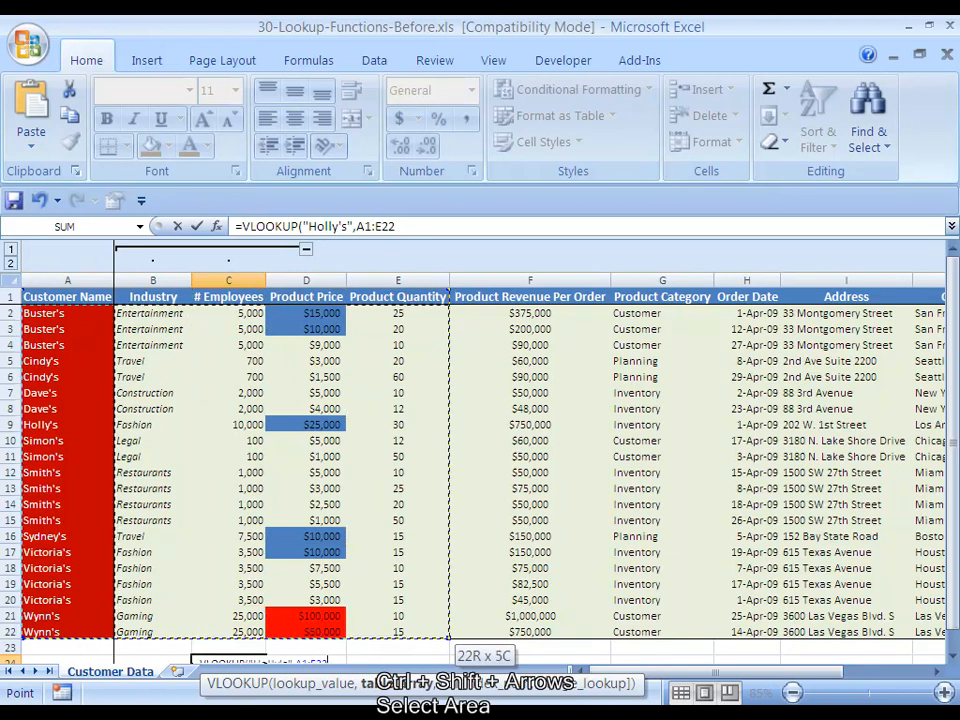
{"action": "key", "text": "ctrl+shift+Right"}
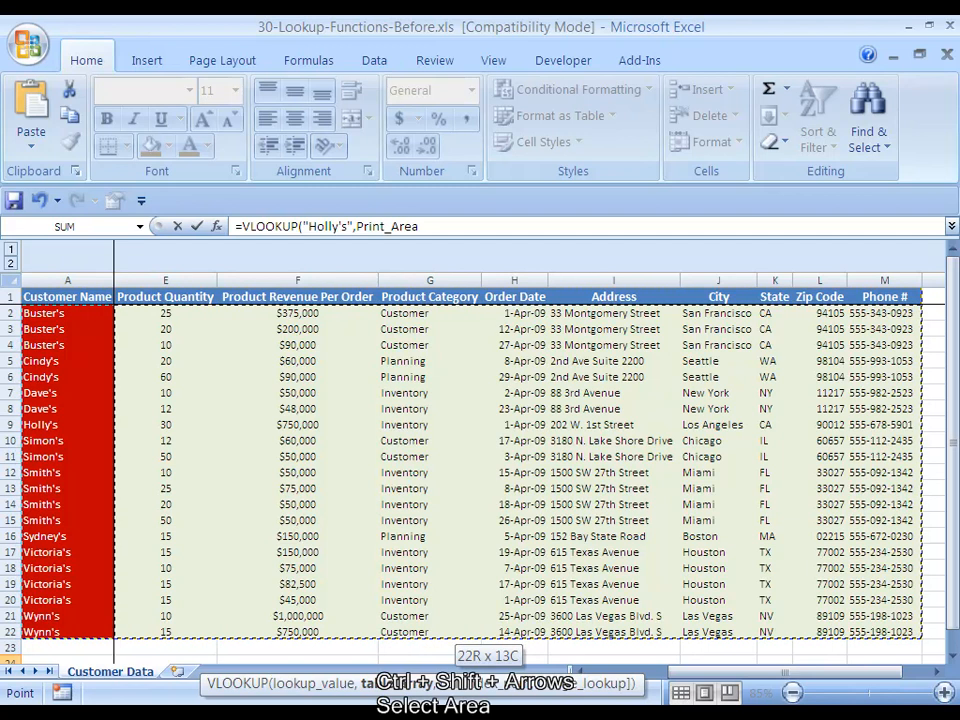
{"action": "type", "text": ","}
- Set the VLOOKUP column index to 1 and complete the formula without a range lookup argument
{"action": "key", "text": "Down"}
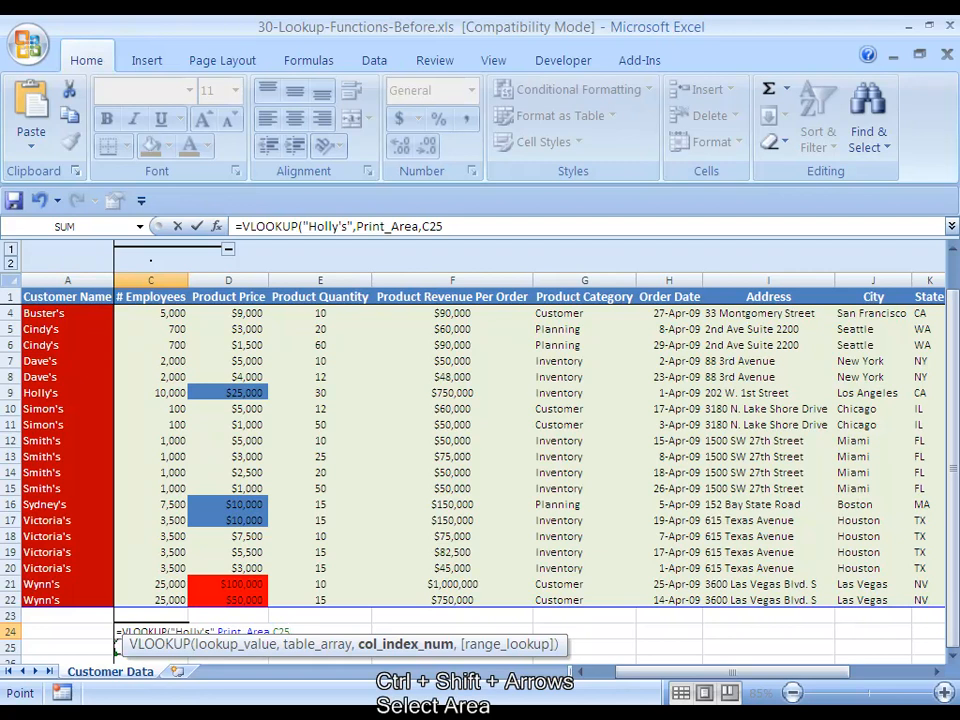
{"action": "key", "text": "BackSpace"}
{"action": "key", "text": "BackSpace"}
{"action": "key", "text": "BackSpace"}
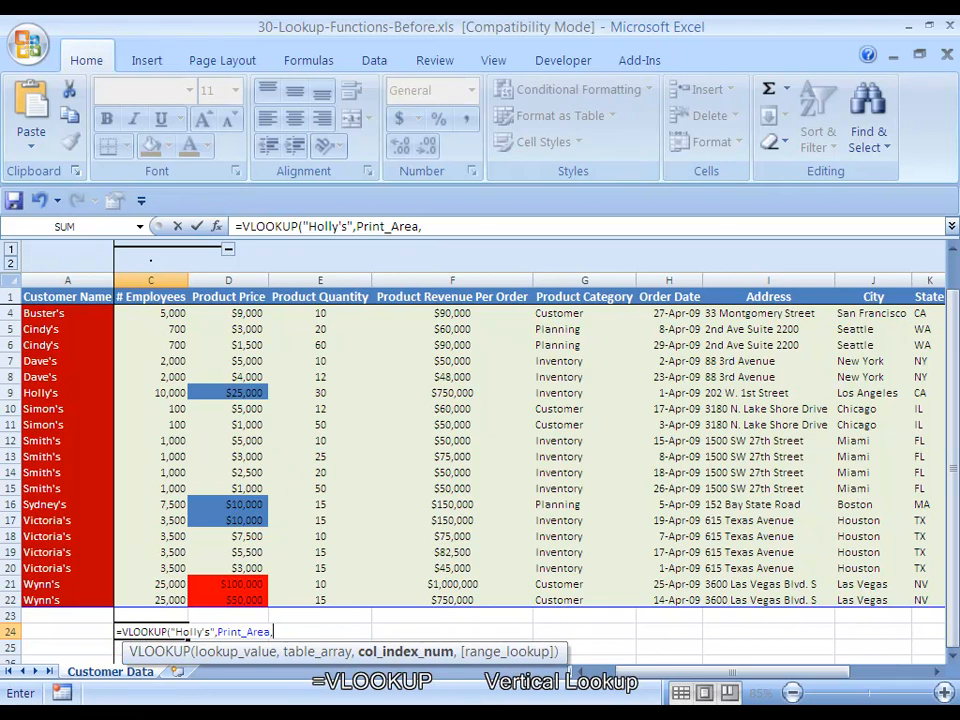
{"action": "type", "text": "1,"}
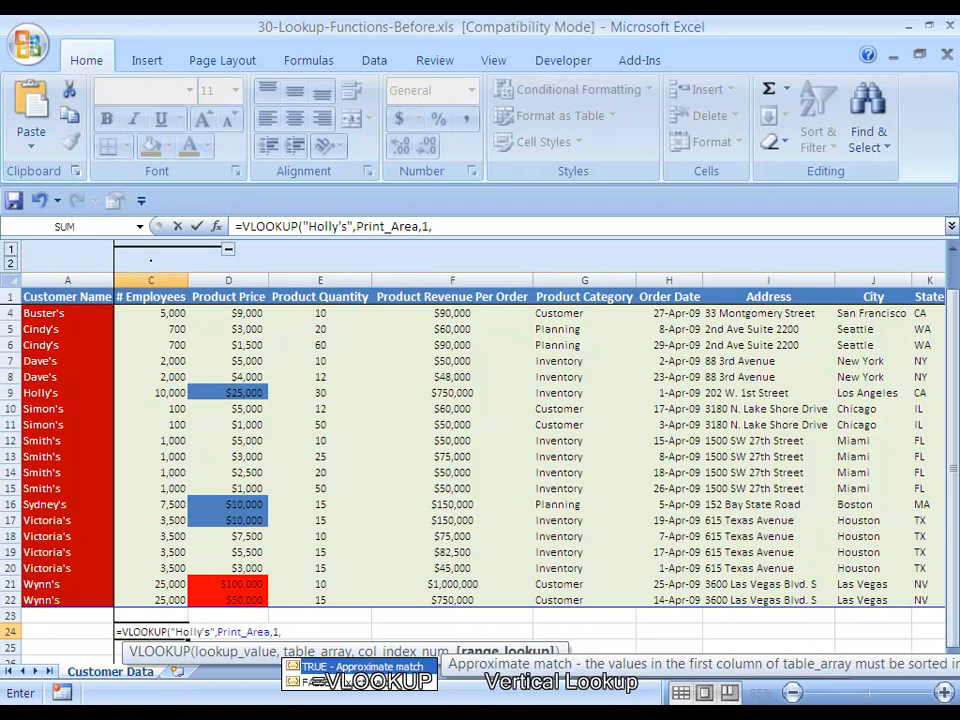
{"action": "key", "text": "BackSpace"}
{"action": "type", "text": ")"}
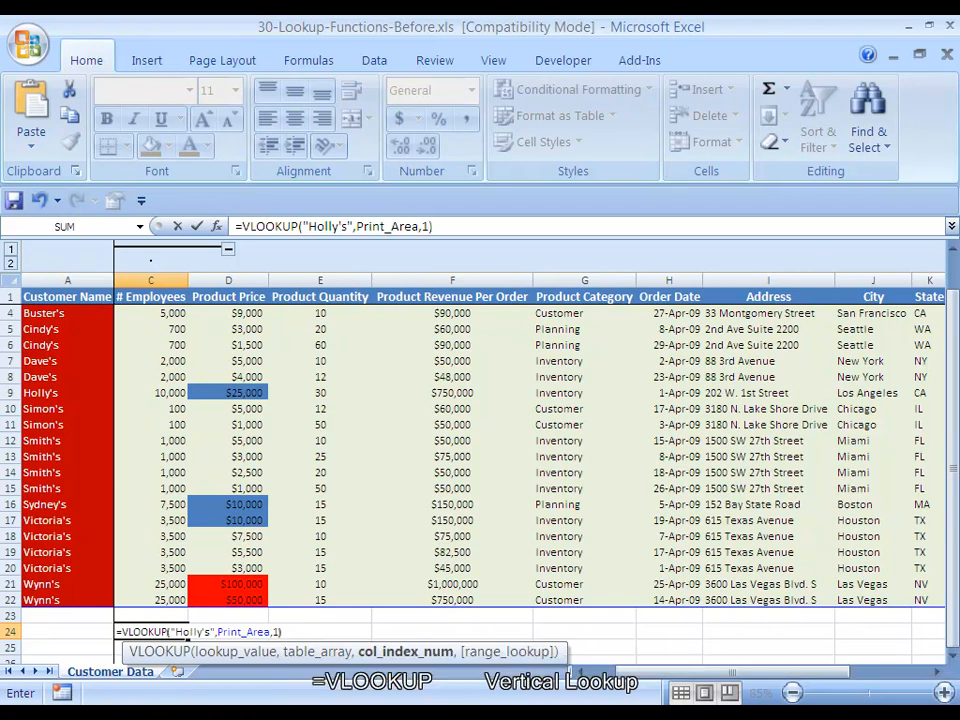
{"action": "key", "text": "Return"}
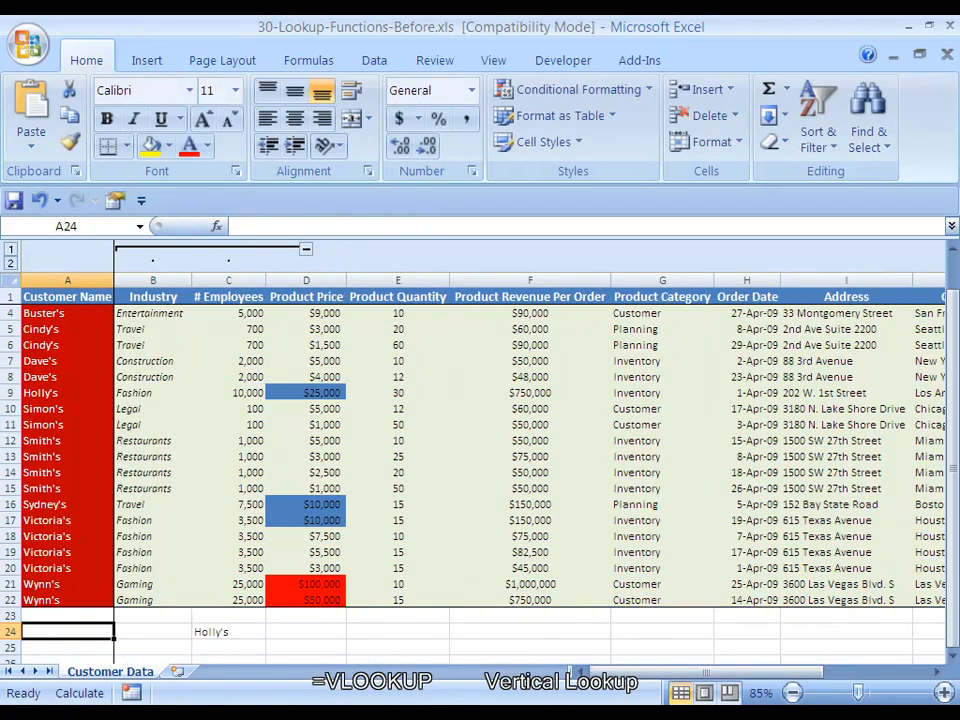
- Inspect the arguments of the VLOOKUP formula in C24 without changing it
{"action": "key", "text": "Right"}
{"action": "key", "text": "Right"}
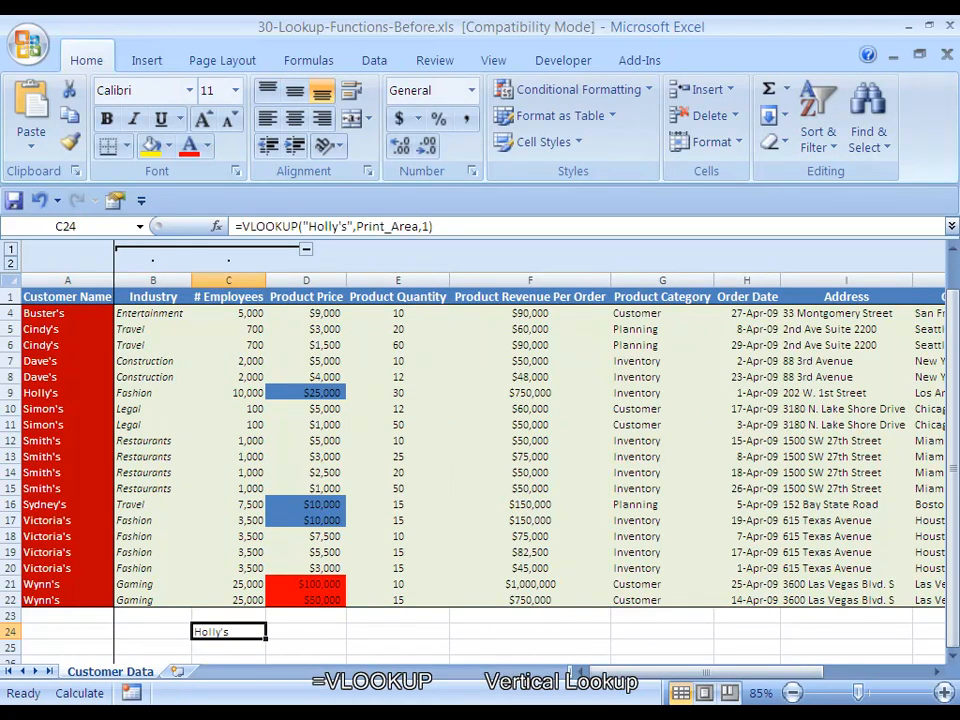
{"action": "key", "text": "F2"}
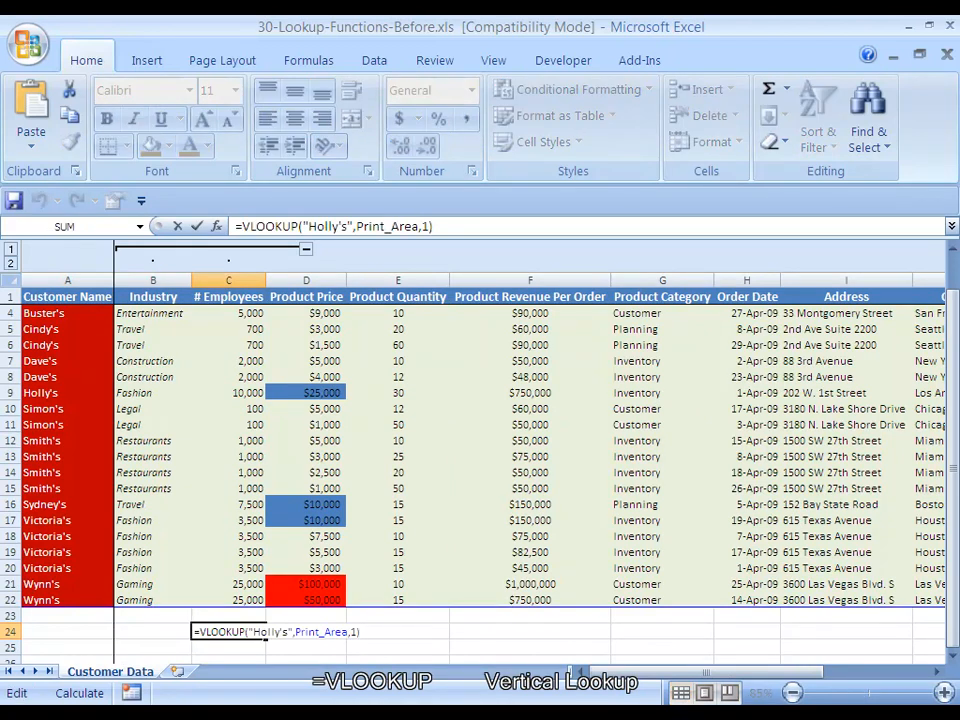
{"action": "key", "text": "Left"}
{"action": "key", "text": "Left"}
{"action": "key", "text": "Left"}
{"action": "key", "text": "Left"}
{"action": "key", "text": "Left"}
{"action": "key", "text": "Left"}
{"action": "key", "text": "Left"}
{"action": "key", "text": "Left"}
{"action": "key", "text": "Left"}
{"action": "key", "text": "Left"}
{"action": "key", "text": "Left"}
{"action": "key", "text": "Left"}
{"action": "key", "text": "Escape"}
- Locate the Holly's entry in the Customer Name column that the formula looks up
{"action": "key", "text": "Up"}
{"action": "key", "text": "Up"}
{"action": "key", "text": "Left"}
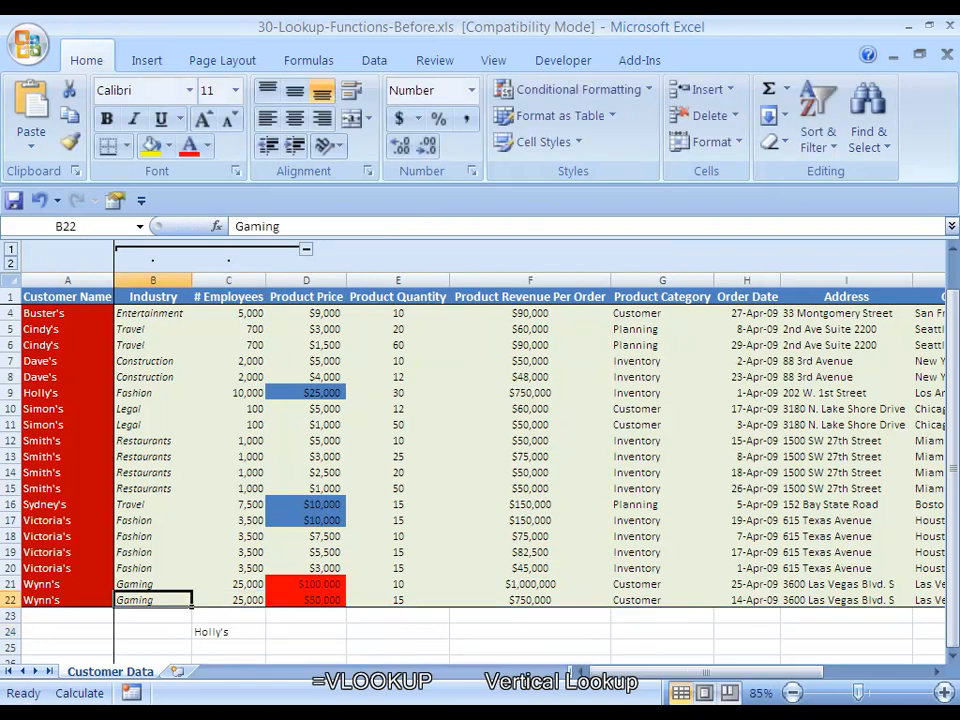
{"action": "key", "text": "Left"}
{"action": "key", "text": "Up"}
{"action": "key", "text": "Up"}
{"action": "key", "text": "Up"}
{"action": "key", "text": "Up"}
{"action": "key", "text": "Up"}
{"action": "key", "text": "Up"}
{"action": "key", "text": "Up"}
{"action": "key", "text": "Up"}
{"action": "key", "text": "Up"}
{"action": "key", "text": "Up"}
{"action": "key", "text": "Up"}
{"action": "key", "text": "Up"}
{"action": "key", "text": "Up"}
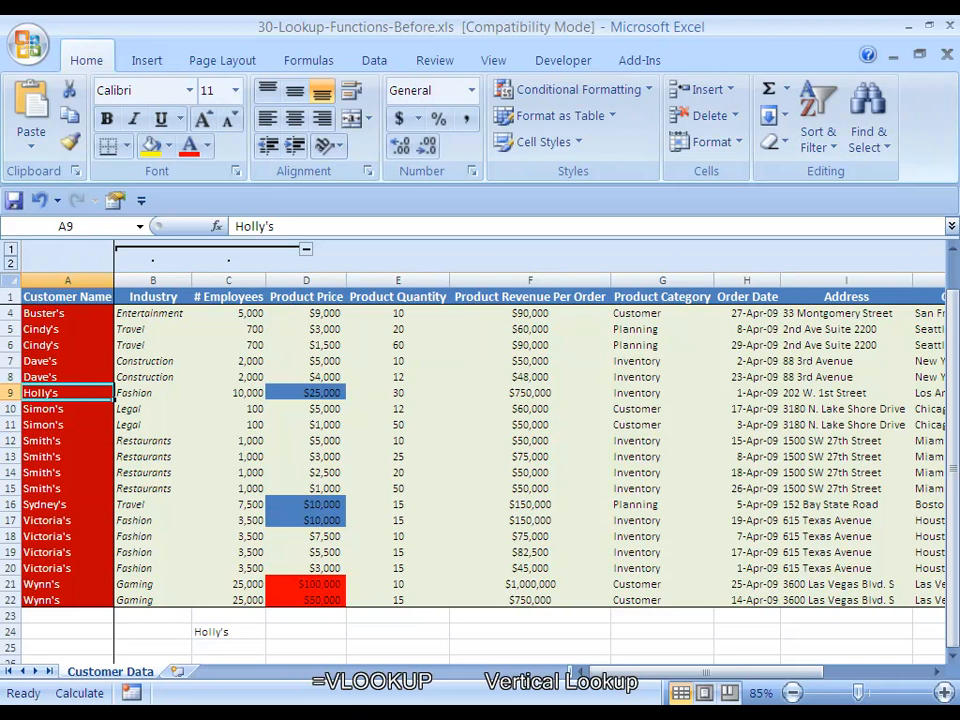
- Review the lookup value, table array and column index arguments of the VLOOKUP formula in C24 without changing them
{"action": "key", "text": "Right"}
{"action": "key", "text": "Right"}
{"action": "key", "text": "Down"}
{"action": "key", "text": "Down"}
{"action": "key", "text": "Down"}
{"action": "key", "text": "Down"}
{"action": "key", "text": "Down"}
{"action": "key", "text": "Down"}
{"action": "key", "text": "Down"}
{"action": "key", "text": "Down"}
{"action": "key", "text": "Down"}
{"action": "key", "text": "Down"}
{"action": "key", "text": "Down"}
{"action": "key", "text": "Down"}
{"action": "key", "text": "Down"}
{"action": "key", "text": "Down"}
{"action": "key", "text": "Down"}
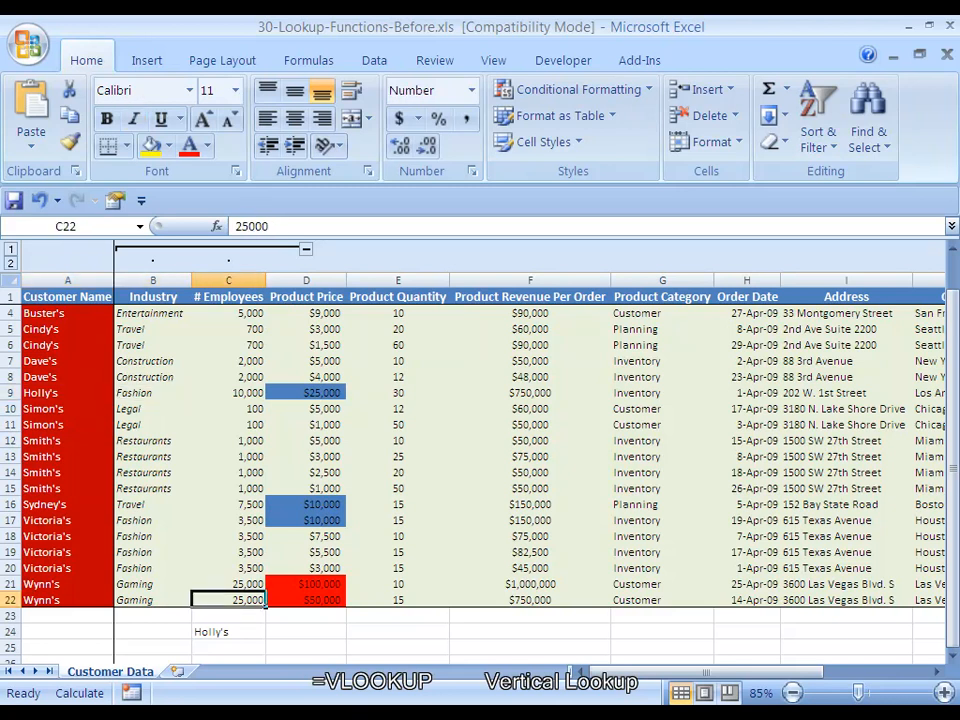
{"action": "key", "text": "F2"}
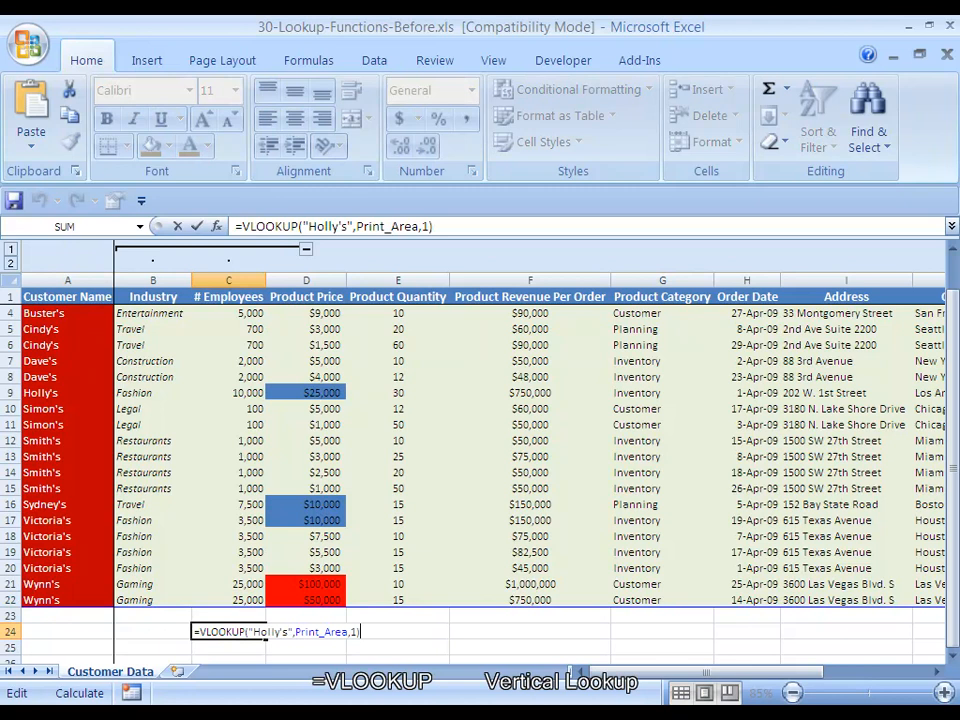
{"action": "key", "text": "Left"}
{"action": "key", "text": "Left"}
{"action": "key", "text": "Left"}
{"action": "key", "text": "ctrl+shift+Left"}
{"action": "key", "text": "ctrl+shift+Left"}
{"action": "key", "text": "ctrl+shift+Right"}
{"action": "key", "text": "Right"}
{"action": "key", "text": "Right"}
{"action": "key", "text": "Right"}
{"action": "key", "text": "Right"}
{"action": "key", "text": "ctrl+Right"}
{"action": "key", "text": "Right"}
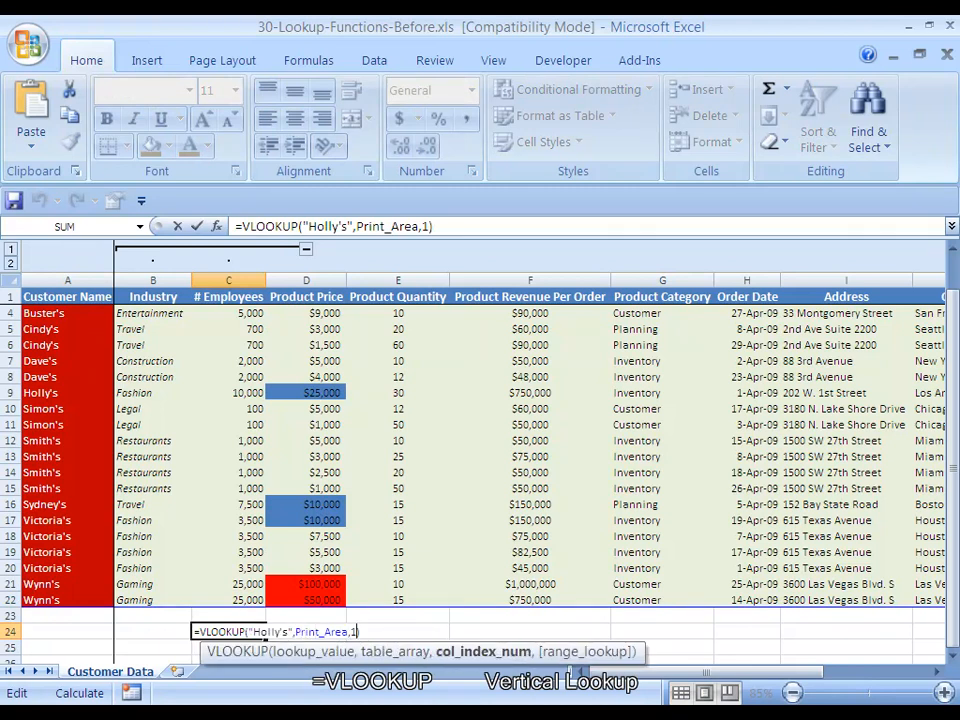
{"action": "key", "text": "Escape"}
- Find the Holly's entry in the Customer Name column of the table
{"action": "key", "text": "Up"}
{"action": "key", "text": "Up"}
{"action": "key", "text": "Up"}
{"action": "key", "text": "Up"}
{"action": "key", "text": "Up"}
{"action": "key", "text": "Up"}
{"action": "key", "text": "Up"}
{"action": "key", "text": "Up"}
{"action": "key", "text": "Up"}
{"action": "key", "text": "Up"}
{"action": "key", "text": "Up"}
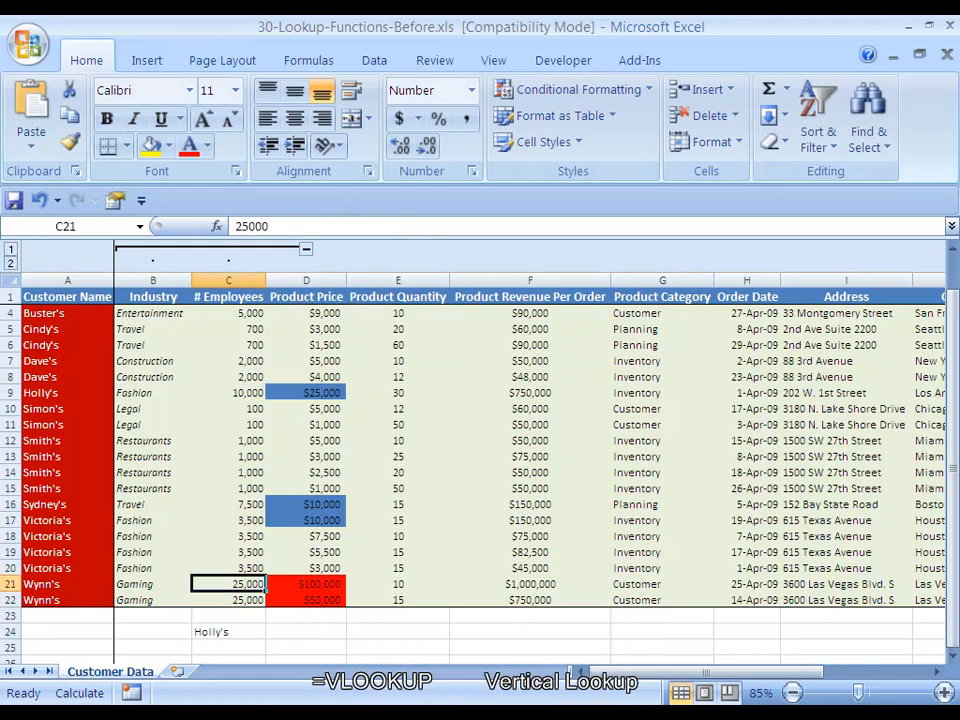
{"action": "key", "text": "Left"}
{"action": "key", "text": "Left"}
{"action": "key", "text": "Up"}
{"action": "key", "text": "Up"}
{"action": "key", "text": "Up"}
{"action": "key", "text": "Up"}
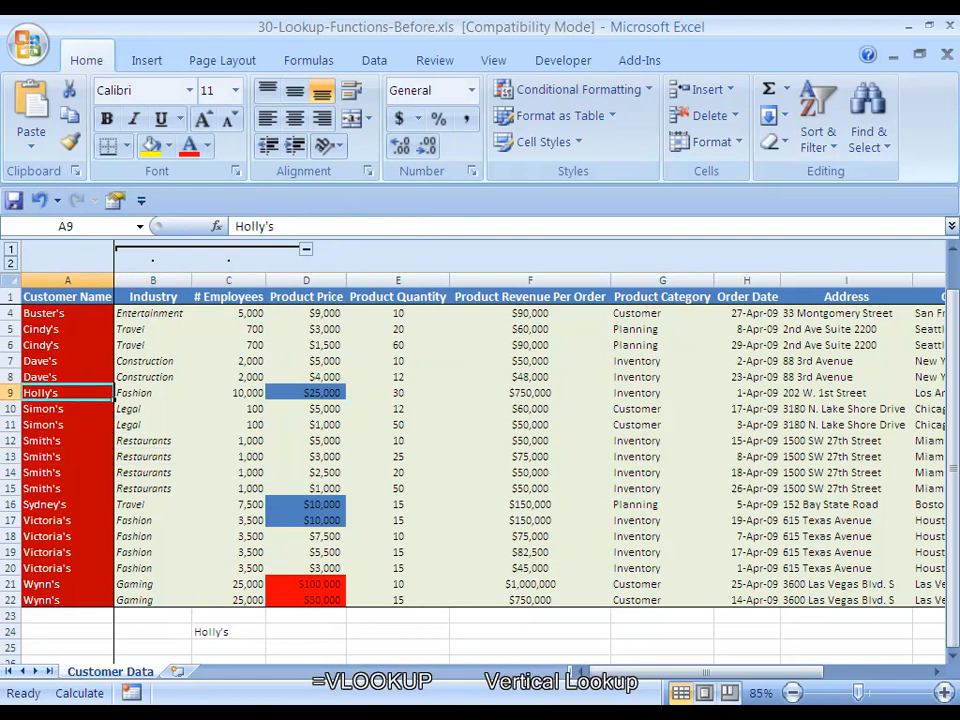
- Return to C24 and check the column index in its VLOOKUP formula without changing it
{"action": "key", "text": "Right"}
{"action": "key", "text": "Right"}
{"action": "key", "text": "Down"}
{"action": "key", "text": "Down"}
{"action": "key", "text": "Down"}
{"action": "key", "text": "Down"}
{"action": "key", "text": "Down"}
{"action": "key", "text": "Down"}
{"action": "key", "text": "Down"}
{"action": "key", "text": "Down"}
{"action": "key", "text": "Down"}
{"action": "key", "text": "Down"}
{"action": "key", "text": "Down"}
{"action": "key", "text": "Down"}
{"action": "key", "text": "Down"}
{"action": "key", "text": "Down"}
{"action": "key", "text": "Down"}
{"action": "key", "text": "F2"}
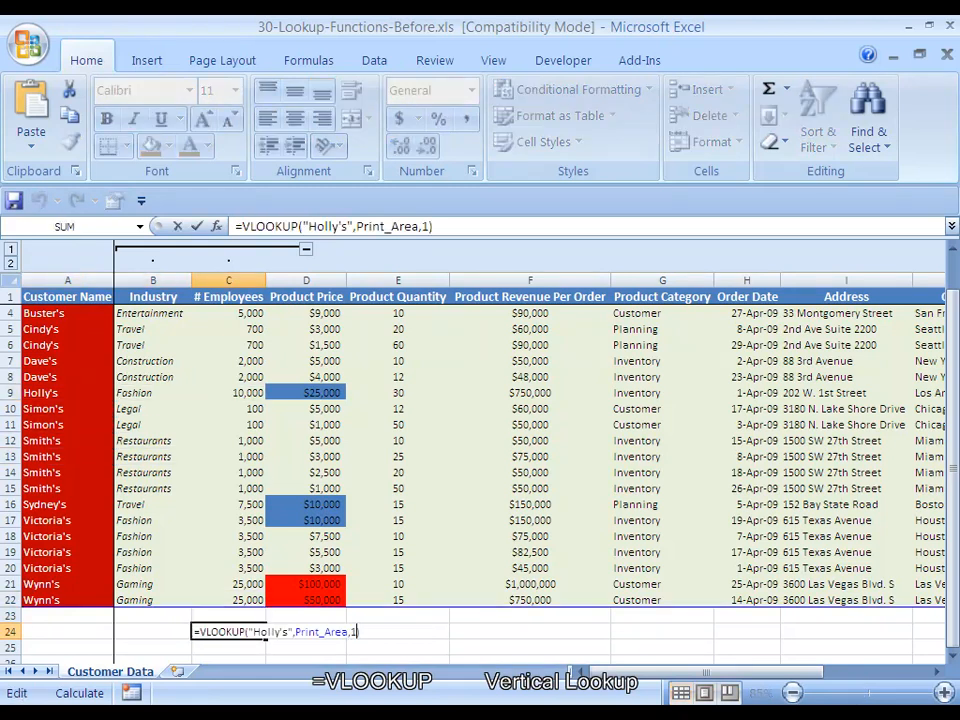
{"action": "key", "text": "Escape"}
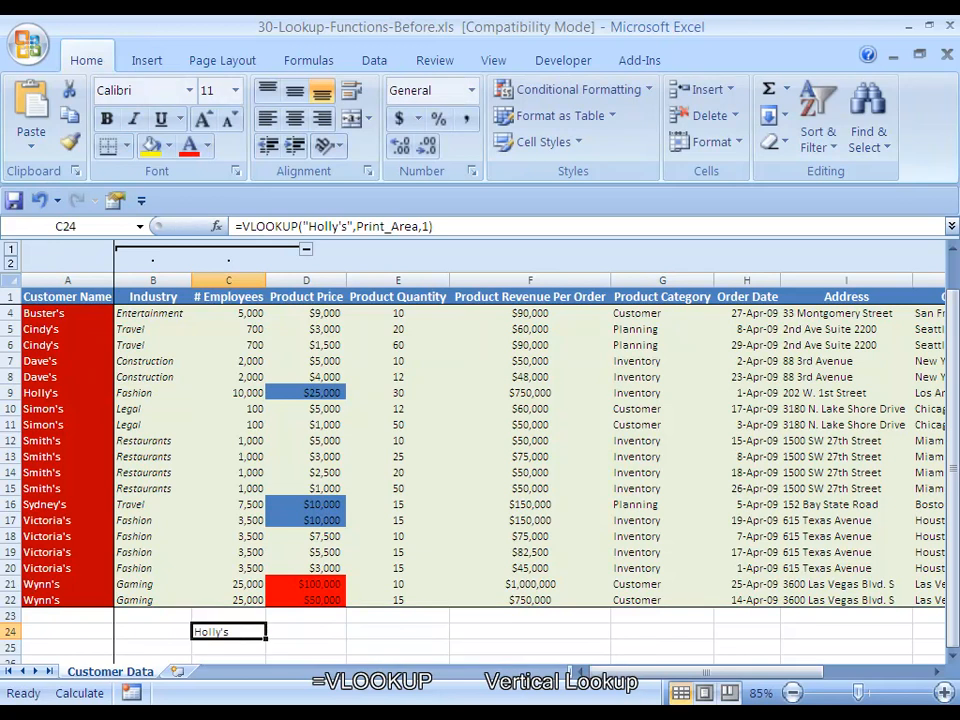
- Set the column index of the VLOOKUP formula in C24 to 2, the Industry column
{"action": "key", "text": "F2"}
{"action": "key", "text": "BackSpace"}
{"action": "type", "text": "2"}
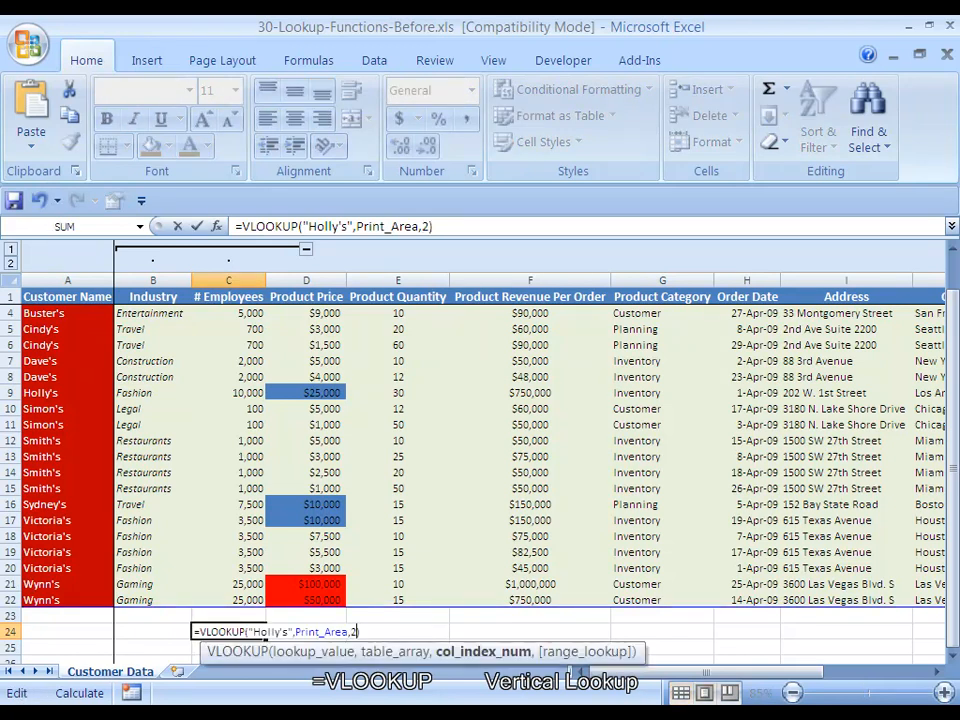
{"action": "key", "text": "ctrl+Return"}
- Change the VLOOKUP column index in C24 to 3 so it looks up the # Employees column
{"action": "key", "text": "F2"}
{"action": "key", "text": "BackSpace"}
{"action": "type", "text": "3"}
{"action": "key", "text": "ctrl+Return"}
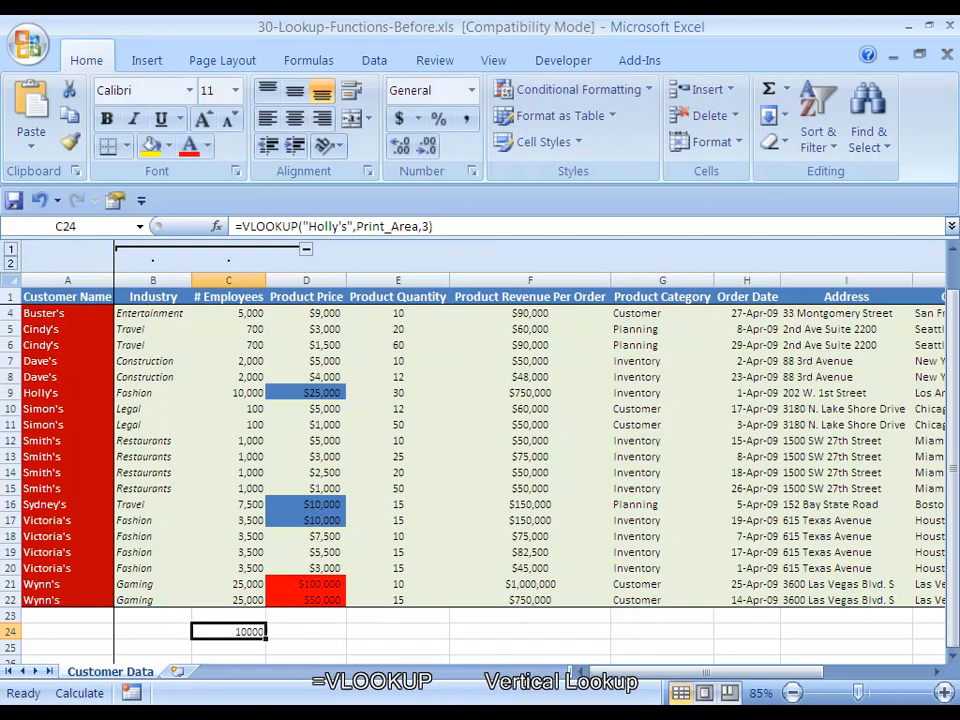
- Set the VLOOKUP column index in C24 to 4 to return the Product Price
{"action": "key", "text": "BackSpace"}
{"action": "key", "text": "BackSpace"}
{"action": "type", "text": "4"}
{"action": "key", "text": "Return"}
- Go to the Holly's row in the table and highlight it to compare its product price with the lookup
{"action": "key", "text": "Up"}
{"action": "key", "text": "Up"}
{"action": "key", "text": "Up"}
{"action": "key", "text": "Up"}
{"action": "key", "text": "Up"}
{"action": "key", "text": "Up"}
{"action": "key", "text": "Up"}
{"action": "key", "text": "Up"}
{"action": "key", "text": "Up"}
{"action": "key", "text": "Up"}
{"action": "key", "text": "Up"}
{"action": "key", "text": "Up"}
{"action": "key", "text": "Up"}
{"action": "key", "text": "Up"}
{"action": "key", "text": "Up"}
{"action": "key", "text": "Up"}
{"action": "key", "text": "Down"}
{"action": "key", "text": "shift+space"}
- Go back to C24 and review its VLOOKUP formula with column index 4, keeping it as it is
{"action": "key", "text": "Down"}
{"action": "key", "text": "Down"}
{"action": "key", "text": "Down"}
{"action": "key", "text": "Down"}
{"action": "key", "text": "Down"}
{"action": "key", "text": "Down"}
{"action": "key", "text": "Down"}
{"action": "key", "text": "Down"}
{"action": "key", "text": "Down"}
{"action": "key", "text": "Down"}
{"action": "key", "text": "Down"}
{"action": "key", "text": "Down"}
{"action": "key", "text": "Down"}
{"action": "key", "text": "Down"}
{"action": "key", "text": "Down"}
{"action": "key", "text": "F2"}
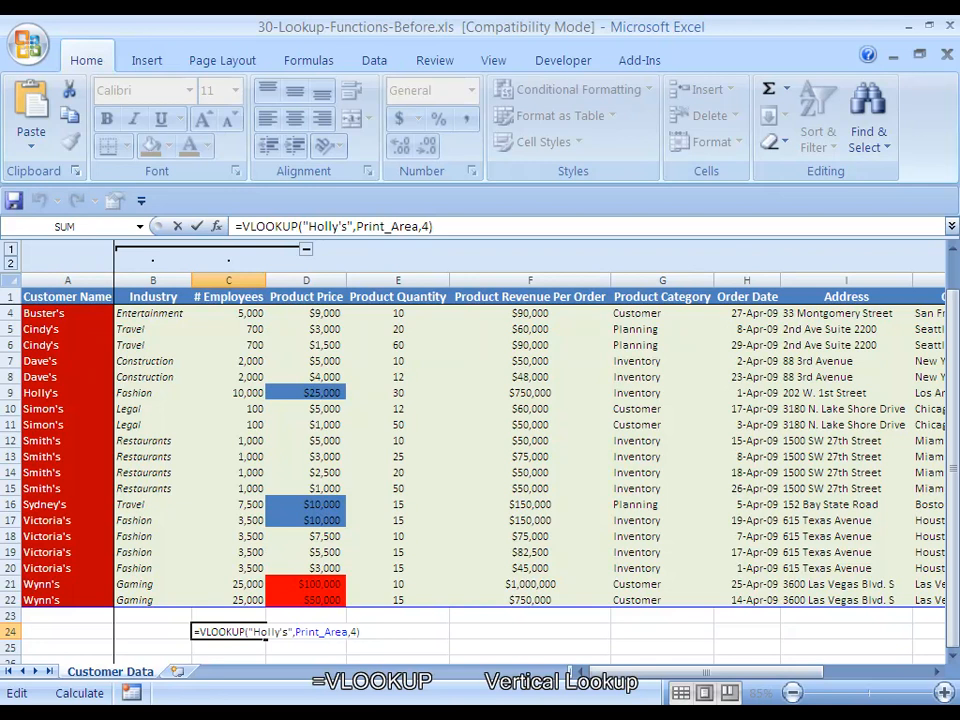
{"action": "key", "text": "ctrl+Return"}
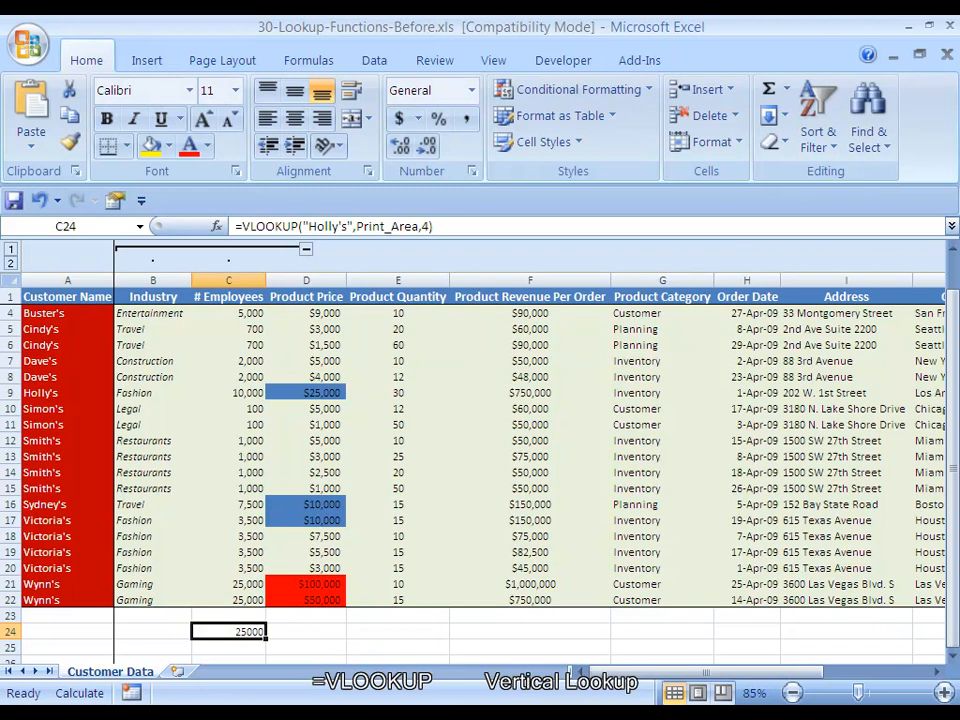
- Switch to the Excel-Valuation-Template-Complete.xls workbook and view the company names on the Public Comps sheet
{"action": "key", "text": "alt+Tab"}
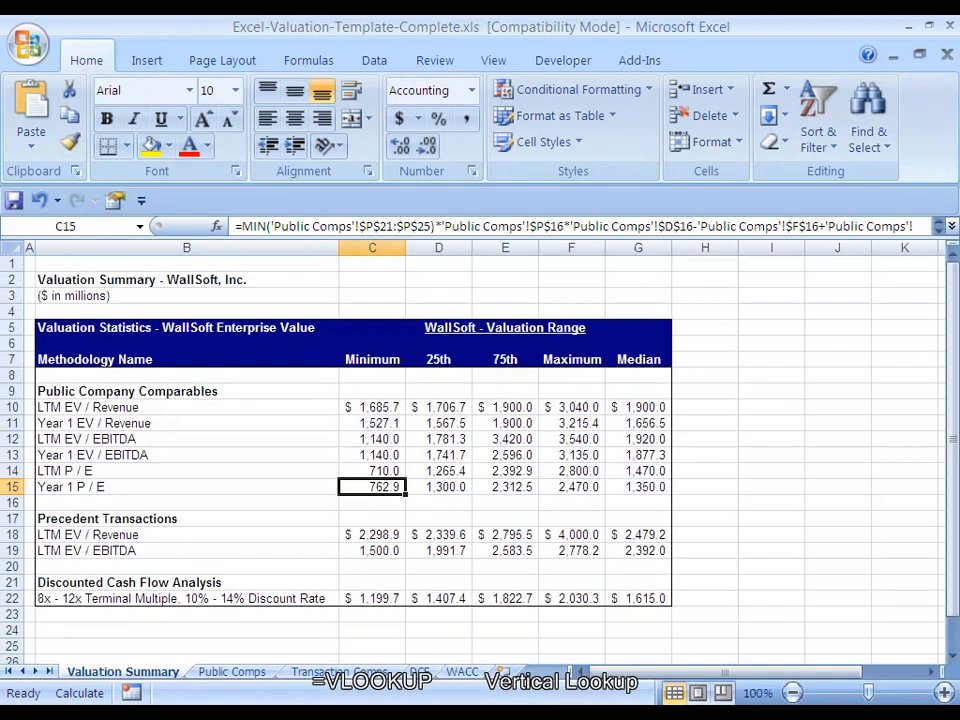
{"action": "key", "text": "ctrl+Page_Down"}
{"action": "key", "text": "Left"}
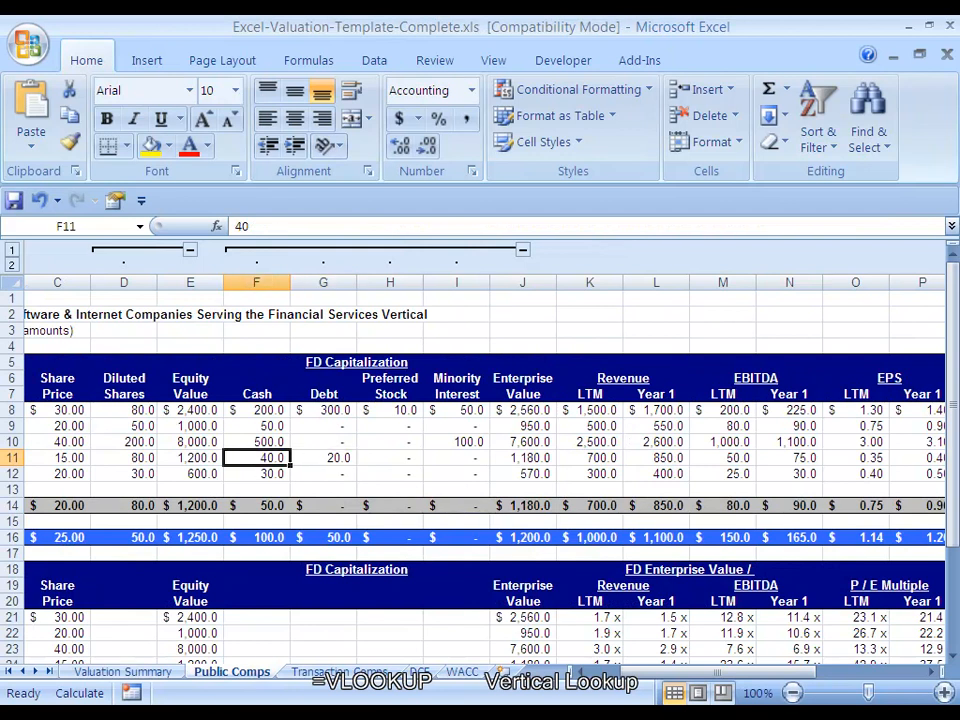
{"action": "key", "text": "Home"}
{"action": "key", "text": "Right"}
{"action": "key", "text": "Up"}
{"action": "key", "text": "Up"}
{"action": "key", "text": "Up"}
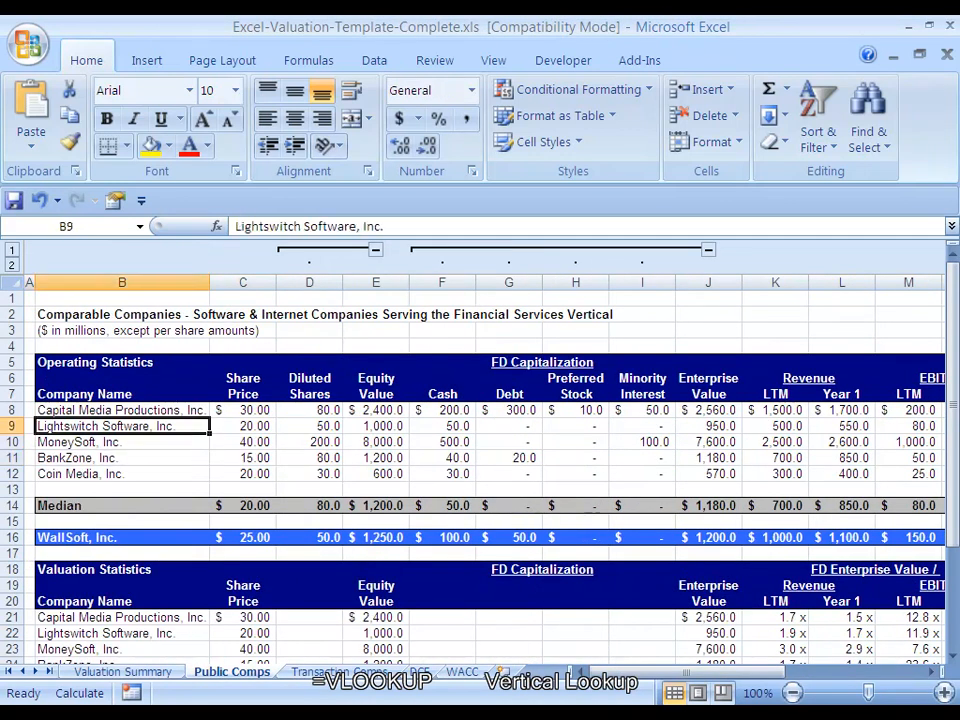
- Highlight the comparable company names in B8 to B12 under Operating Statistics
{"action": "key", "text": "Right"}
{"action": "key", "text": "Right"}
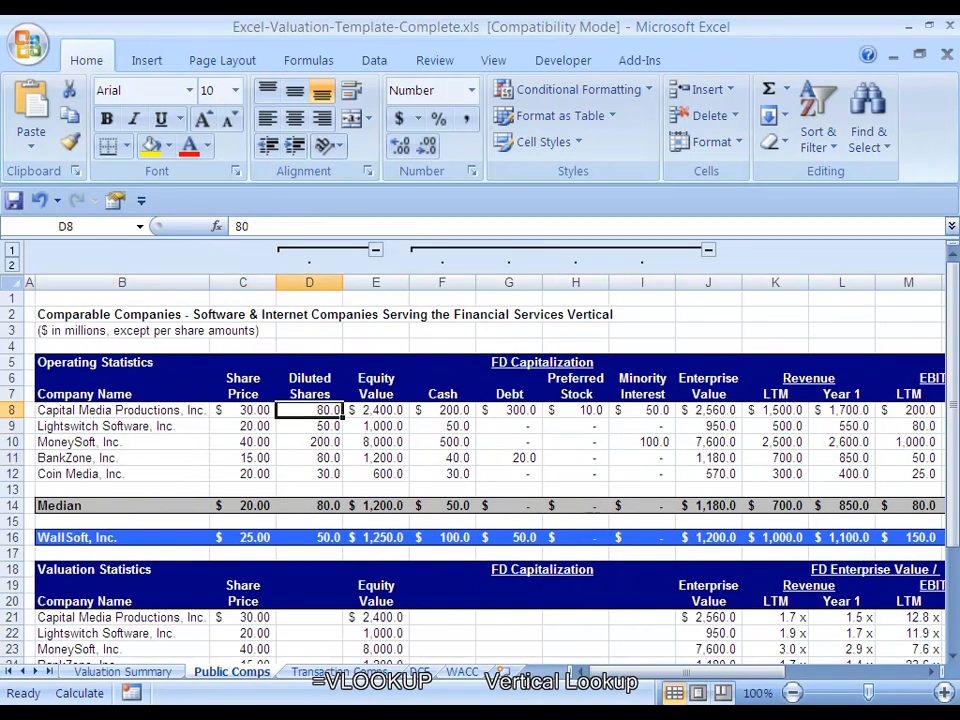
{"action": "key", "text": "Left"}
{"action": "key", "text": "Left"}
{"action": "key", "text": "ctrl+shift+Down"}
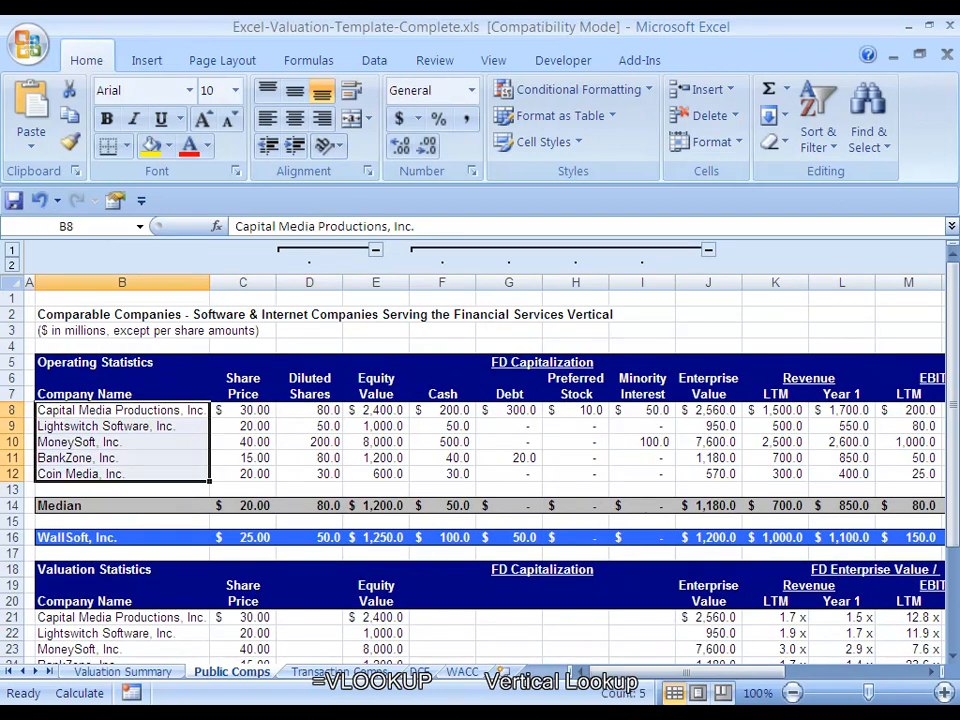
- Highlight the operating figures of the comparable companies from Share Price to Minority Interest, C8 to I12
{"action": "key", "text": "Right"}
{"action": "key", "text": "Right"}
{"action": "key", "text": "Right"}
{"action": "key", "text": "Right"}
{"action": "key", "text": "Right"}
{"action": "key", "text": "Left"}
{"action": "key", "text": "Left"}
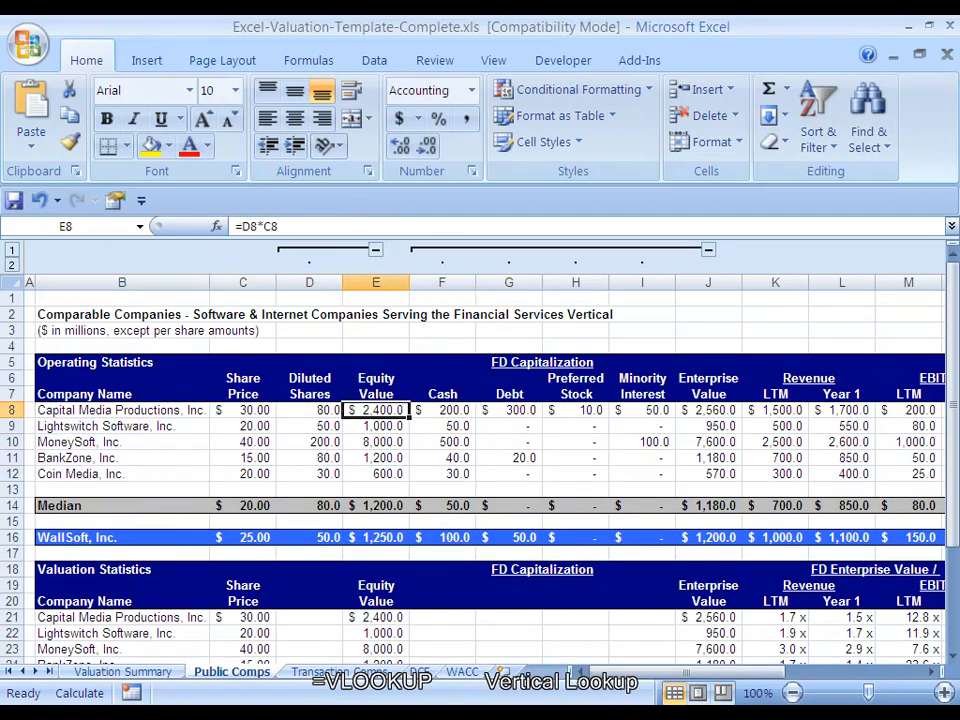
{"action": "key", "text": "Left"}
{"action": "key", "text": "Left"}
{"action": "key", "text": "ctrl+shift+Down"}
{"action": "key", "text": "shift+Right"}
{"action": "key", "text": "shift+Right"}
{"action": "key", "text": "shift+Right"}
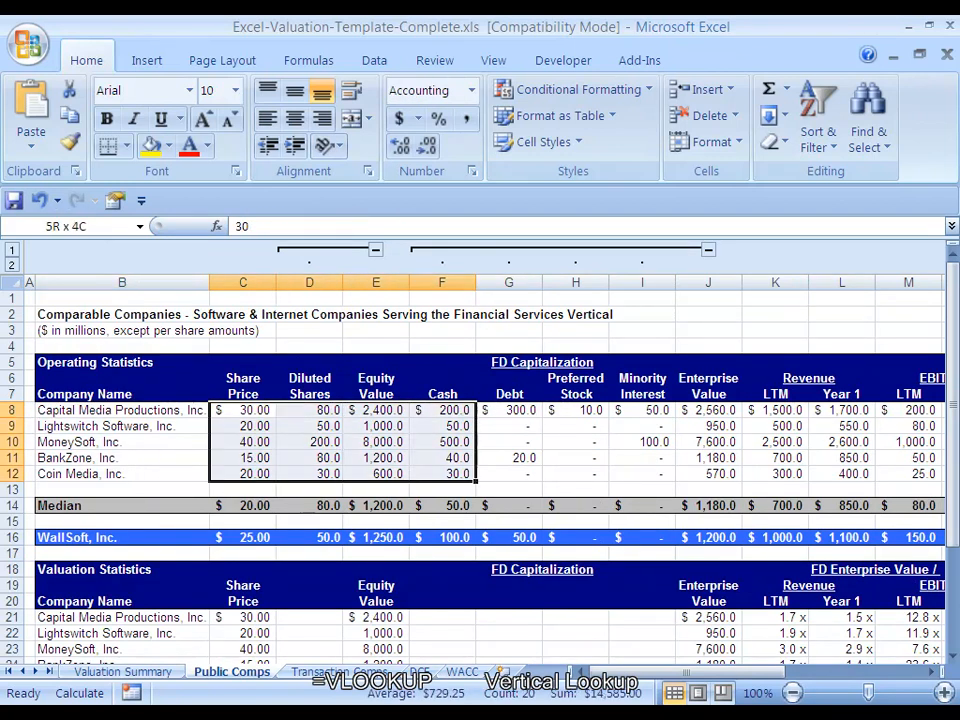
{"action": "key", "text": "shift+Right"}
{"action": "key", "text": "shift+Right"}
{"action": "key", "text": "shift+Right"}
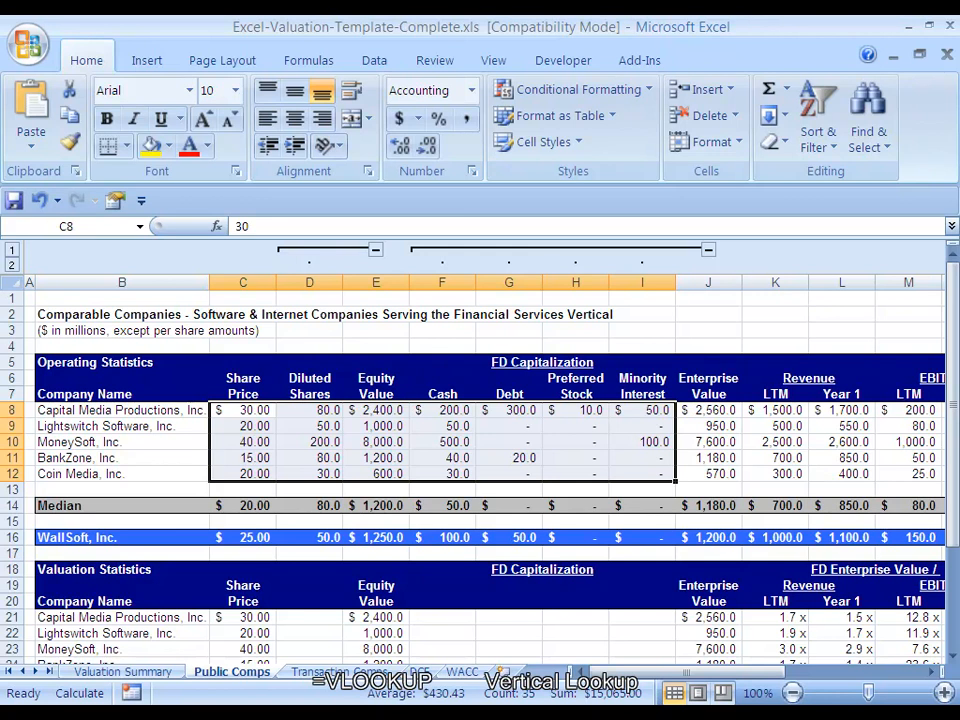
- Look along the row of Capital Media Productions, Inc. through all the operating statistics columns and back to the row's start
{"action": "key", "text": "Right"}
{"action": "key", "text": "Right"}
{"action": "key", "text": "Right"}
{"action": "key", "text": "Right"}
{"action": "key", "text": "Right"}
{"action": "key", "text": "Right"}
{"action": "key", "text": "Right"}
{"action": "key", "text": "Right"}
{"action": "key", "text": "Right"}
{"action": "key", "text": "Right"}
{"action": "key", "text": "Right"}
{"action": "key", "text": "Right"}
{"action": "key", "text": "Right"}
{"action": "key", "text": "Left"}
{"action": "key", "text": "Left"}
{"action": "key", "text": "Right"}
{"action": "key", "text": "Right"}
{"action": "key", "text": "Right"}
{"action": "key", "text": "Right"}
{"action": "key", "text": "Left"}
{"action": "key", "text": "Left"}
{"action": "key", "text": "Left"}
{"action": "key", "text": "Left"}
{"action": "key", "text": "Left"}
{"action": "key", "text": "Left"}
{"action": "key", "text": "Left"}
{"action": "key", "text": "Left"}
{"action": "key", "text": "Left"}
{"action": "key", "text": "Left"}
{"action": "key", "text": "Left"}
{"action": "key", "text": "Left"}
{"action": "key", "text": "Left"}
{"action": "key", "text": "Left"}
{"action": "key", "text": "Left"}
{"action": "key", "text": "Left"}
{"action": "key", "text": "Left"}
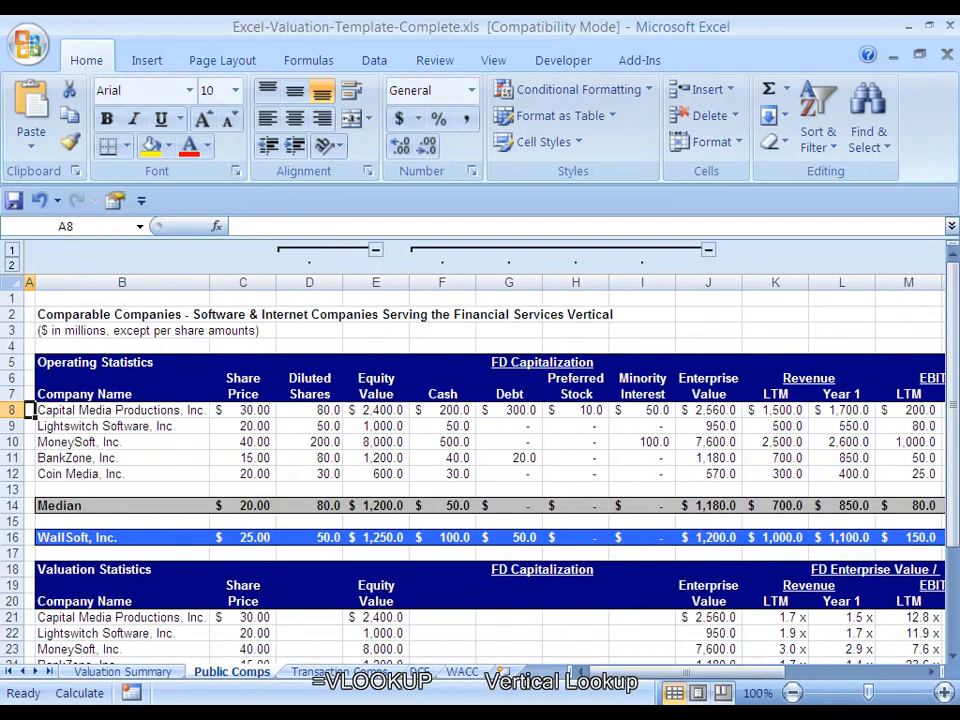
- Look at the first company's Share Price and Equity Value, ending on its Enterprise Value formula in J8
{"action": "key", "text": "Right"}
{"action": "key", "text": "Right"}
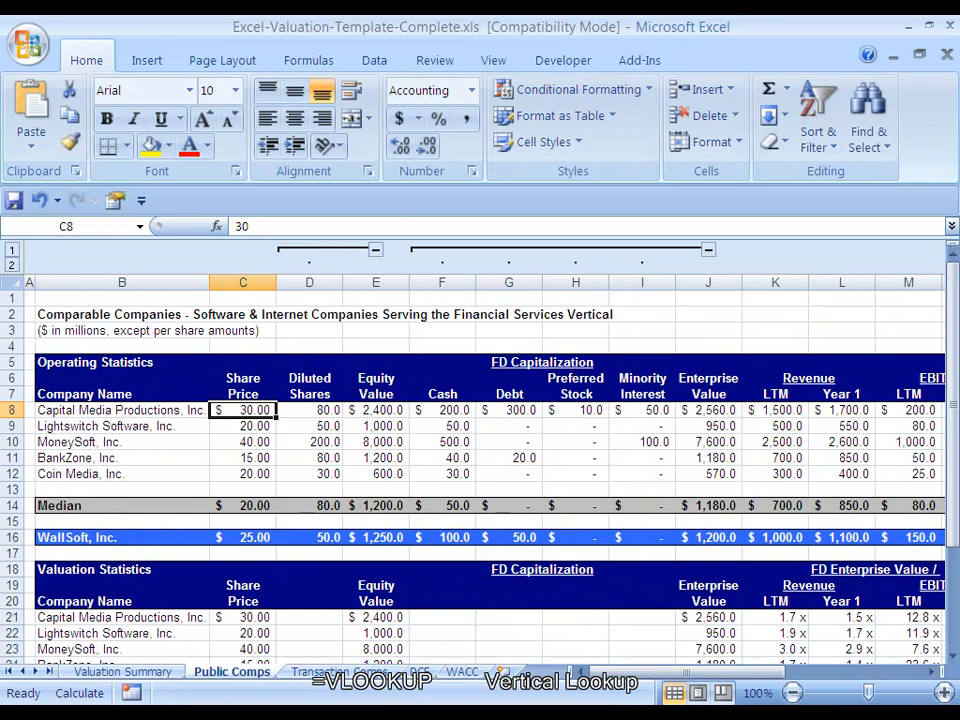
{"action": "key", "text": "Right"}
{"action": "key", "text": "Right"}
{"action": "key", "text": "Right"}
{"action": "key", "text": "Right"}
{"action": "key", "text": "Right"}
{"action": "key", "text": "Right"}
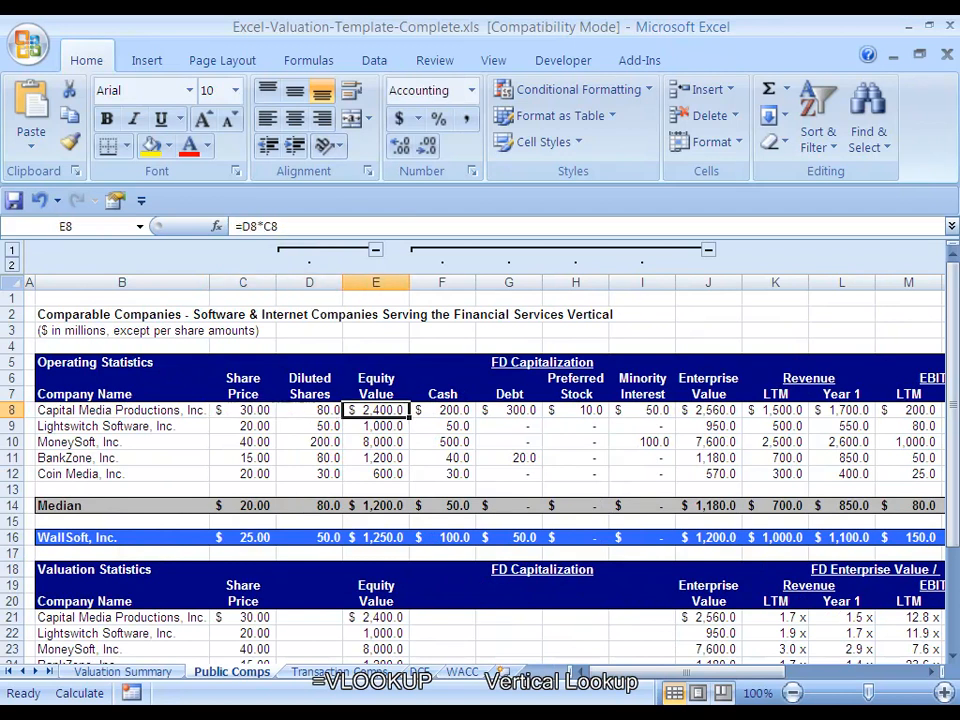
{"action": "key", "text": "Right"}
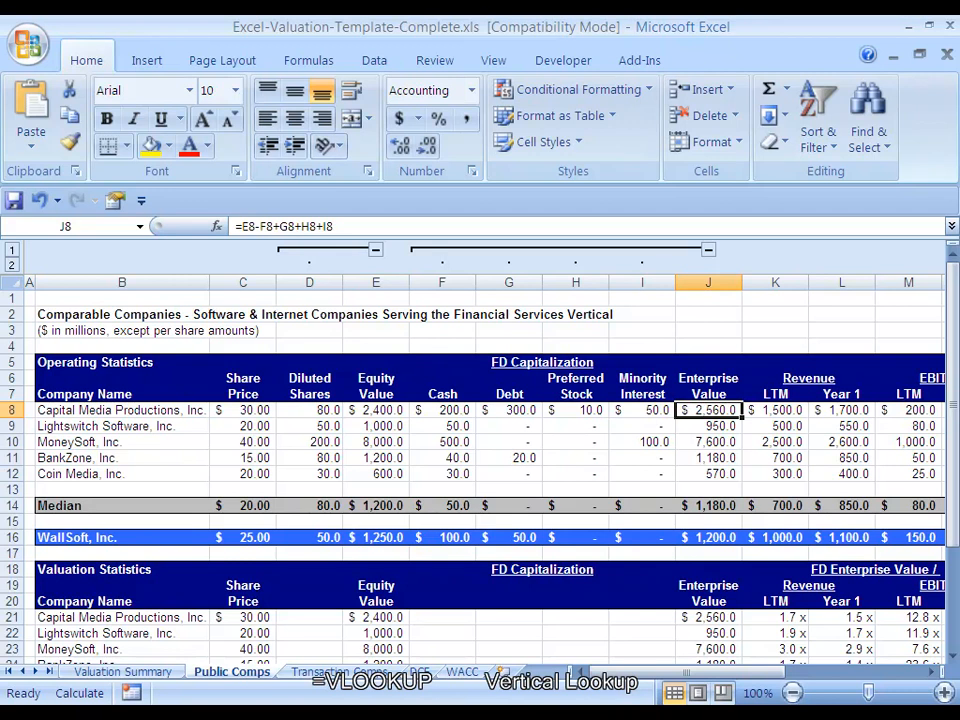
- Try starting a VLOOKUP formula in J8 with B8 as the lookup value, and discard the entry
{"action": "type", "text": "=VLOOKUP"}
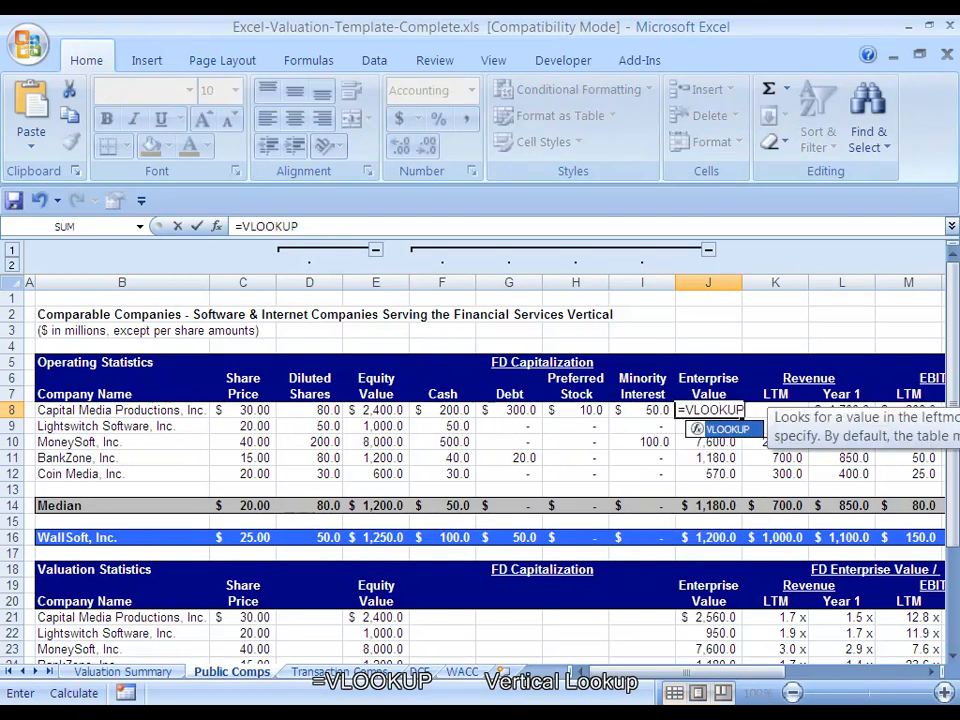
{"action": "type", "text": "("}
{"action": "key", "text": "Left"}
{"action": "key", "text": "Left"}
{"action": "key", "text": "ctrl+Left"}
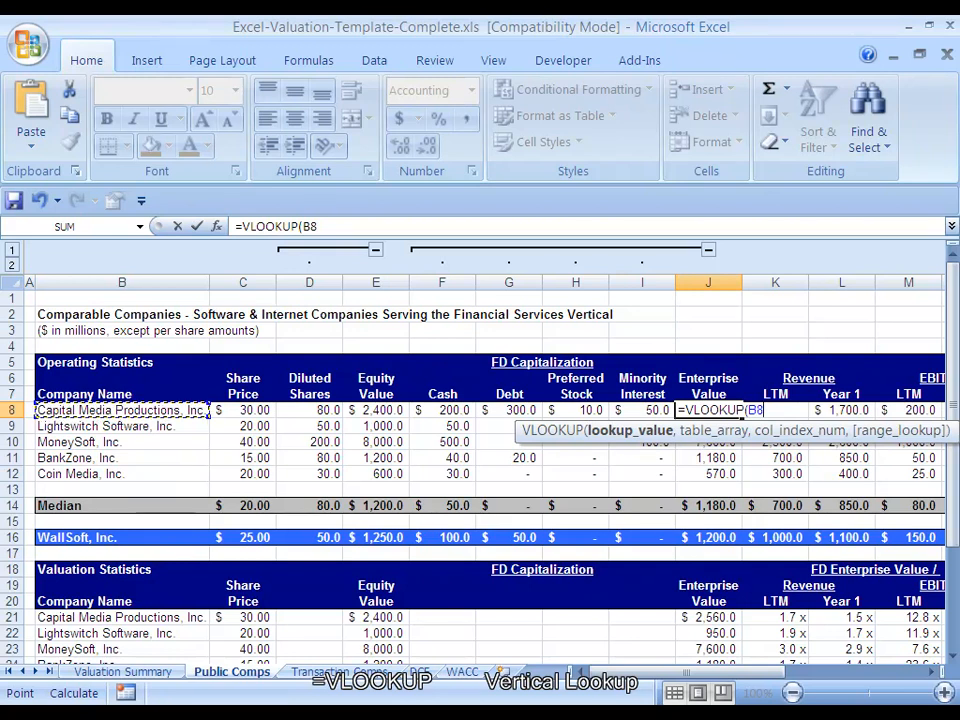
{"action": "type", "text": ","}
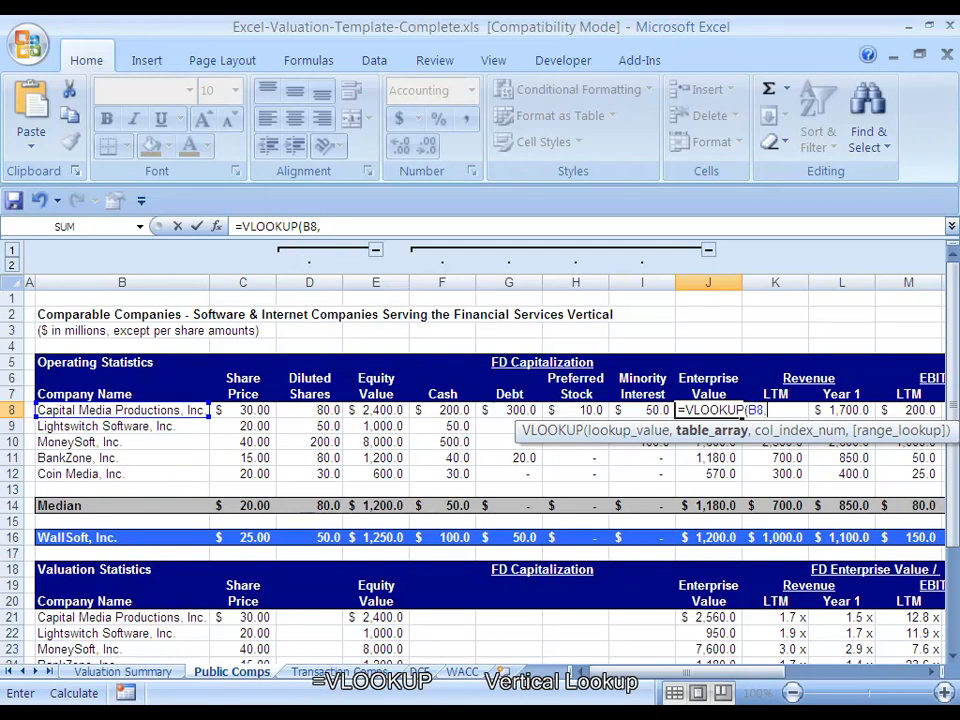
{"action": "key", "text": "Up"}
{"action": "key", "text": "Up"}
{"action": "key", "text": "Up"}
{"action": "key", "text": "Up"}
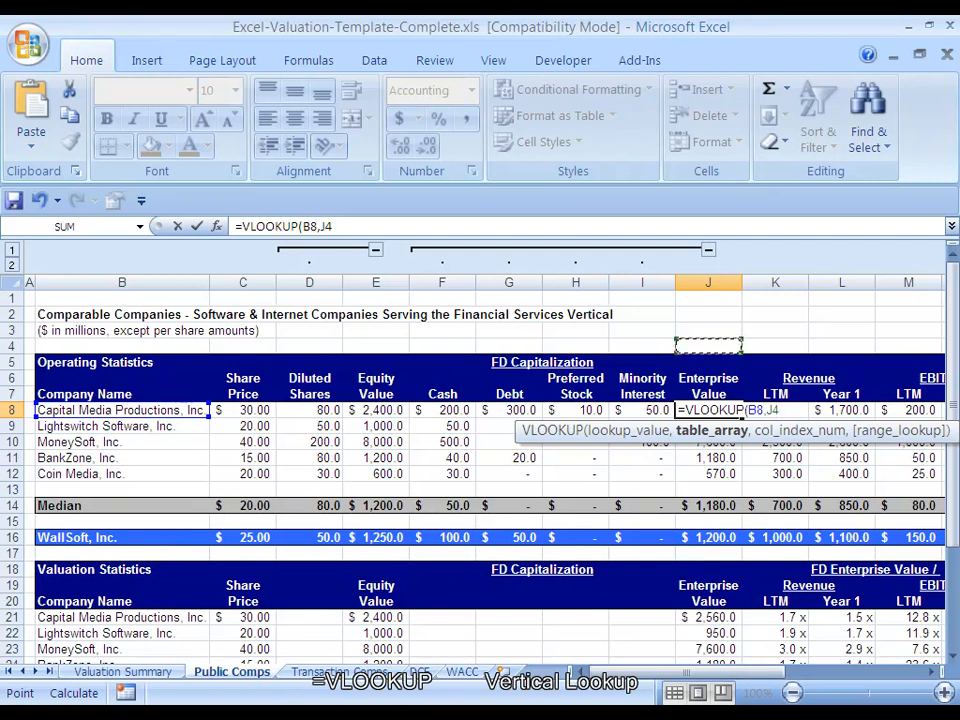
{"action": "key", "text": "Escape"}
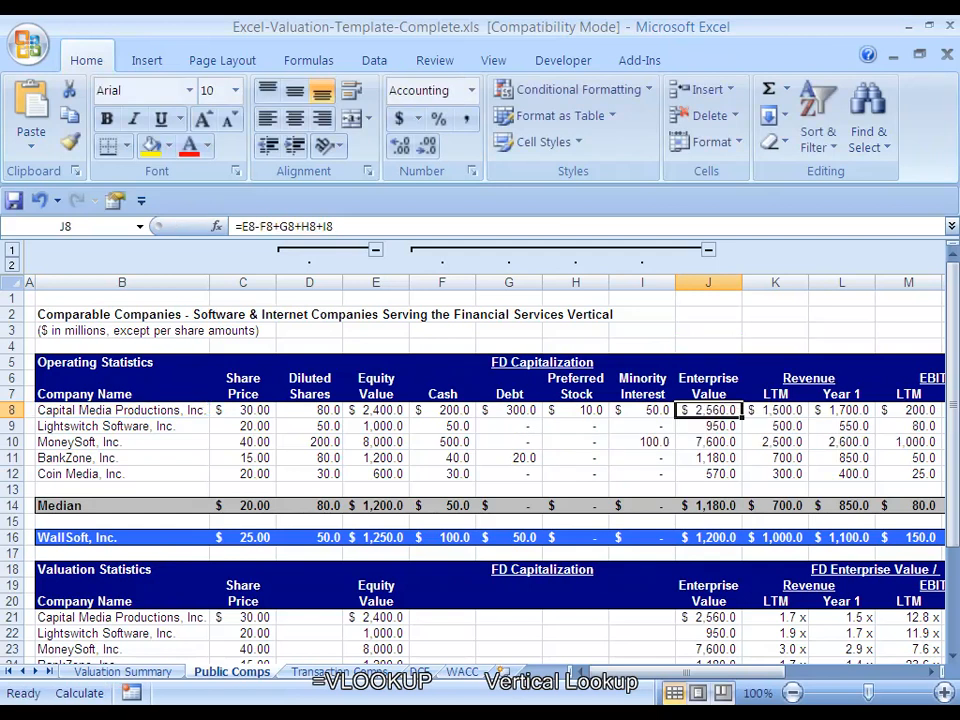
- Close the Excel-Valuation-Template-Complete.xls workbook and look over the # Employees column of the customer table above C24
{"action": "left_click", "coordinate": [946, 54]}
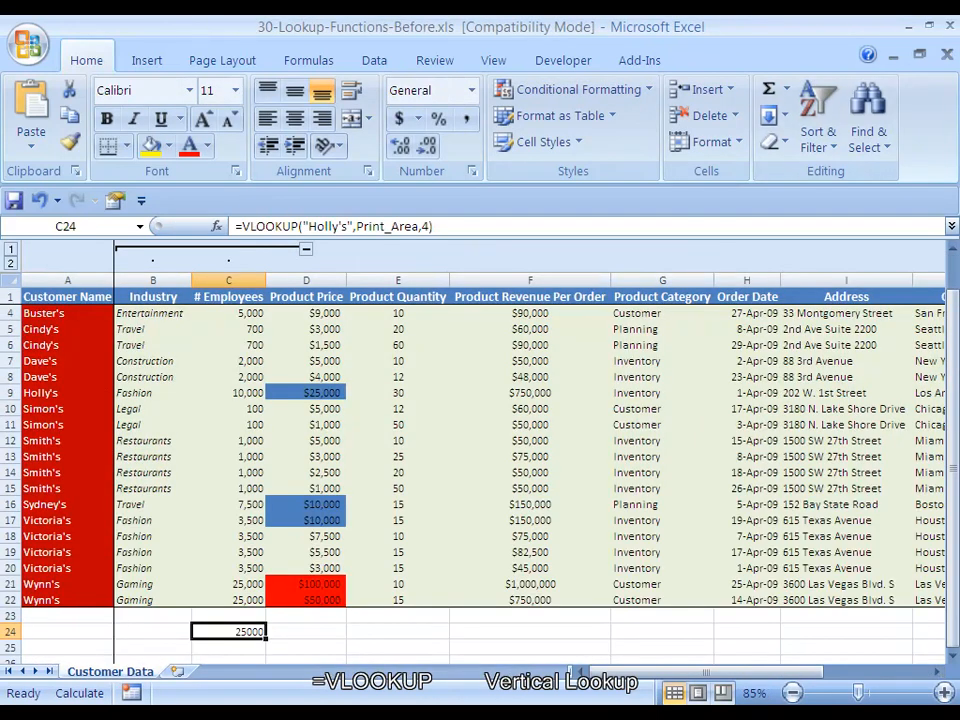
{"action": "key", "text": "Down"}
{"action": "key", "text": "Down"}
{"action": "key", "text": "Down"}
{"action": "key", "text": "Up"}
{"action": "key", "text": "Up"}
{"action": "key", "text": "Up"}
{"action": "key", "text": "Up"}
{"action": "key", "text": "Up"}
{"action": "key", "text": "Up"}
{"action": "key", "text": "Up"}
{"action": "key", "text": "Up"}
{"action": "key", "text": "Up"}
{"action": "key", "text": "Up"}
{"action": "key", "text": "Up"}
{"action": "key", "text": "Up"}
{"action": "key", "text": "Up"}
{"action": "key", "text": "Up"}
{"action": "key", "text": "Up"}
{"action": "key", "text": "Up"}
{"action": "key", "text": "Up"}
{"action": "key", "text": "Up"}
{"action": "key", "text": "Up"}
{"action": "key", "text": "Up"}
{"action": "key", "text": "Up"}
{"action": "key", "text": "Up"}
{"action": "key", "text": "Up"}
- Clear the VLOOKUP formula from cell C24 below the customer table
{"action": "key", "text": "ctrl+Down"}
{"action": "key", "text": "ctrl+Down"}
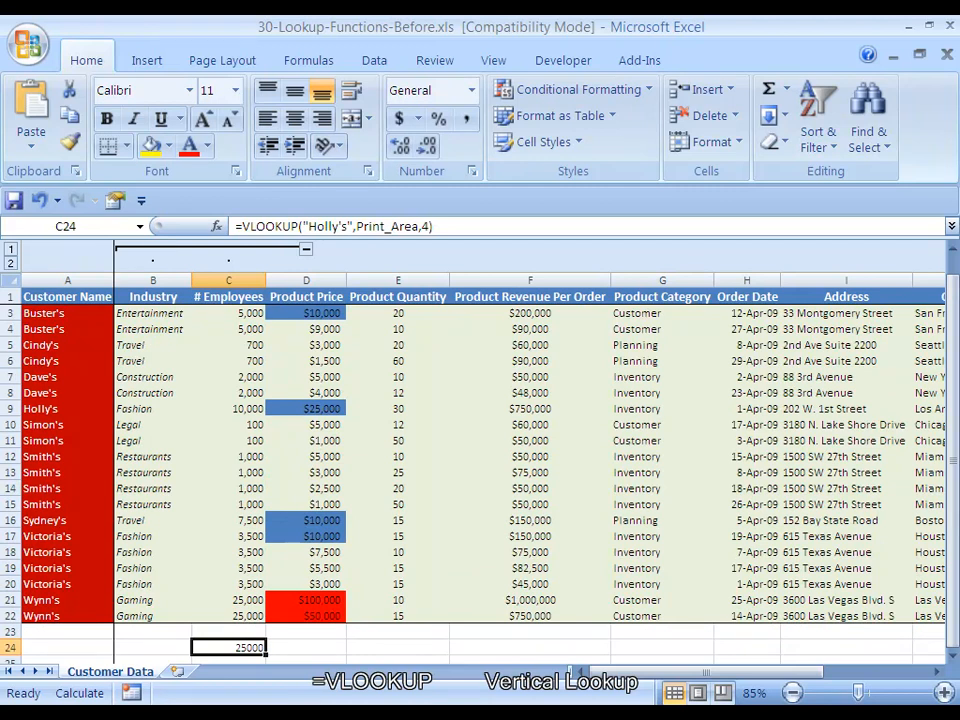
{"action": "key", "text": "Delete"}
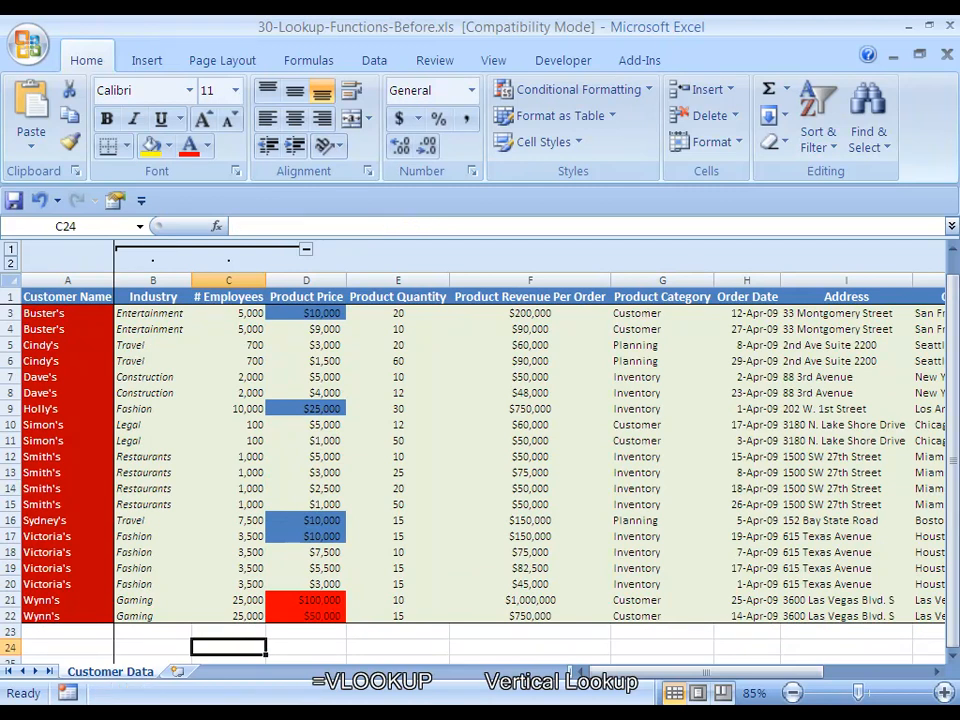
- Try starting an HLOOKUP formula in C24 without entering any arguments
{"action": "type", "text": "=HLOOKUP("}
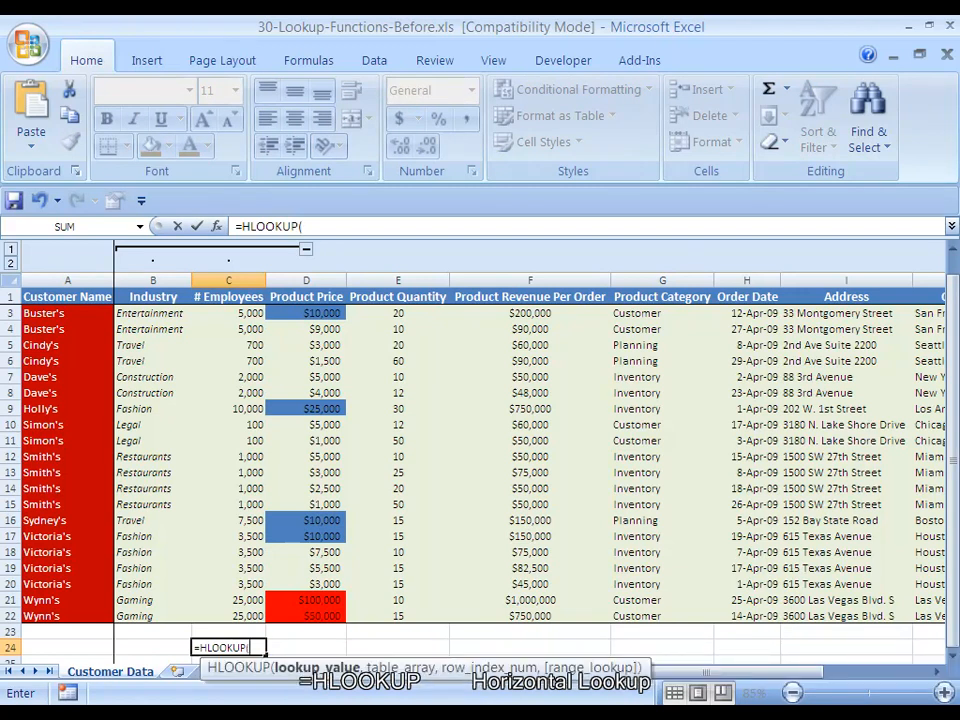
{"action": "key", "text": "BackSpace"}
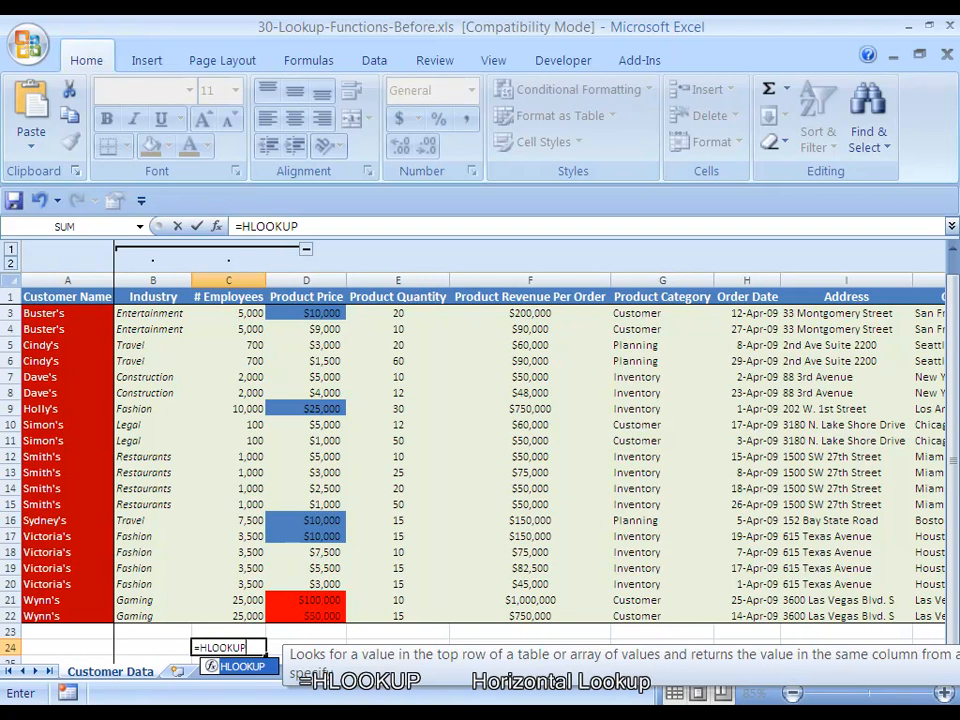
{"action": "key", "text": "Escape"}
- Look down the Customer Name column from A3 and across row 3 through the customer's data fields
{"action": "left_click", "coordinate": [67, 313]}
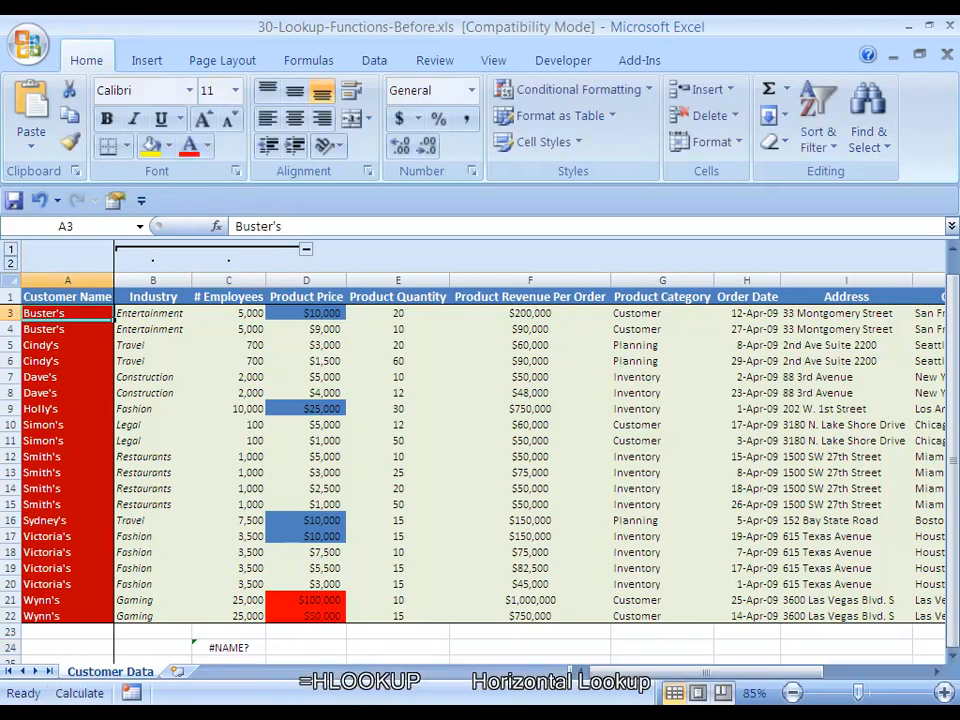
{"action": "key", "text": "ctrl+shift+Down"}
{"action": "key", "text": "Right"}
{"action": "key", "text": "Right"}
{"action": "key", "text": "Right"}
{"action": "key", "text": "Right"}
{"action": "key", "text": "Right"}
{"action": "key", "text": "Right"}
{"action": "key", "text": "Right"}
{"action": "key", "text": "Right"}
{"action": "key", "text": "Right"}
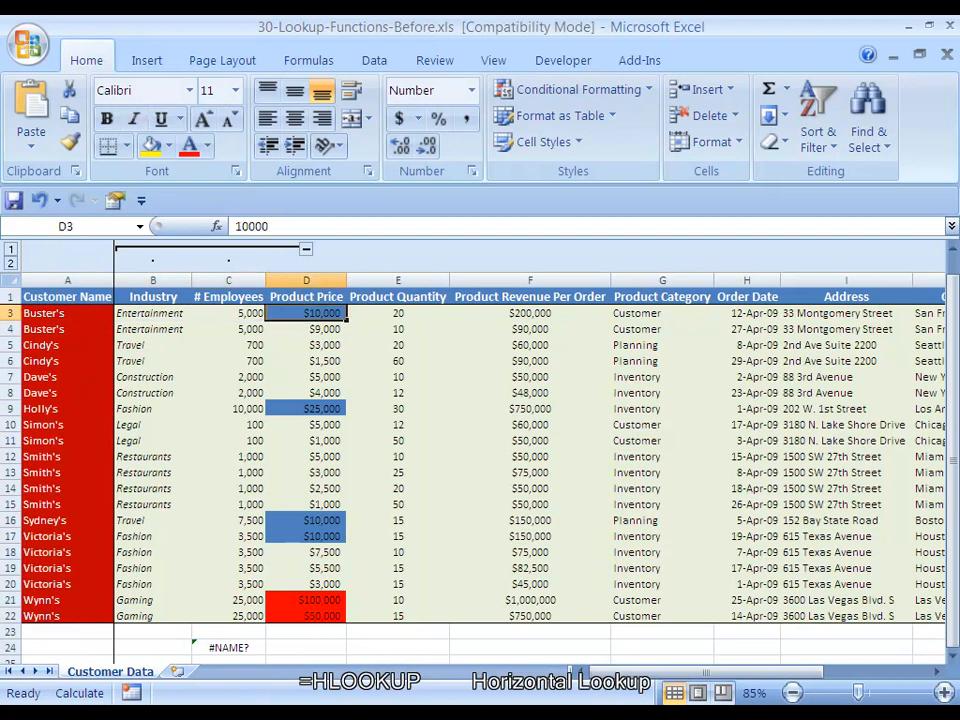
{"action": "key", "text": "Left"}
{"action": "key", "text": "Left"}
{"action": "key", "text": "Left"}
{"action": "key", "text": "Left"}
{"action": "key", "text": "Left"}
{"action": "key", "text": "Left"}
{"action": "key", "text": "Left"}
{"action": "key", "text": "Left"}
{"action": "key", "text": "Left"}
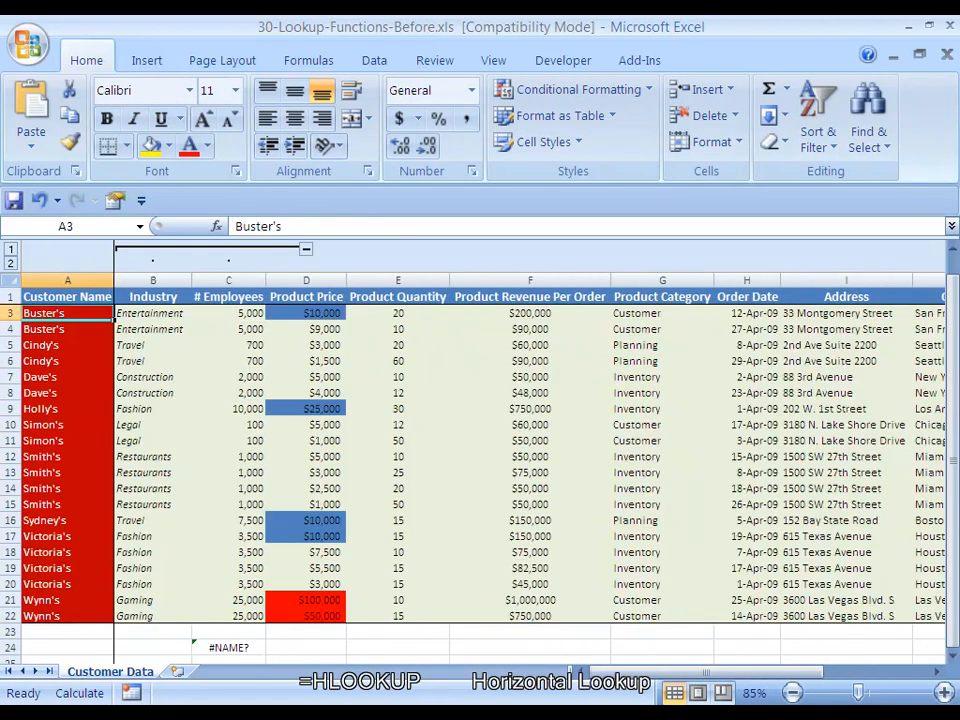
{"action": "key", "text": "Right"}
{"action": "key", "text": "Right"}
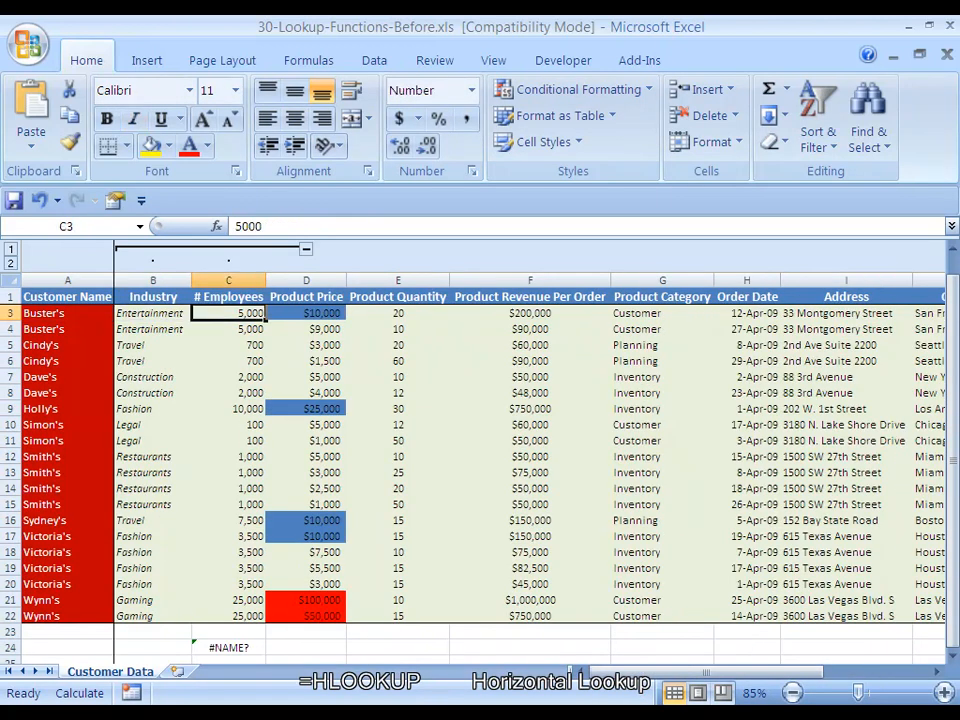
{"action": "key", "text": "Left"}
{"action": "key", "text": "Left"}
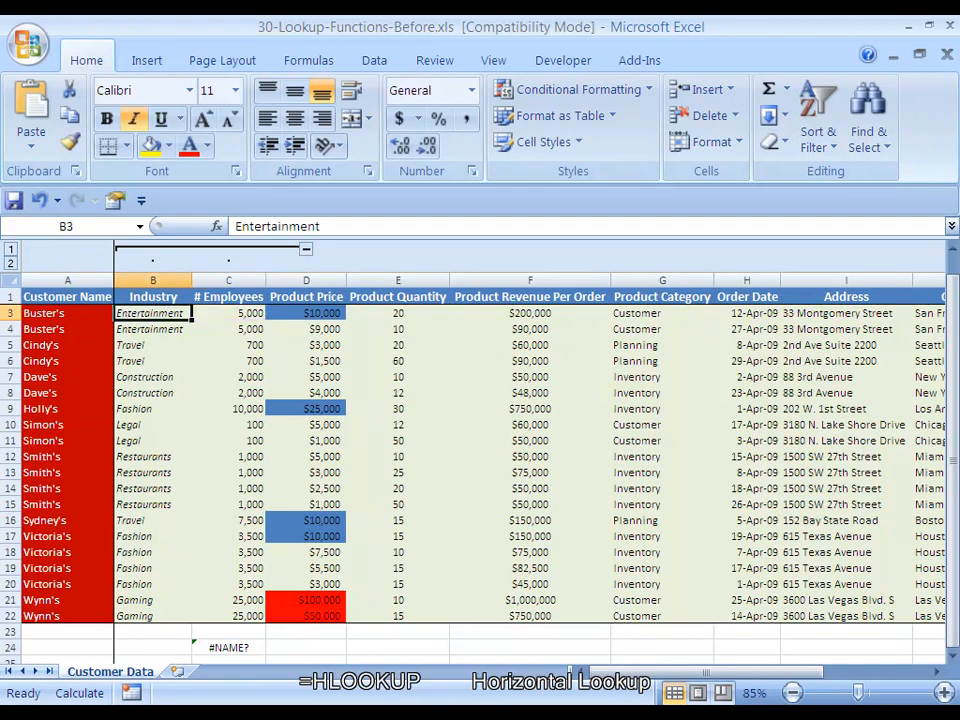
- Highlight the column headings in row 1, starting from Customer Name and extending across the table
{"action": "key", "text": "Up"}
{"action": "key", "text": "Up"}
{"action": "key", "text": "shift+Right"}
{"action": "key", "text": "shift+Right"}
{"action": "key", "text": "shift+Right"}
{"action": "key", "text": "shift+Right"}
{"action": "key", "text": "shift+Right"}
{"action": "key", "text": "shift+Right"}
{"action": "key", "text": "shift+Right"}
{"action": "key", "text": "shift+Right"}
{"action": "key", "text": "shift+Right"}
{"action": "key", "text": "shift+Right"}
{"action": "key", "text": "shift+Right"}
{"action": "key", "text": "shift+Right"}
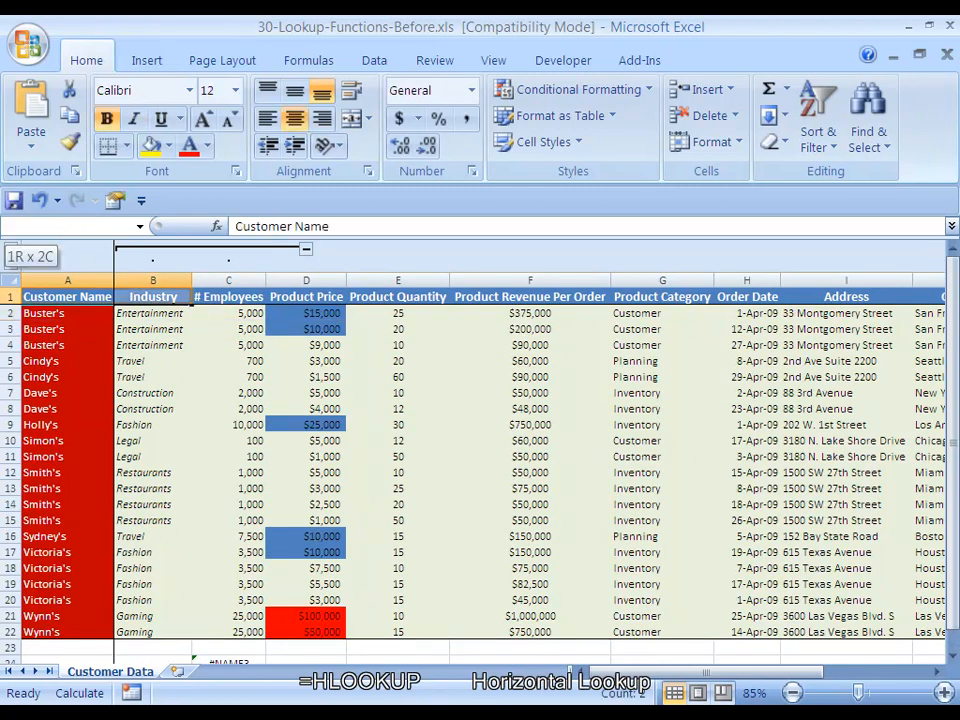
- Highlight the customer names in column A from A2 downward
{"action": "key", "text": "Right"}
{"action": "key", "text": "Left"}
{"action": "key", "text": "Down"}
{"action": "key", "text": "shift+Down"}
{"action": "key", "text": "shift+Down"}
{"action": "key", "text": "shift+Down"}
{"action": "key", "text": "shift+Down"}
{"action": "key", "text": "shift+Down"}
{"action": "key", "text": "shift+Down"}
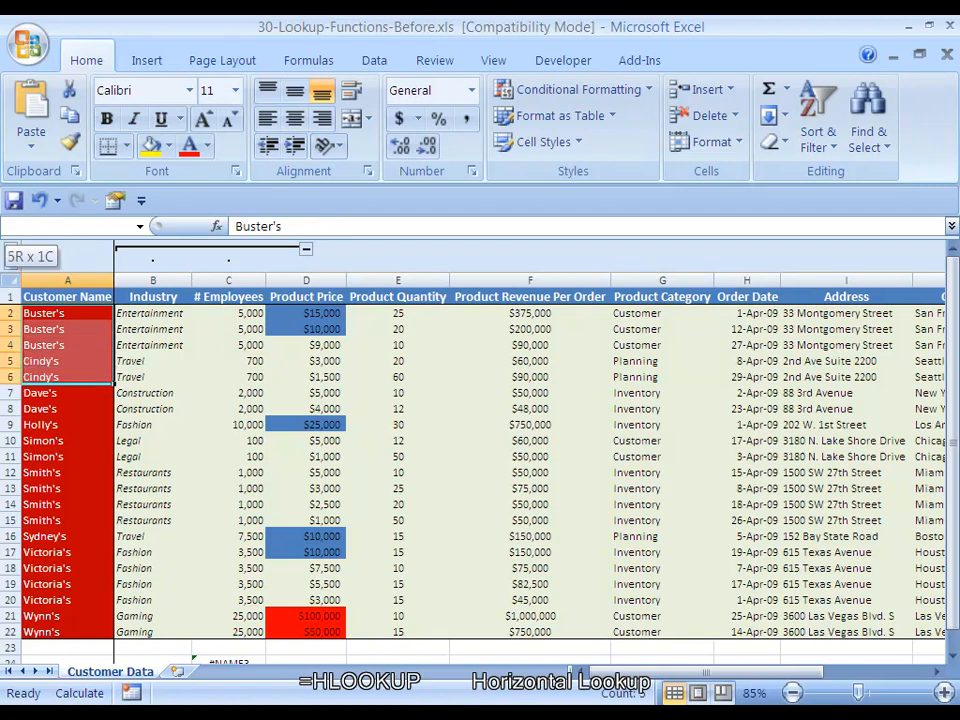
- Begin an HLOOKUP formula in C24 with "# Employees" as the lookup value
{"action": "key", "text": "Right"}
{"action": "key", "text": "ctrl+Down"}
{"action": "key", "text": "Right"}
{"action": "key", "text": "Down"}
{"action": "key", "text": "Down"}
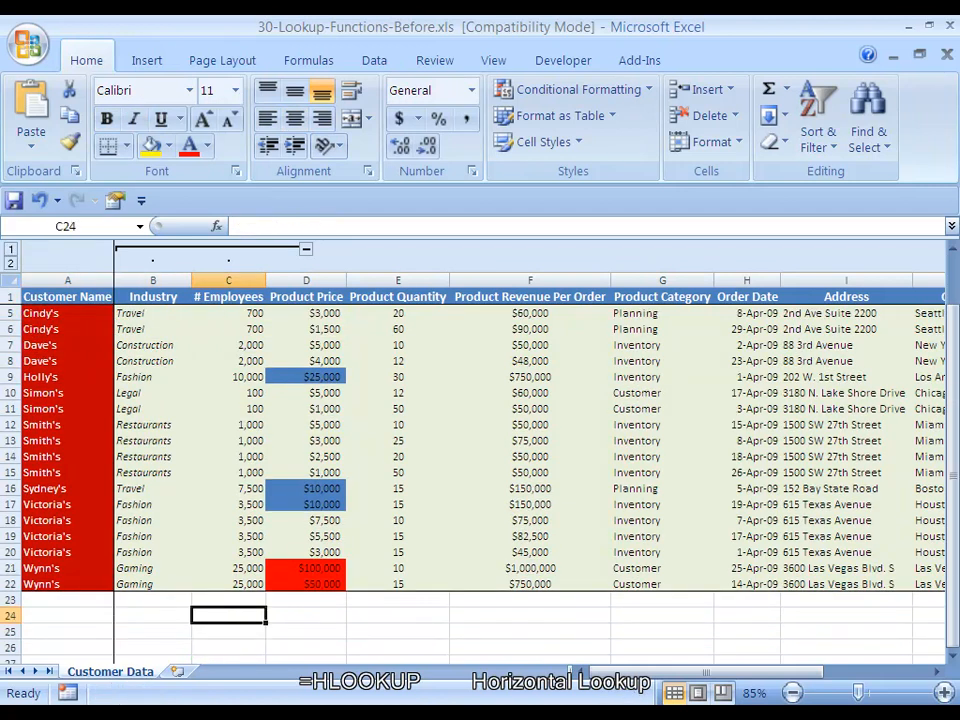
{"action": "type", "text": "="}
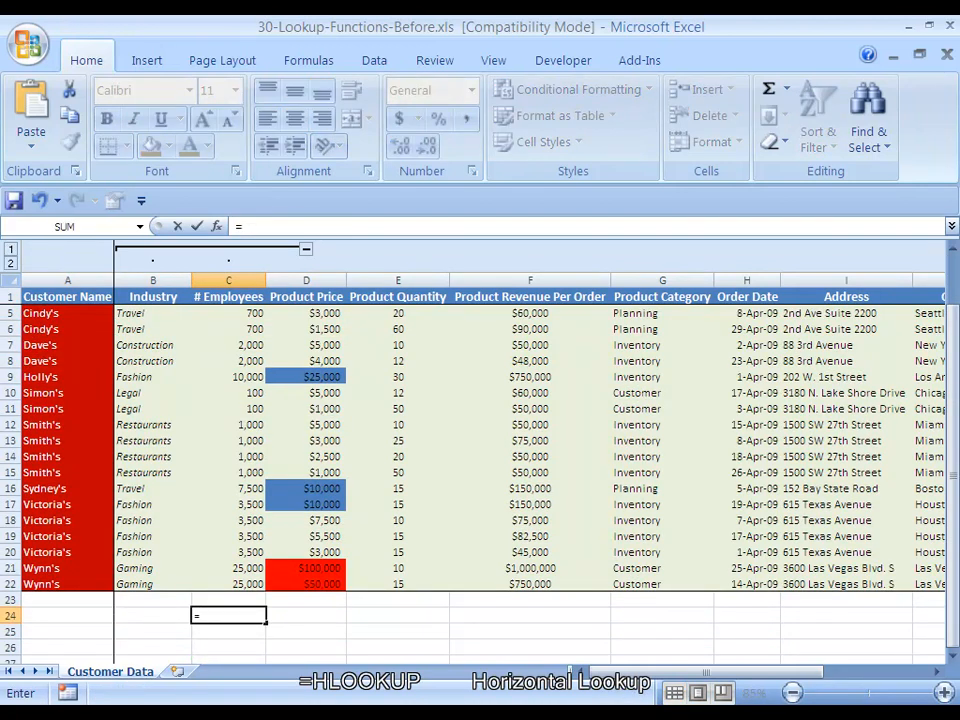
{"action": "type", "text": "HLO"}
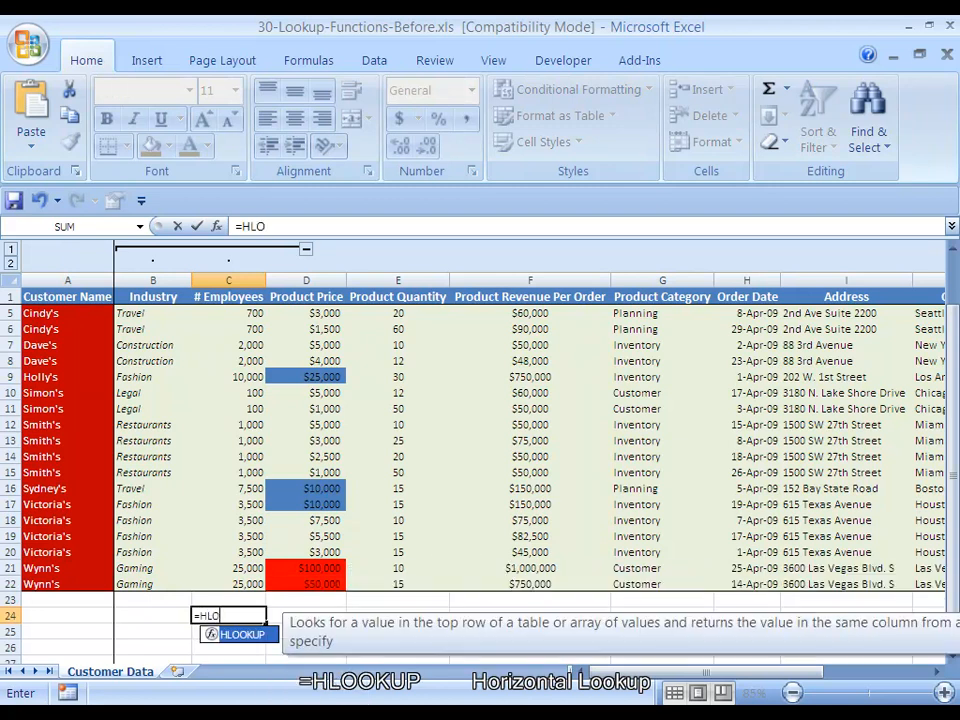
{"action": "type", "text": "OKUP("}
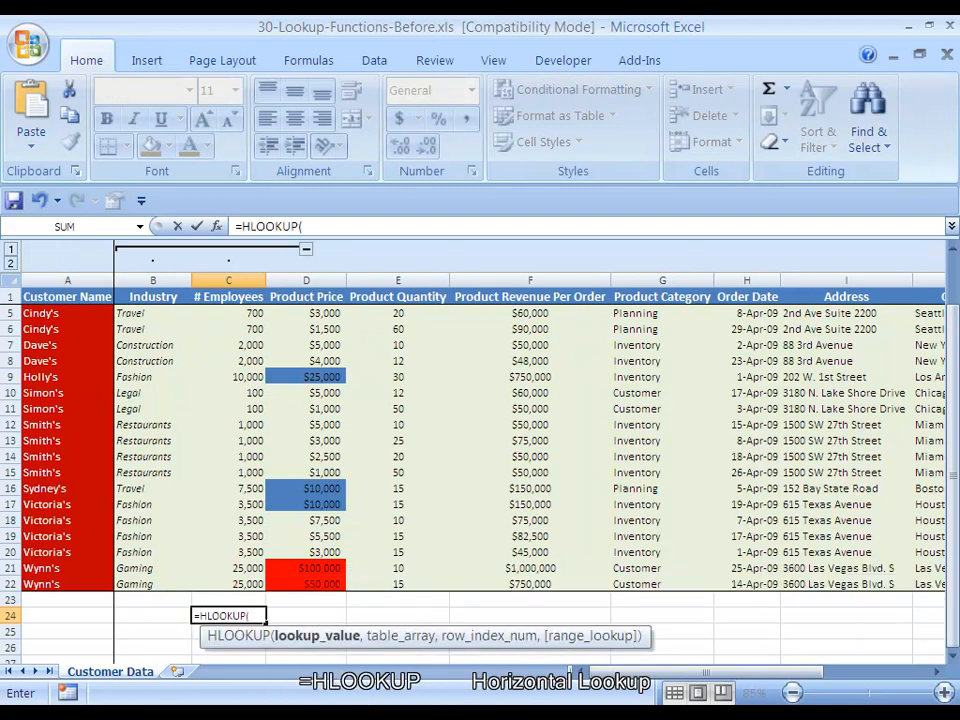
{"action": "type", "text": "\"# Employees\""}
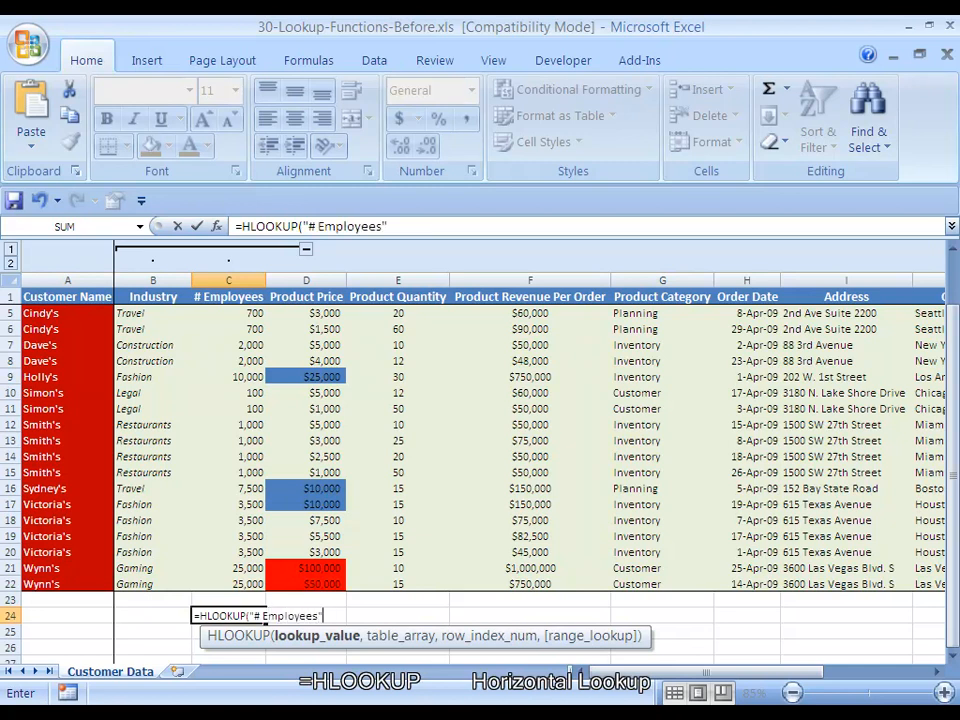
- Use the whole customer table from A1 to M22 as the HLOOKUP formula's table array
{"action": "type", "text": ","}
{"action": "key", "text": "Up"}
{"action": "key", "text": "Left"}
{"action": "key", "text": "Up"}
{"action": "key", "text": "Left"}
{"action": "key", "text": "Up"}
{"action": "key", "text": "Up"}
{"action": "key", "text": "Up"}
{"action": "key", "text": "Up"}
{"action": "key", "text": "Up"}
{"action": "key", "text": "Up"}
{"action": "key", "text": "Up"}
{"action": "key", "text": "Up"}
{"action": "key", "text": "Up"}
{"action": "key", "text": "Up"}
{"action": "key", "text": "Up"}
{"action": "key", "text": "Up"}
{"action": "key", "text": "Up"}
{"action": "key", "text": "Up"}
{"action": "key", "text": "Up"}
{"action": "key", "text": "Up"}
{"action": "key", "text": "Up"}
{"action": "key", "text": "Up"}
{"action": "key", "text": "Up"}
{"action": "key", "text": "Up"}
{"action": "key", "text": "Up"}
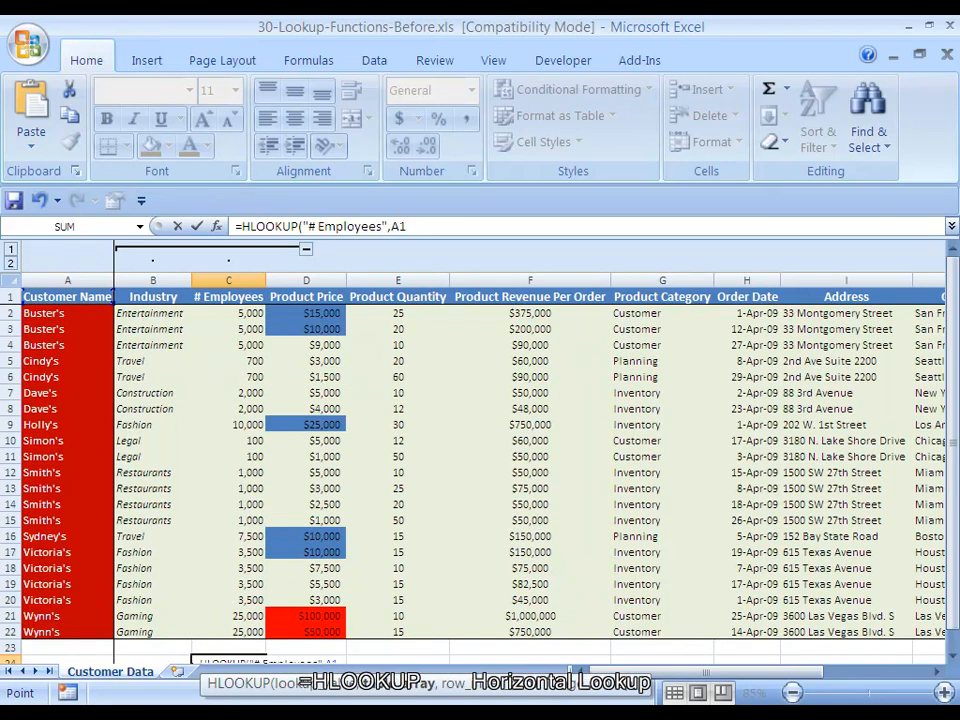
{"action": "key", "text": "ctrl+shift+Down"}
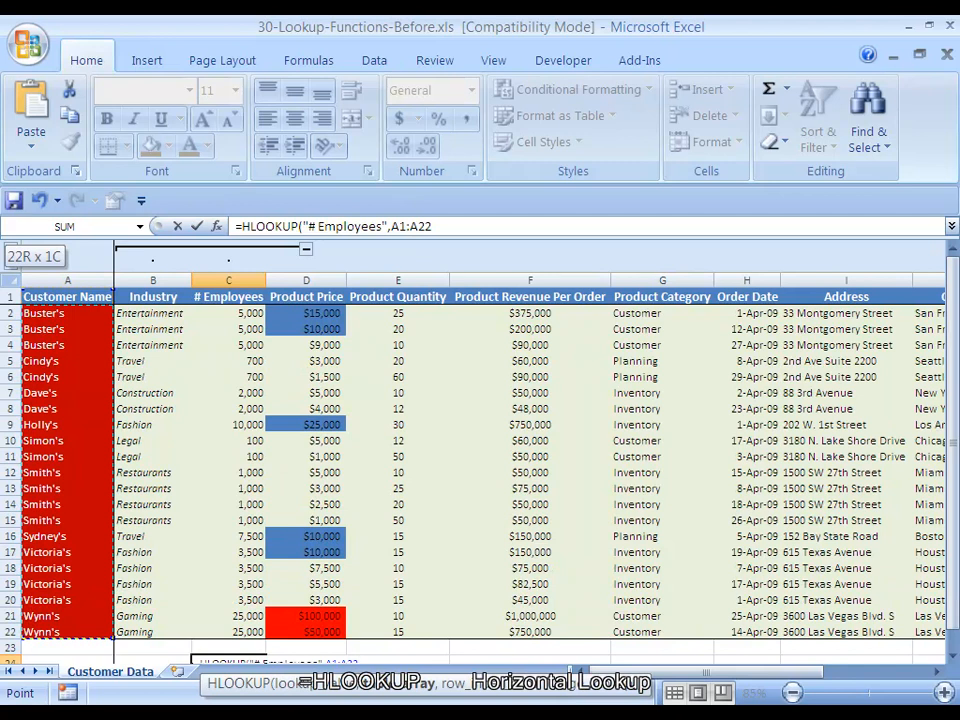
{"action": "key", "text": "ctrl+shift+Right"}
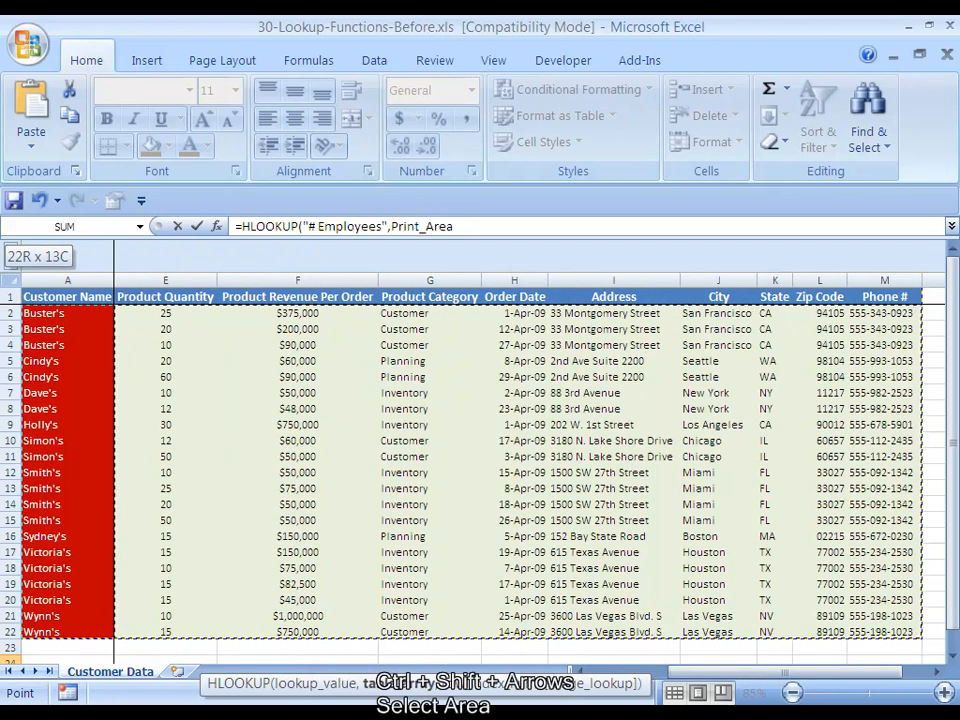
- Set the HLOOKUP row index to 4 and complete the formula in C24
{"action": "type", "text": ","}
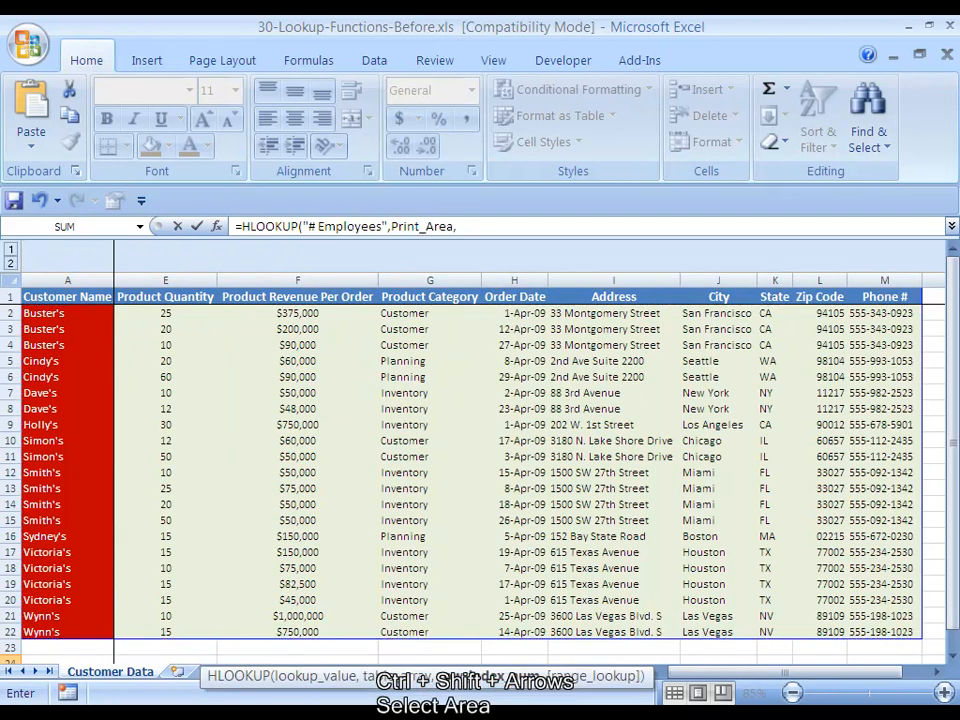
{"action": "type", "text": "4"}
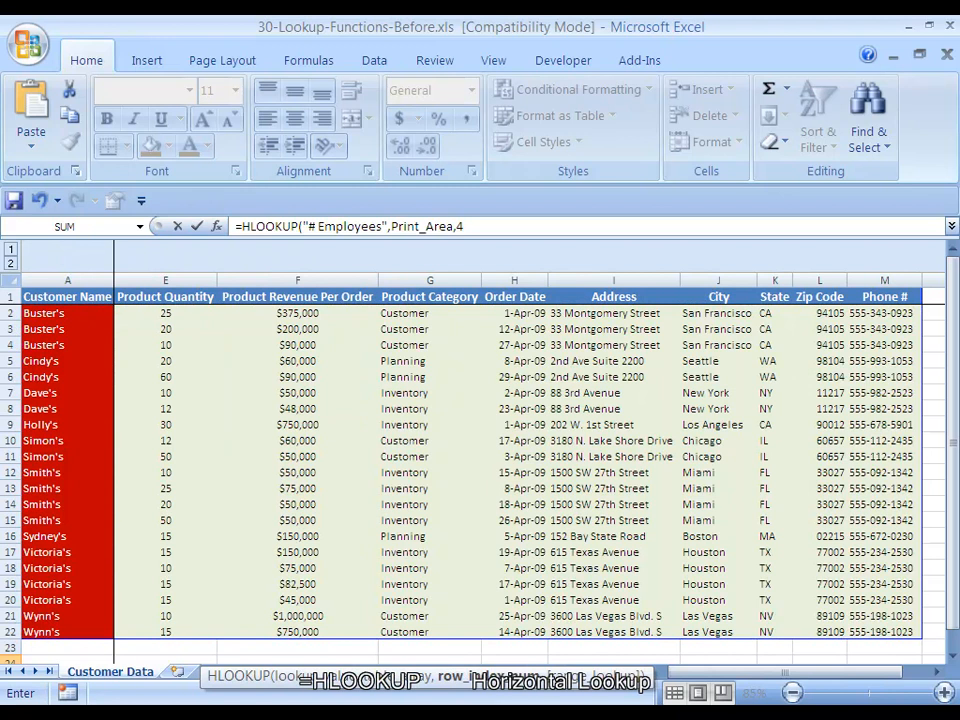
{"action": "type", "text": ")"}
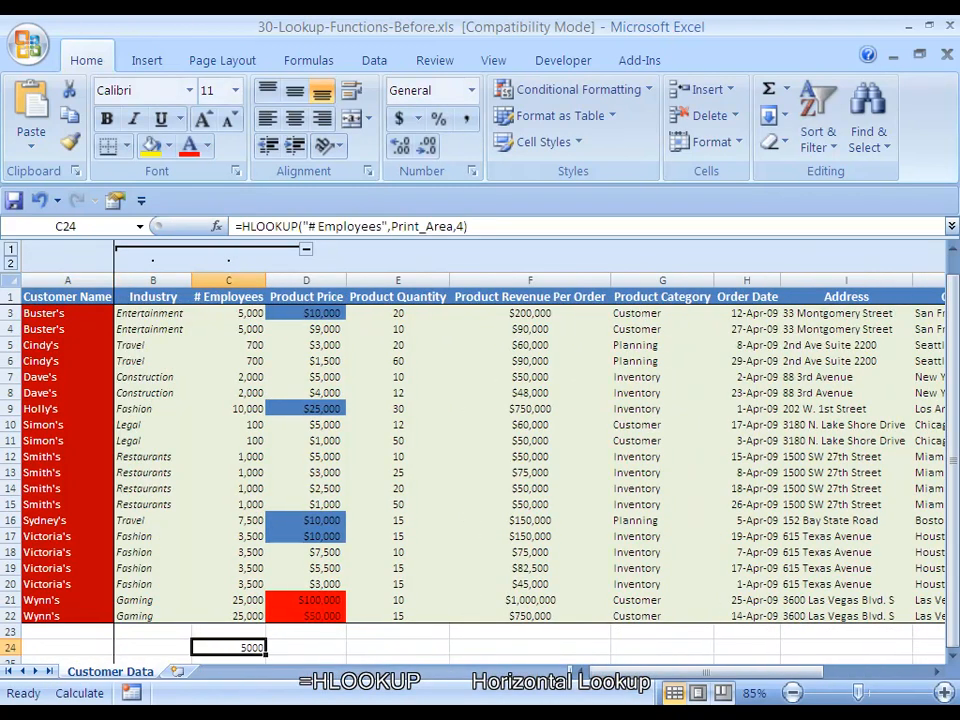
- Review the HLOOKUP formula in C24 against the # Employees column and highlight row 4 that it refers to
{"action": "key", "text": "F2"}
{"action": "key", "text": "Escape"}
{"action": "key", "text": "ctrl+Up"}
{"action": "key", "text": "ctrl+Up"}
{"action": "key", "text": "Down"}
{"action": "key", "text": "Down"}
{"action": "key", "text": "Down"}
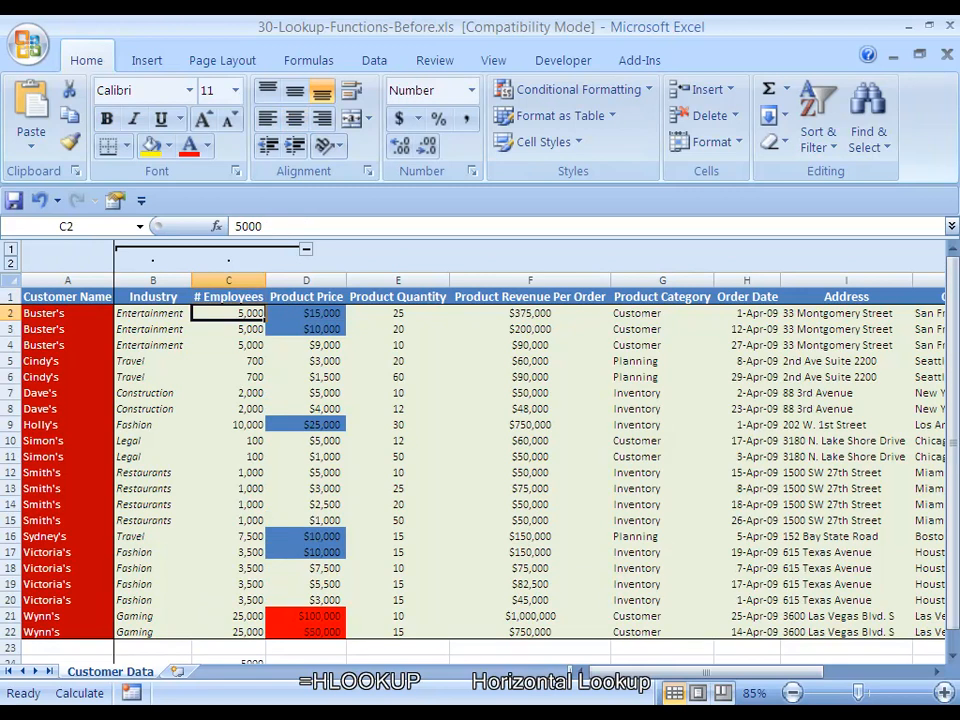
{"action": "key", "text": "shift+space"}
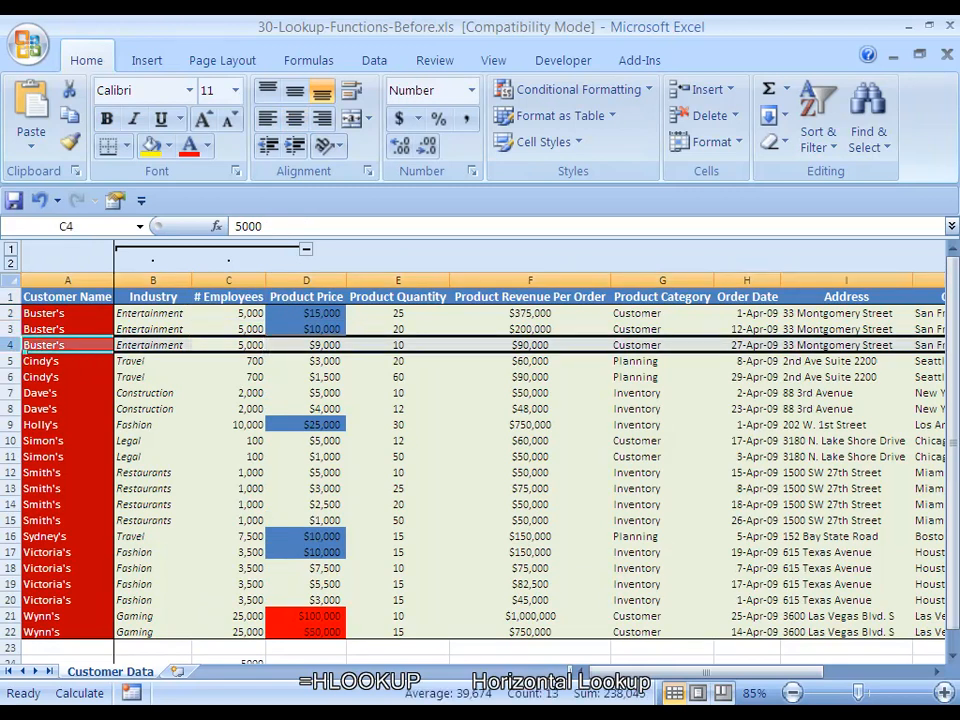
- Set the row index of the HLOOKUP formula in C24 to 5
{"action": "key", "text": "Down"}
{"action": "key", "text": "ctrl+Down"}
{"action": "key", "text": "Down"}
{"action": "key", "text": "Down"}
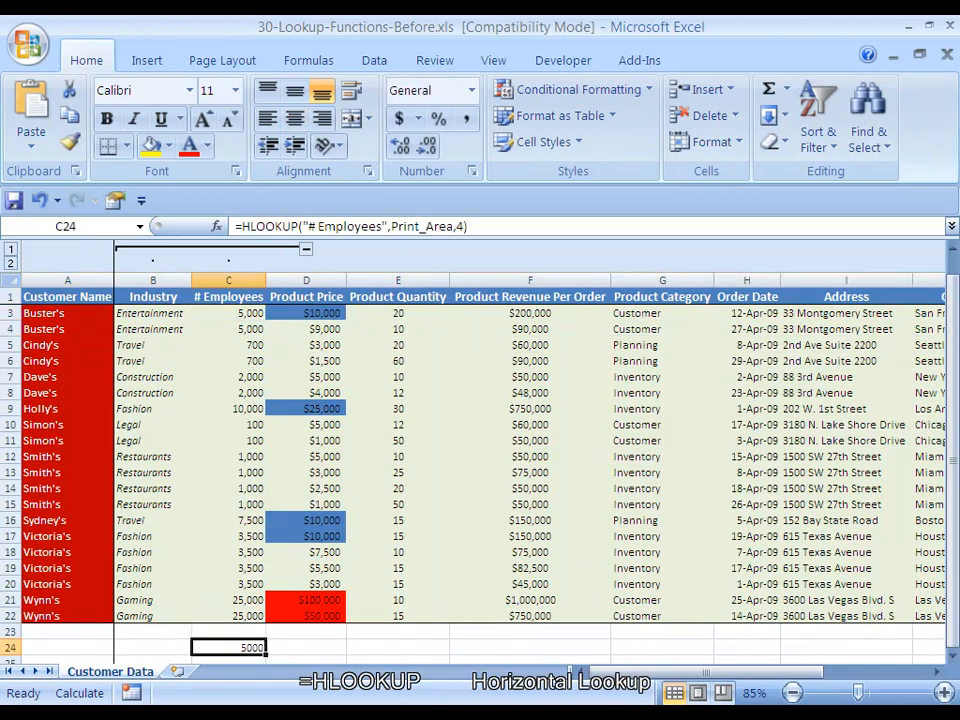
{"action": "key", "text": "F2"}
{"action": "key", "text": "Left"}
{"action": "key", "text": "BackSpace"}
{"action": "type", "text": "5"}
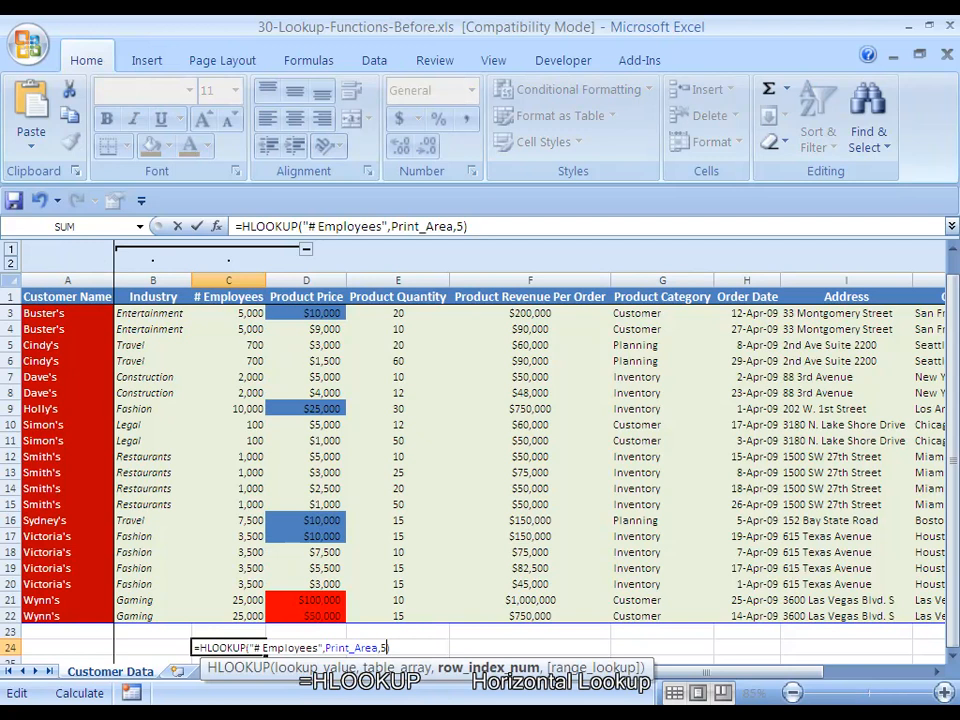
{"action": "key", "text": "ctrl+Return"}
- Change the row index of the HLOOKUP formula in C24 to 7
{"action": "key", "text": "F2"}
{"action": "key", "text": "Left"}
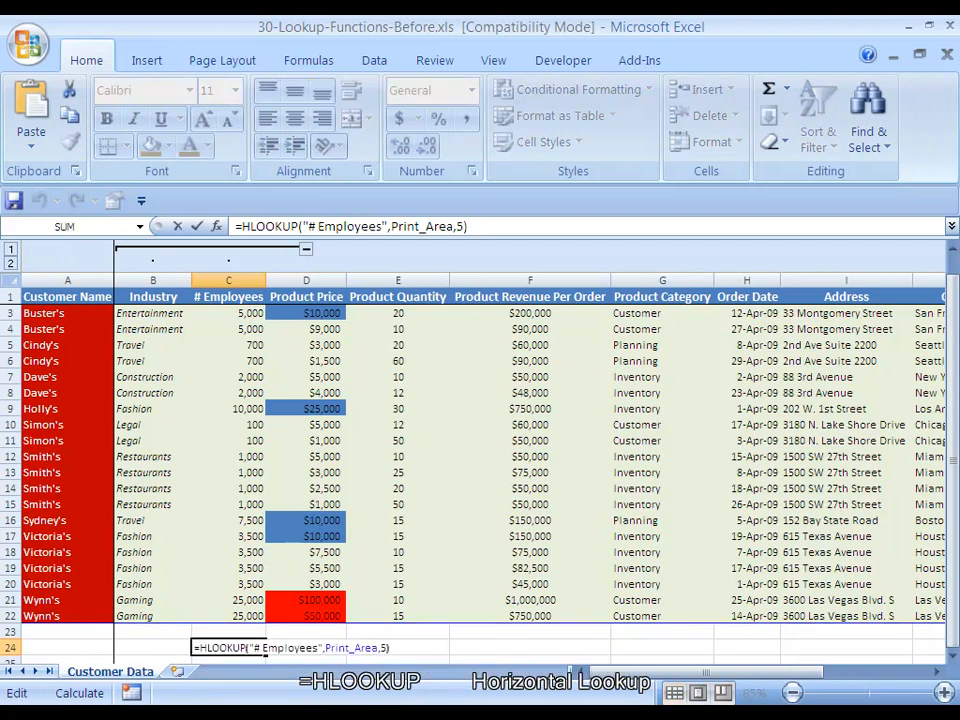
{"action": "key", "text": "BackSpace"}
{"action": "type", "text": "7"}
{"action": "key", "text": "ctrl+Return"}
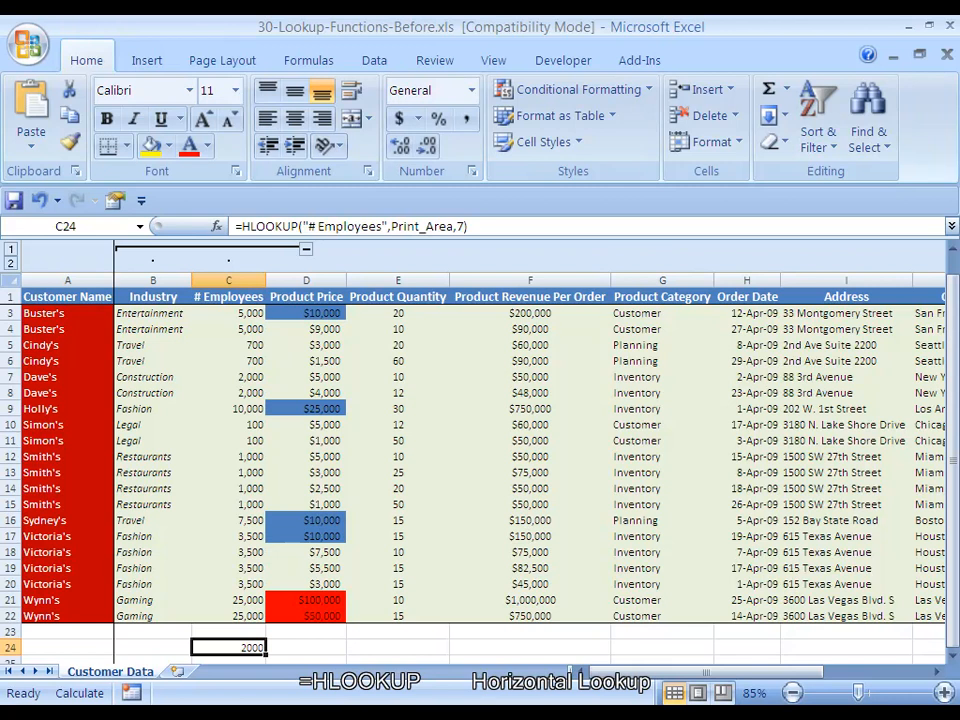
- Clear C24 and begin a MATCH formula there with "Victoria's" as the lookup value
{"action": "key", "text": "Delete"}
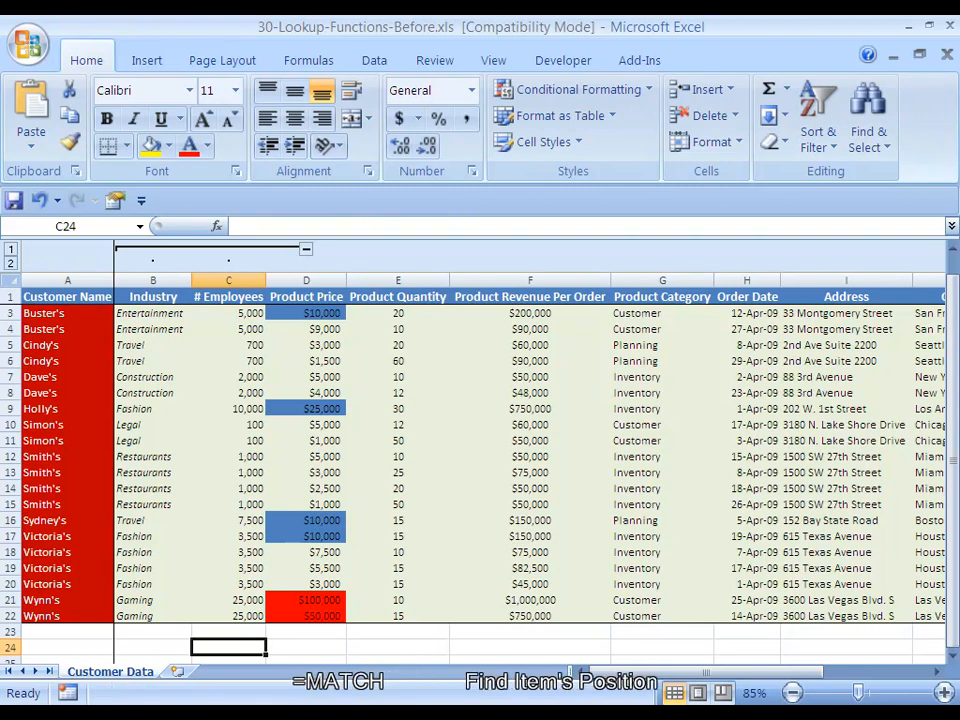
{"action": "type", "text": "="}
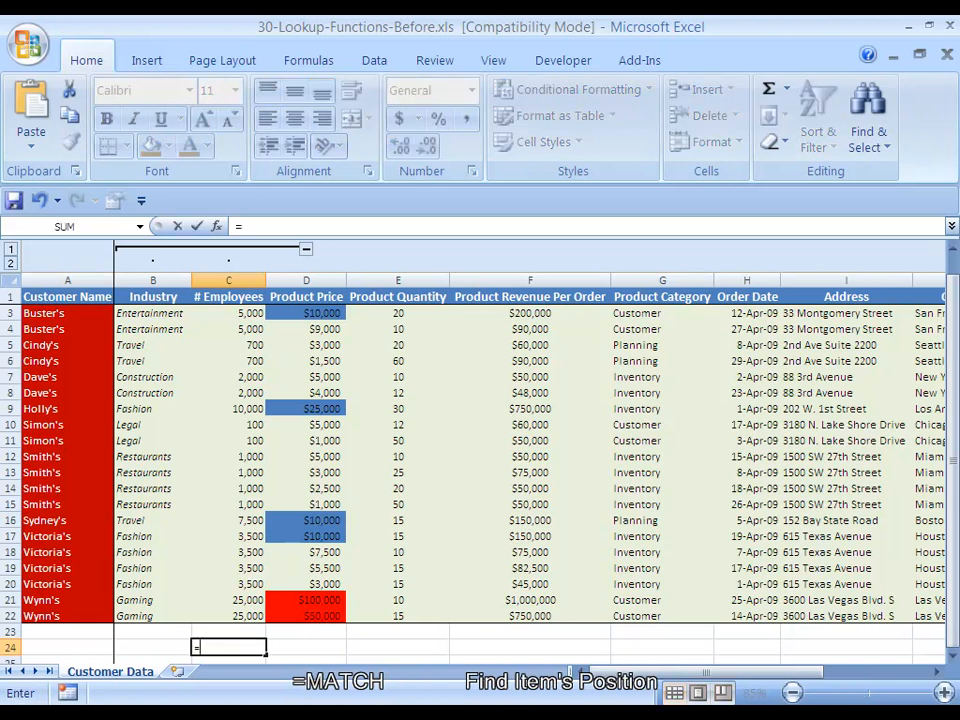
{"action": "key", "text": "Escape"}
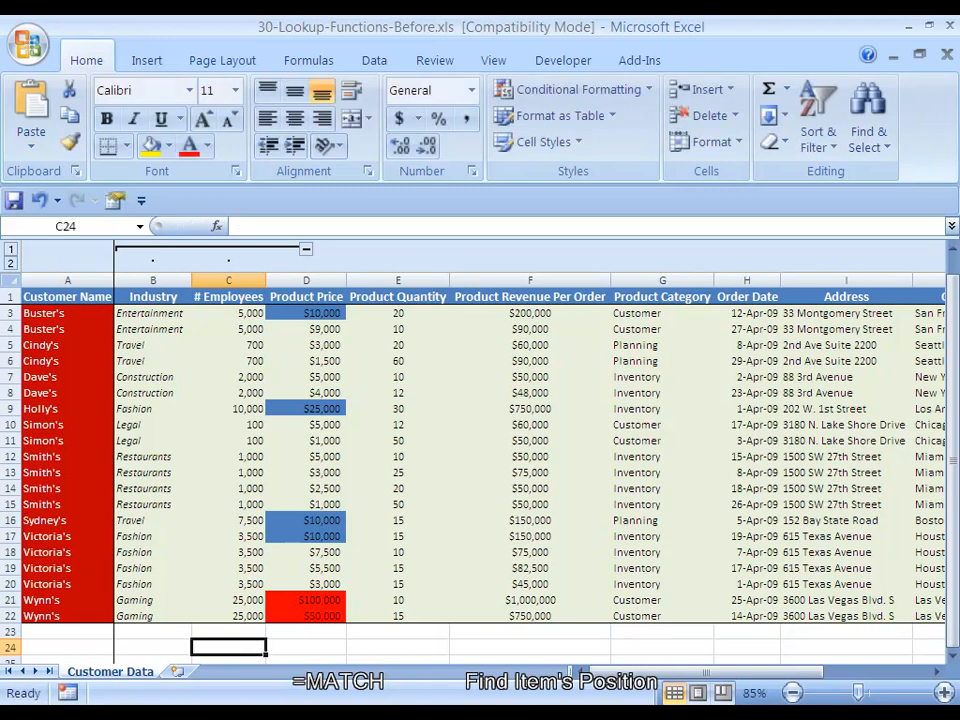
{"action": "type", "text": "=MATCH("}
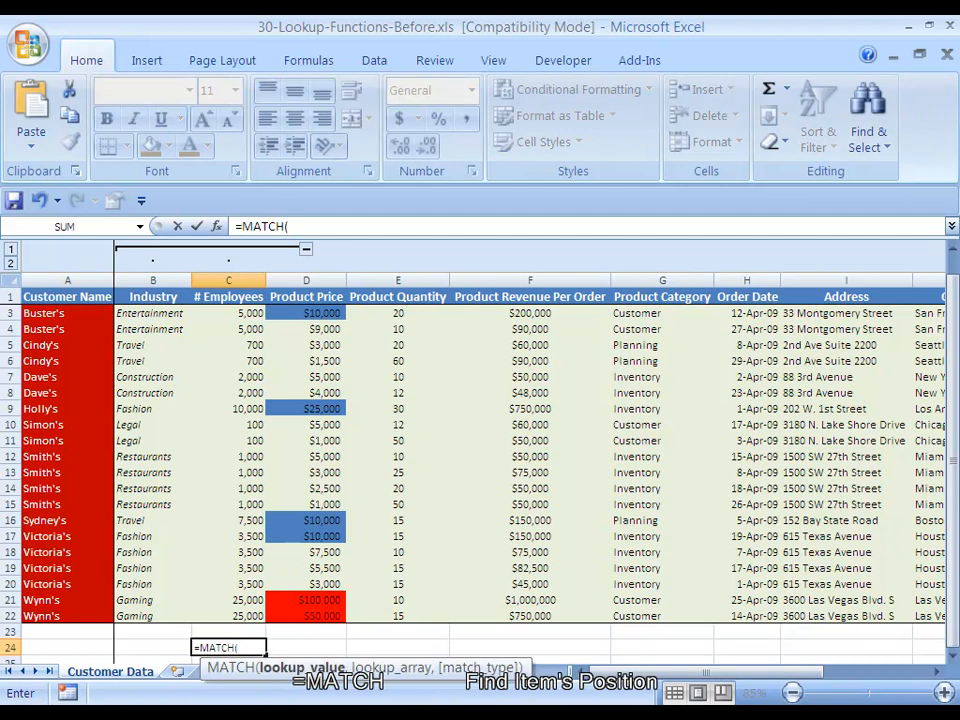
{"action": "type", "text": ","}
{"action": "key", "text": "BackSpace"}
{"action": "type", "text": "\"Victoria's"}
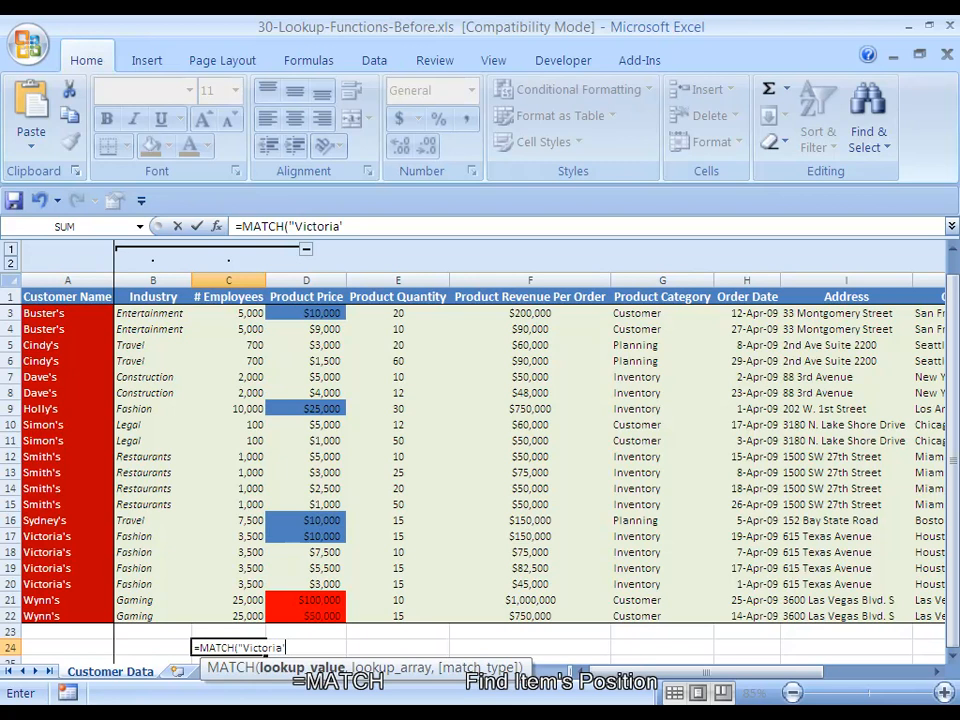
{"action": "type", "text": "\","}
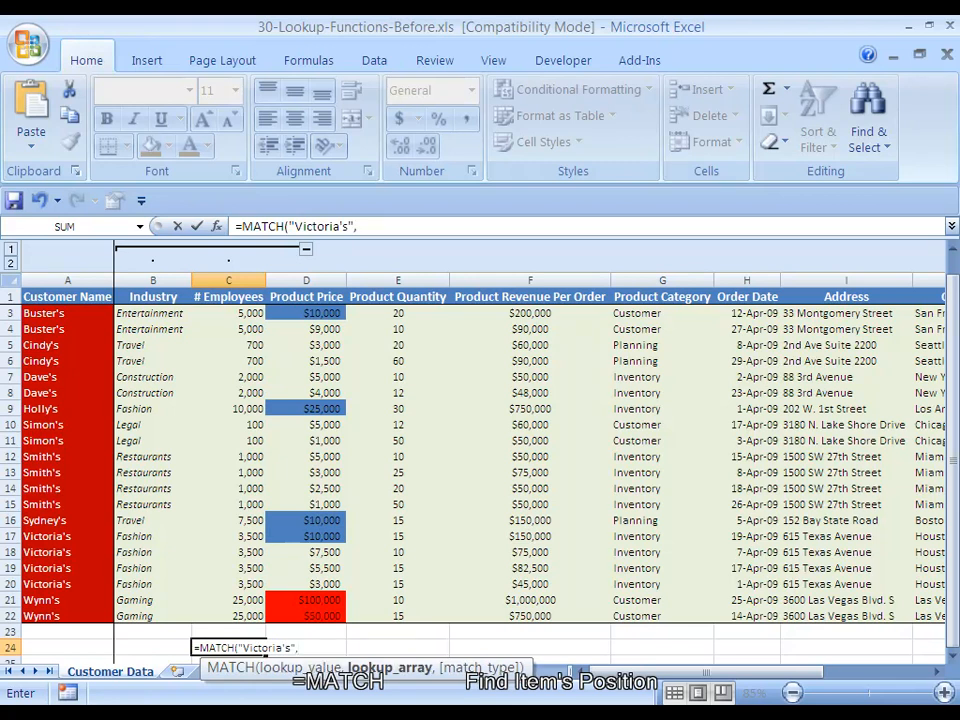
- Use the Customer Name column range A1:A22 as the MATCH formula's lookup array
{"action": "key", "text": "Up"}
{"action": "key", "text": "Up"}
{"action": "key", "text": "Left"}
{"action": "key", "text": "Left"}
{"action": "key", "text": "ctrl+Up"}
{"action": "key", "text": "Down"}
{"action": "key", "text": "Up"}
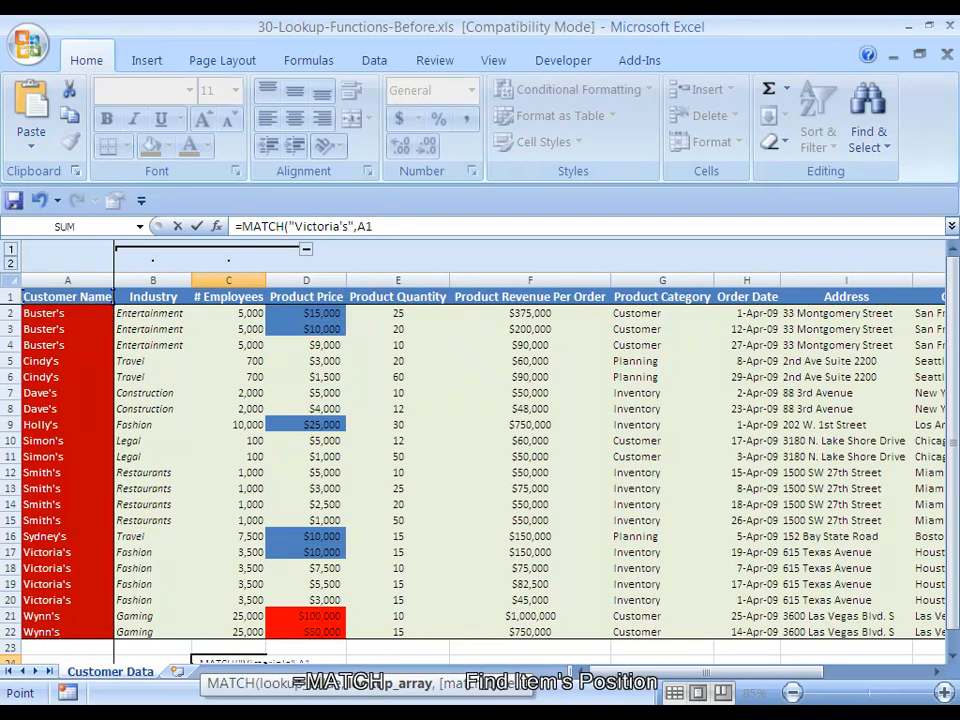
{"action": "key", "text": "ctrl+shift+Down"}
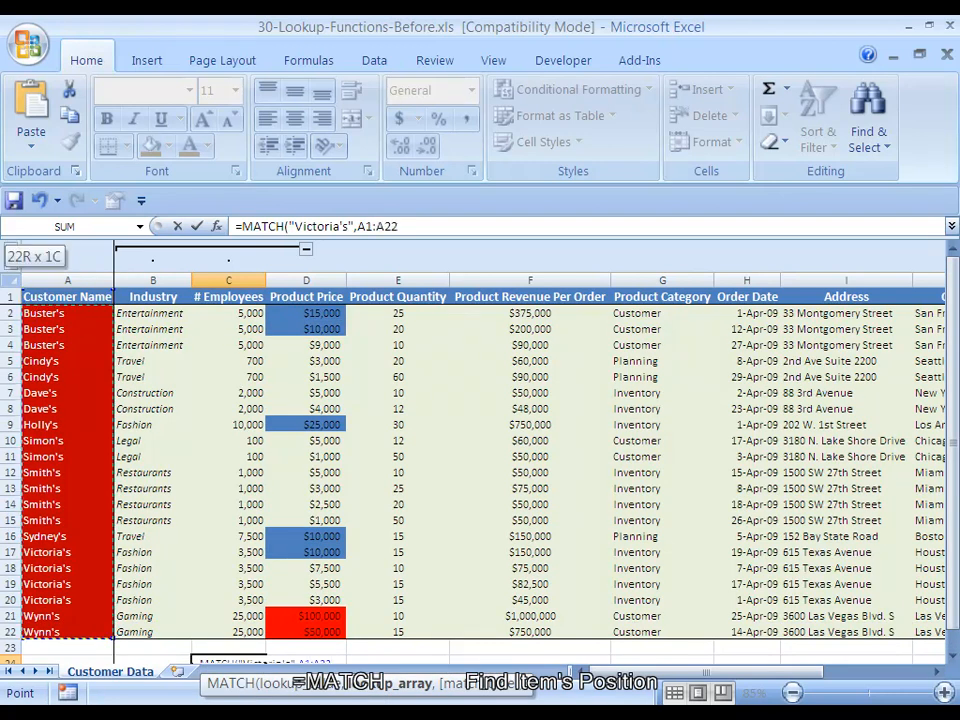
- Set the match type to 0 for an exact match and complete the MATCH formula in C24
{"action": "type", "text": ","}
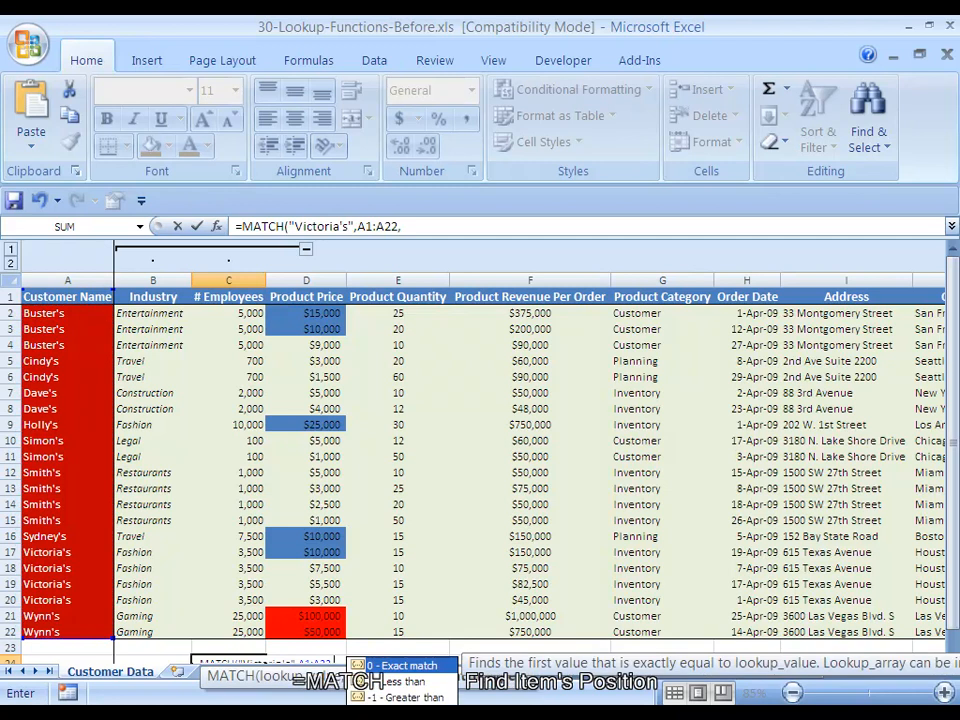
{"action": "type", "text": "0)"}
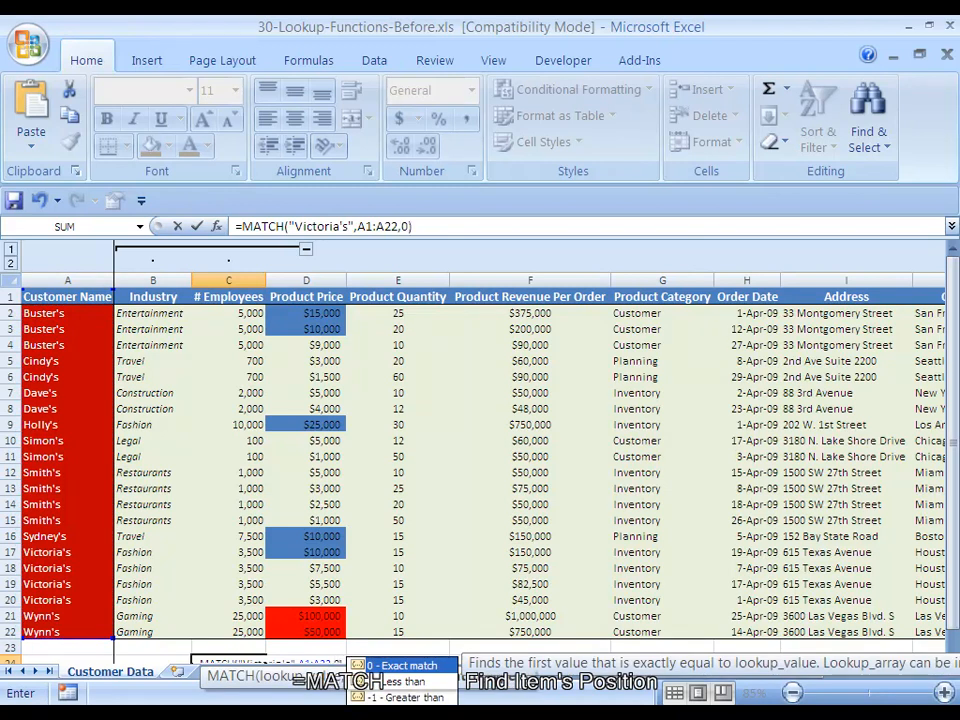
{"action": "key", "text": "Return"}
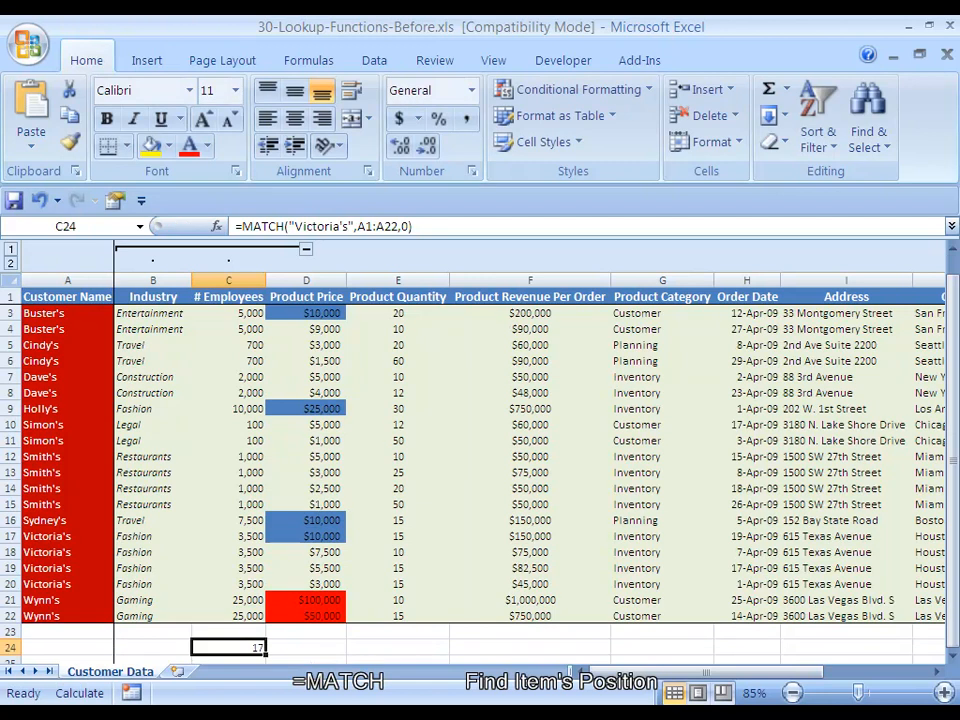
- Review the MATCH formula in C24 and highlight row 17, the first Victoria's record
{"action": "key", "text": "F2"}
{"action": "key", "text": "Escape"}
{"action": "key", "text": "Up"}
{"action": "key", "text": "Up"}
{"action": "key", "text": "Up"}
{"action": "key", "text": "Up"}
{"action": "key", "text": "Up"}
{"action": "key", "text": "Up"}
{"action": "key", "text": "Up"}
{"action": "key", "text": "Left"}
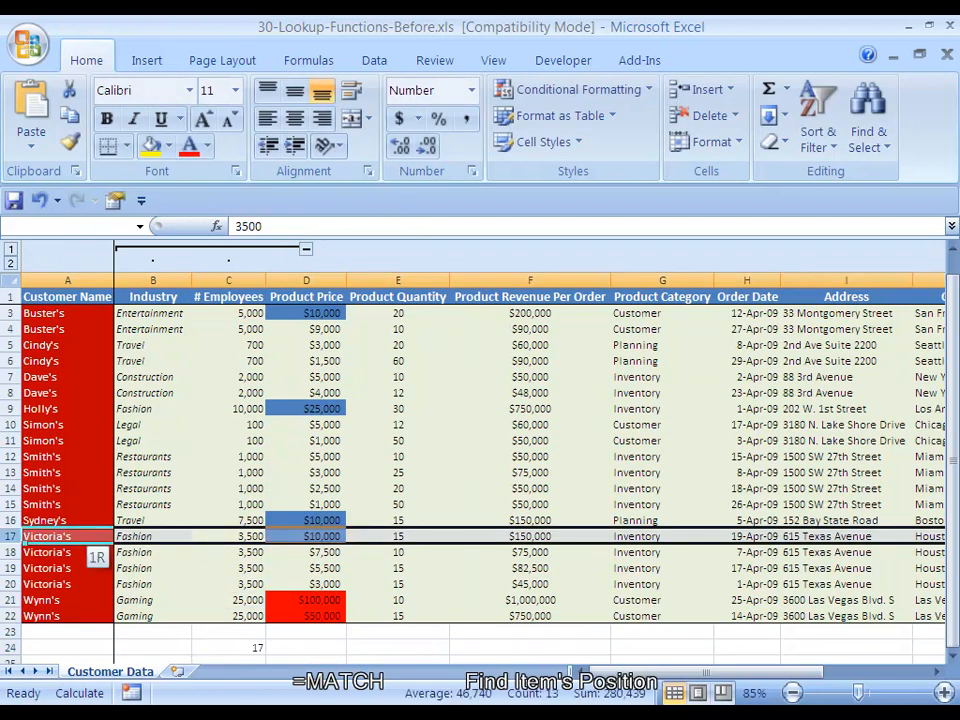
- Highlight the Customer Name column from A1 to A22 to show the range that MATCH searches
{"action": "key", "text": "Left"}
{"action": "key", "text": "ctrl+Up"}
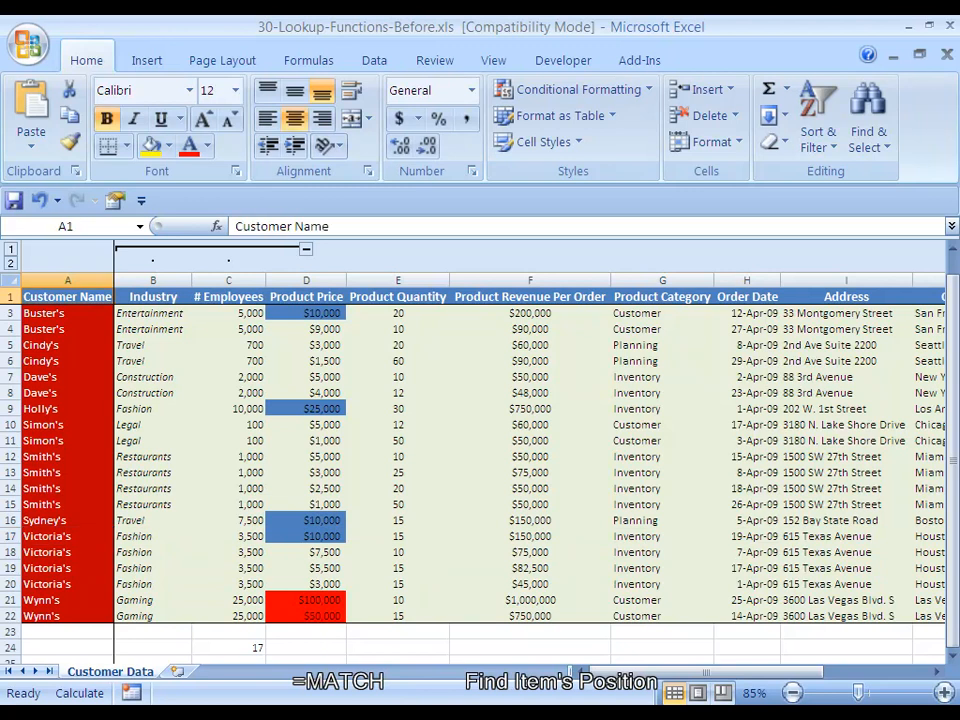
{"action": "key", "text": "Down"}
{"action": "key", "text": "Up"}
{"action": "key", "text": "ctrl+shift+Down"}
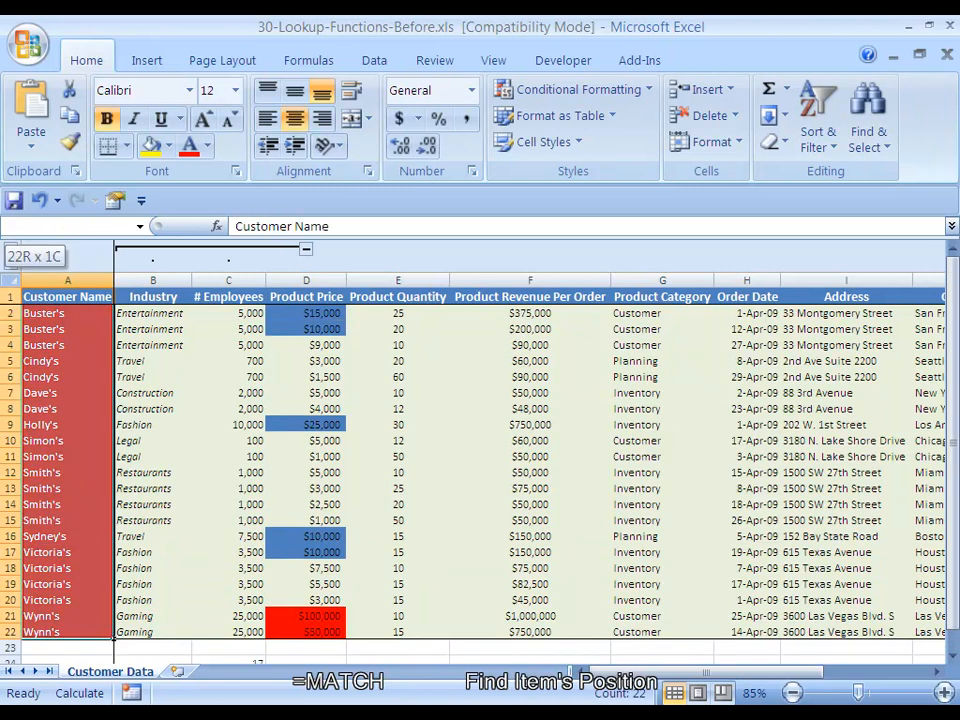
- Step down the Customer Name column from the heading to the first Victoria's entry and highlight its row
{"action": "key", "text": "Down"}
{"action": "key", "text": "Down"}
{"action": "key", "text": "Down"}
{"action": "key", "text": "Down"}
{"action": "key", "text": "Down"}
{"action": "key", "text": "Down"}
{"action": "key", "text": "Down"}
{"action": "key", "text": "Down"}
{"action": "key", "text": "Down"}
{"action": "key", "text": "Down"}
{"action": "key", "text": "Down"}
{"action": "key", "text": "Down"}
{"action": "key", "text": "Down"}
{"action": "key", "text": "Down"}
{"action": "key", "text": "Down"}
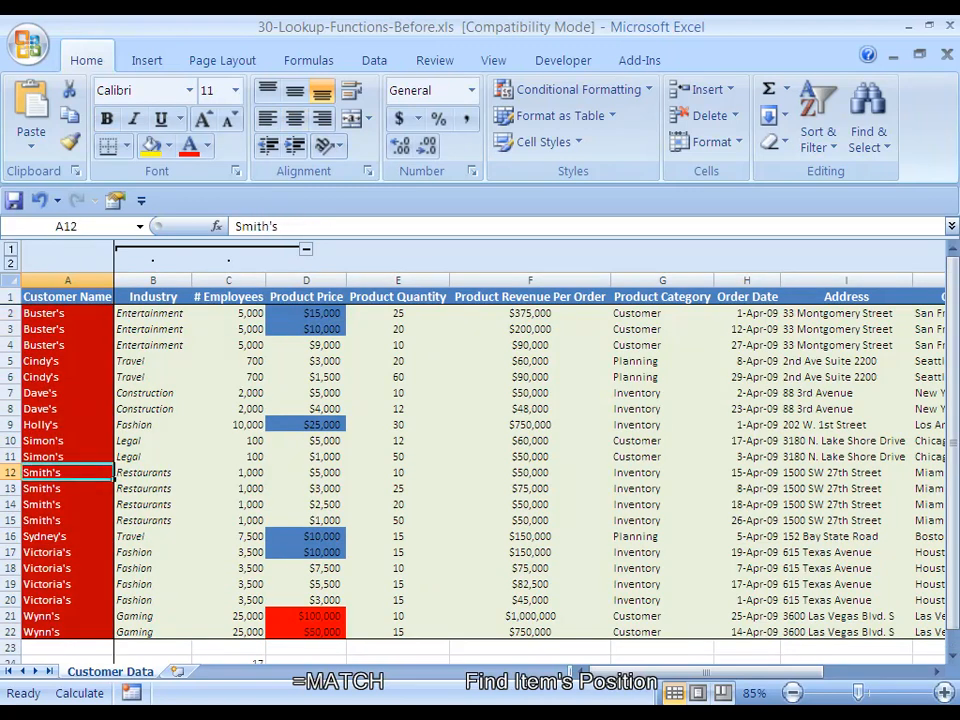
{"action": "key", "text": "Down"}
{"action": "key", "text": "shift+space"}
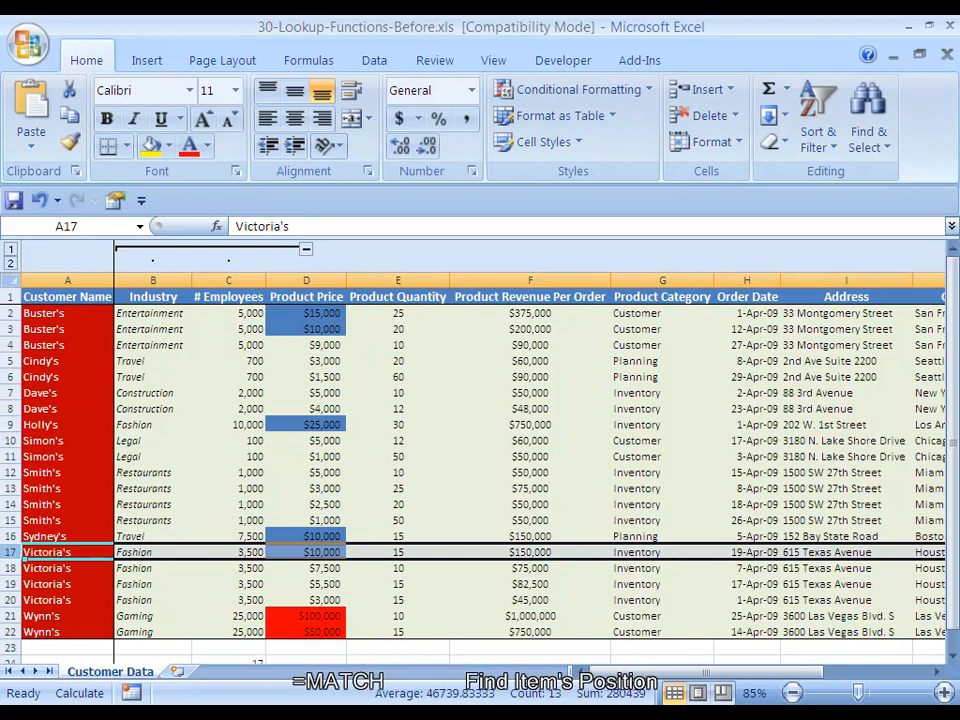
{"action": "key", "text": "Down"}
{"action": "key", "text": "Down"}
{"action": "key", "text": "Down"}
{"action": "key", "text": "Down"}
{"action": "key", "text": "Down"}
{"action": "key", "text": "Down"}
{"action": "key", "text": "Down"}
{"action": "key", "text": "Down"}
{"action": "key", "text": "Right"}
{"action": "key", "text": "Right"}
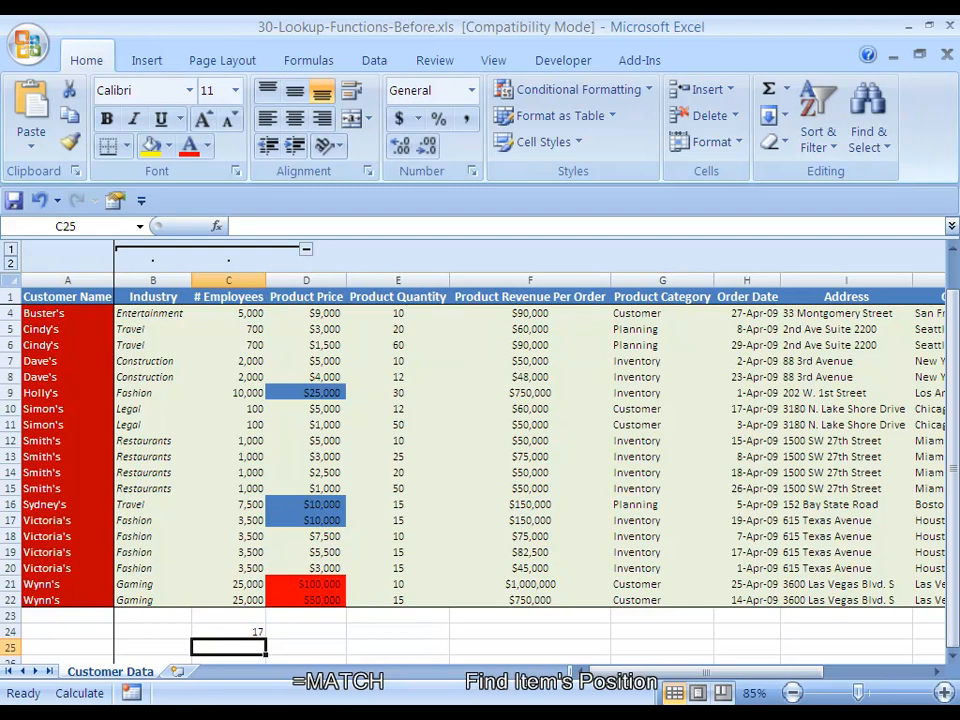
{"action": "key", "text": "Up"}
{"action": "key", "text": "Up"}
{"action": "key", "text": "Up"}
{"action": "key", "text": "Up"}
{"action": "key", "text": "Up"}
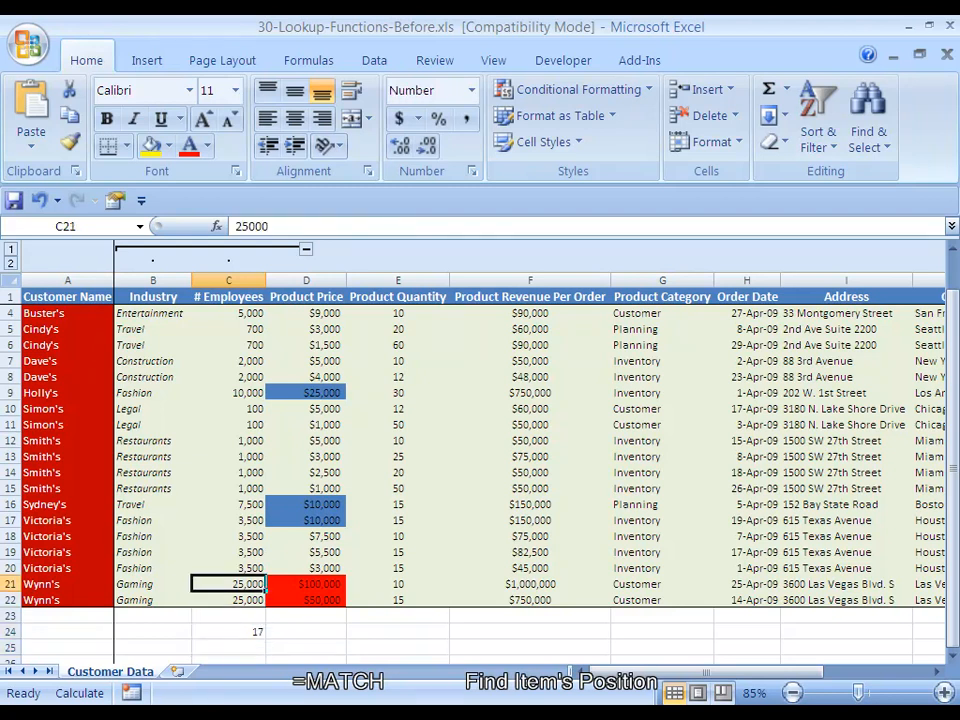
- Highlight the customer records from A1 across to the State column and down to row 22
{"action": "key", "text": "Up"}
{"action": "key", "text": "Up"}
{"action": "key", "text": "Up"}
{"action": "key", "text": "Up"}
{"action": "key", "text": "Up"}
{"action": "key", "text": "Up"}
{"action": "key", "text": "Up"}
{"action": "key", "text": "Up"}
{"action": "key", "text": "Up"}
{"action": "key", "text": "Up"}
{"action": "key", "text": "Up"}
{"action": "key", "text": "Up"}
{"action": "key", "text": "Up"}
{"action": "key", "text": "Up"}
{"action": "key", "text": "Up"}
{"action": "key", "text": "Up"}
{"action": "key", "text": "Up"}
{"action": "key", "text": "Up"}
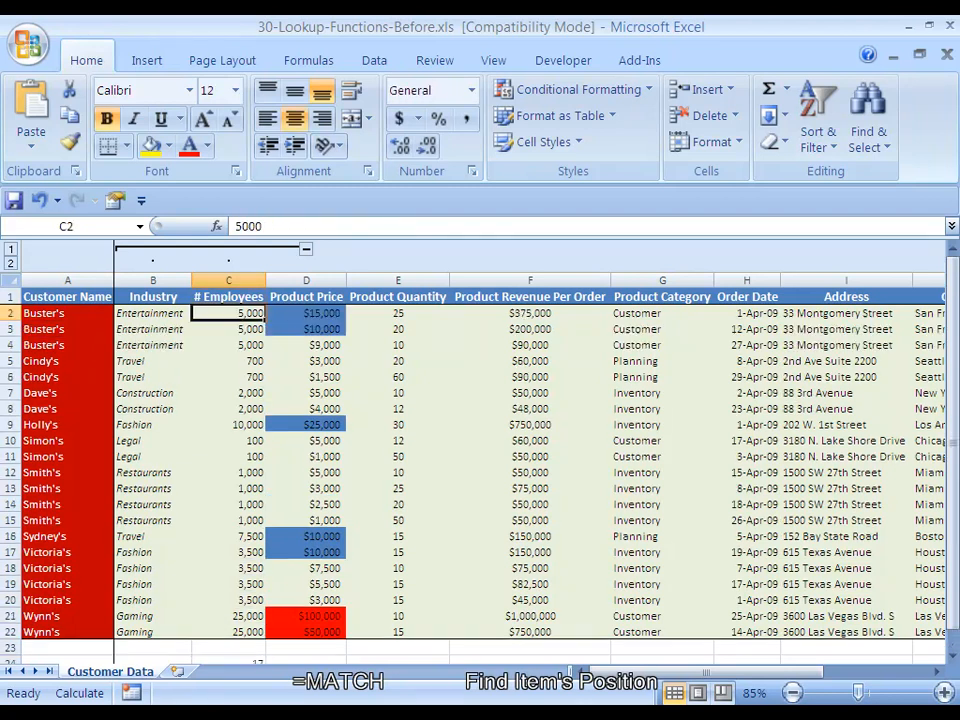
{"action": "key", "text": "Left"}
{"action": "key", "text": "Left"}
{"action": "left_click_drag", "start_coordinate": [67, 297], "coordinate": [675, 633]}
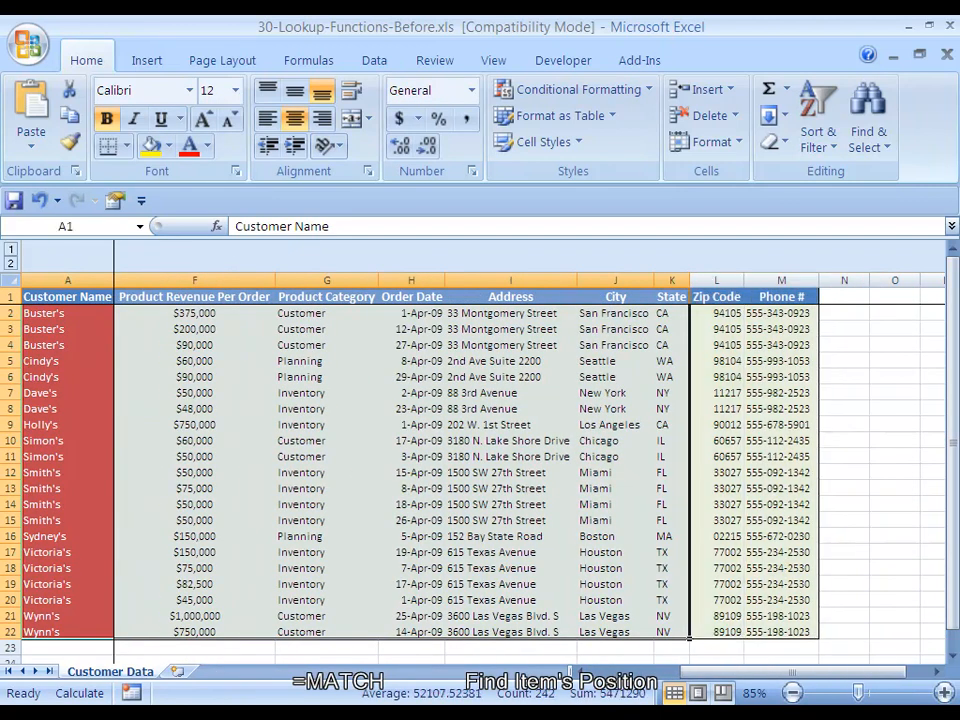
{"action": "left_click", "coordinate": [67, 297]}
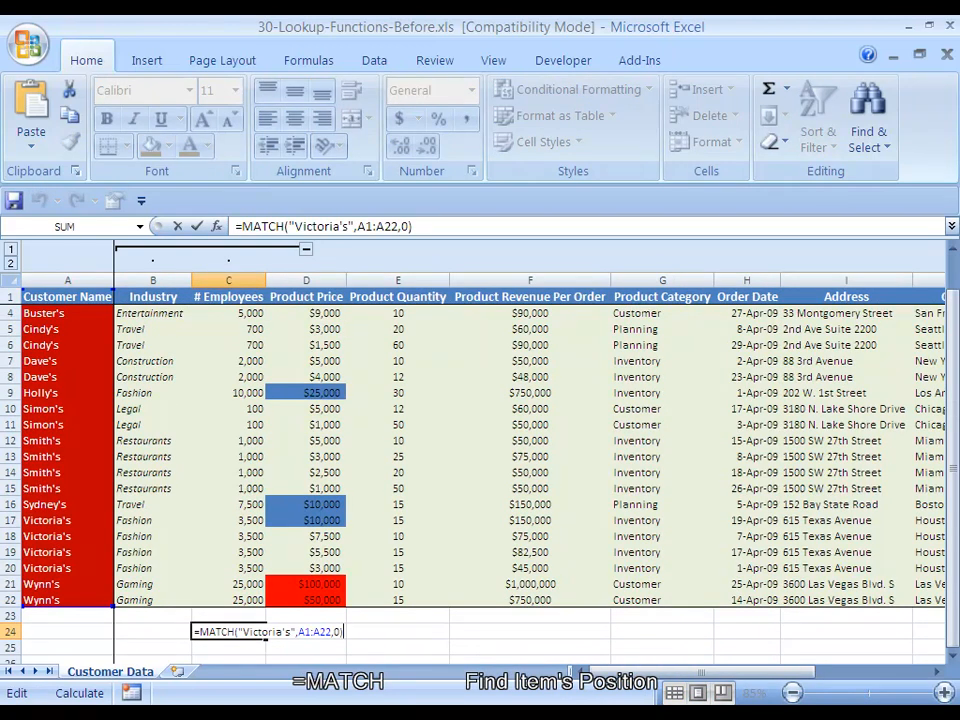
- Reopen the MATCH formula in C24 and review its lookup value, range and match type
{"action": "key", "text": "ctrl+Return"}
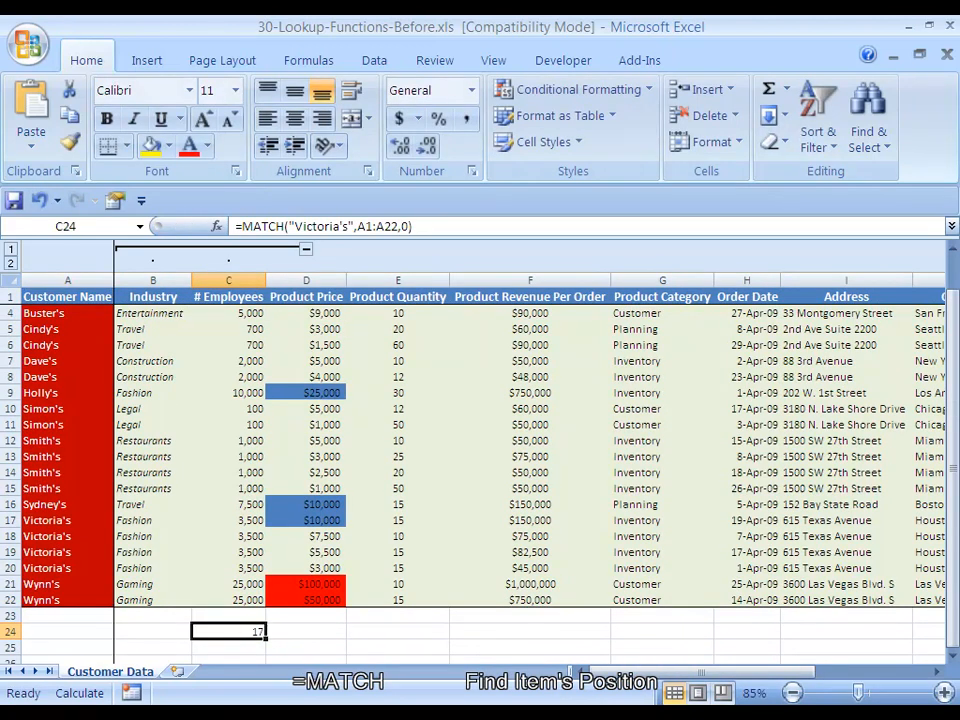
{"action": "key", "text": "F2"}
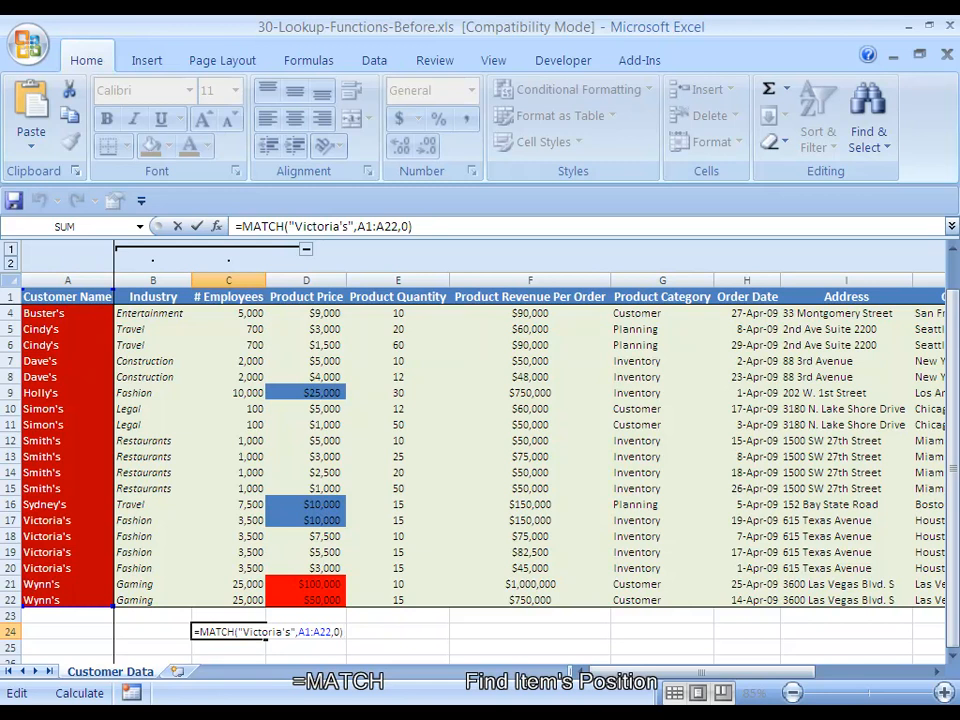
{"action": "key", "text": "ctrl+Return"}
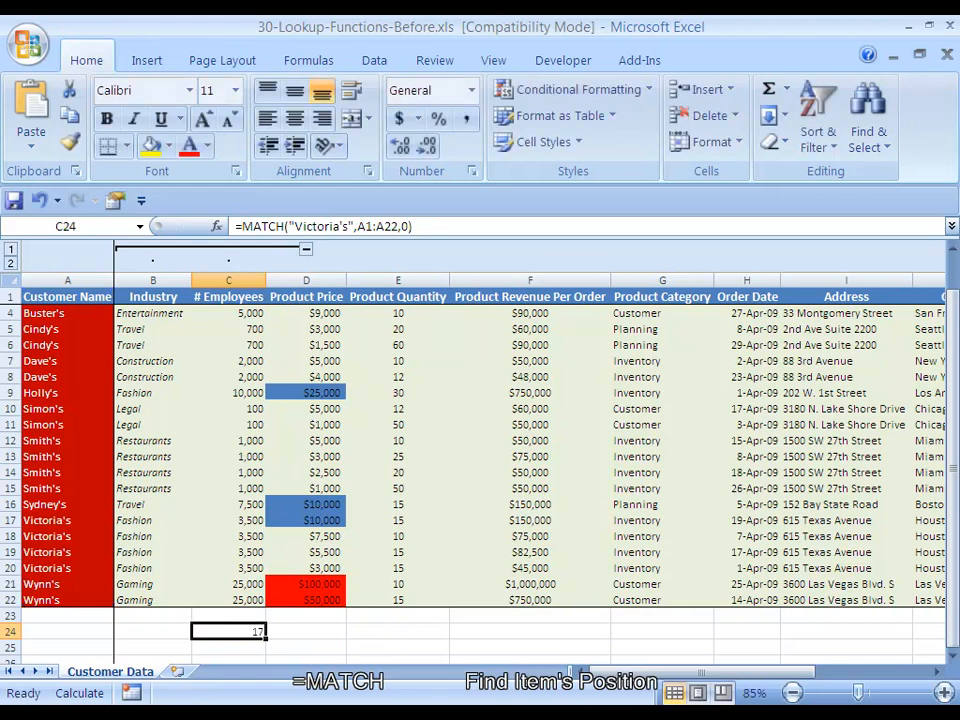
{"action": "key", "text": "F2"}
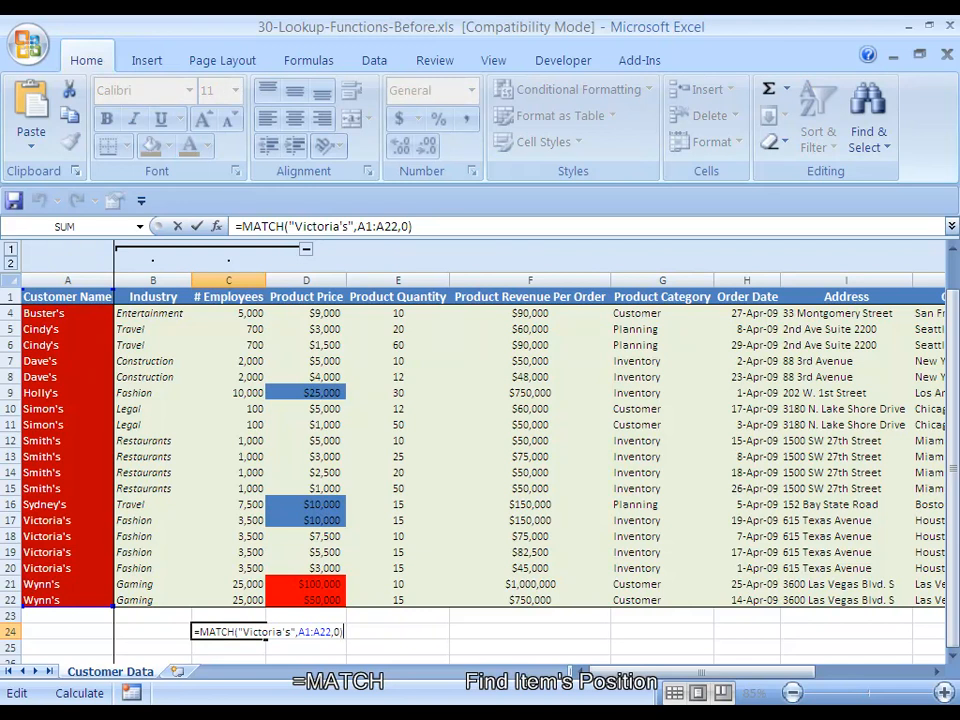
{"action": "key", "text": "ctrl+Return"}
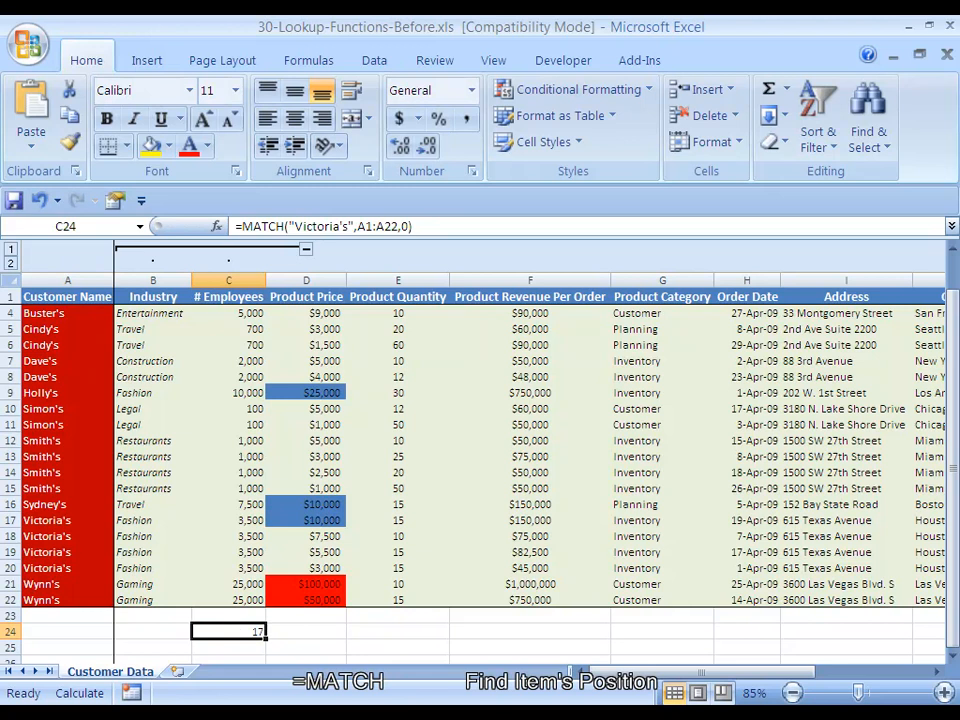
- Clear the MATCH formula from C24 and begin an INDEX formula in the same cell
{"action": "key", "text": "Delete"}
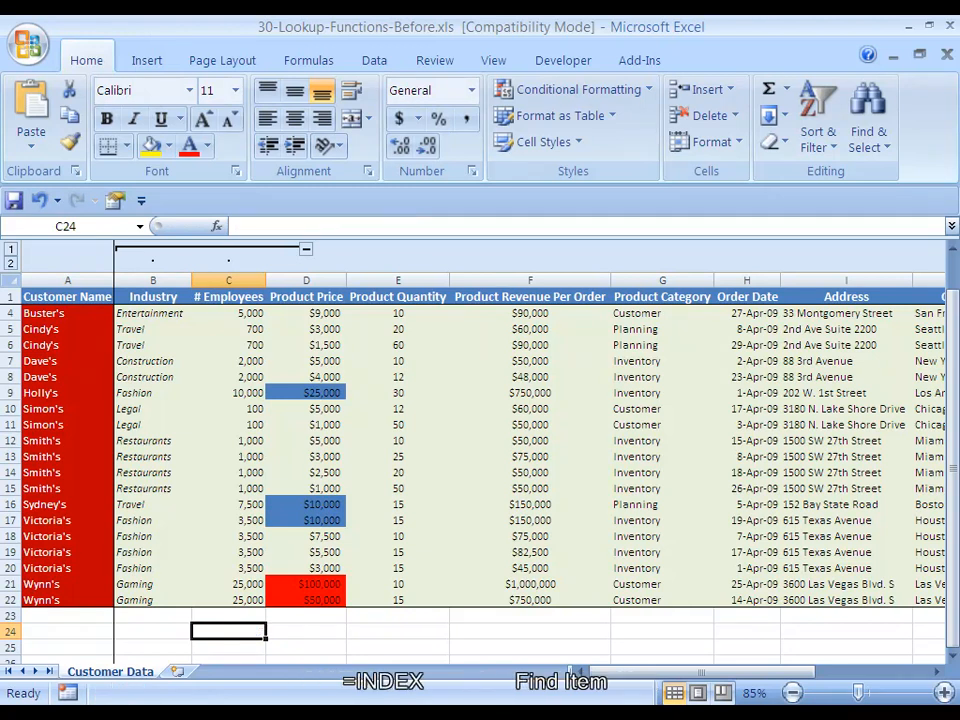
{"action": "type", "text": "=INDEX("}
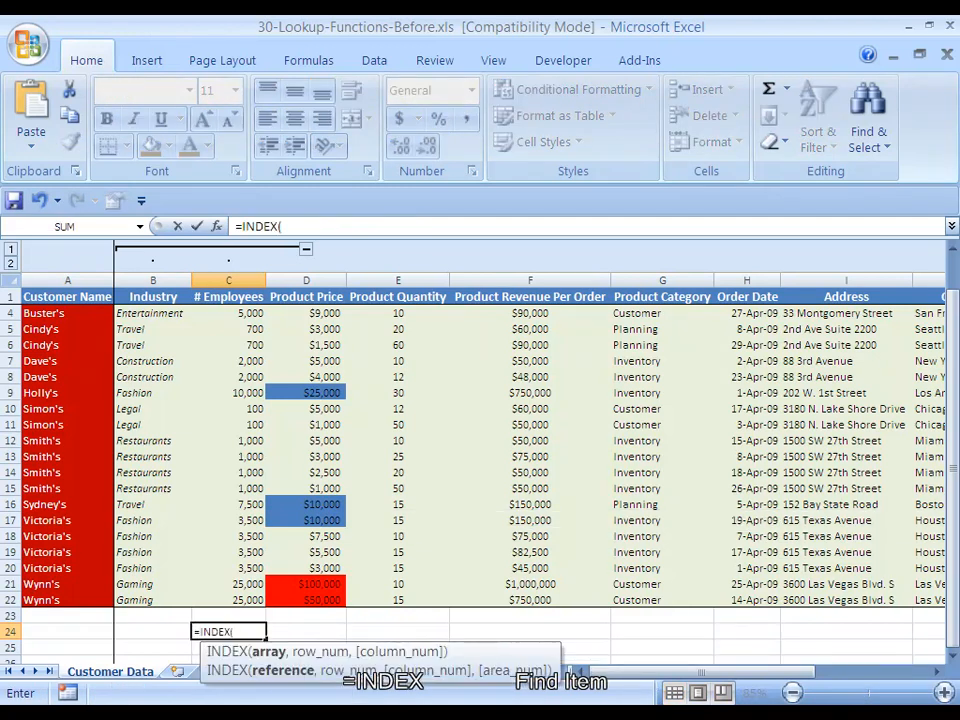
{"action": "key", "text": "BackSpace"}
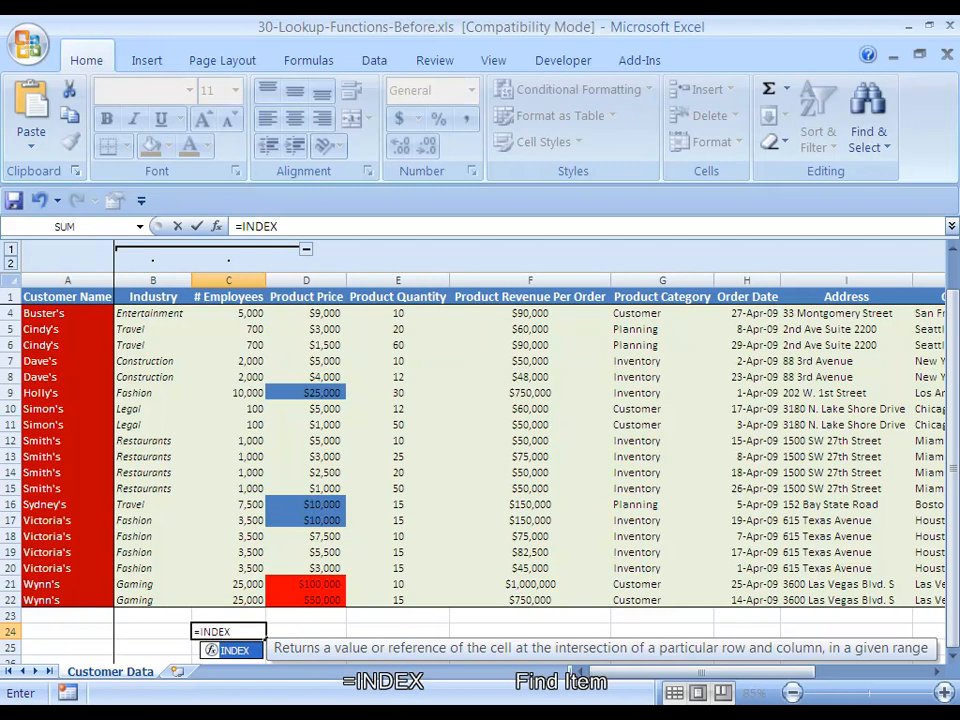
{"action": "type", "text": "("}
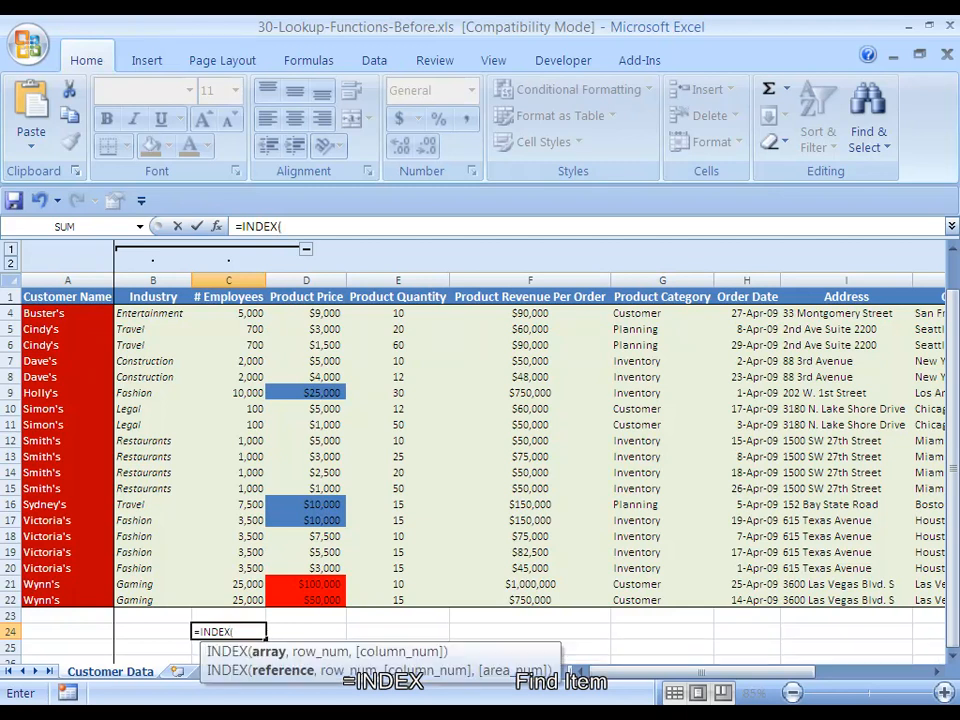
- Use the whole customer table, from A1 through the Phone # column down to row 22, as the INDEX array
{"action": "key", "text": "Up"}
{"action": "key", "text": "Up"}
{"action": "key", "text": "Left"}
{"action": "key", "text": "Left"}
{"action": "key", "text": "ctrl+Up"}
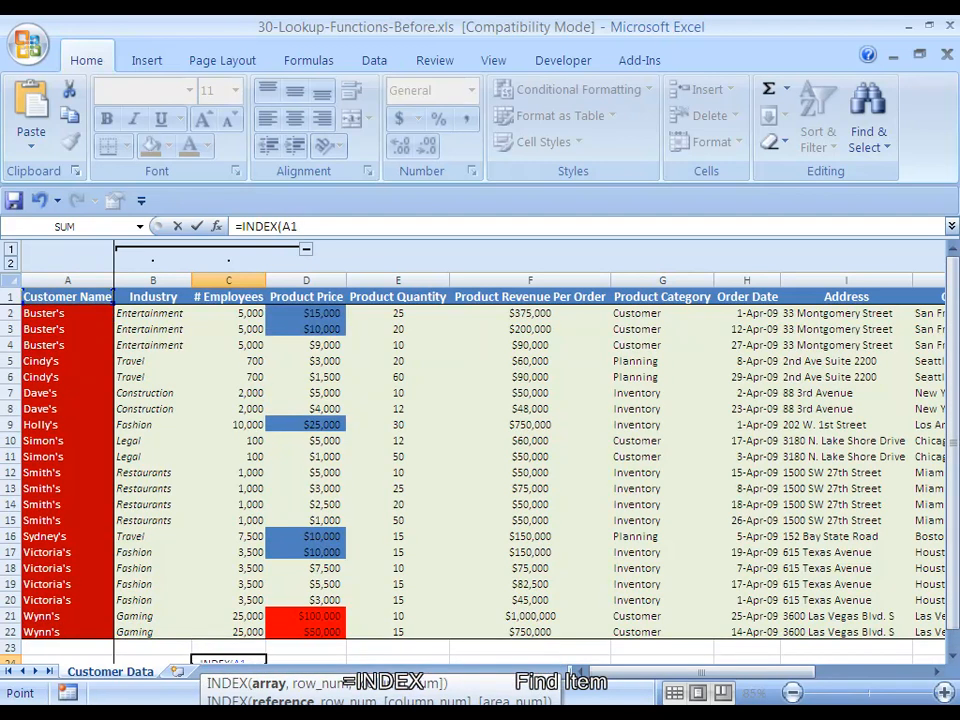
{"action": "key", "text": "ctrl+shift+Down"}
{"action": "key", "text": "ctrl+shift+Right"}
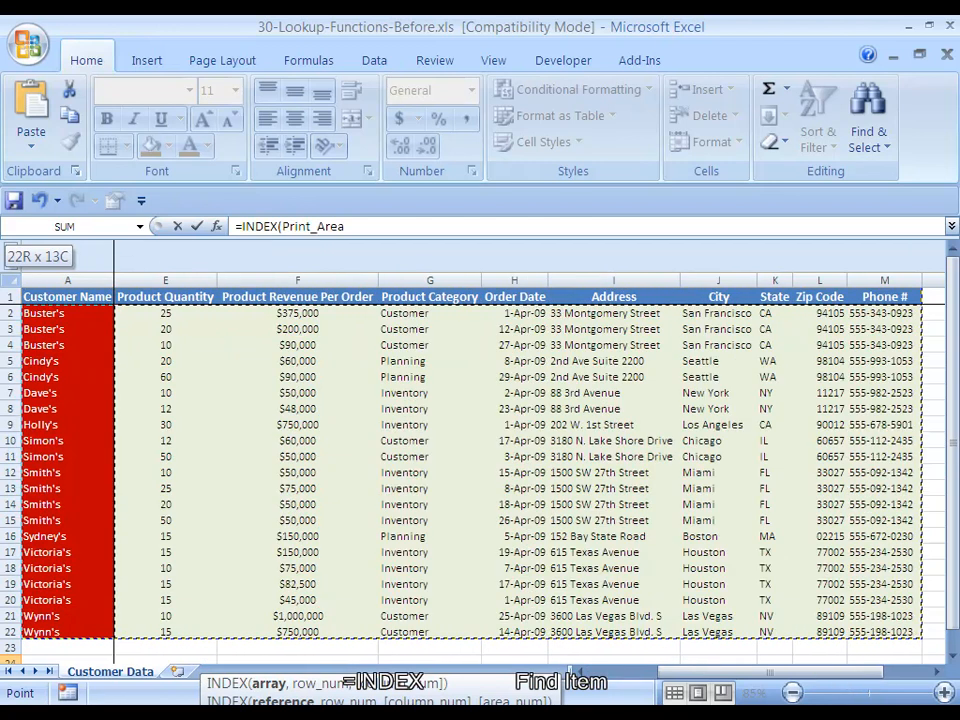
{"action": "type", "text": ","}
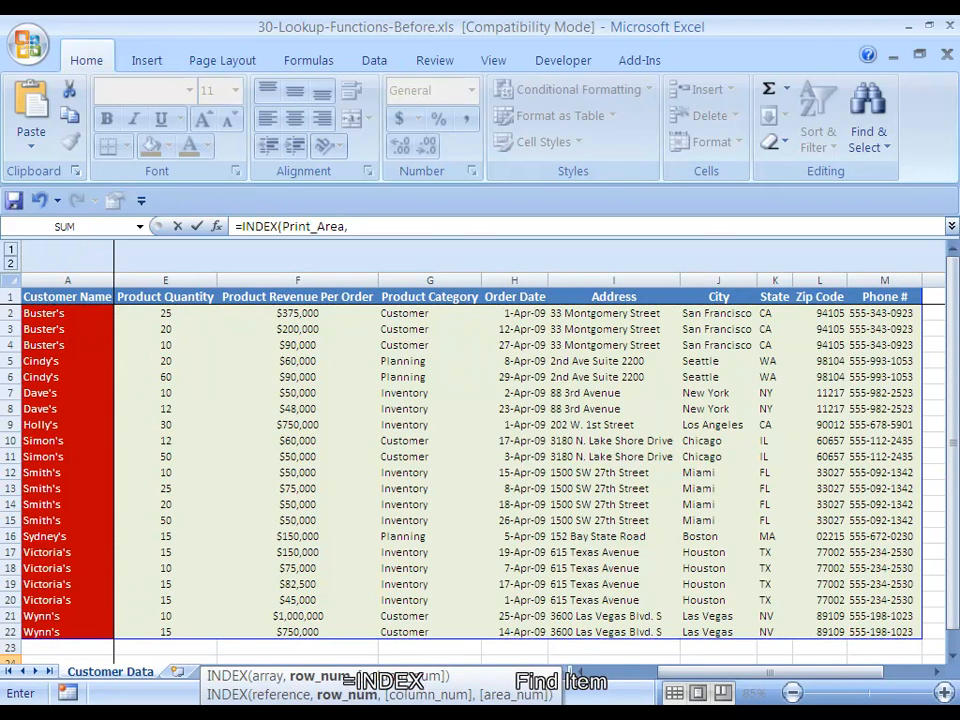
- Complete the INDEX formula in C24 with row number 5 and column number 7
{"action": "type", "text": "5,7"}
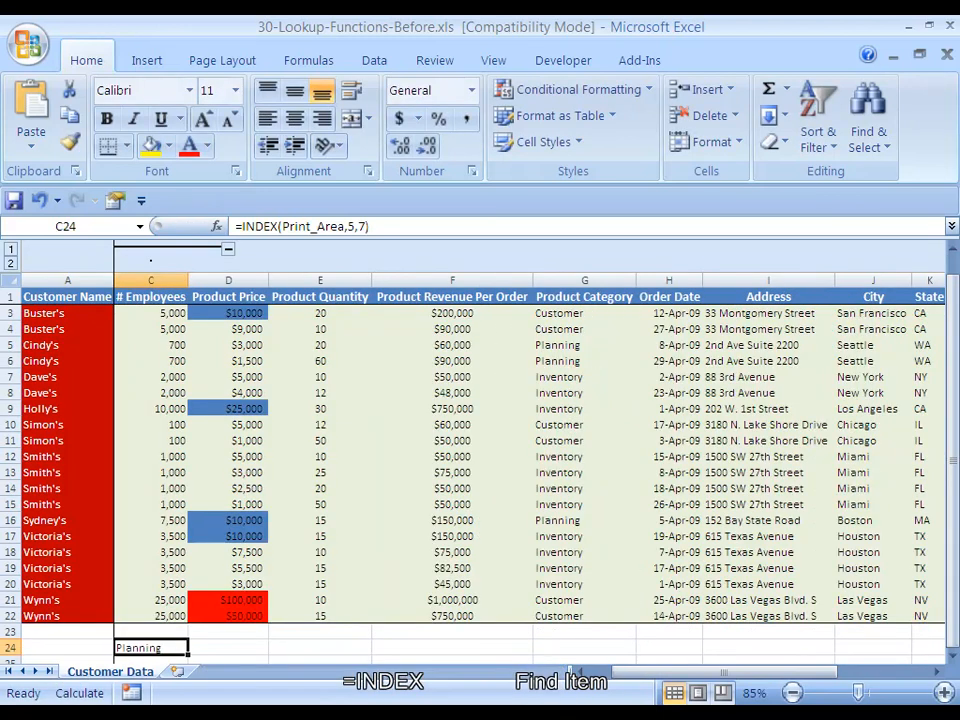
{"action": "key", "text": "Left"}
{"action": "key", "text": "Right"}
{"action": "key", "text": "F2"}
{"action": "key", "text": "shift+Return"}
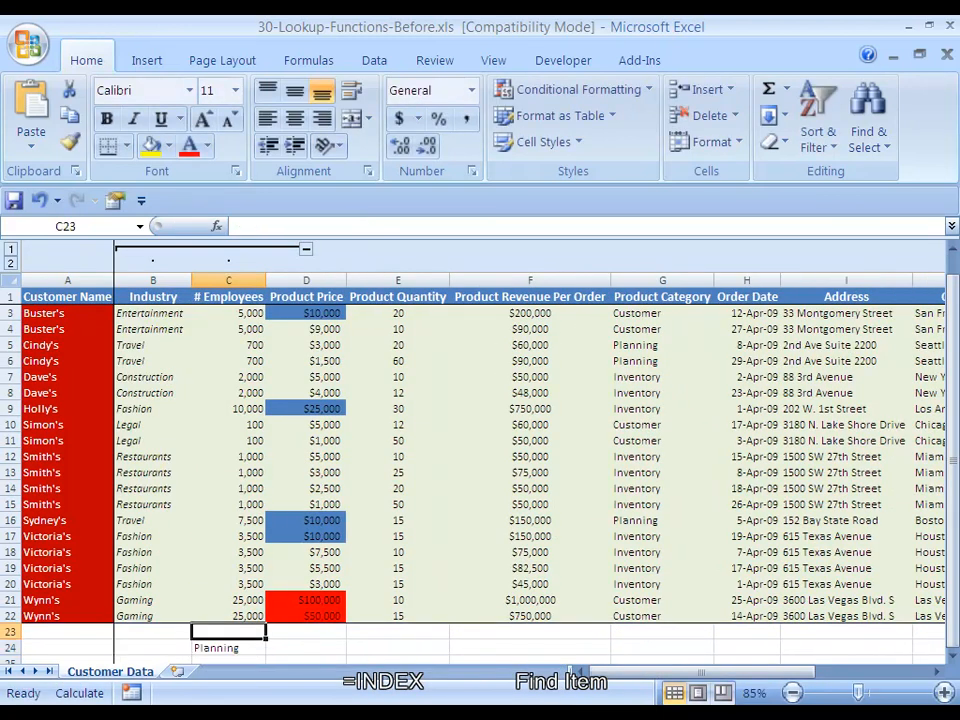
- Highlight row 5 of the customer data to show the row the INDEX formula refers to
{"action": "key", "text": "Up"}
{"action": "key", "text": "Up"}
{"action": "key", "text": "Up"}
{"action": "key", "text": "Up"}
{"action": "key", "text": "Up"}
{"action": "key", "text": "Up"}
{"action": "key", "text": "Up"}
{"action": "key", "text": "Up"}
{"action": "key", "text": "Up"}
{"action": "key", "text": "Up"}
{"action": "key", "text": "Up"}
{"action": "key", "text": "Up"}
{"action": "key", "text": "Up"}
{"action": "key", "text": "Up"}
{"action": "key", "text": "Up"}
{"action": "key", "text": "Up"}
{"action": "key", "text": "Up"}
{"action": "key", "text": "Up"}
{"action": "key", "text": "shift+space"}
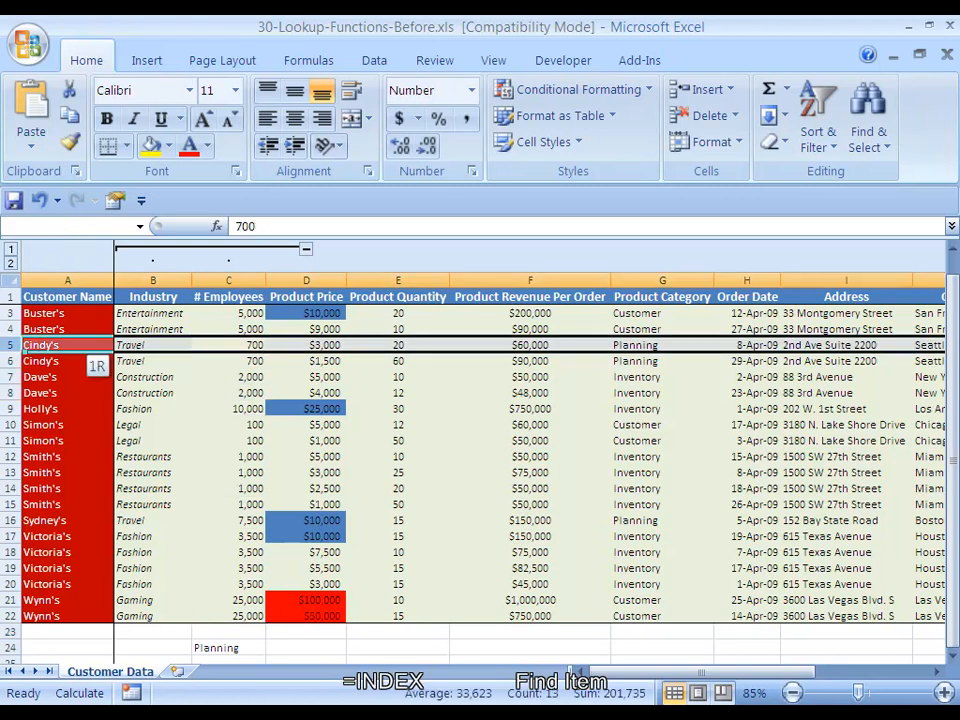
- Highlight the columns from Customer Name across to Product Category to count to the table's seventh column
{"action": "key", "text": "Up"}
{"action": "key", "text": "Left"}
{"action": "key", "text": "Left"}
{"action": "key", "text": "ctrl+space"}
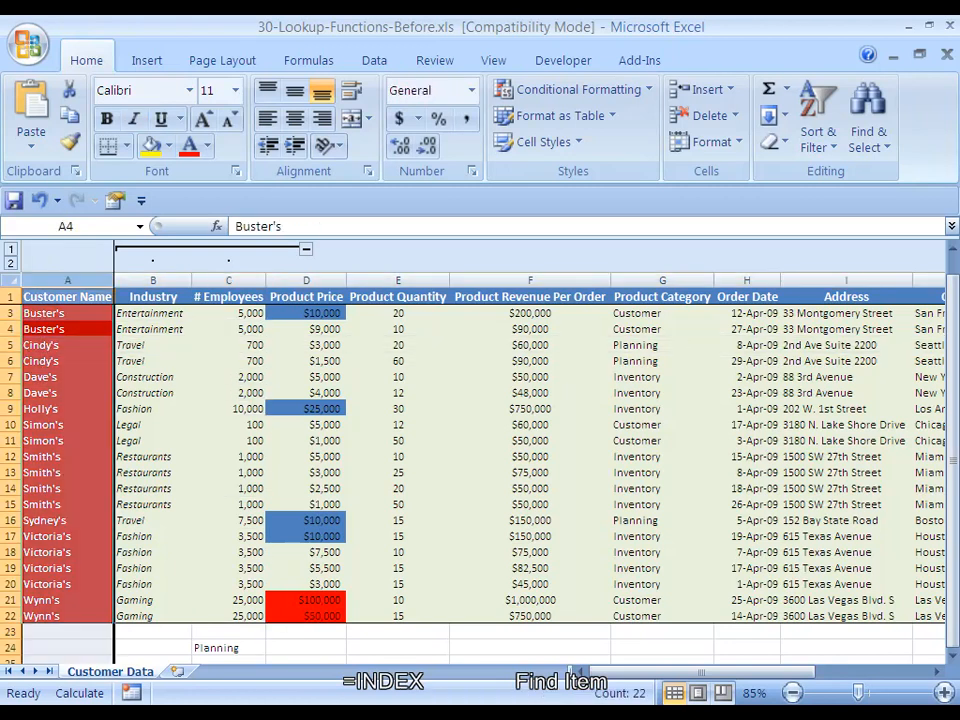
{"action": "key", "text": "shift+Right"}
{"action": "key", "text": "shift+Right"}
{"action": "key", "text": "shift+Right"}
{"action": "key", "text": "shift+Right"}
{"action": "key", "text": "shift+Right"}
{"action": "key", "text": "shift+Right"}
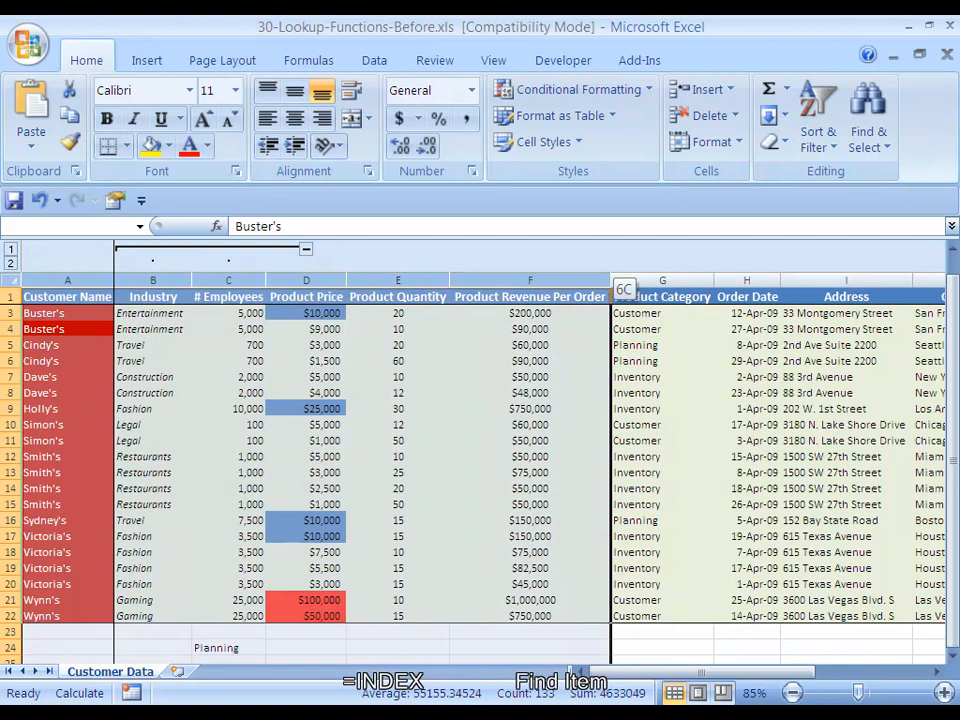
- Step to the Product Category column and check the cell where row 5 meets the seventh column
{"action": "key", "text": "Right"}
{"action": "key", "text": "Right"}
{"action": "key", "text": "Right"}
{"action": "key", "text": "Right"}
{"action": "key", "text": "Right"}
{"action": "key", "text": "Right"}
{"action": "key", "text": "Down"}
{"action": "key", "text": "Down"}
{"action": "key", "text": "Up"}
{"action": "key", "text": "F2"}
{"action": "key", "text": "Escape"}
{"action": "key", "text": "Down"}
{"action": "key", "text": "Down"}
{"action": "key", "text": "Down"}
{"action": "key", "text": "Down"}
{"action": "key", "text": "Down"}
{"action": "key", "text": "Down"}
{"action": "key", "text": "Down"}
{"action": "key", "text": "Down"}
{"action": "key", "text": "Down"}
{"action": "key", "text": "Down"}
{"action": "key", "text": "Down"}
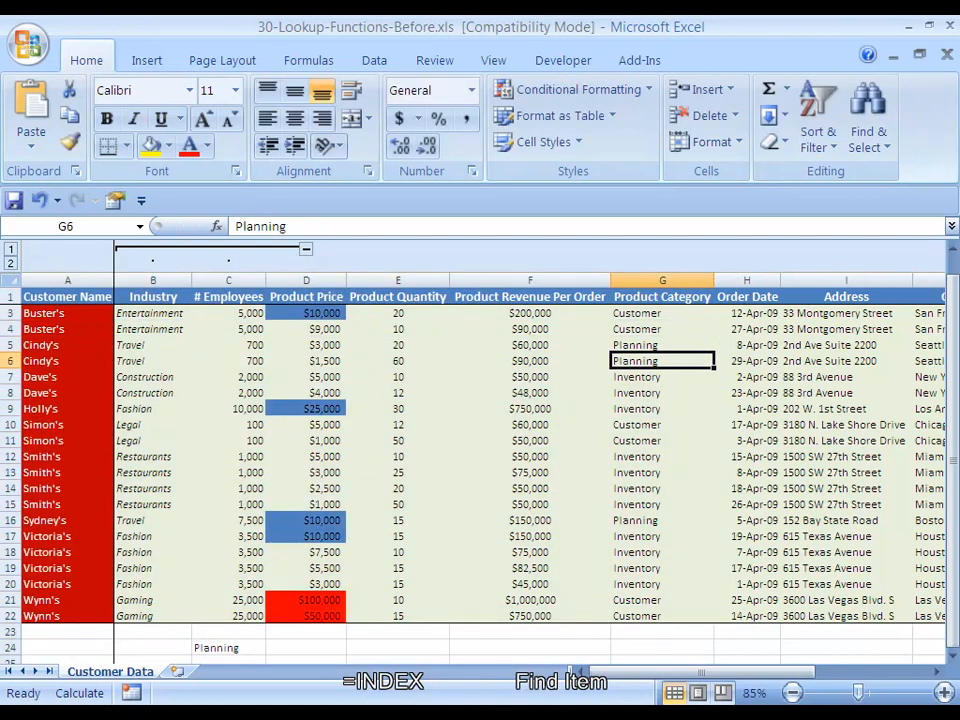
- Return to C24 and review the array, row number and column number arguments of the INDEX formula
{"action": "key", "text": "Down"}
{"action": "key", "text": "Down"}
{"action": "key", "text": "Down"}
{"action": "key", "text": "Down"}
{"action": "key", "text": "Down"}
{"action": "key", "text": "Down"}
{"action": "key", "text": "Down"}
{"action": "key", "text": "Left"}
{"action": "key", "text": "Left"}
{"action": "key", "text": "Left"}
{"action": "key", "text": "Left"}
{"action": "key", "text": "Down"}
{"action": "key", "text": "F2"}
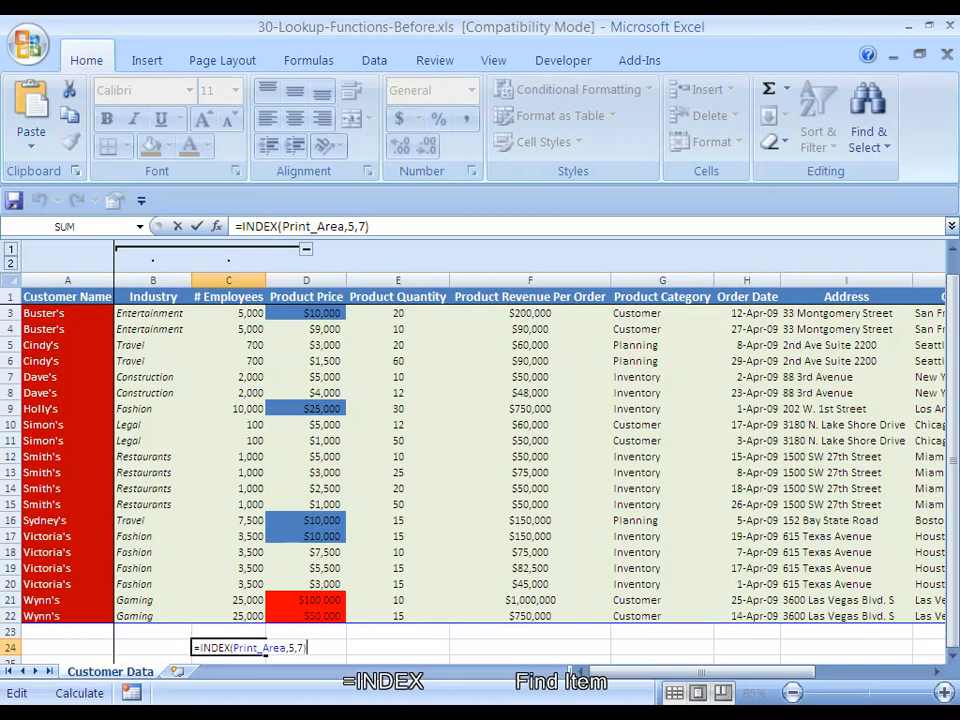
{"action": "key", "text": "BackSpace"}
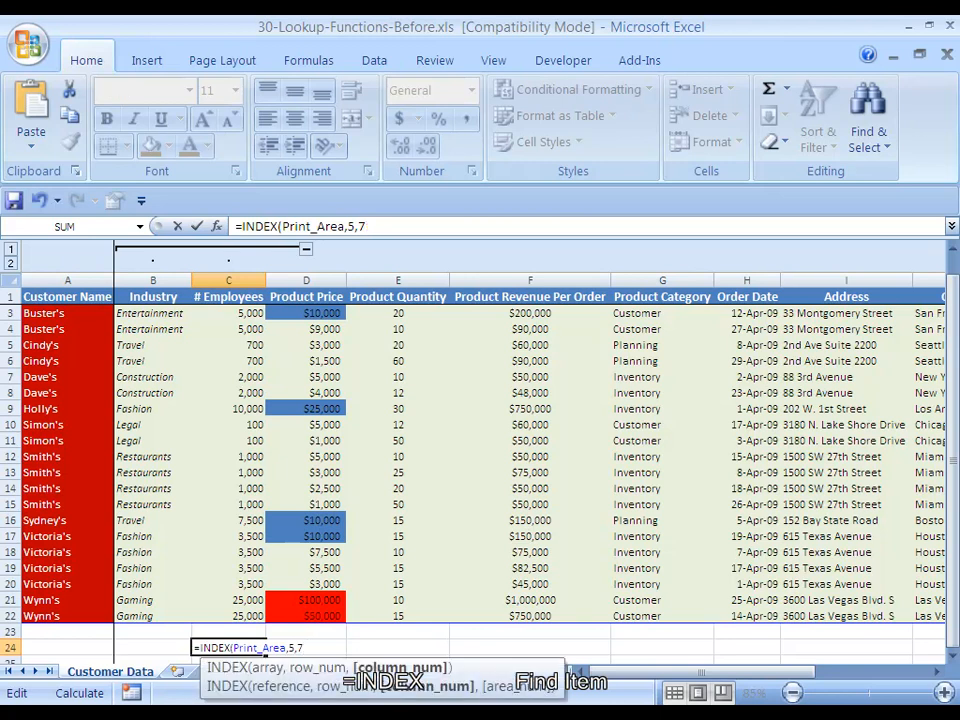
{"action": "type", "text": ")"}
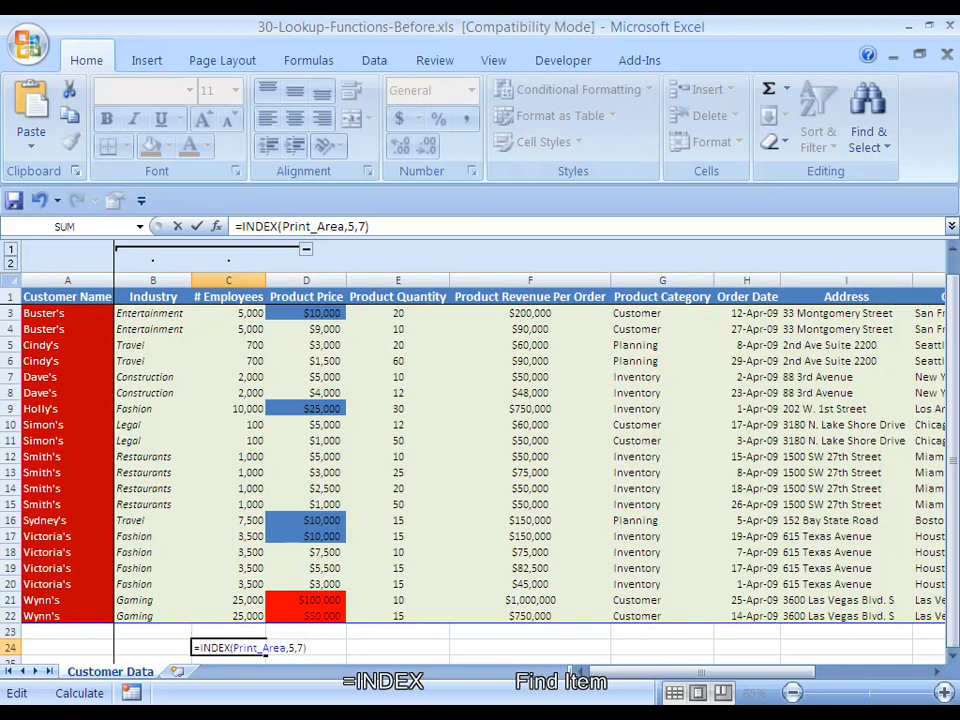
{"action": "key", "text": "ctrl+Return"}
- Step across the first Buster's record from its industry through its contact details
{"action": "key", "text": "ctrl+Home"}
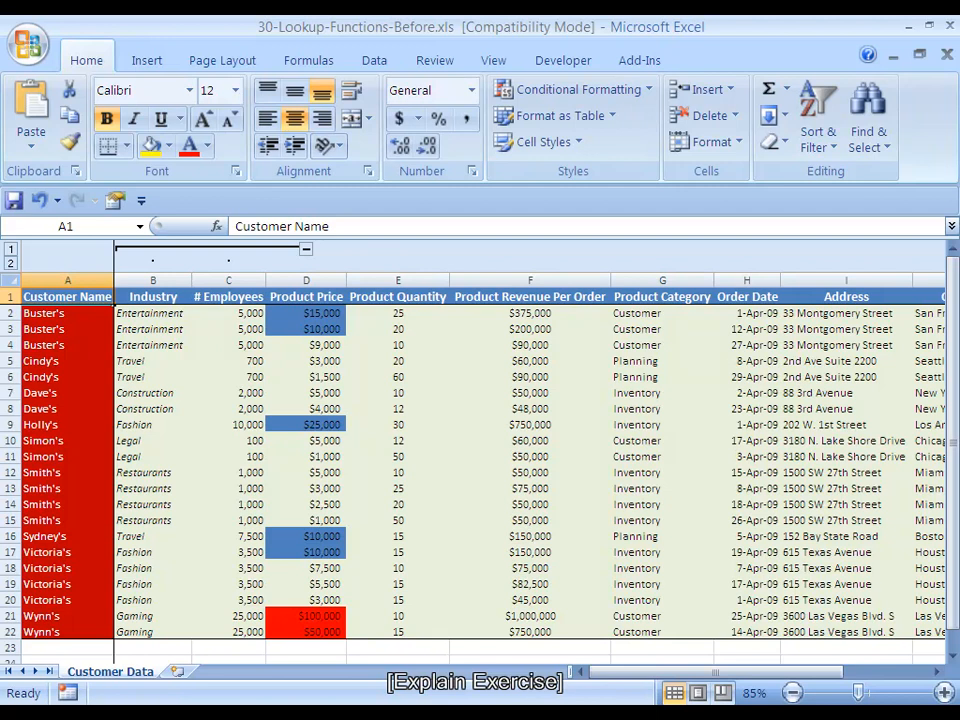
{"action": "left_click", "coordinate": [153, 297]}
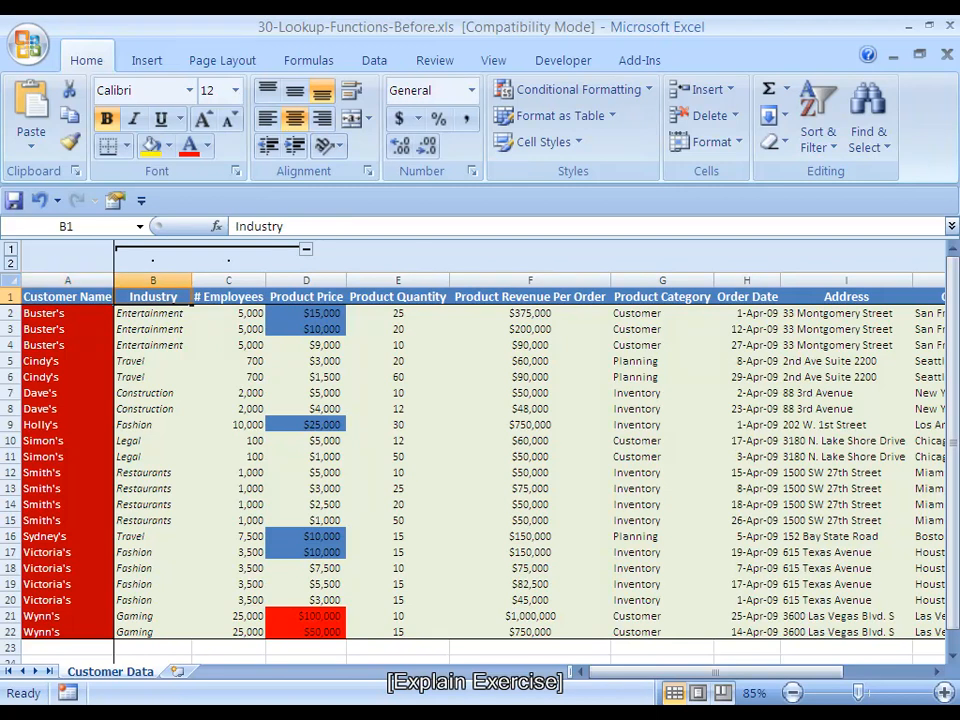
{"action": "left_click", "coordinate": [153, 313]}
{"action": "key", "text": "Right"}
{"action": "key", "text": "Right"}
{"action": "key", "text": "Right"}
{"action": "key", "text": "Right"}
{"action": "key", "text": "Right"}
{"action": "key", "text": "Right"}
{"action": "key", "text": "Right"}
{"action": "key", "text": "Right"}
{"action": "key", "text": "Right"}
{"action": "key", "text": "Right"}
{"action": "key", "text": "Right"}
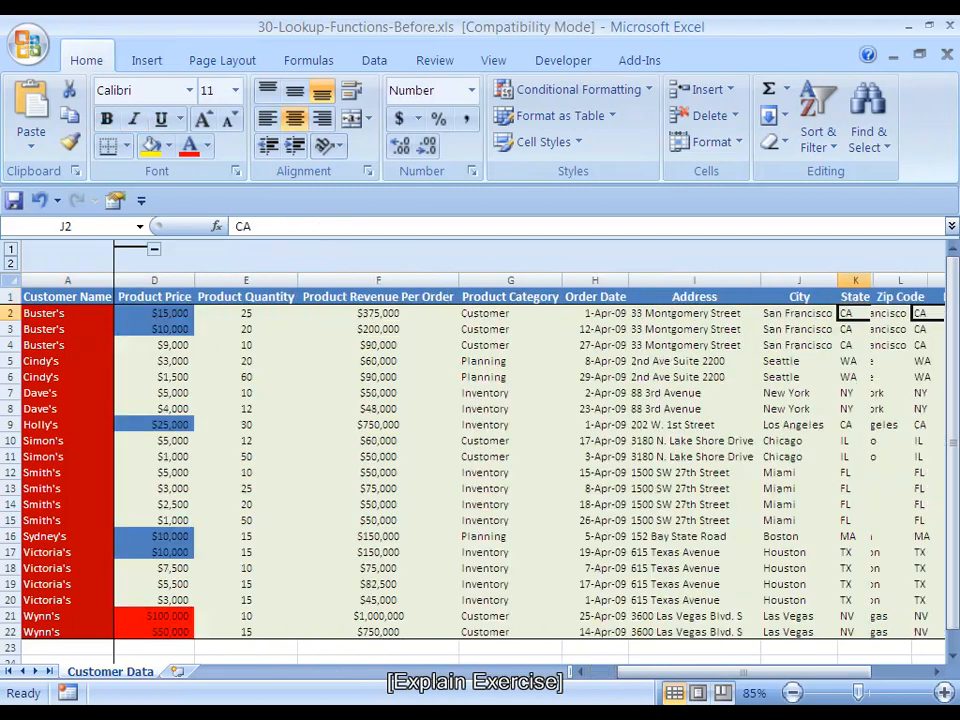
- Highlight the contact columns from Address through Phone #
{"action": "key", "text": "Left"}
{"action": "key", "text": "Left"}
{"action": "key", "text": "Left"}
{"action": "key", "text": "Left"}
{"action": "left_click_drag", "start_coordinate": [613, 280], "coordinate": [918, 281]}
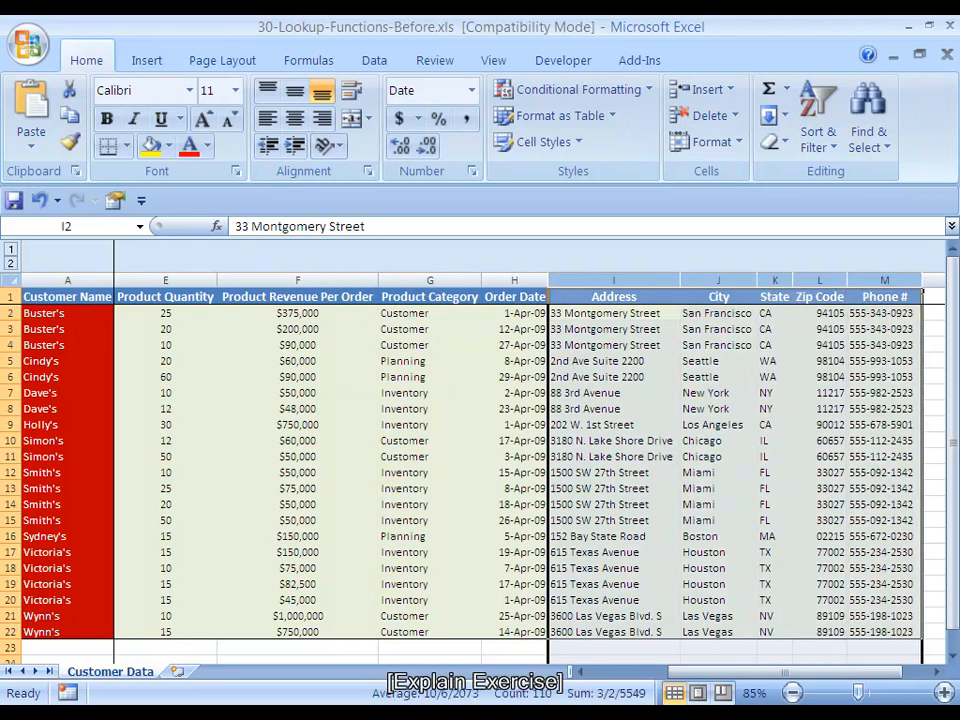
{"action": "key", "text": "Down"}
{"action": "key", "text": "Down"}
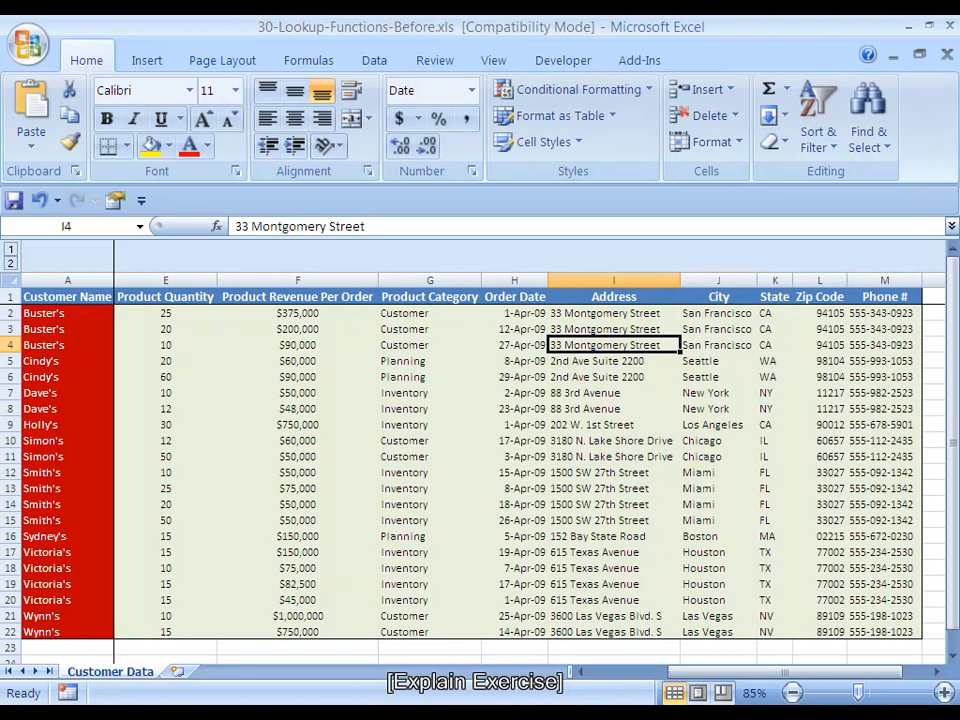
- Step back and forth along row 4, the third Buster's record, to examine its fields
{"action": "key", "text": "Right"}
{"action": "key", "text": "Right"}
{"action": "key", "text": "Right"}
{"action": "key", "text": "Left"}
{"action": "key", "text": "Left"}
{"action": "key", "text": "Left"}
{"action": "key", "text": "Left"}
{"action": "key", "text": "Left"}
{"action": "key", "text": "ctrl+Left"}
{"action": "key", "text": "Right"}
{"action": "key", "text": "Right"}
{"action": "key", "text": "Right"}
{"action": "key", "text": "Right"}
{"action": "key", "text": "Right"}
{"action": "key", "text": "Right"}
{"action": "key", "text": "Right"}
{"action": "key", "text": "Right"}
{"action": "key", "text": "Right"}
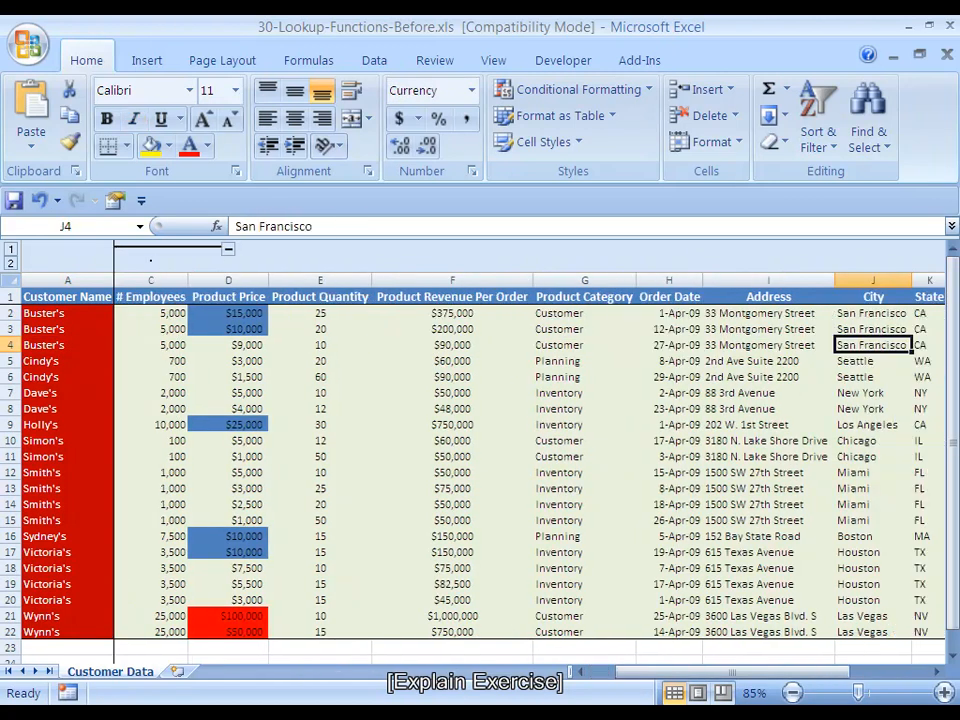
- Highlight the Address, City and State details of the Buster's record in row 4
{"action": "key", "text": "Right"}
{"action": "key", "text": "Right"}
{"action": "key", "text": "Left"}
{"action": "key", "text": "Left"}
{"action": "key", "text": "Left"}
{"action": "key", "text": "shift+Right"}
{"action": "key", "text": "shift+Right"}
{"action": "key", "text": "shift+Right"}
{"action": "key", "text": "shift+Right"}
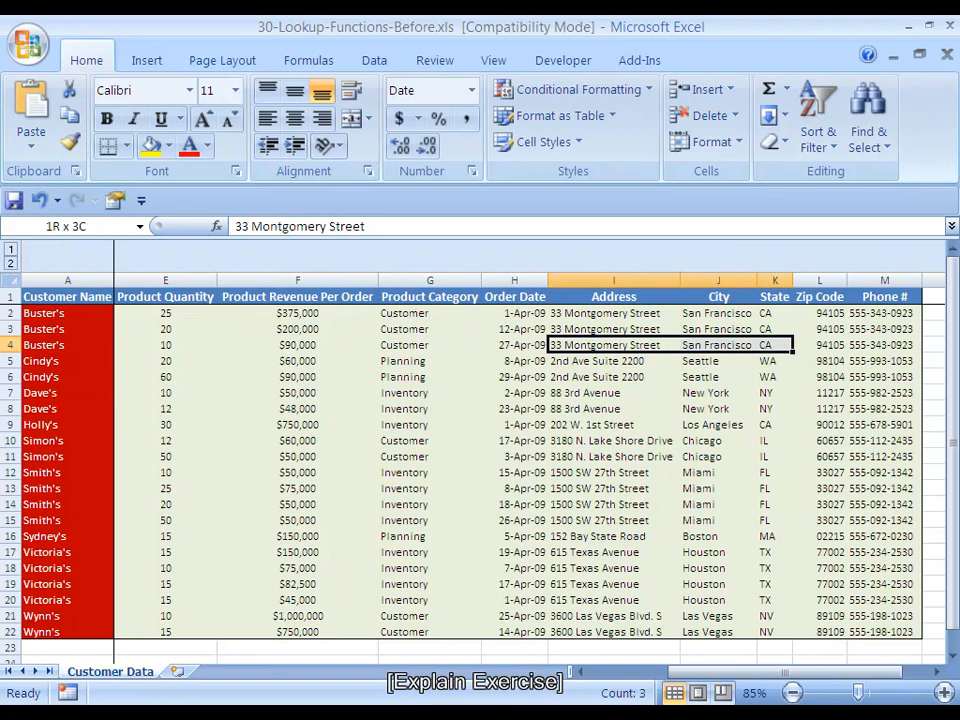
- Compare the repeated address details in the Buster's and Cindy's rows
{"action": "key", "text": "shift+Up"}
{"action": "key", "text": "shift+Up"}
{"action": "key", "text": "Down"}
{"action": "key", "text": "Down"}
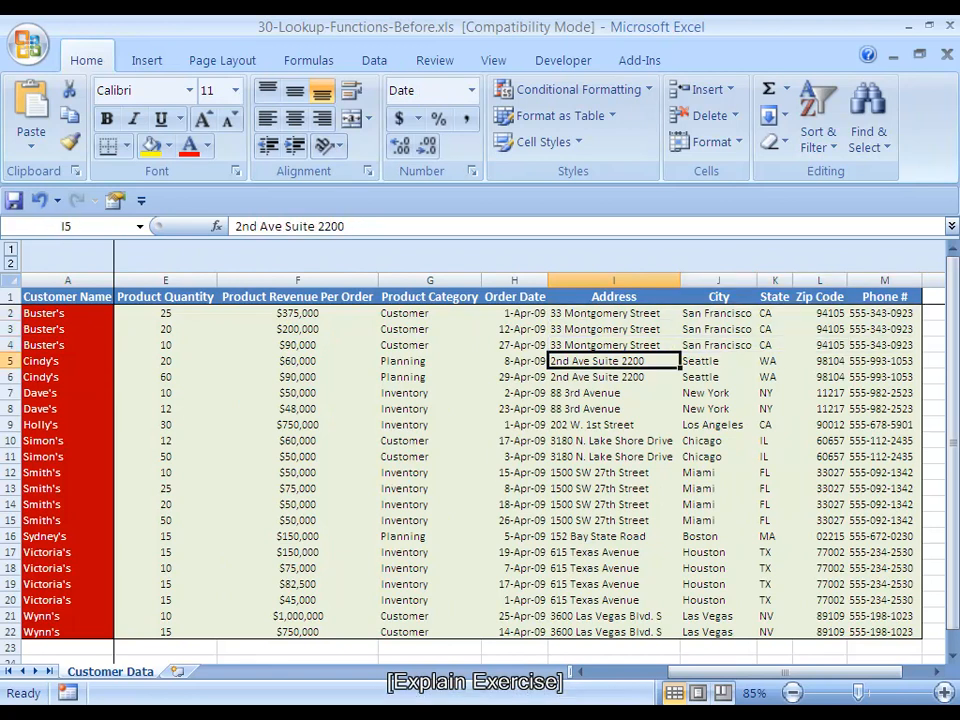
{"action": "key", "text": "Up"}
{"action": "left_click_drag", "start_coordinate": [10, 361], "coordinate": [10, 377]}
{"action": "key", "text": "Down"}
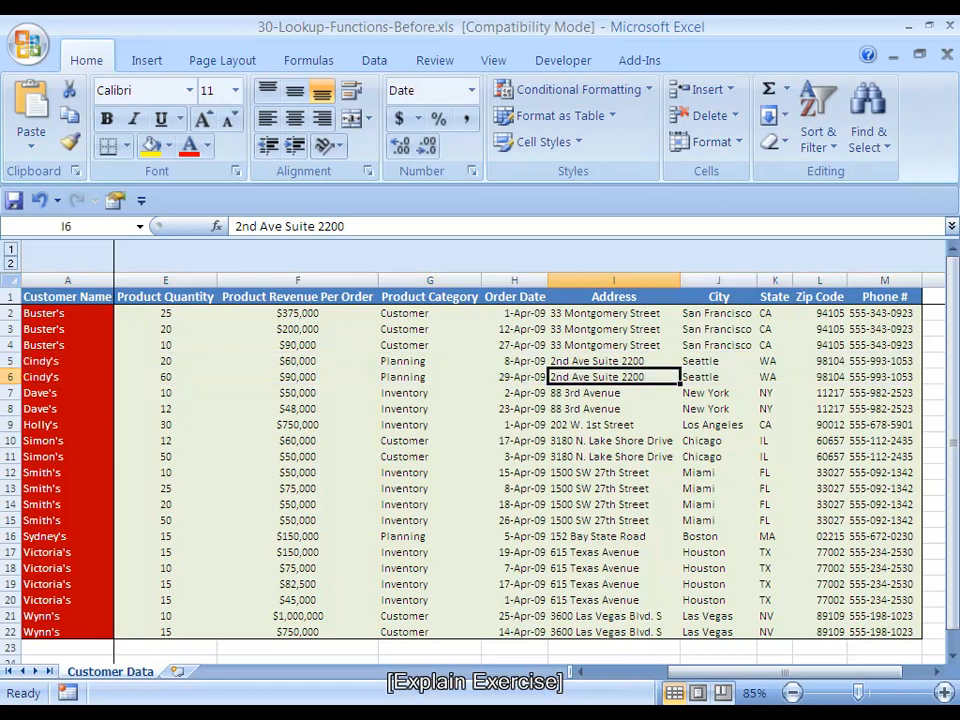
- Highlight the Industry and # Employees columns from their headers down to row 22
{"action": "key", "text": "Up"}
{"action": "key", "text": "Up"}
{"action": "key", "text": "Up"}
{"action": "key", "text": "Up"}
{"action": "key", "text": "Up"}
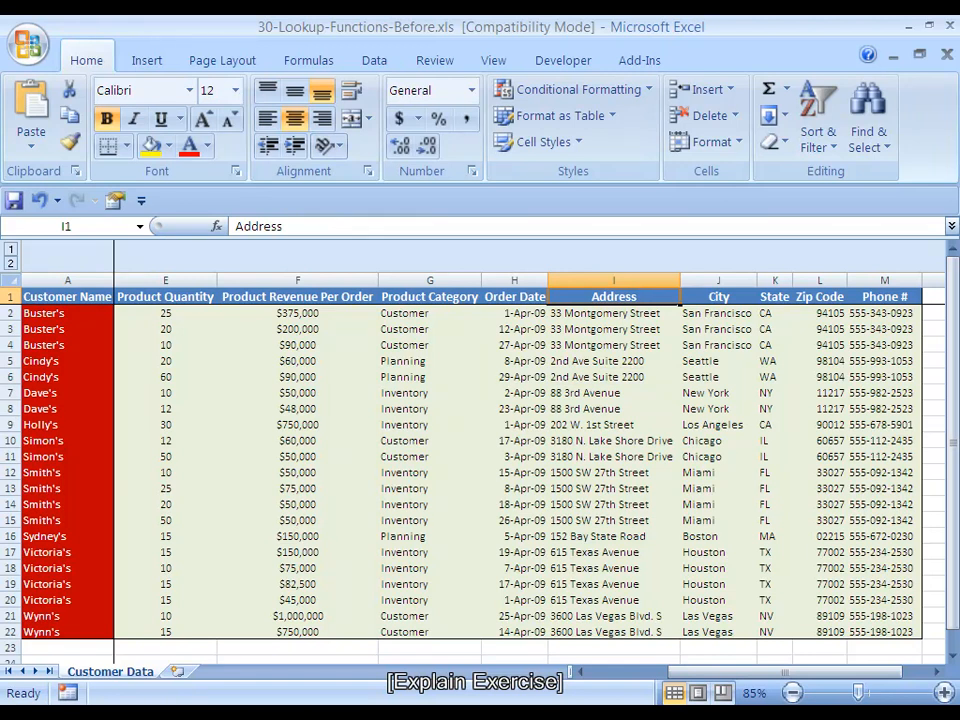
{"action": "key", "text": "Left"}
{"action": "key", "text": "Left"}
{"action": "key", "text": "Left"}
{"action": "key", "text": "Left"}
{"action": "key", "text": "Left"}
{"action": "key", "text": "Left"}
{"action": "key", "text": "Left"}
{"action": "key", "text": "Left"}
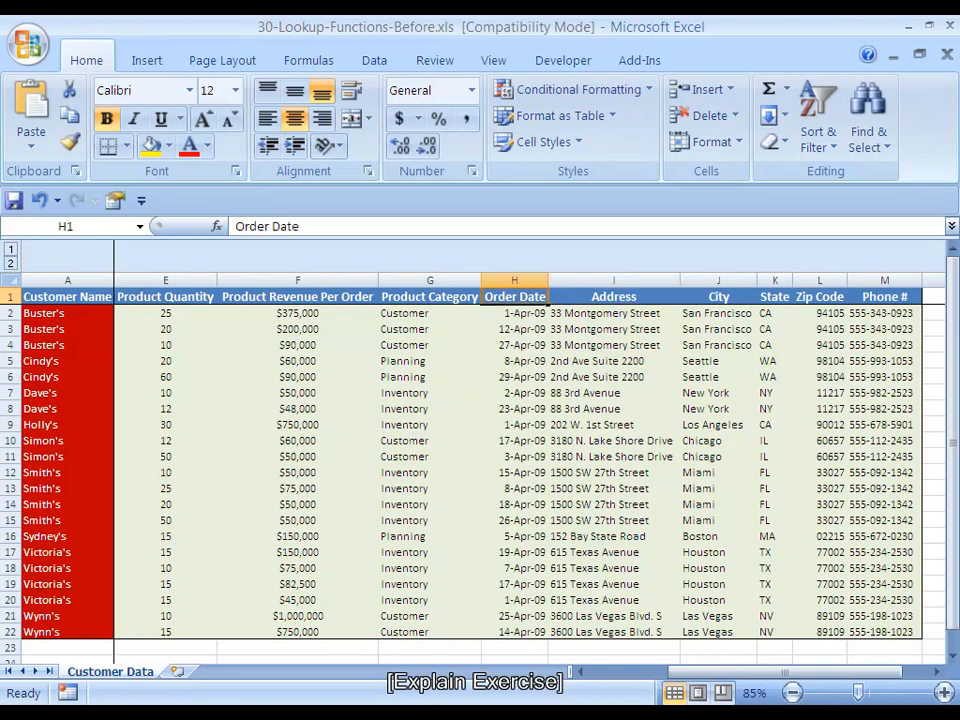
{"action": "key", "text": "Right"}
{"action": "key", "text": "ctrl+shift+Down"}
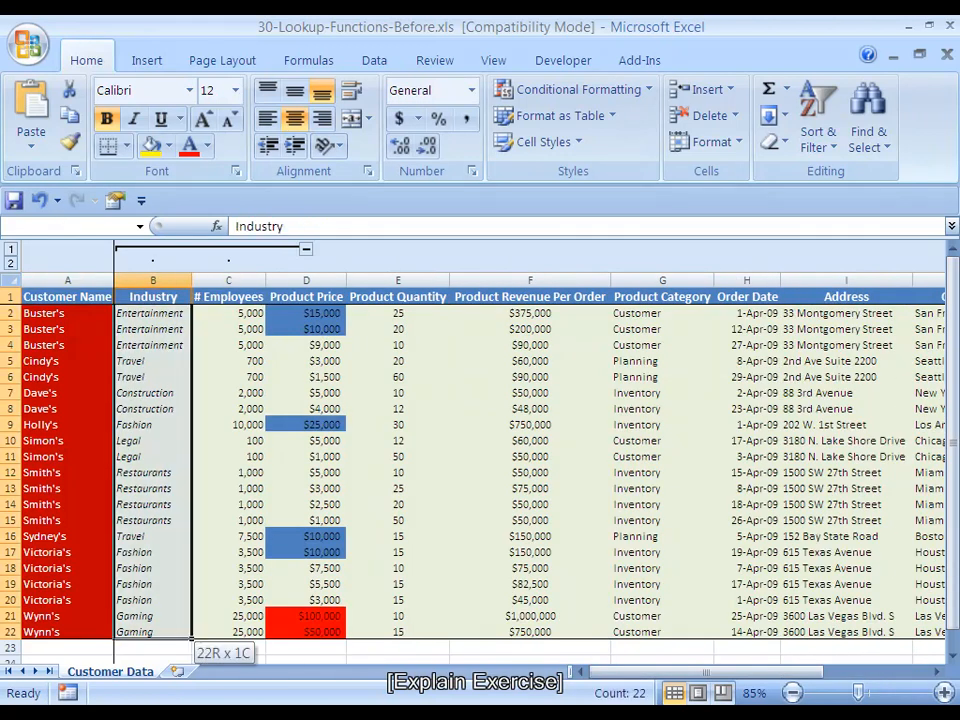
{"action": "key", "text": "shift+Right"}
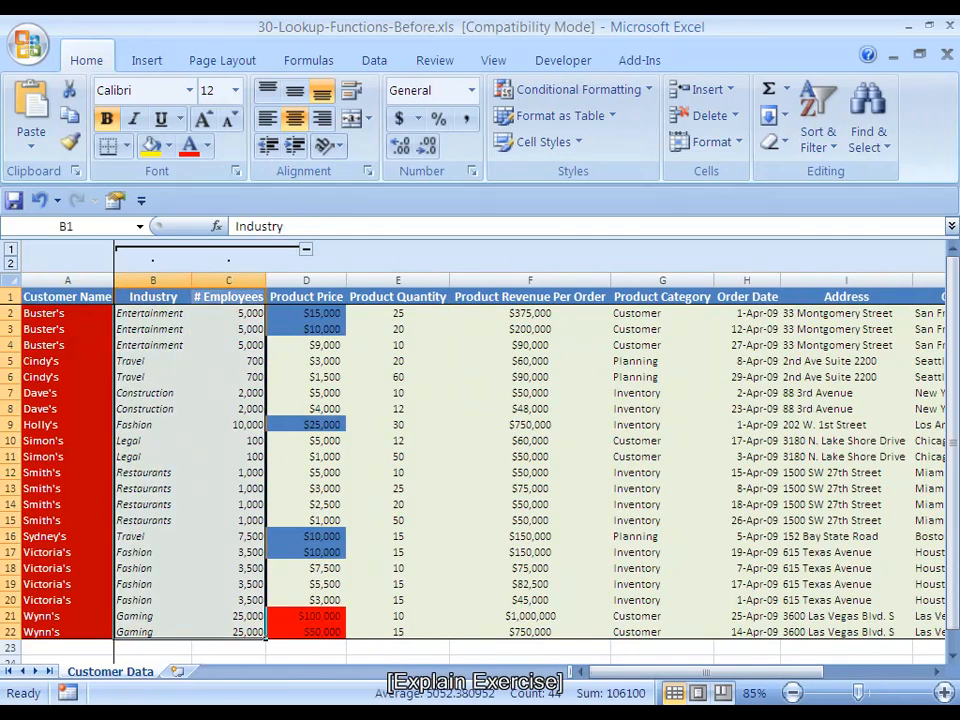
- Highlight the # Employees values from C2 to C22, then return to the first Industry entry in B2
{"action": "key", "text": "ctrl+Home"}
{"action": "key", "text": "Right"}
{"action": "key", "text": "Down"}
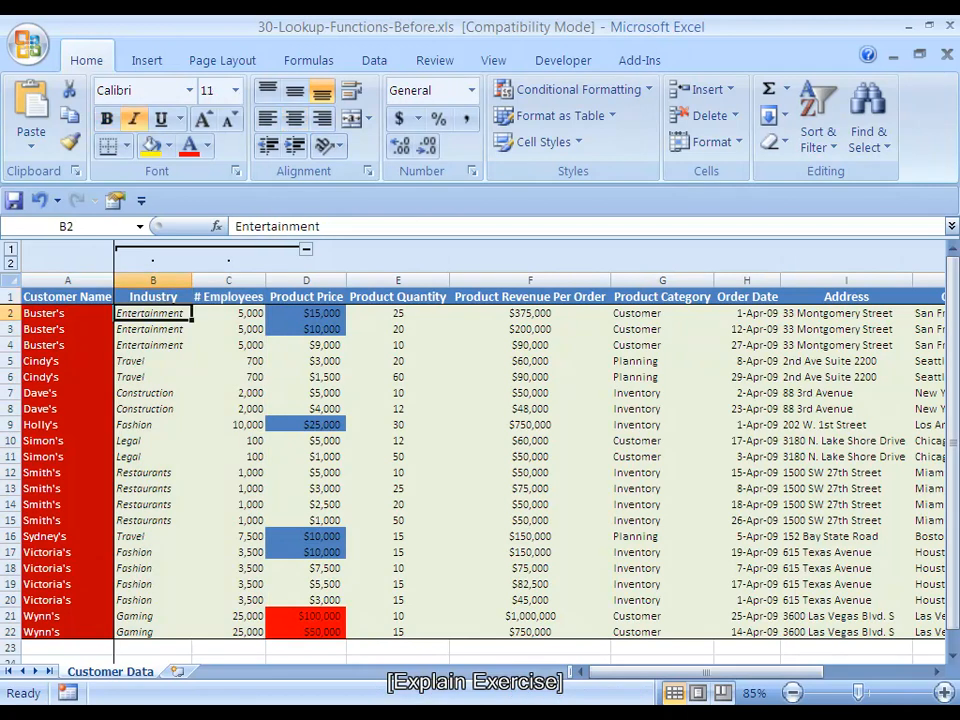
{"action": "key", "text": "Right"}
{"action": "key", "text": "ctrl+shift+Down"}
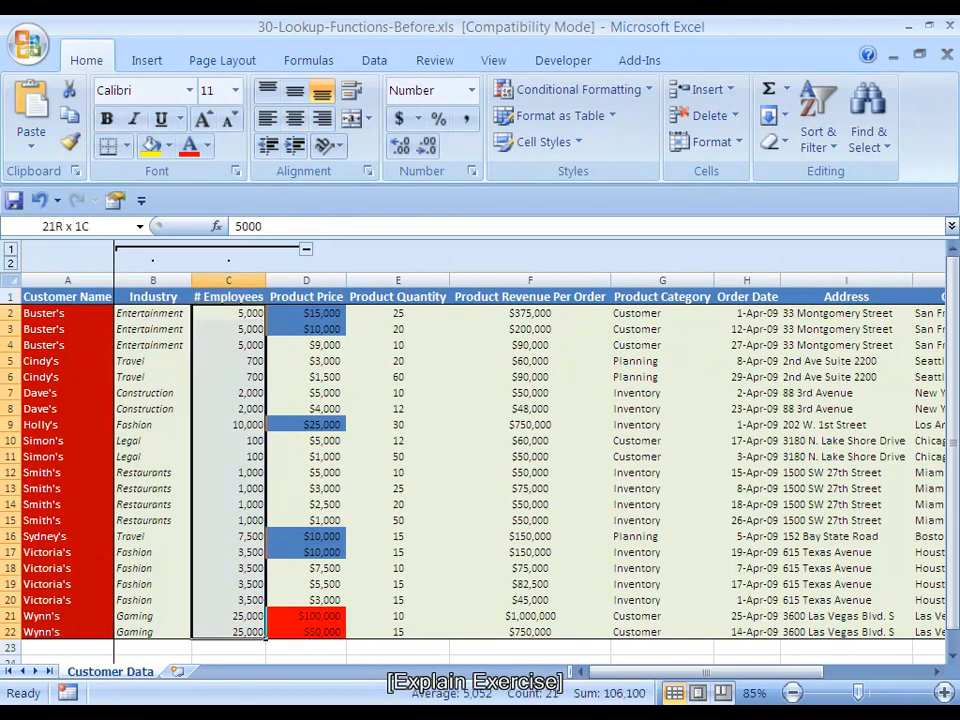
{"action": "key", "text": "Left"}
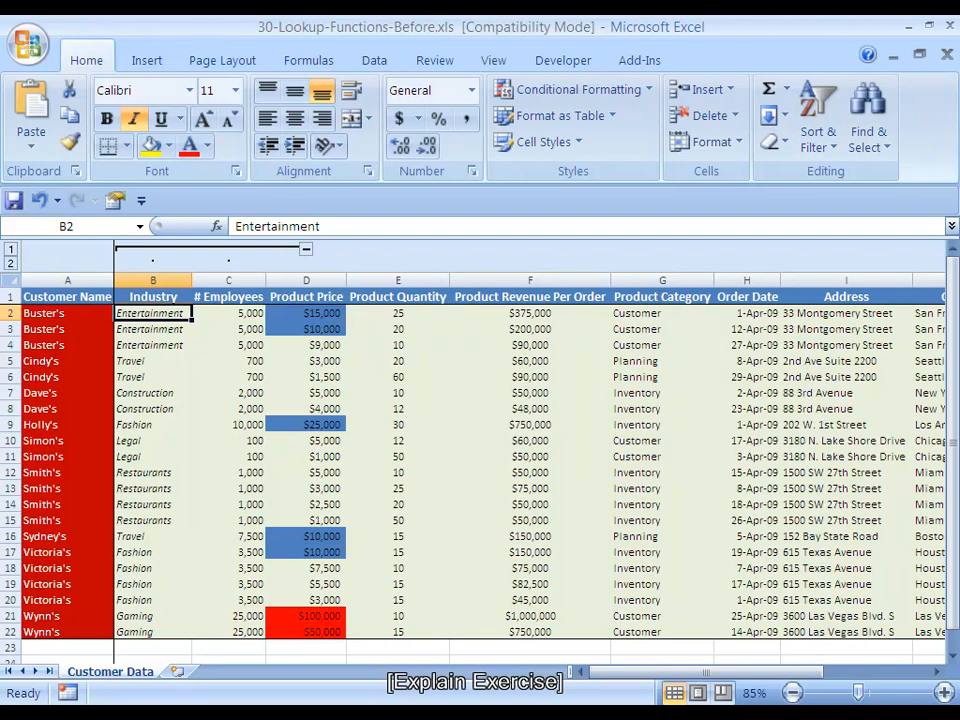
- Insert a new worksheet after the Customer Data sheet and rename it Customers
{"action": "key", "text": "shift+F11"}
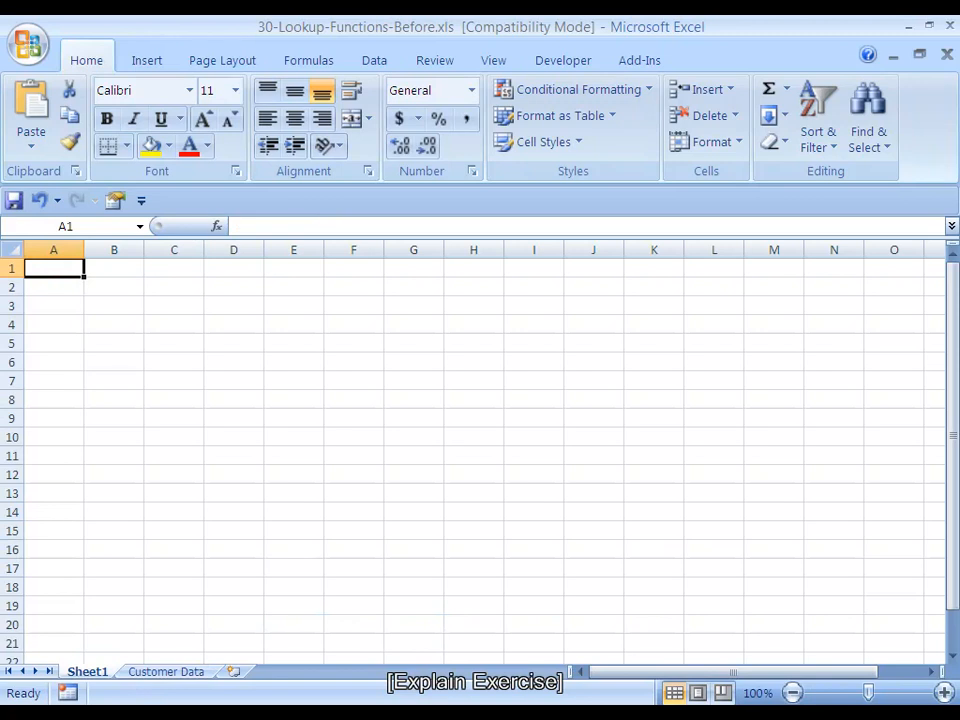
{"action": "left_click_drag", "start_coordinate": [87, 671], "coordinate": [214, 671]}
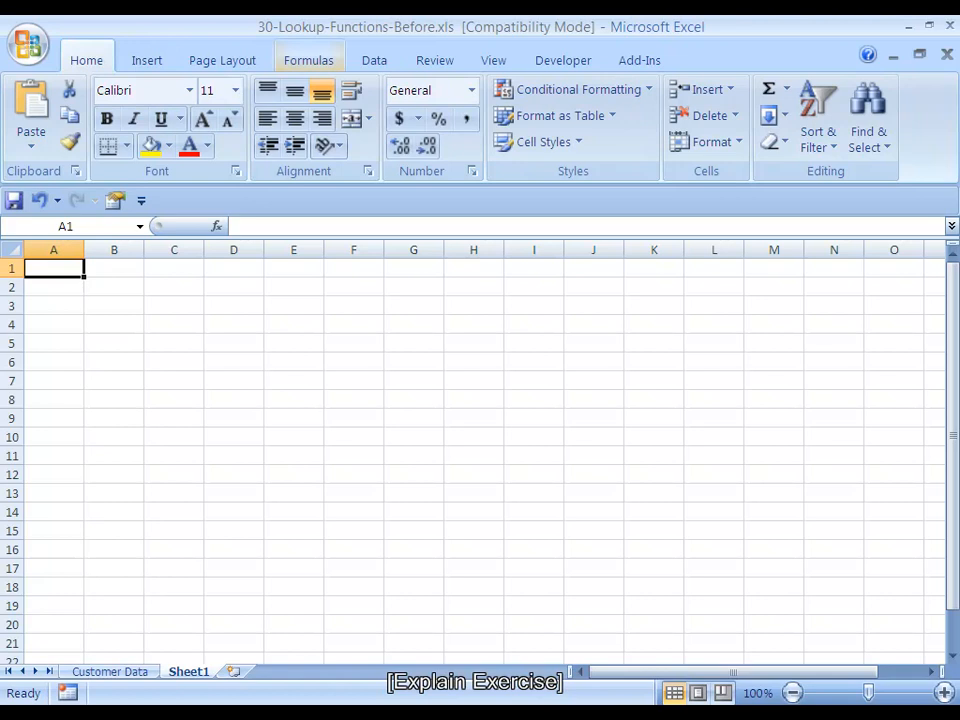
{"action": "key", "text": "alt"}
{"action": "type", "text": "o"}
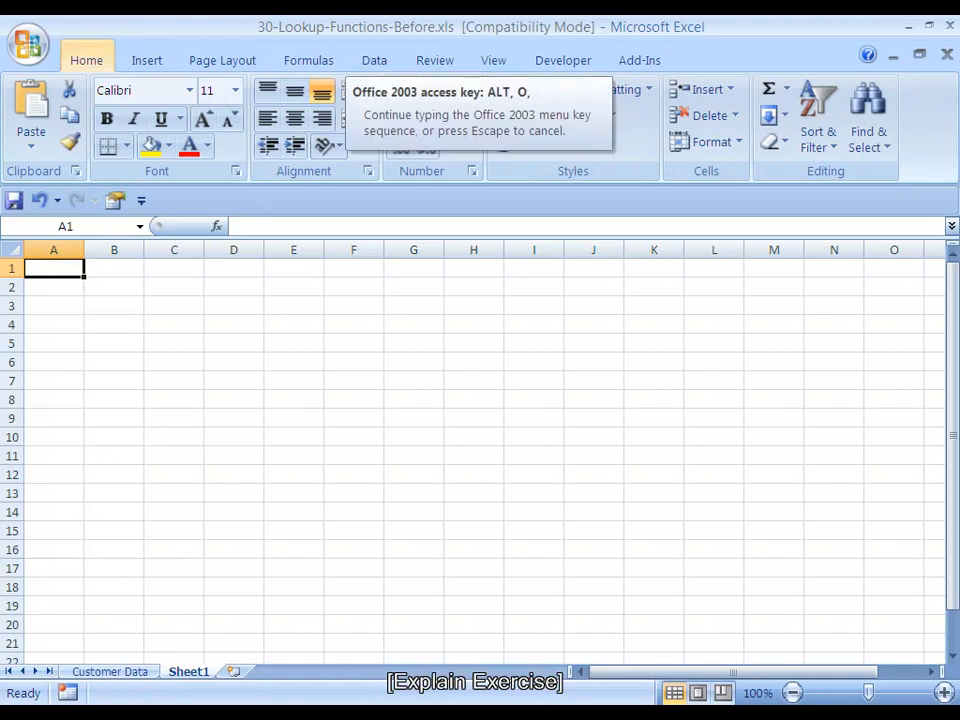
{"action": "type", "text": "hrCustomers"}
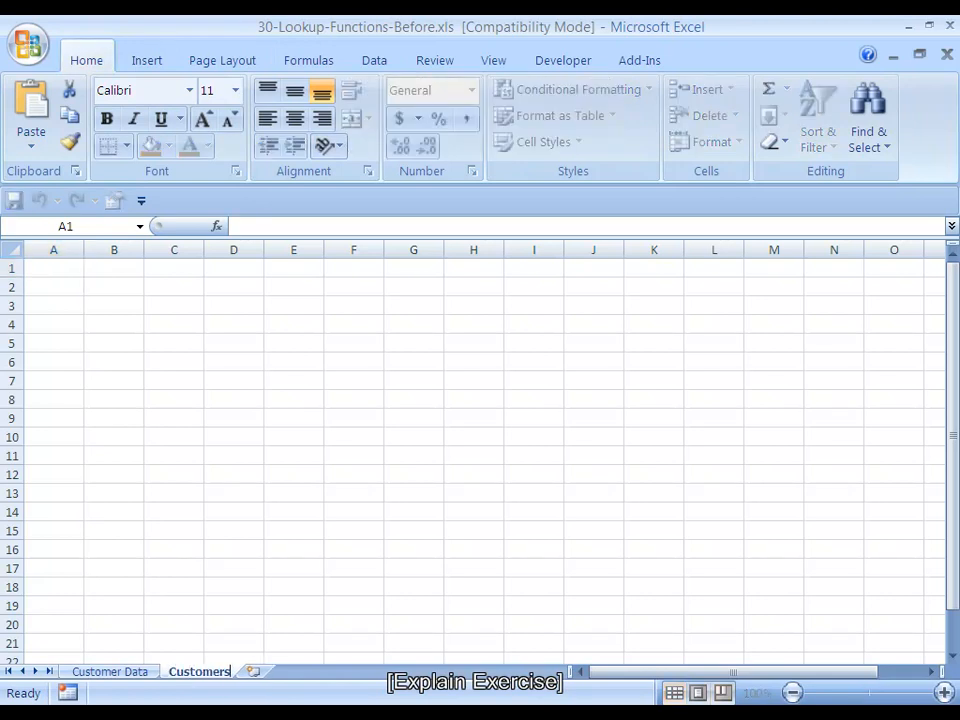
{"action": "key", "text": "Return"}
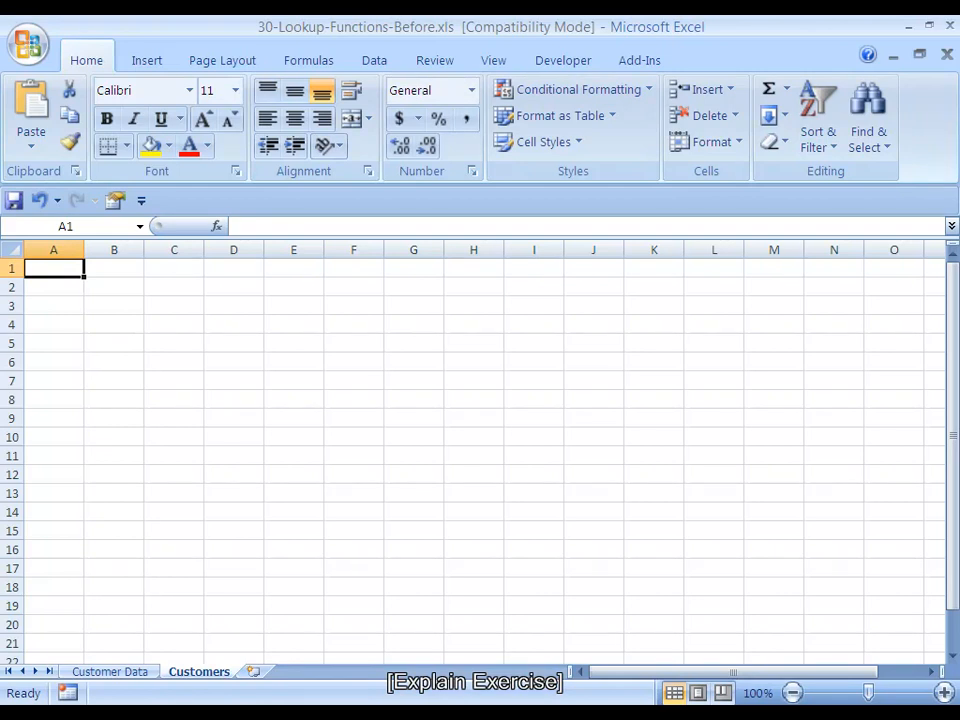
- Return to the Customer Data sheet and highlight B1:C22, the customers' industry and employee columns
{"action": "key", "text": "ctrl+Page_Up"}
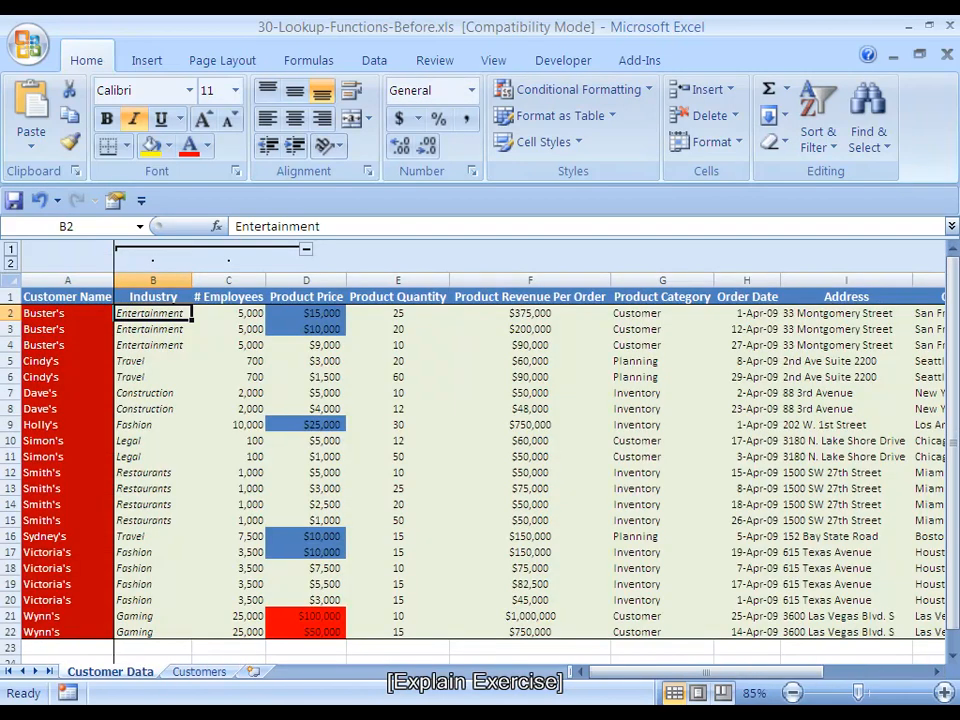
{"action": "key", "text": "Left"}
{"action": "key", "text": "Up"}
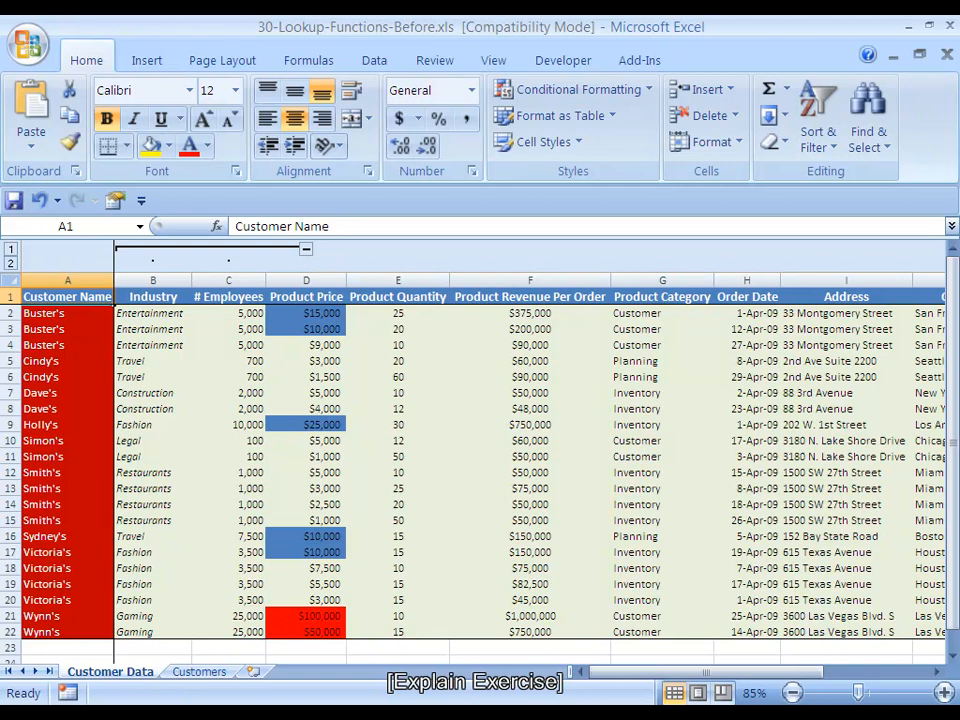
{"action": "left_click_drag", "start_coordinate": [153, 296], "coordinate": [262, 636]}
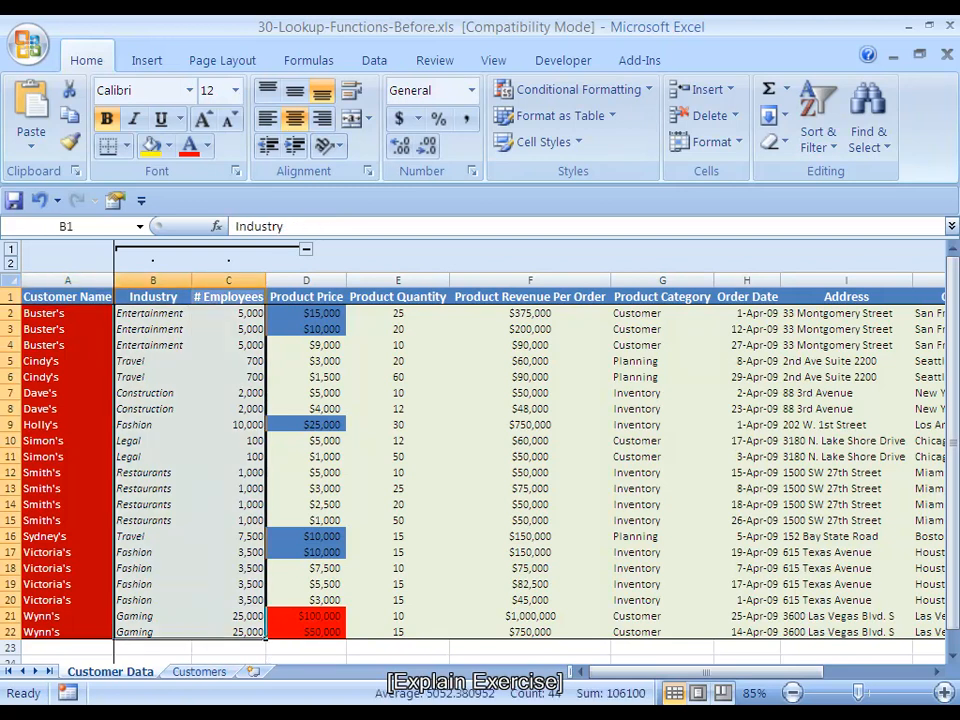
- Highlight the contact columns from Address through Phone #, including their headers
{"action": "key", "text": "Right"}
{"action": "key", "text": "Right"}
{"action": "key", "text": "Right"}
{"action": "key", "text": "Right"}
{"action": "key", "text": "Right"}
{"action": "key", "text": "Right"}
{"action": "key", "text": "Right"}
{"action": "key", "text": "Right"}
{"action": "key", "text": "Right"}
{"action": "key", "text": "Right"}
{"action": "key", "text": "Left"}
{"action": "key", "text": "Left"}
{"action": "left_click_drag", "start_coordinate": [614, 296], "coordinate": [792, 637]}
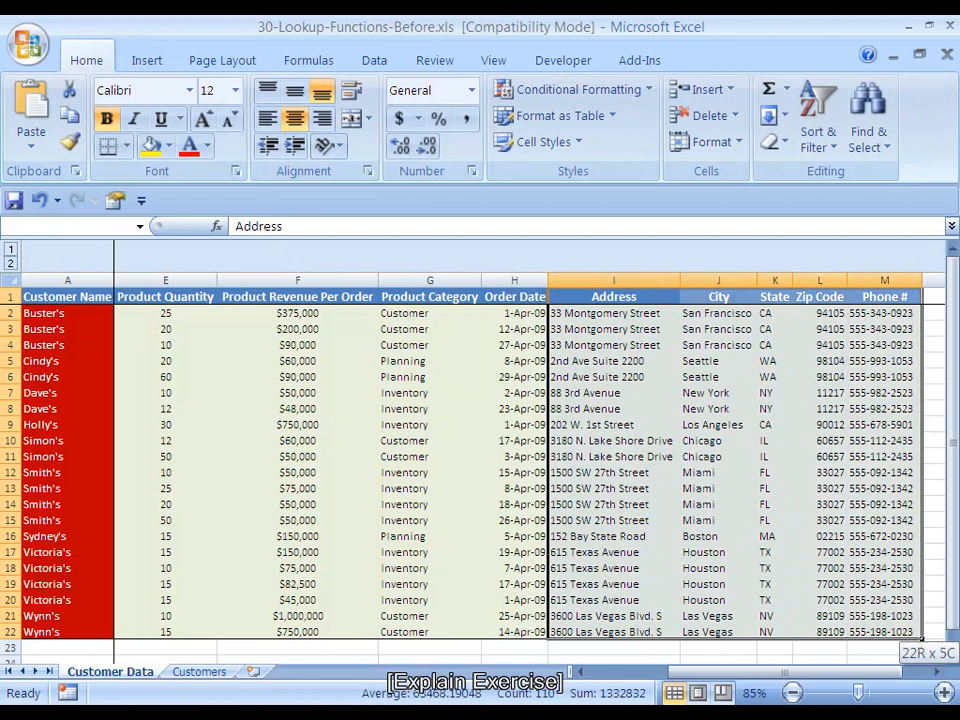
- Highlight the order-related columns from Product Price through Order Date, rows 1 to 22
{"action": "key", "text": "Left"}
{"action": "key", "text": "Left"}
{"action": "key", "text": "Left"}
{"action": "key", "text": "Left"}
{"action": "key", "text": "Left"}
{"action": "key", "text": "Left"}
{"action": "key", "text": "Left"}
{"action": "left_click_drag", "start_coordinate": [306, 296], "coordinate": [780, 636]}
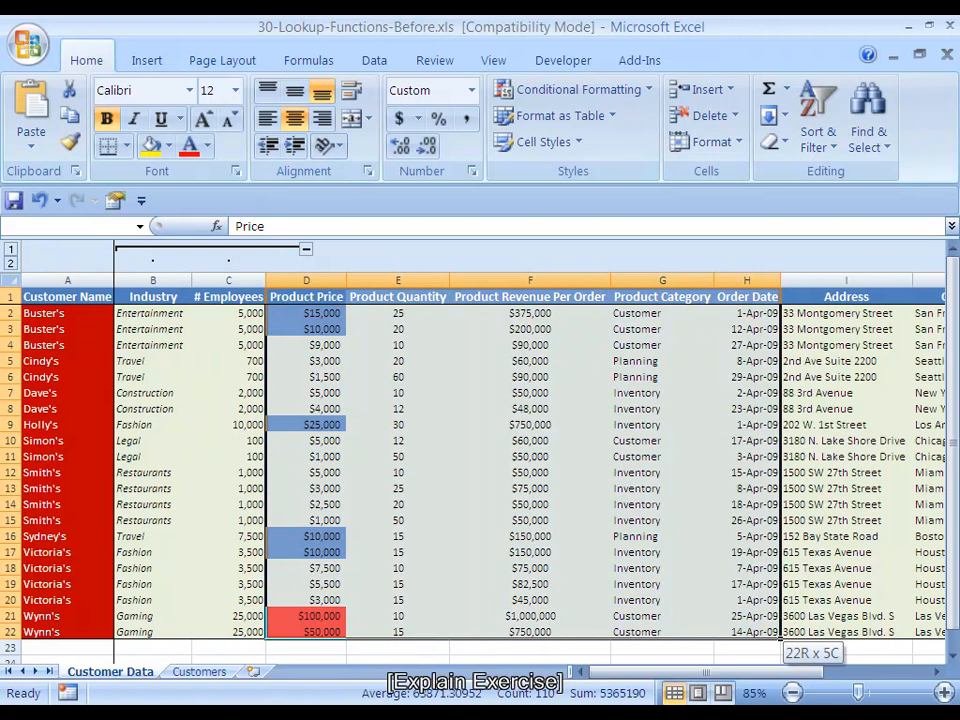
- Highlight the whole first Buster's record in row 2 and check its product price against the header
{"action": "key", "text": "Down"}
{"action": "key", "text": "shift+space"}
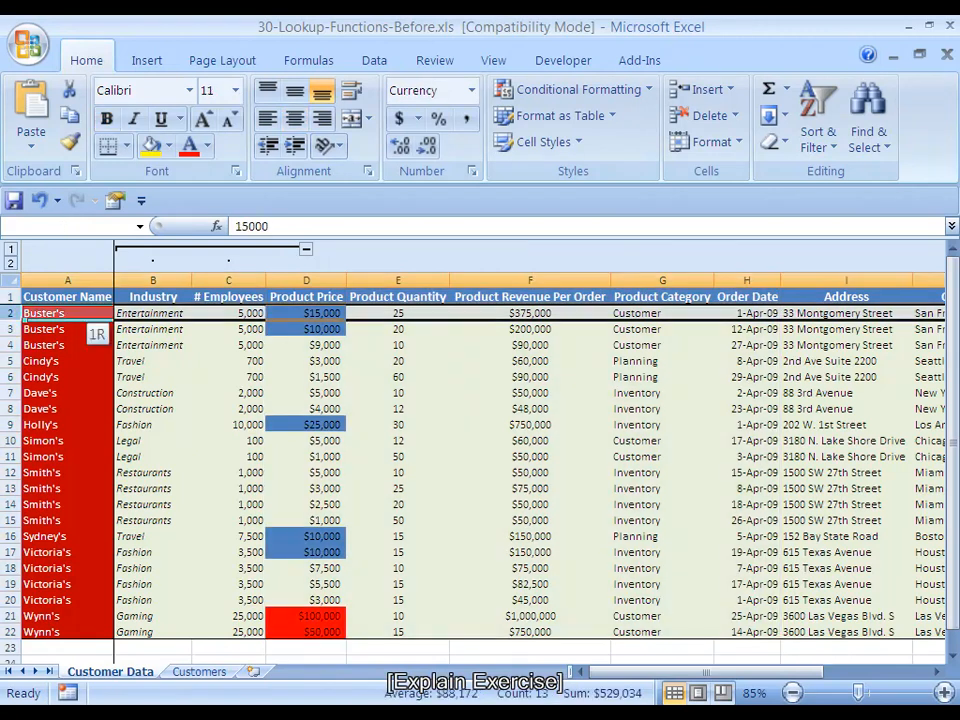
{"action": "key", "text": "shift+BackSpace"}
{"action": "key", "text": "Up"}
{"action": "key", "text": "Down"}
{"action": "key", "text": "Up"}
{"action": "key", "text": "Down"}
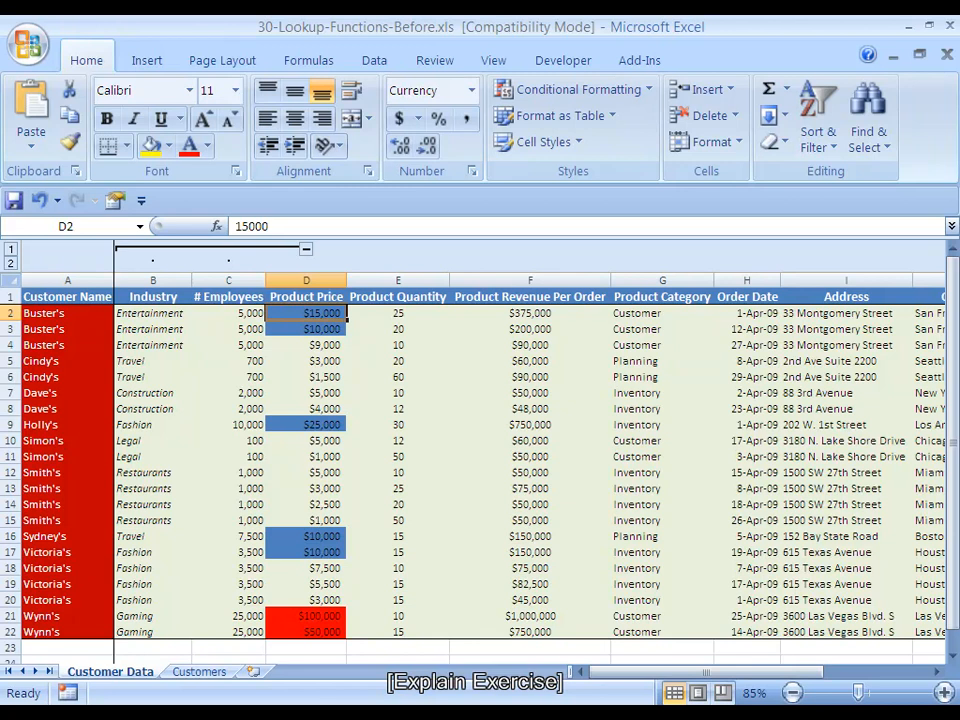
- Copy the Customer Name, Industry and # Employees columns, A1:C22, to cell A1 of the Customers sheet
{"action": "key", "text": "ctrl+Left"}
{"action": "key", "text": "ctrl+Up"}
{"action": "key", "text": "ctrl+shift+Down"}
{"action": "key", "text": "ctrl+Up"}
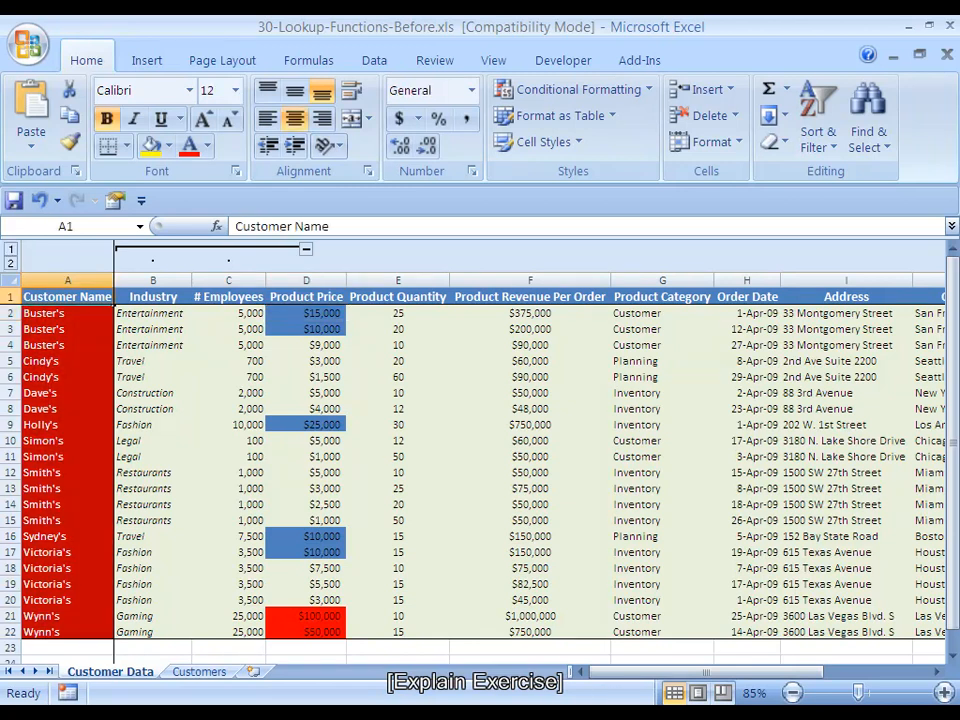
{"action": "key", "text": "ctrl+shift+Down"}
{"action": "key", "text": "shift+Right"}
{"action": "key", "text": "shift+Right"}
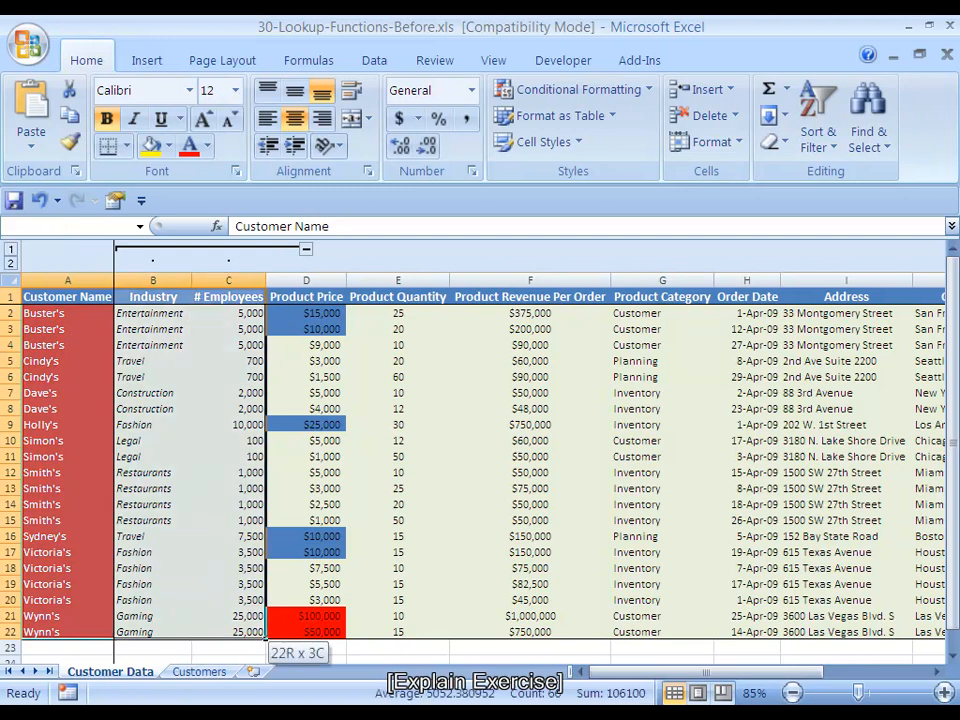
{"action": "key", "text": "ctrl+c"}
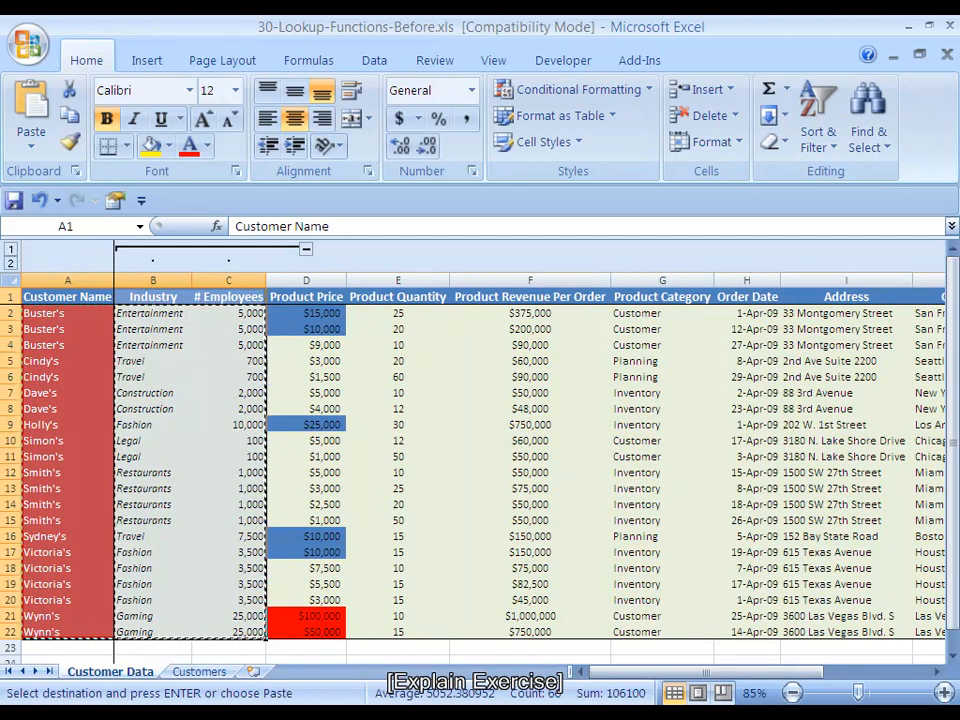
{"action": "key", "text": "ctrl+Page_Down"}
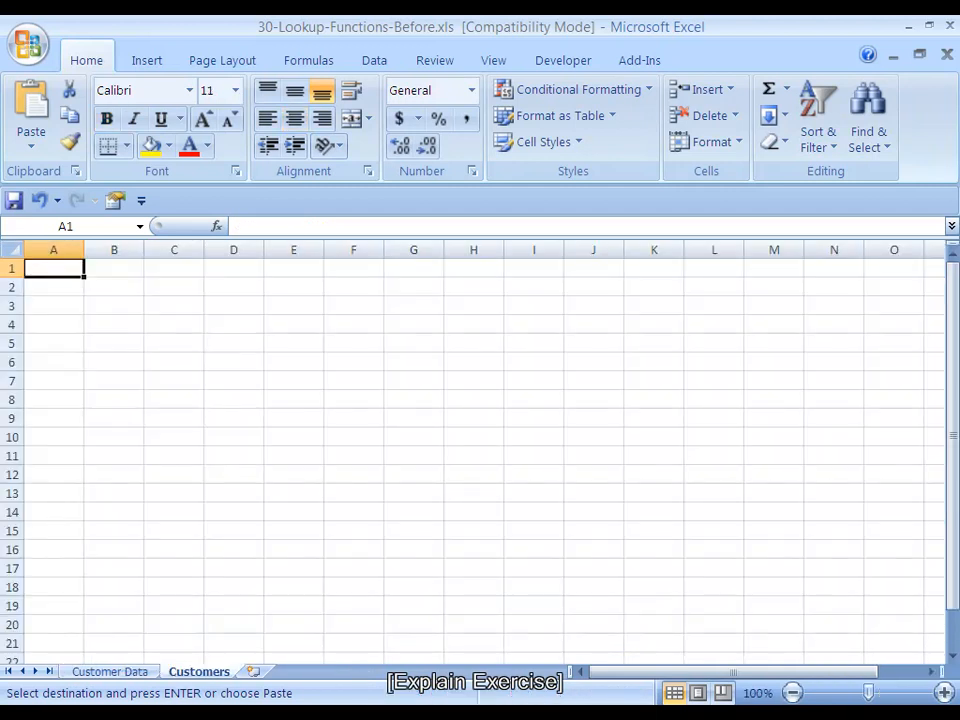
{"action": "key", "text": "ctrl+v"}
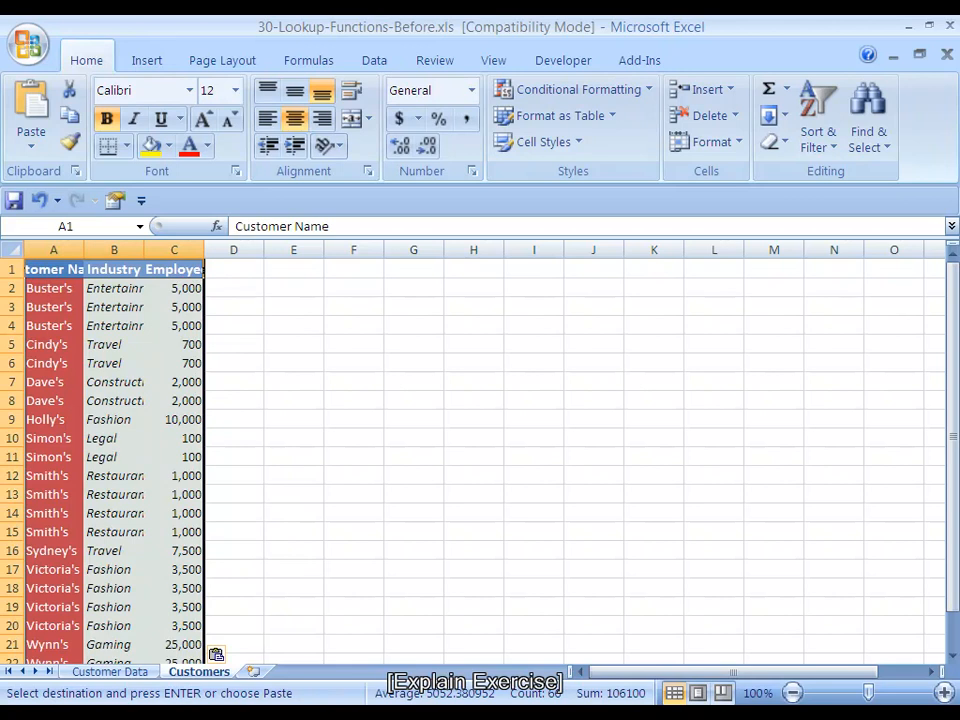
- Copy the Address through Phone # columns, I1:M22, from the Customer Data sheet
{"action": "key", "text": "ctrl+Page_Up"}
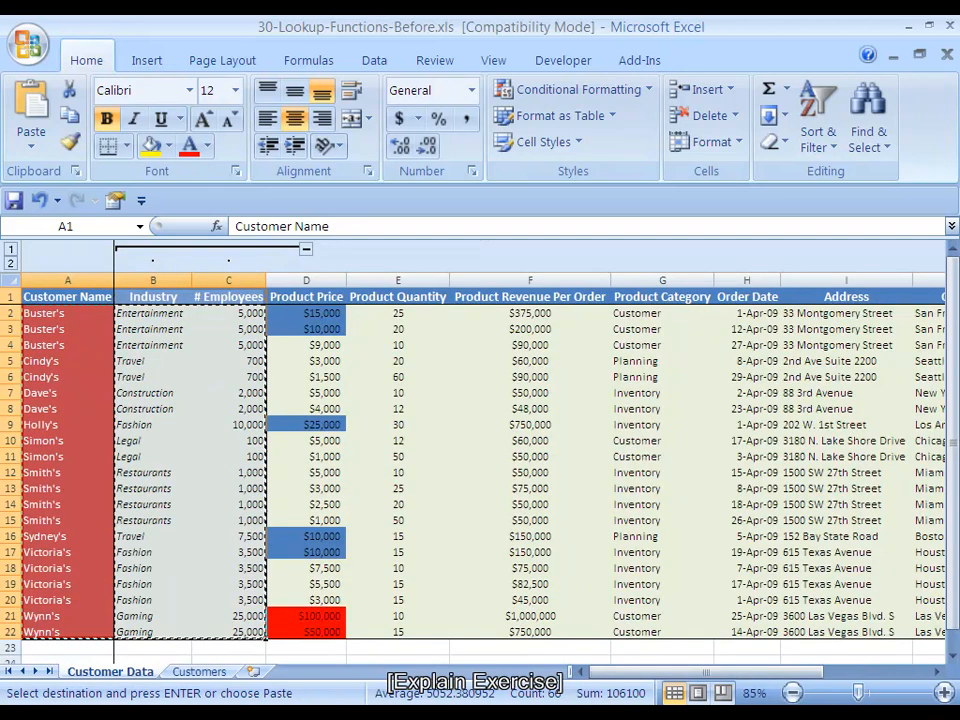
{"action": "key", "text": "Escape"}
{"action": "key", "text": "Right"}
{"action": "key", "text": "Right"}
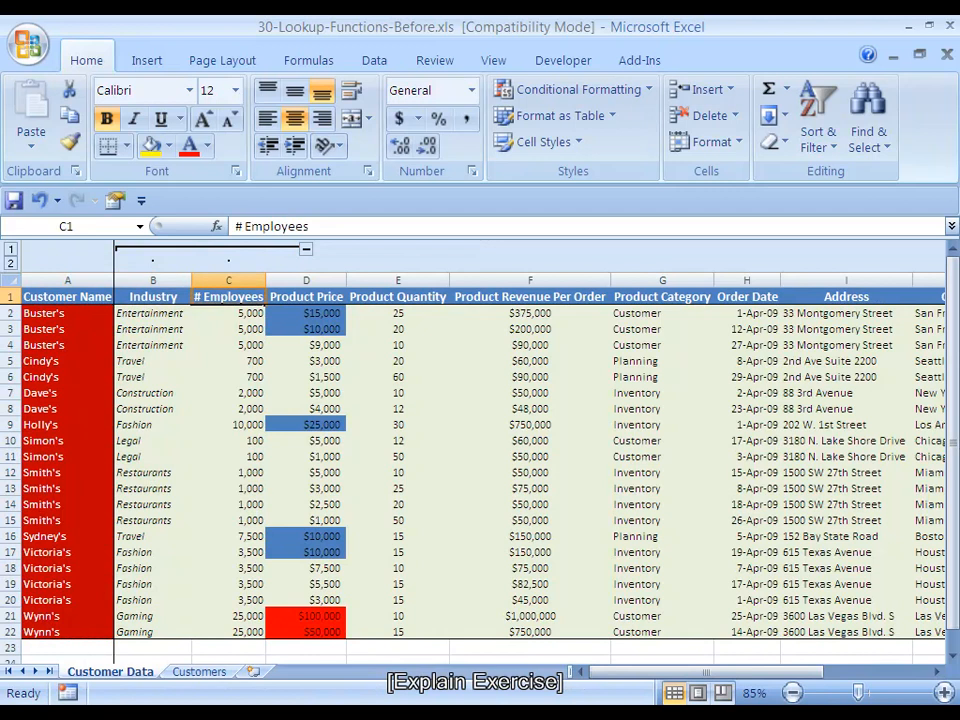
{"action": "key", "text": "Right"}
{"action": "key", "text": "Right"}
{"action": "key", "text": "Right"}
{"action": "key", "text": "Right"}
{"action": "key", "text": "Right"}
{"action": "key", "text": "Right"}
{"action": "key", "text": "Right"}
{"action": "key", "text": "Right"}
{"action": "key", "text": "Right"}
{"action": "key", "text": "Right"}
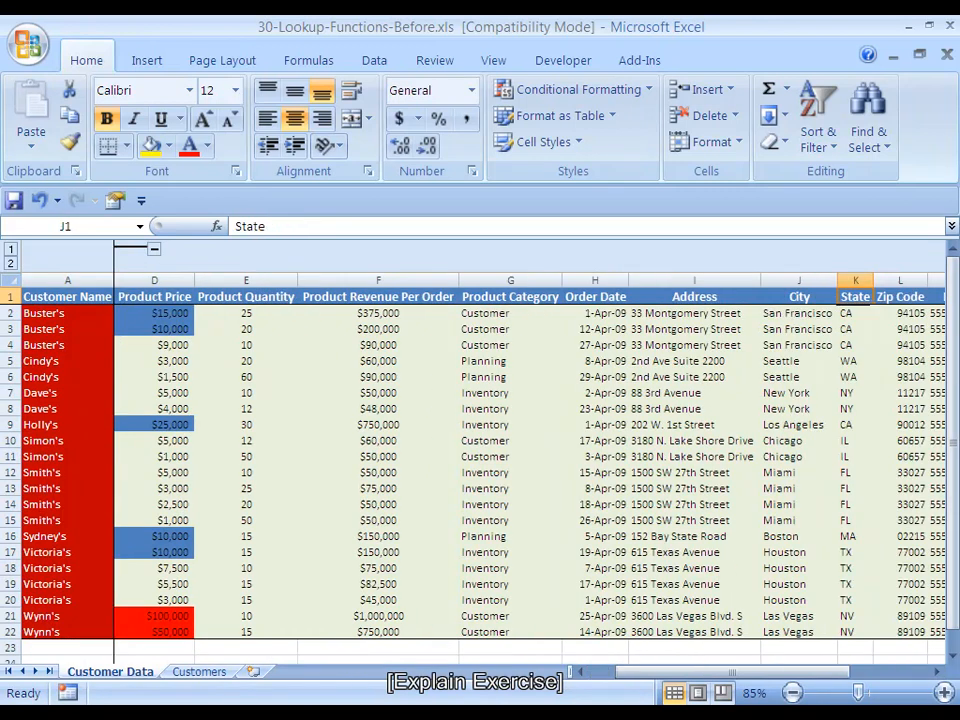
{"action": "key", "text": "Left"}
{"action": "key", "text": "Left"}
{"action": "key", "text": "Left"}
{"action": "key", "text": "Left"}
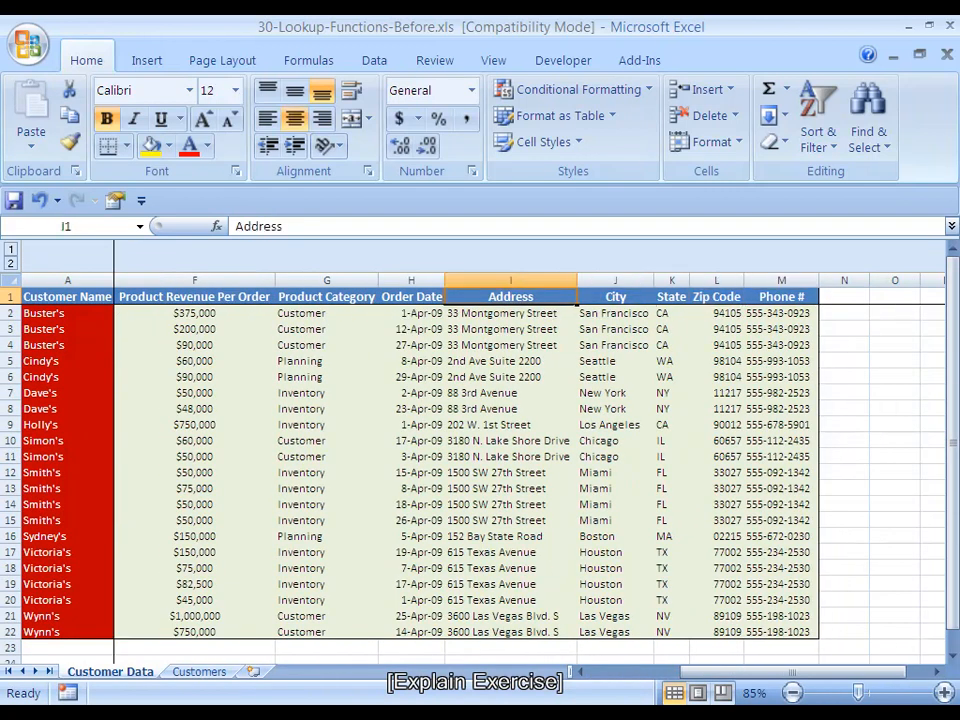
{"action": "key", "text": "ctrl+shift+Down"}
{"action": "key", "text": "ctrl+shift+Right"}
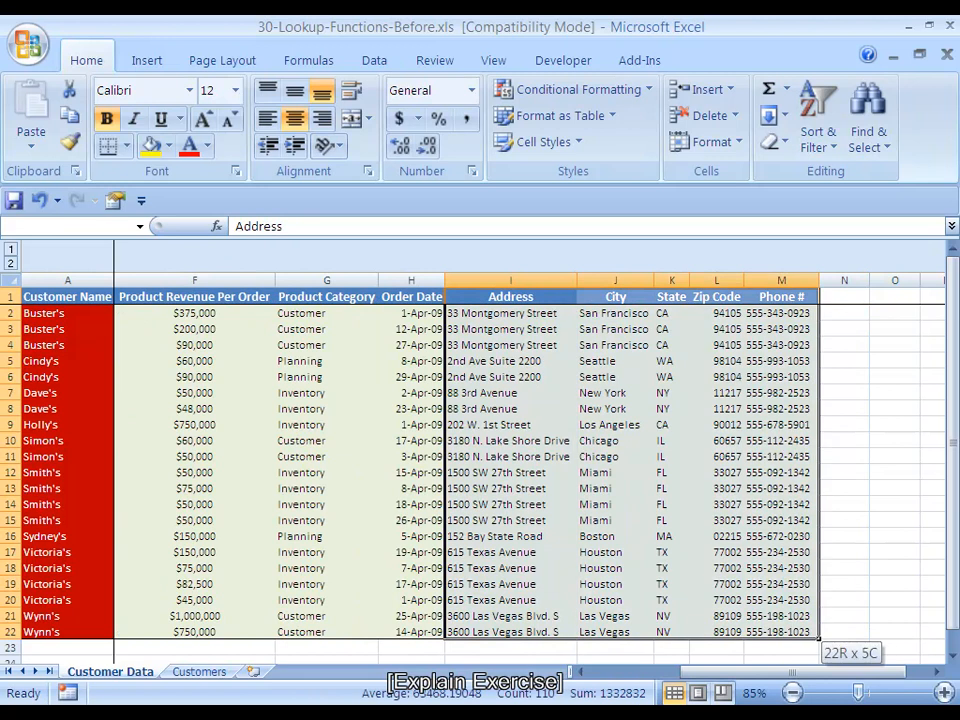
{"action": "key", "text": "ctrl+c"}
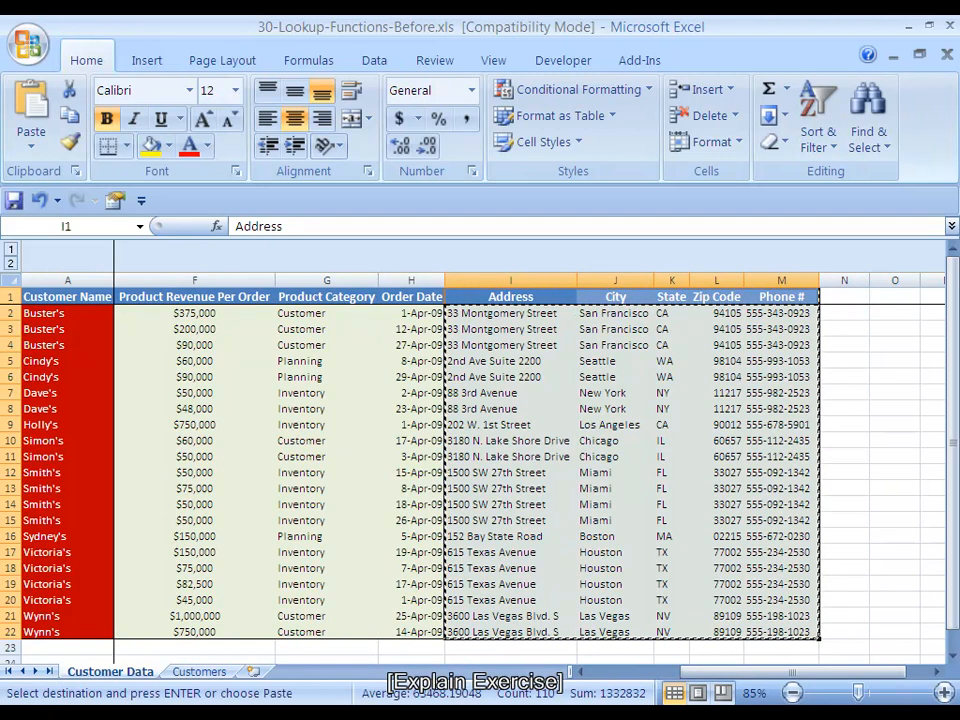
- Paste the copied contact columns into the Customers sheet starting at D1, beside the # Employees column
{"action": "key", "text": "ctrl+Page_Down"}
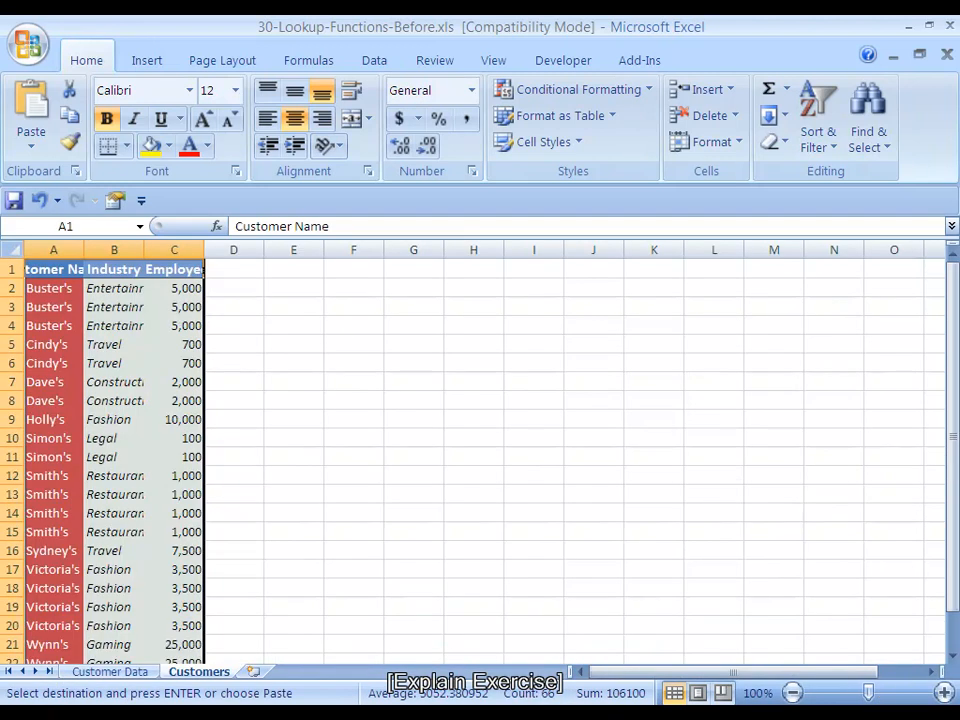
{"action": "key", "text": "ctrl+Right"}
{"action": "key", "text": "Right"}
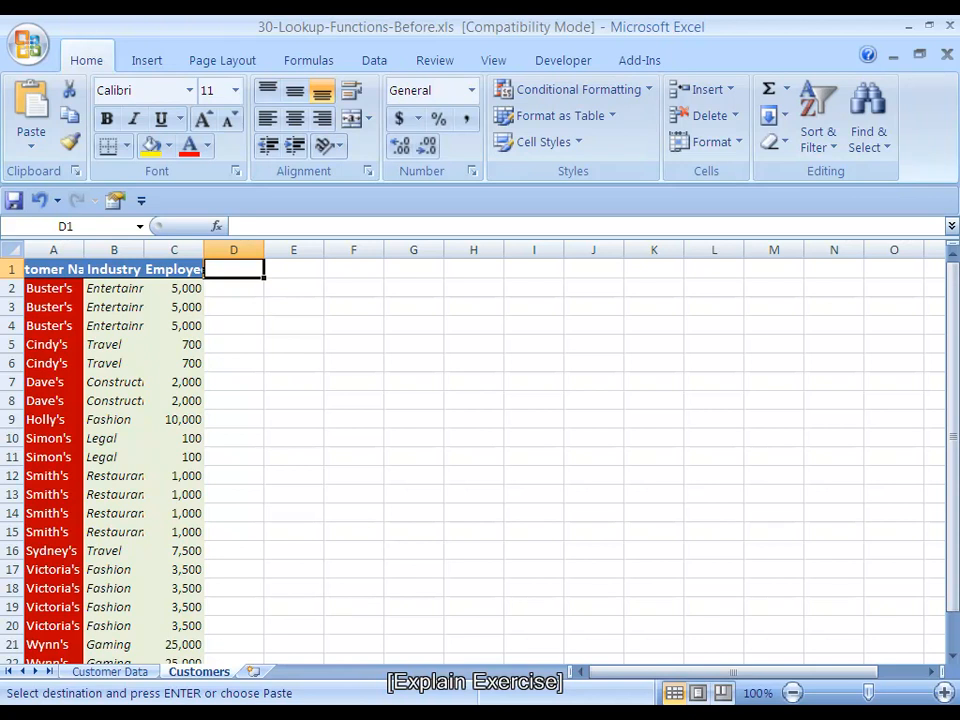
{"action": "key", "text": "ctrl+v"}
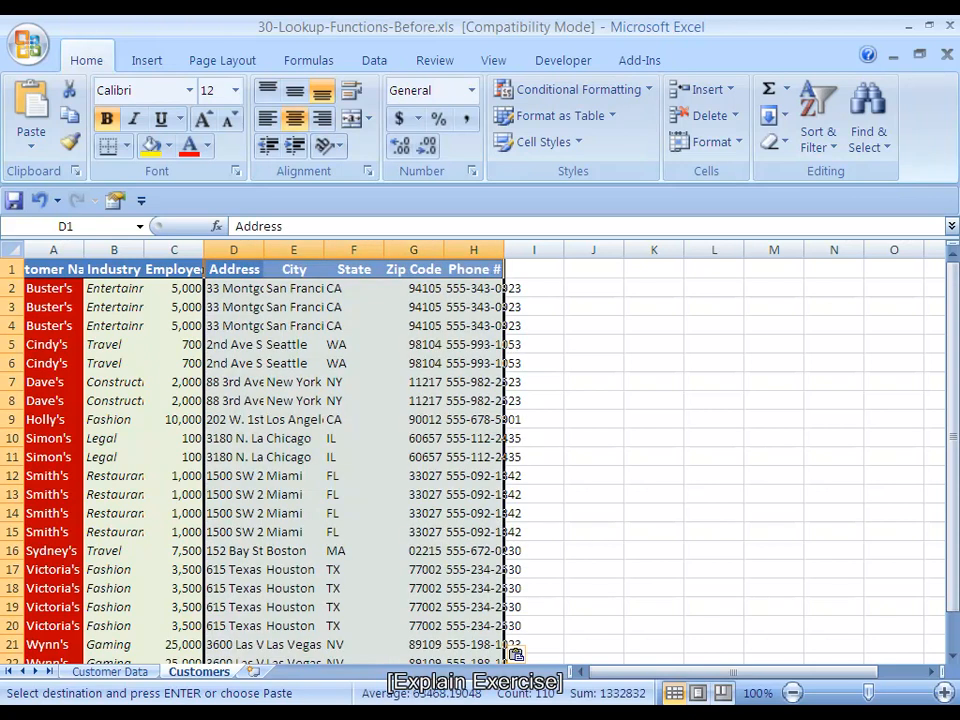
- Autofit the widths of columns A through H to the customer data in A1:H22
{"action": "key", "text": "Left"}
{"action": "key", "text": "Left"}
{"action": "key", "text": "Left"}
{"action": "key", "text": "Down"}
{"action": "key", "text": "Up"}
{"action": "key", "text": "ctrl+shift+Down"}
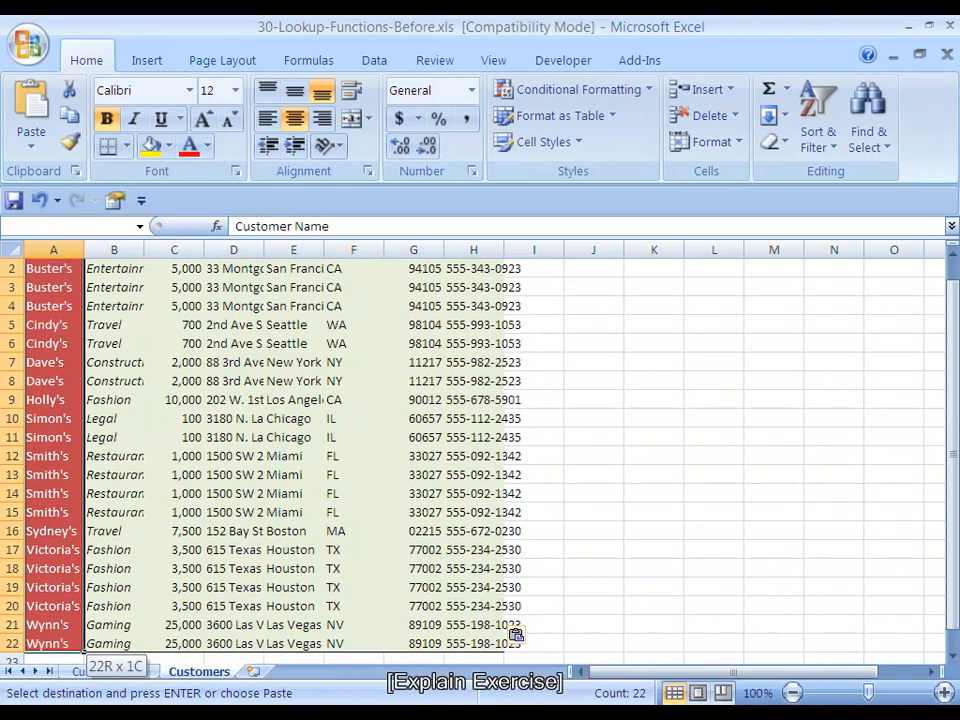
{"action": "key", "text": "ctrl+shift+Right"}
{"action": "key", "text": "alt+o"}
{"action": "key", "text": "c"}
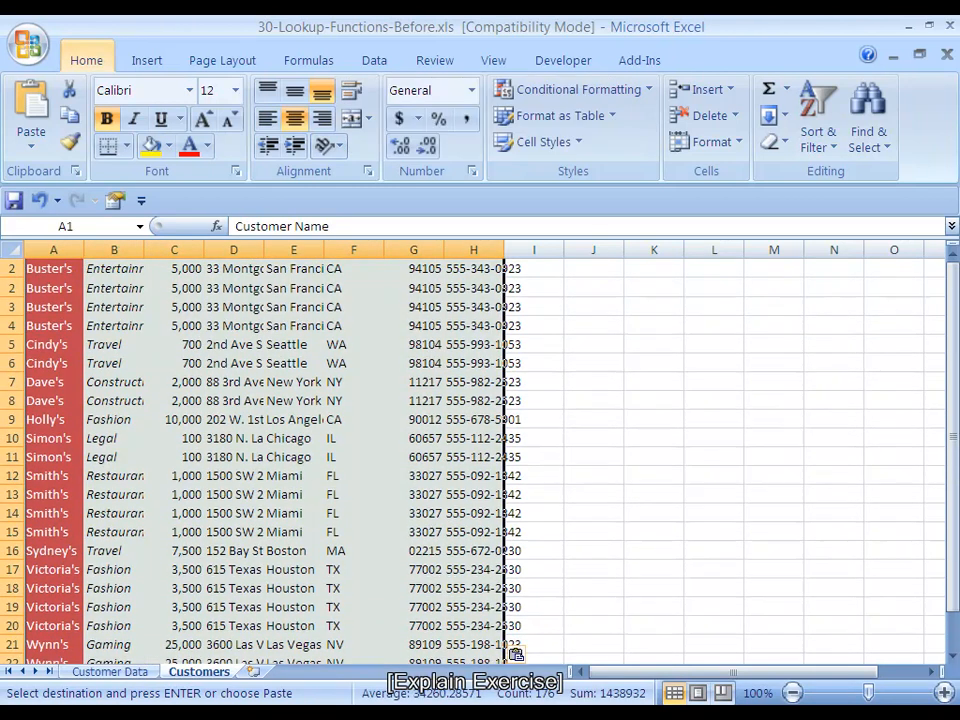
{"action": "key", "text": "a"}
{"action": "key", "text": "Down"}
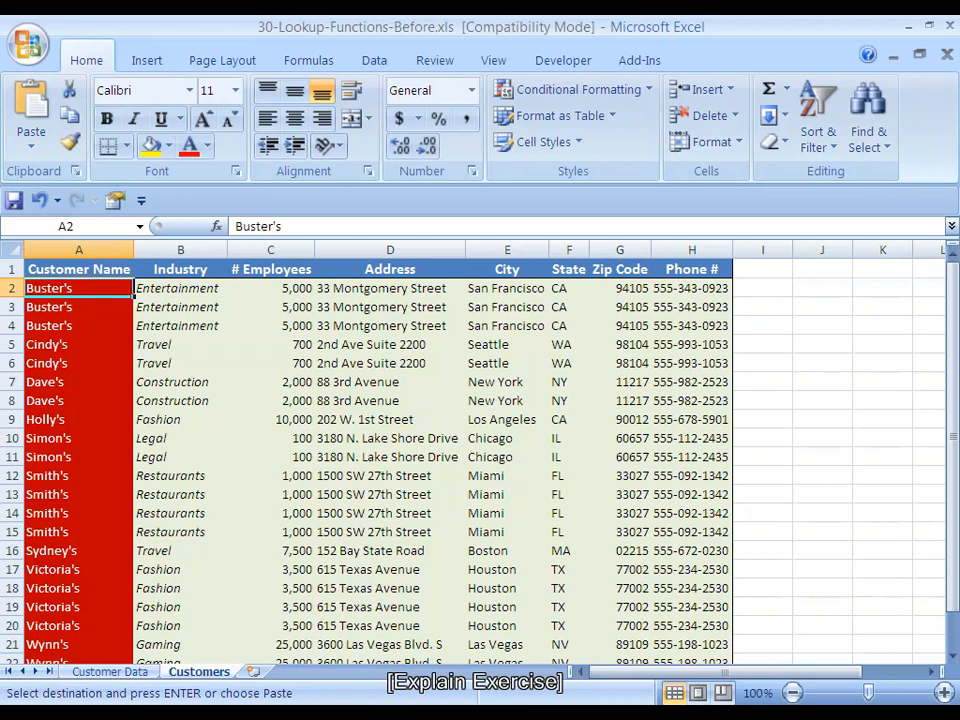
- Examine the repeated Buster's records in rows 2 to 4, comparing their details from Industry through Phone #
{"action": "left_click", "coordinate": [78, 307]}
{"action": "left_click_drag", "start_coordinate": [12, 288], "coordinate": [12, 330]}
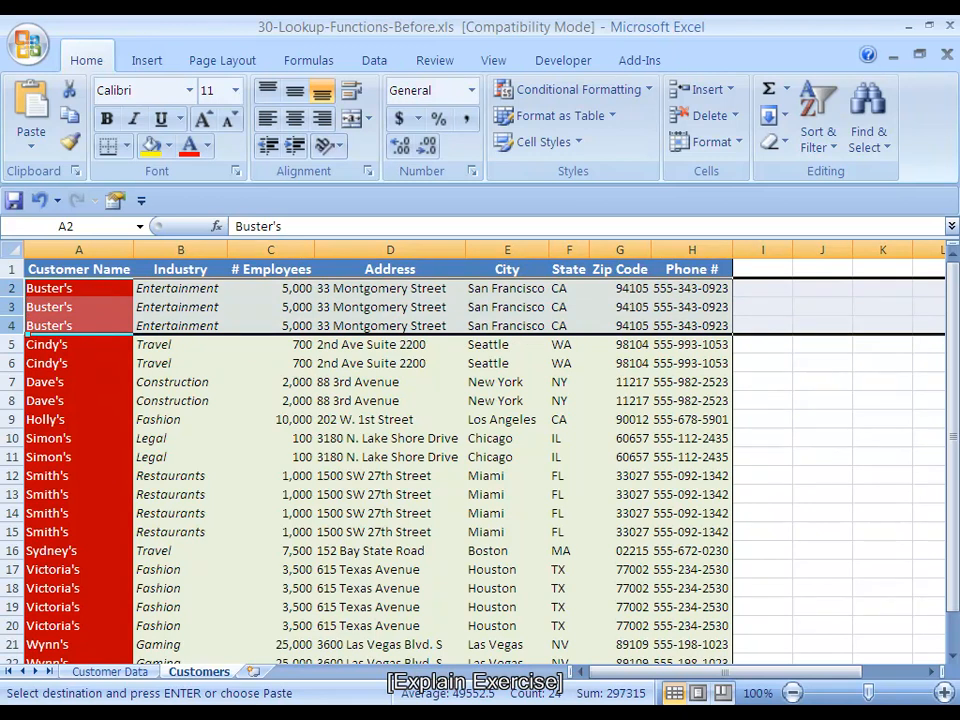
{"action": "left_click", "coordinate": [180, 288]}
{"action": "key", "text": "Right"}
{"action": "key", "text": "Right"}
{"action": "key", "text": "Right"}
{"action": "key", "text": "Right"}
{"action": "key", "text": "Right"}
{"action": "key", "text": "Right"}
{"action": "key", "text": "Home"}
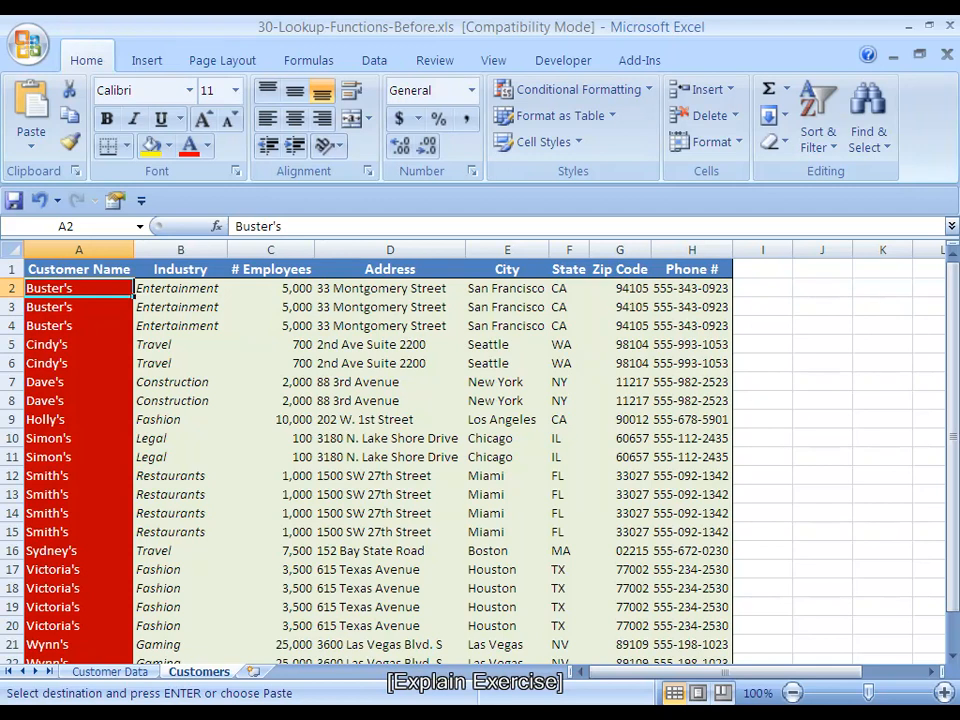
{"action": "key", "text": "Down"}
{"action": "key", "text": "Up"}
{"action": "key", "text": "Up"}
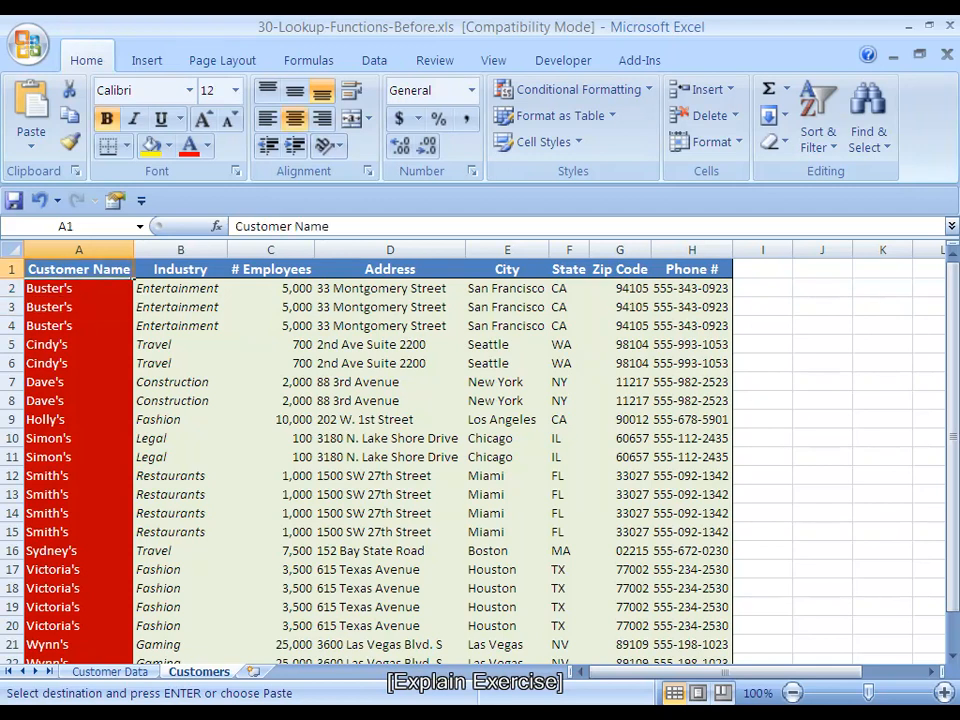
- Start an Advanced Filter on the list range A1:H22 and choose to copy the results to another location
{"action": "key", "text": "ctrl+shift+Down"}
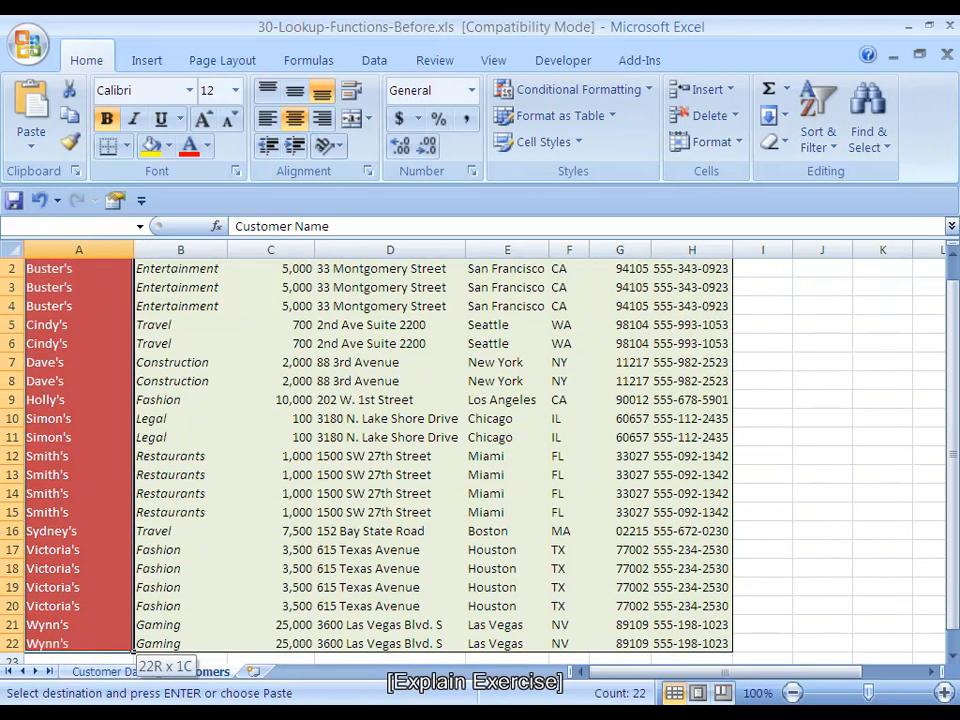
{"action": "key", "text": "ctrl+shift+Right"}
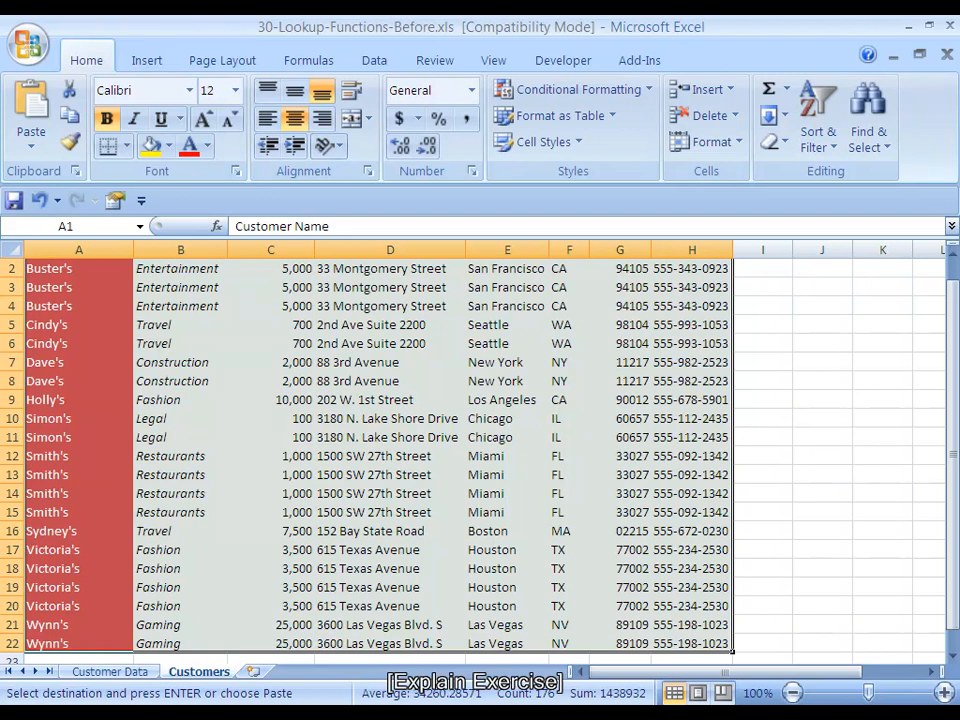
{"action": "key", "text": "alt"}
{"action": "key", "text": "d"}
{"action": "key", "text": "f"}
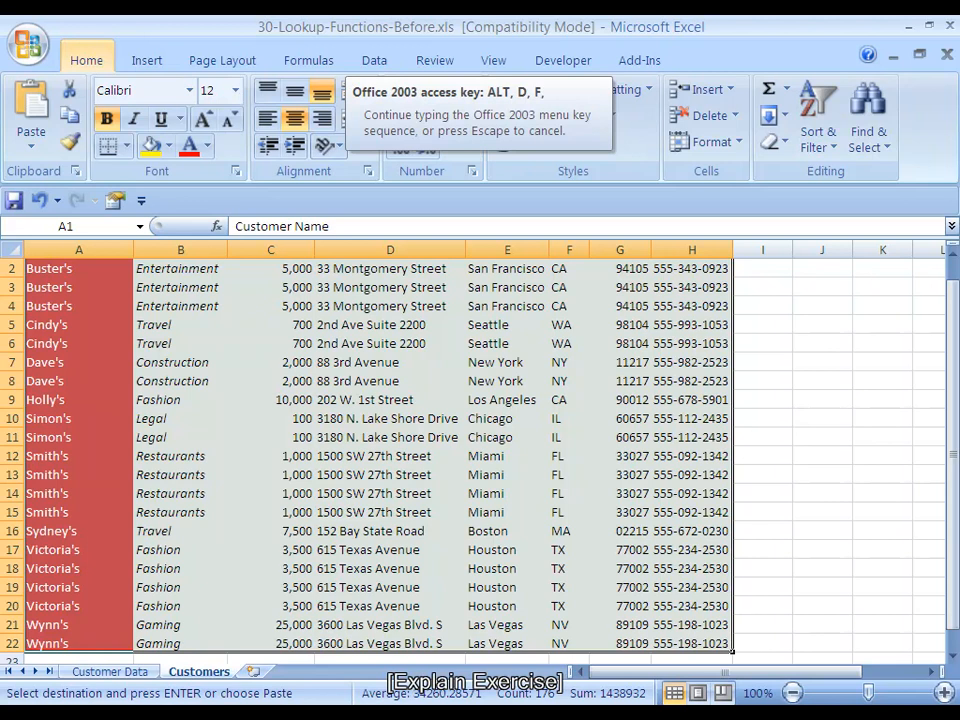
{"action": "key", "text": "a"}
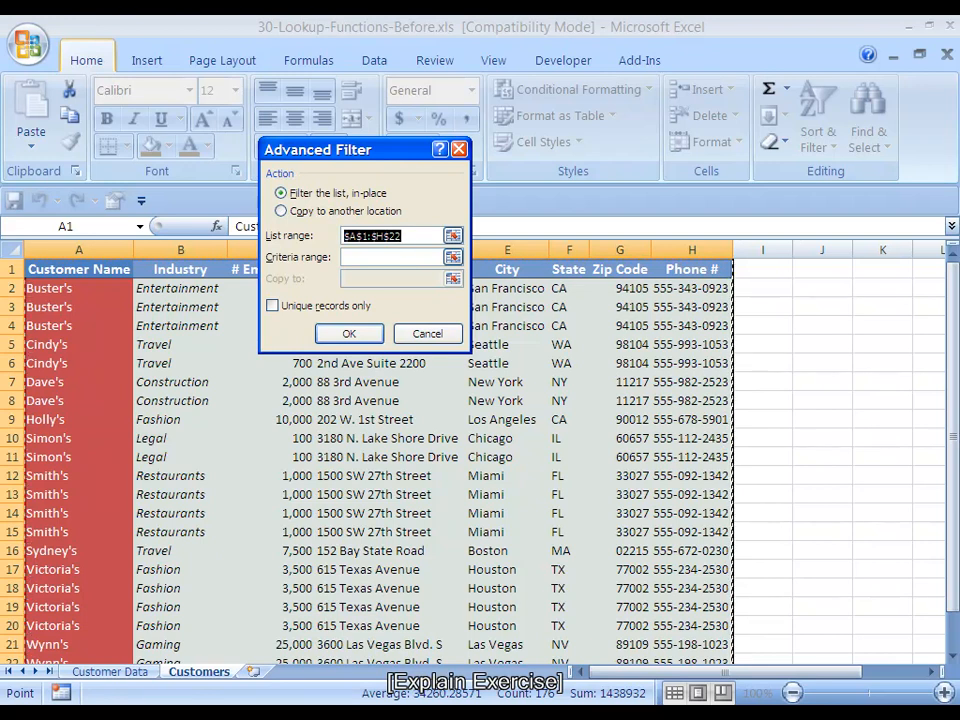
{"action": "left_click", "coordinate": [403, 236]}
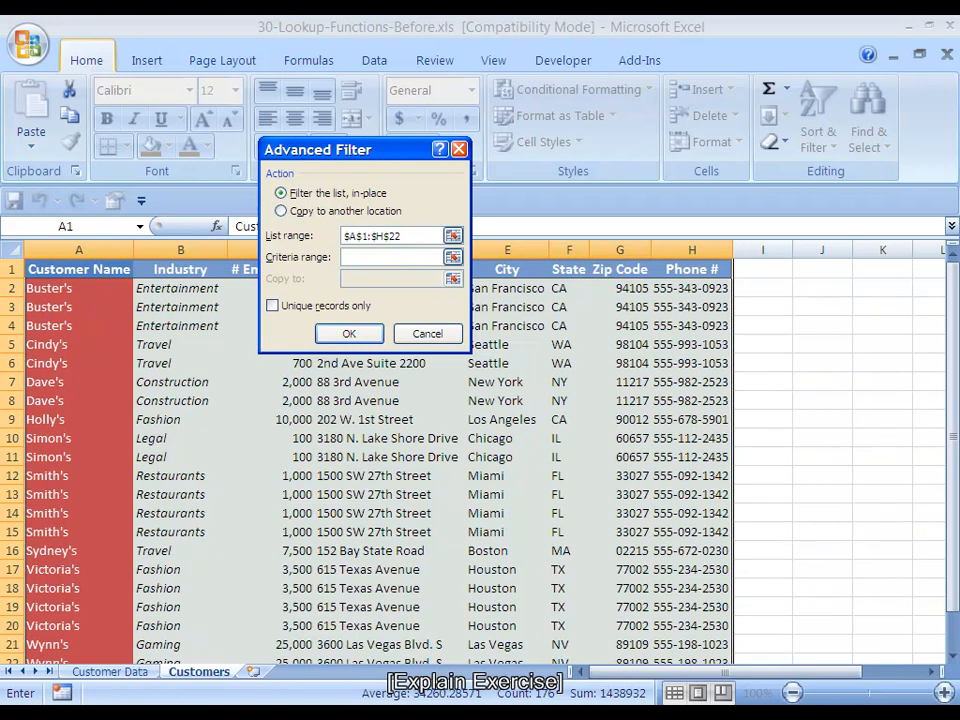
{"action": "key", "text": "alt+o"}
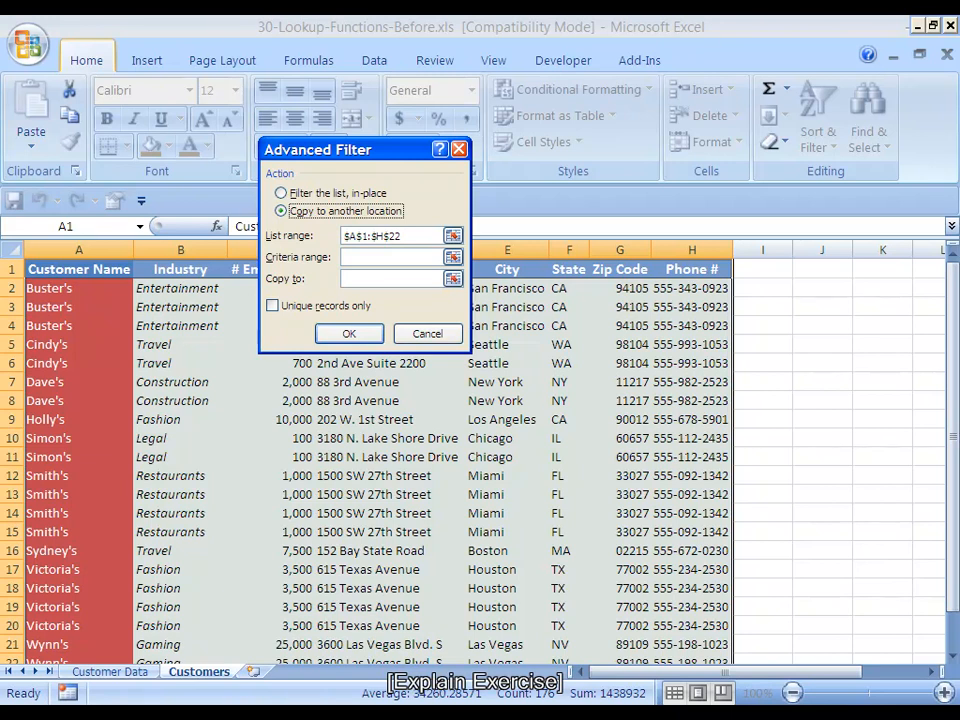
- Set the filter's copy destination to A24:H46 and extract unique records only
{"action": "left_click", "coordinate": [390, 279]}
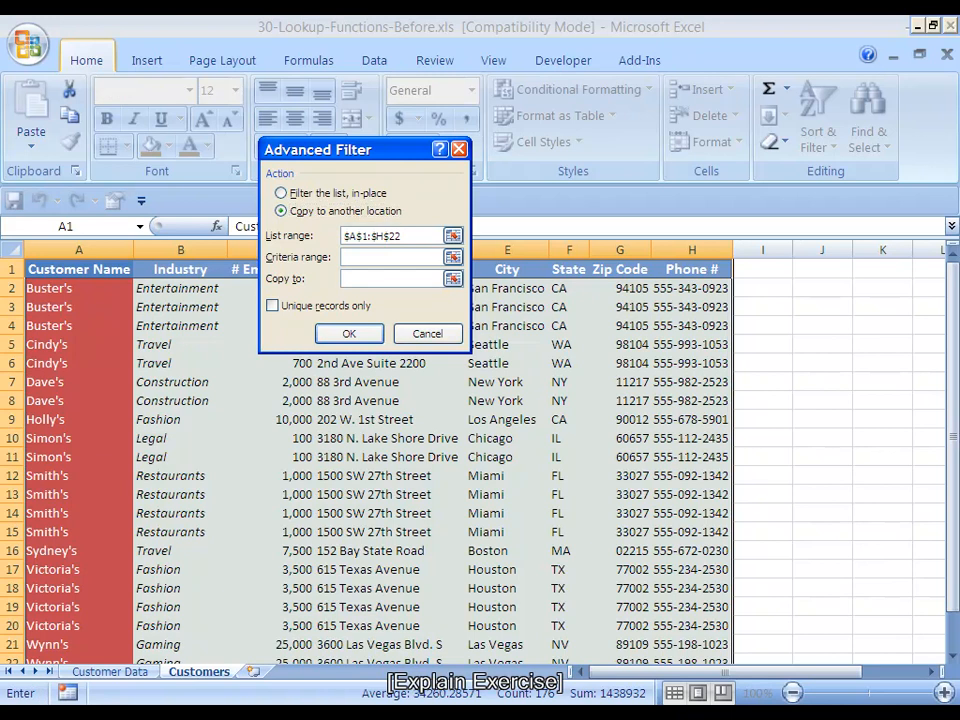
{"action": "key", "text": "Right"}
{"action": "key", "text": "Right"}
{"action": "key", "text": "Down"}
{"action": "key", "text": "Down"}
{"action": "key", "text": "Down"}
{"action": "key", "text": "Down"}
{"action": "key", "text": "Down"}
{"action": "key", "text": "Down"}
{"action": "key", "text": "Down"}
{"action": "key", "text": "Down"}
{"action": "key", "text": "Down"}
{"action": "key", "text": "Down"}
{"action": "key", "text": "Down"}
{"action": "key", "text": "Down"}
{"action": "key", "text": "Down"}
{"action": "key", "text": "Down"}
{"action": "key", "text": "Down"}
{"action": "key", "text": "Down"}
{"action": "key", "text": "Down"}
{"action": "key", "text": "Down"}
{"action": "key", "text": "Down"}
{"action": "key", "text": "Down"}
{"action": "key", "text": "Down"}
{"action": "key", "text": "Down"}
{"action": "key", "text": "Down"}
{"action": "key", "text": "Left"}
{"action": "key", "text": "Left"}
{"action": "key", "text": "Up"}
{"action": "key", "text": "Up"}
{"action": "key", "text": "shift+Right"}
{"action": "key", "text": "shift+Right"}
{"action": "key", "text": "shift+Right"}
{"action": "key", "text": "shift+Right"}
{"action": "key", "text": "shift+Right"}
{"action": "key", "text": "shift+Right"}
{"action": "key", "text": "shift+Right"}
{"action": "key", "text": "shift+Down"}
{"action": "key", "text": "shift+Down"}
{"action": "key", "text": "shift+Down"}
{"action": "key", "text": "shift+Down"}
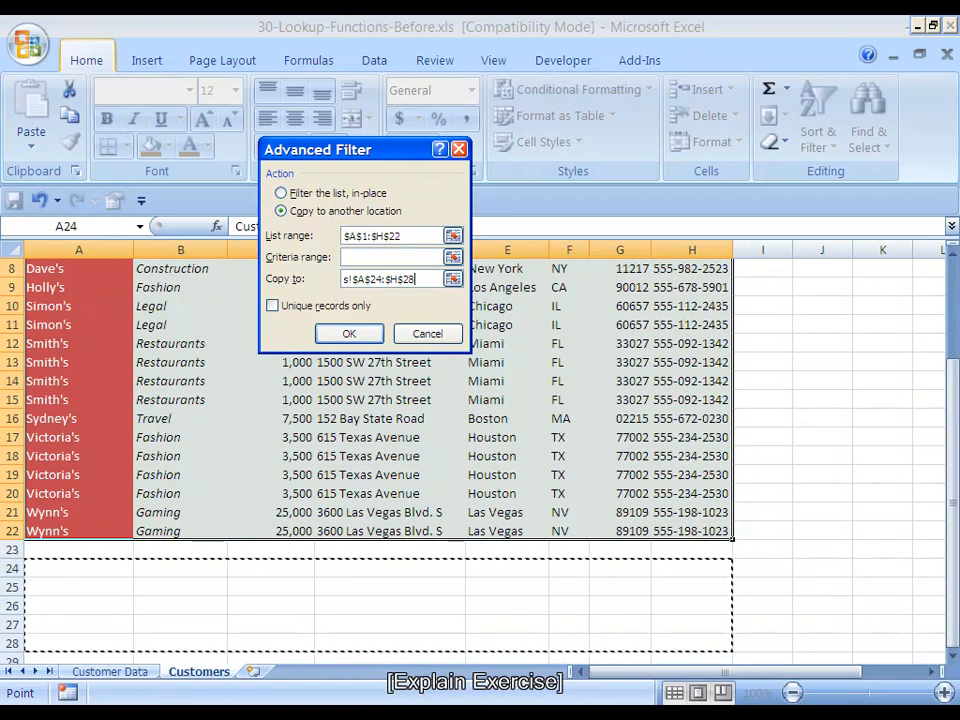
{"action": "key", "text": "shift+Down"}
{"action": "key", "text": "shift+Down"}
{"action": "key", "text": "shift+Down"}
{"action": "key", "text": "shift+Down"}
{"action": "key", "text": "shift+Down"}
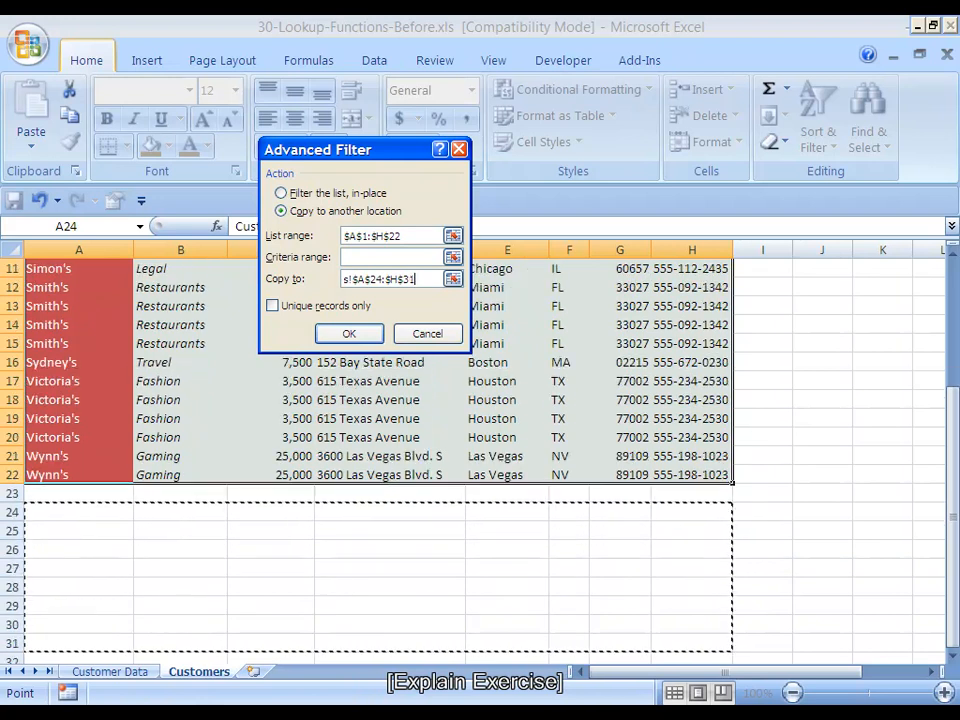
{"action": "key", "text": "shift+Down"}
{"action": "key", "text": "shift+Down"}
{"action": "key", "text": "shift+Down"}
{"action": "key", "text": "shift+Down"}
{"action": "key", "text": "shift+Down"}
{"action": "key", "text": "shift+Down"}
{"action": "key", "text": "shift+Down"}
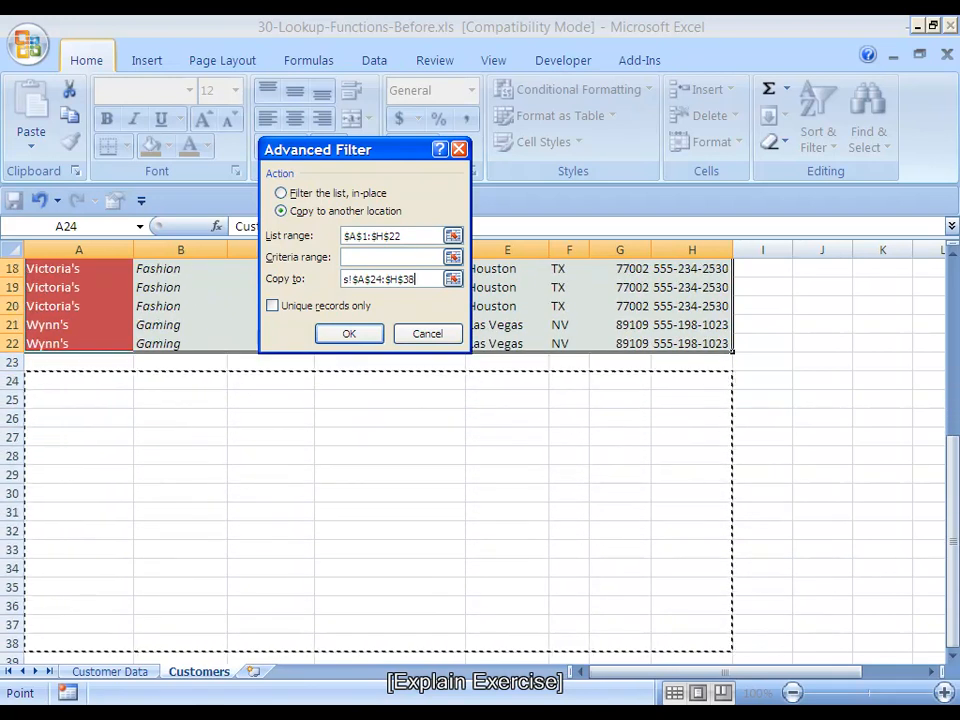
{"action": "key", "text": "shift+Down"}
{"action": "key", "text": "shift+Down"}
{"action": "key", "text": "shift+Down"}
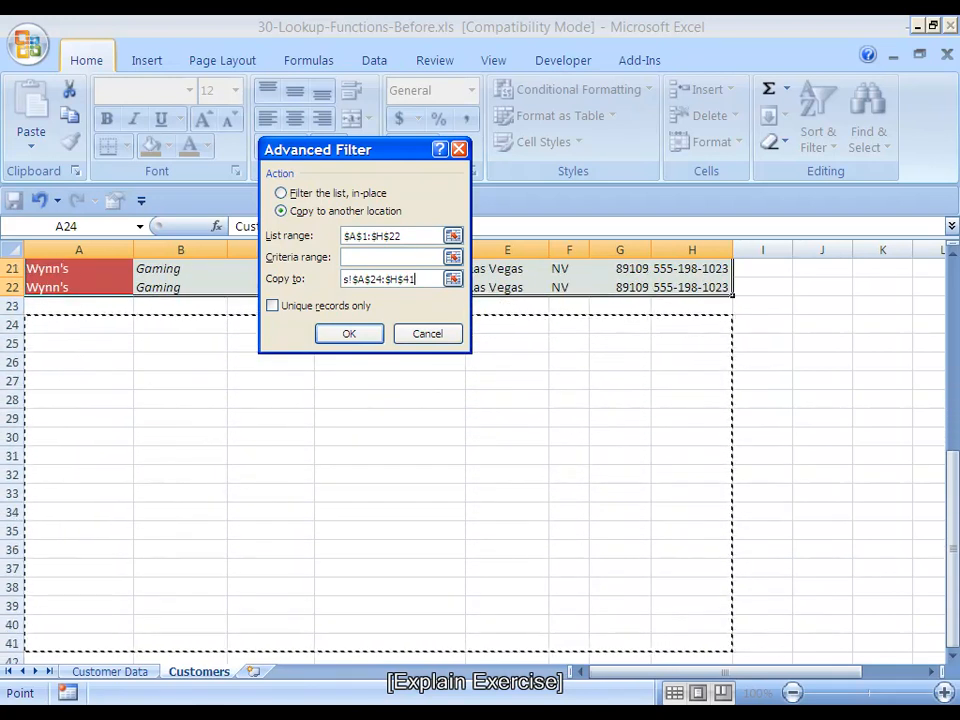
{"action": "key", "text": "shift+Down"}
{"action": "key", "text": "shift+Down"}
{"action": "key", "text": "shift+Down"}
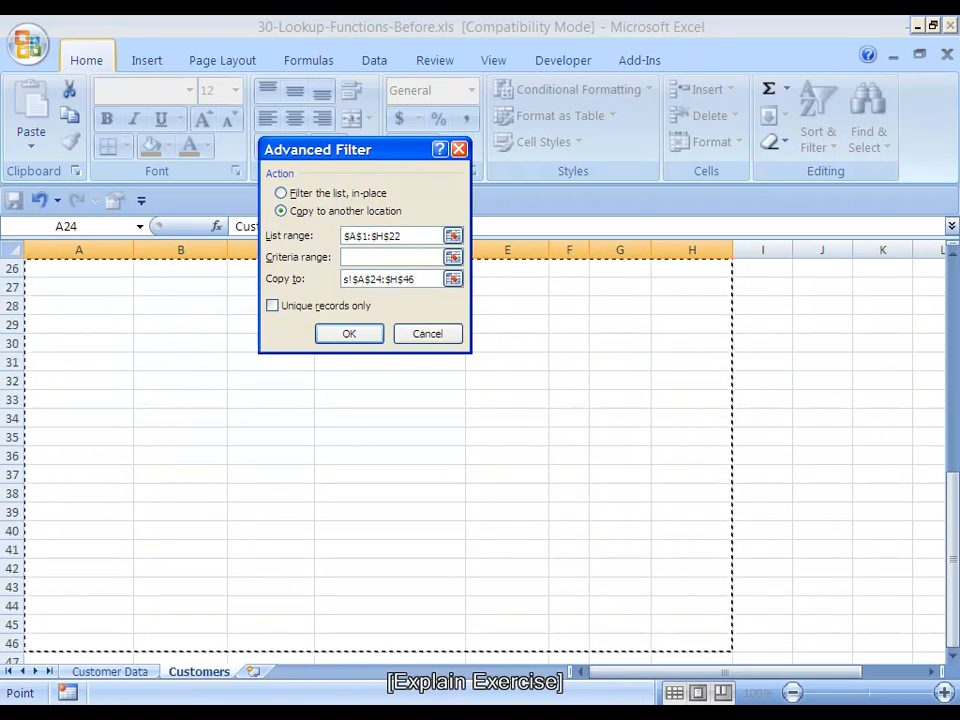
{"action": "key", "text": "alt+r"}
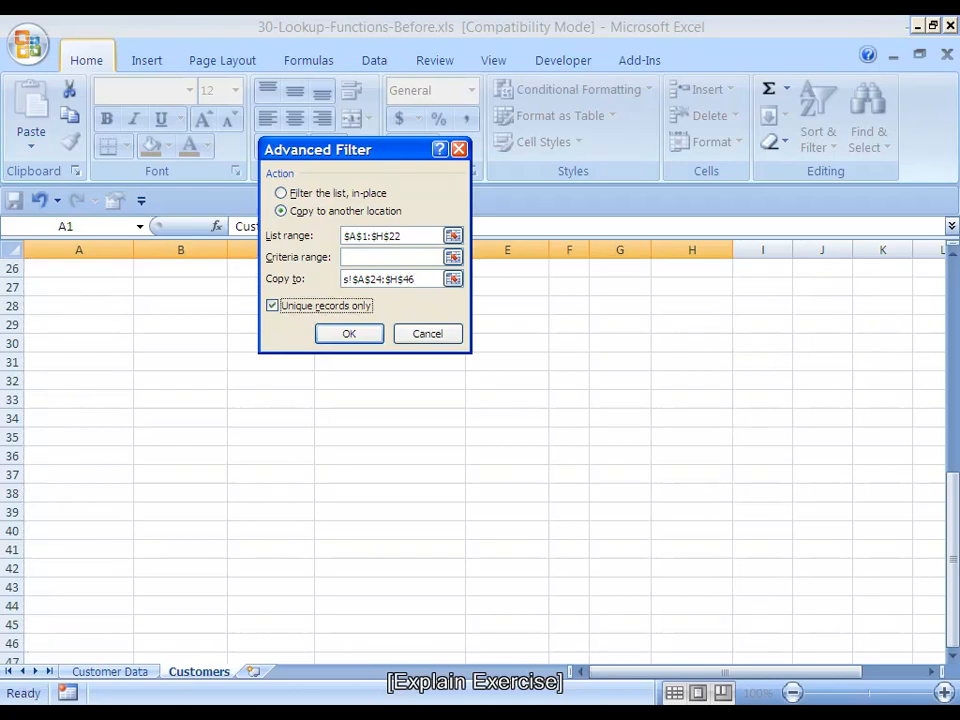
{"action": "key", "text": "Return"}
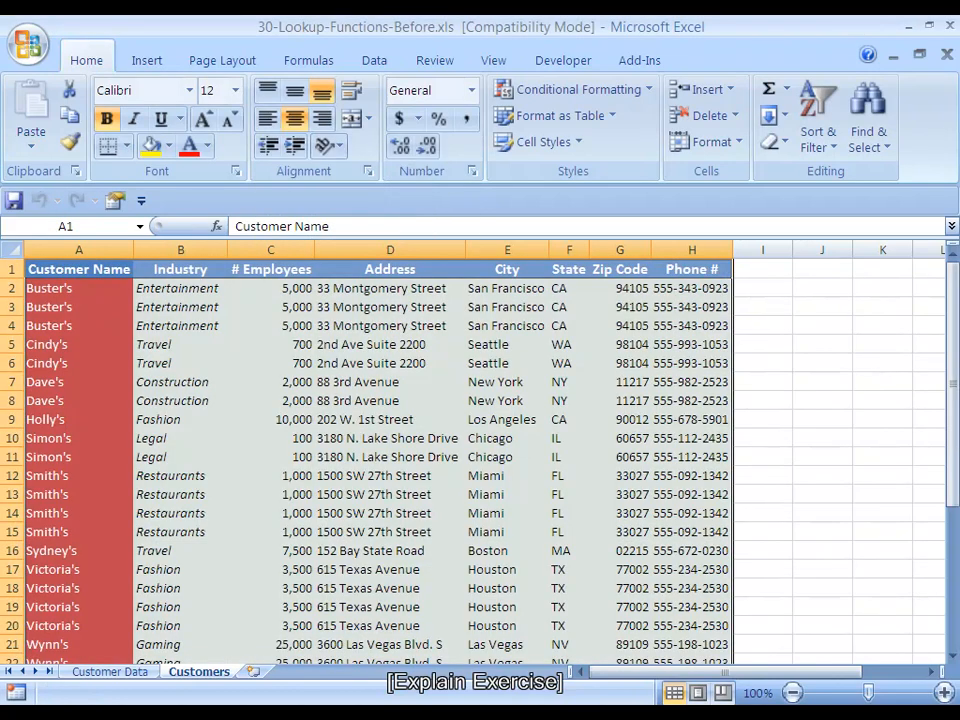
- Go through the extracted customer list below the original data, from its last record back up to its first
{"action": "key", "text": "Down"}
{"action": "key", "text": "ctrl+Down"}
{"action": "key", "text": "Down"}
{"action": "key", "text": "Down"}
{"action": "key", "text": "Down"}
{"action": "key", "text": "Down"}
{"action": "key", "text": "Down"}
{"action": "key", "text": "Down"}
{"action": "key", "text": "Down"}
{"action": "key", "text": "Down"}
{"action": "key", "text": "Down"}
{"action": "key", "text": "Down"}
{"action": "key", "text": "Down"}
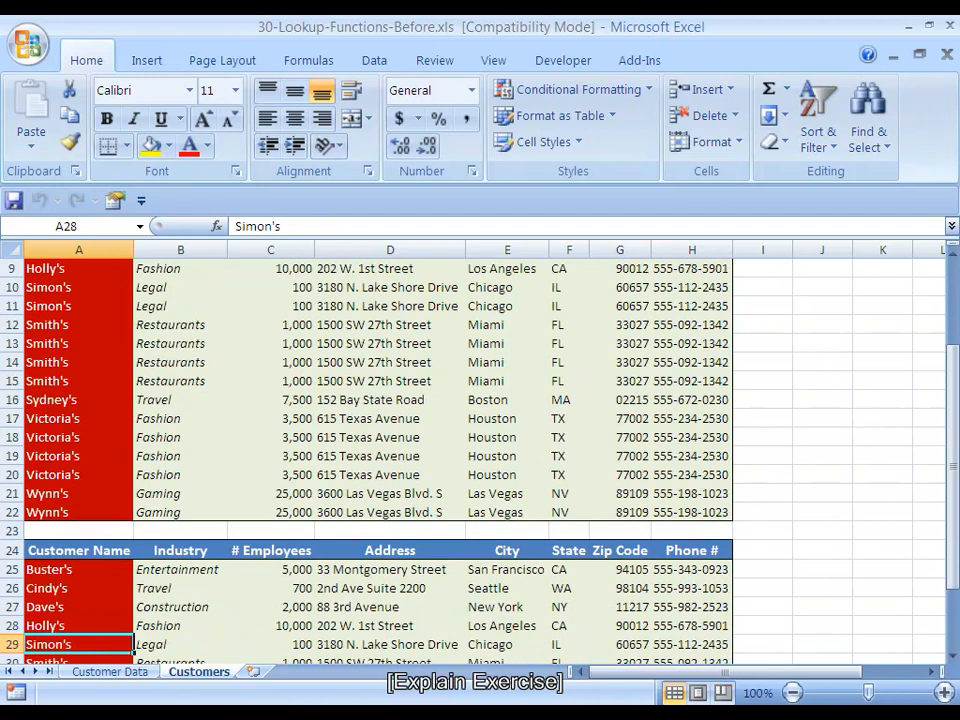
{"action": "key", "text": "Down"}
{"action": "key", "text": "Up"}
{"action": "key", "text": "Up"}
{"action": "key", "text": "Up"}
{"action": "key", "text": "Up"}
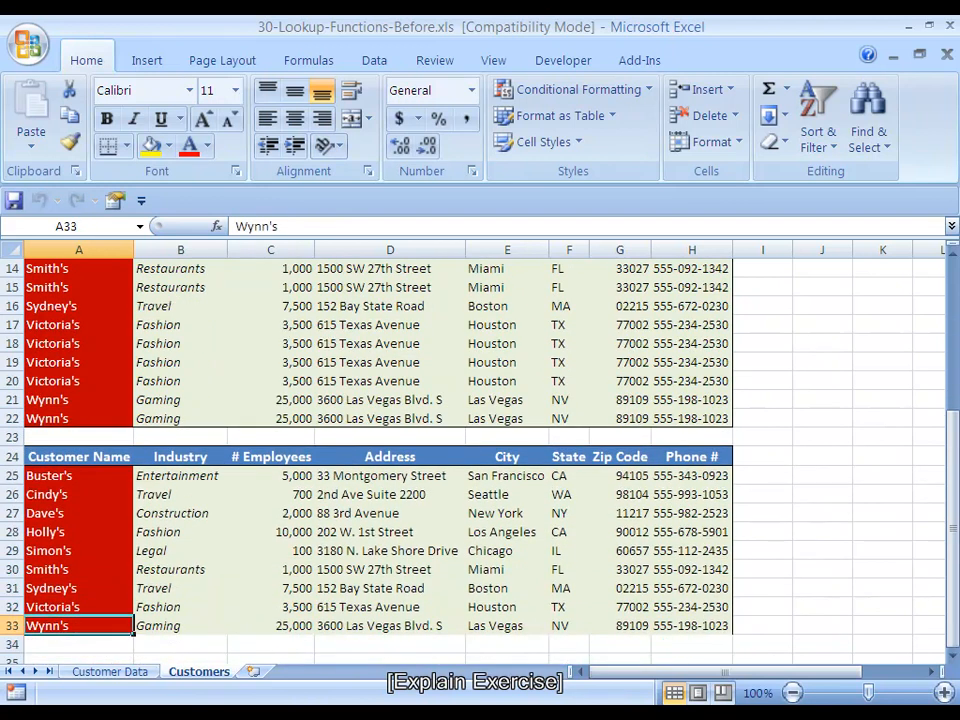
{"action": "key", "text": "Up"}
{"action": "key", "text": "Up"}
{"action": "key", "text": "Up"}
{"action": "key", "text": "Up"}
{"action": "key", "text": "Up"}
{"action": "key", "text": "Up"}
{"action": "key", "text": "Up"}
{"action": "key", "text": "Up"}
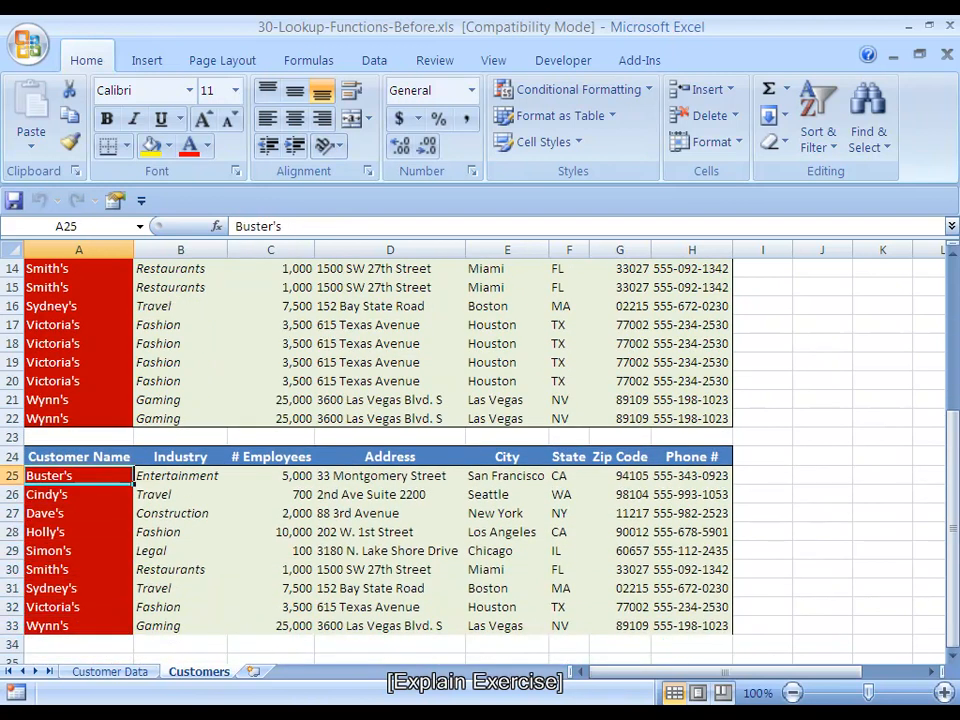
- Compare the original records starting in row 2 with the extracted list, highlighting rows 25 to 33
{"action": "key", "text": "ctrl+Up"}
{"action": "key", "text": "Down"}
{"action": "key", "text": "ctrl+shift+Right"}
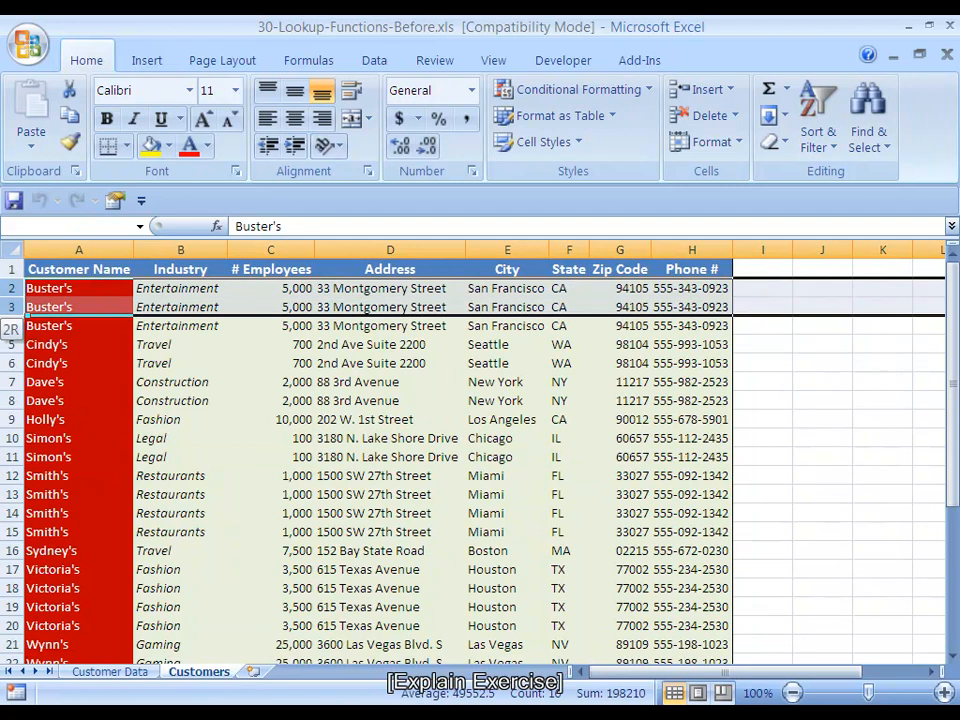
{"action": "key", "text": "ctrl+shift+Down"}
{"action": "key", "text": "Down"}
{"action": "key", "text": "ctrl+Down"}
{"action": "key", "text": "Down"}
{"action": "key", "text": "Down"}
{"action": "key", "text": "Down"}
{"action": "key", "text": "Down"}
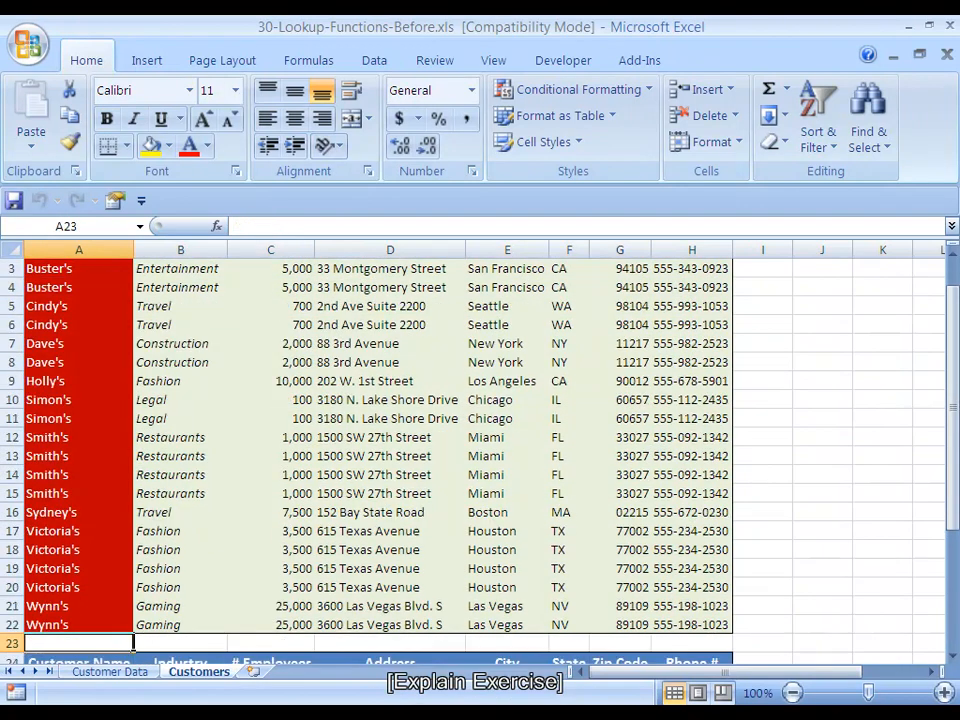
{"action": "key", "text": "ctrl+Down"}
{"action": "key", "text": "Down"}
{"action": "key", "text": "Down"}
{"action": "key", "text": "Down"}
{"action": "key", "text": "Up"}
{"action": "key", "text": "Up"}
{"action": "key", "text": "Up"}
{"action": "key", "text": "Up"}
{"action": "key", "text": "Up"}
{"action": "key", "text": "Up"}
{"action": "key", "text": "Up"}
{"action": "key", "text": "Up"}
{"action": "key", "text": "Up"}
{"action": "key", "text": "Up"}
{"action": "key", "text": "Up"}
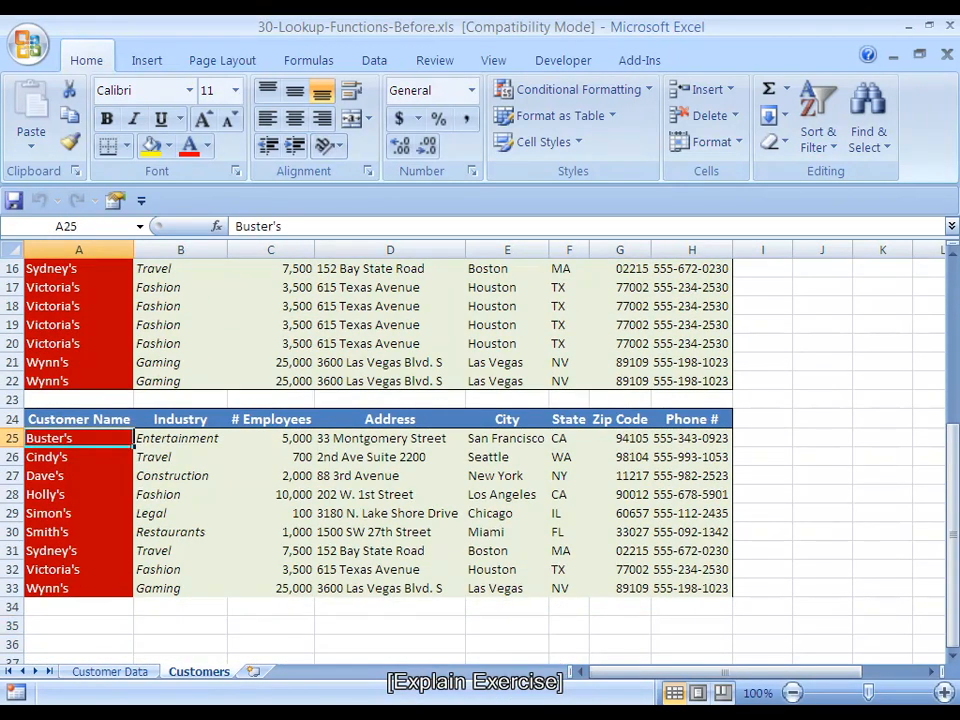
{"action": "key", "text": "shift+space"}
{"action": "key", "text": "ctrl+shift+Down"}
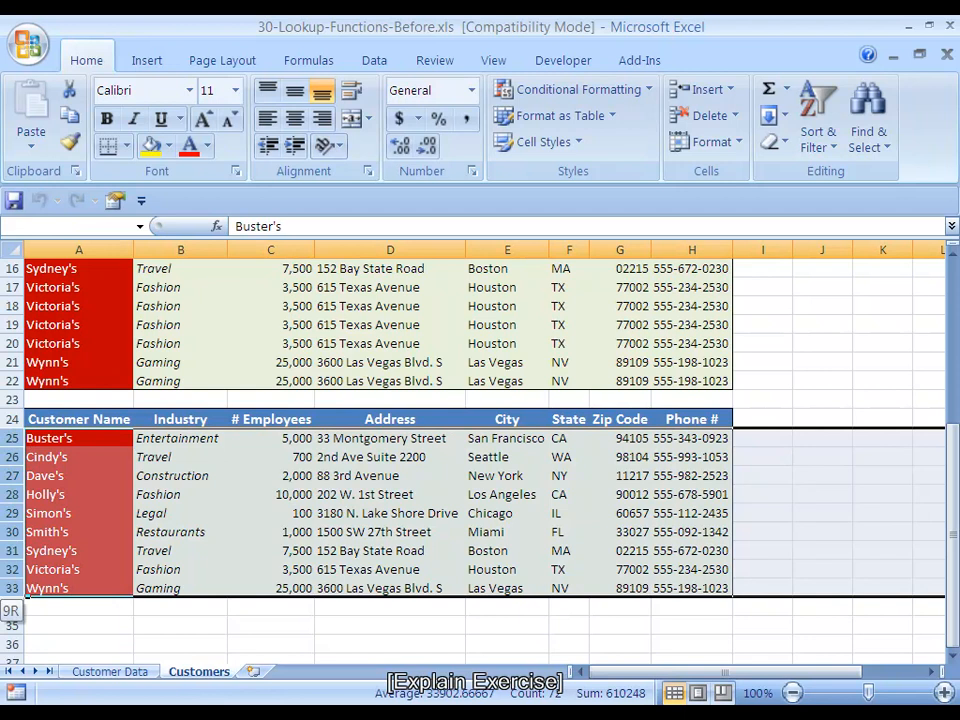
{"action": "key", "text": "Up"}
{"action": "key", "text": "Up"}
- Delete rows 1 to 23, which hold the original list with duplicates and the blank row below it
{"action": "key", "text": "ctrl+Home"}
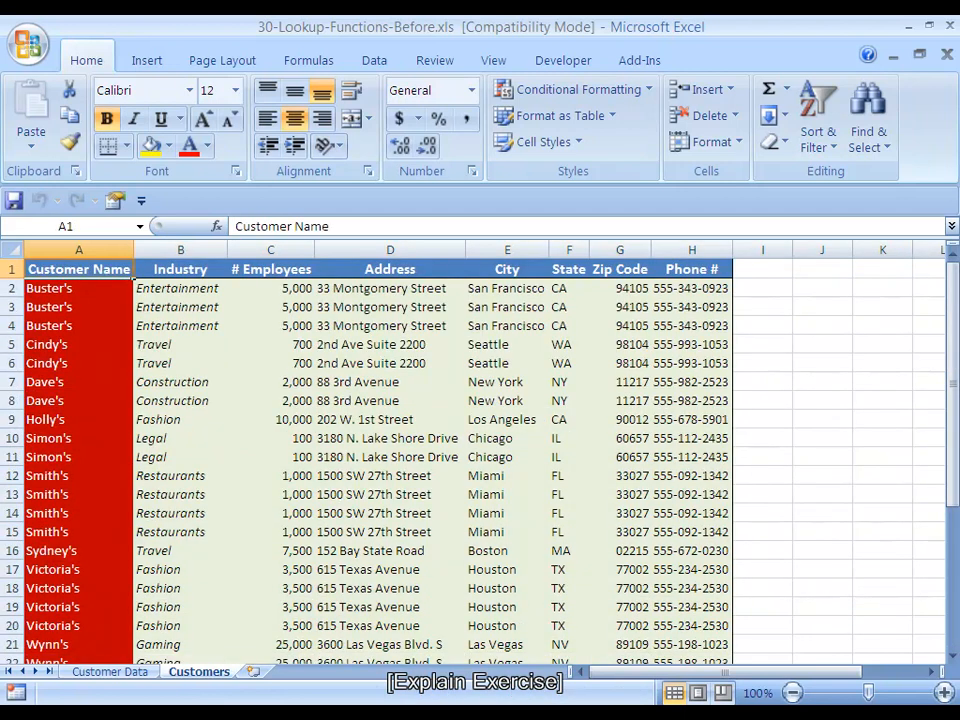
{"action": "key", "text": "shift+space"}
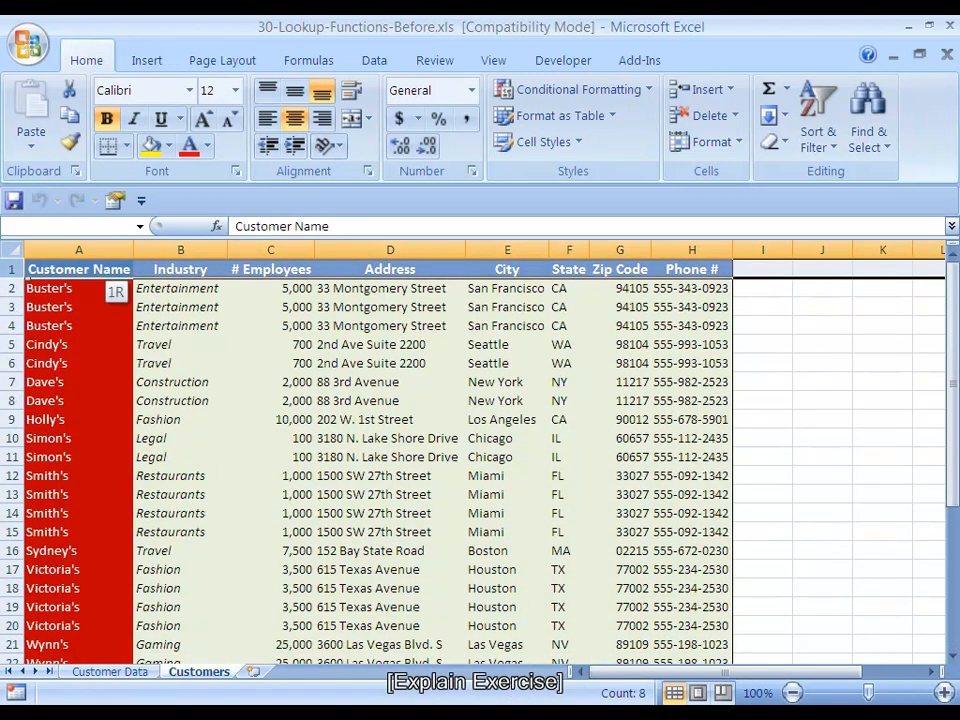
{"action": "key", "text": "ctrl+shift+Down"}
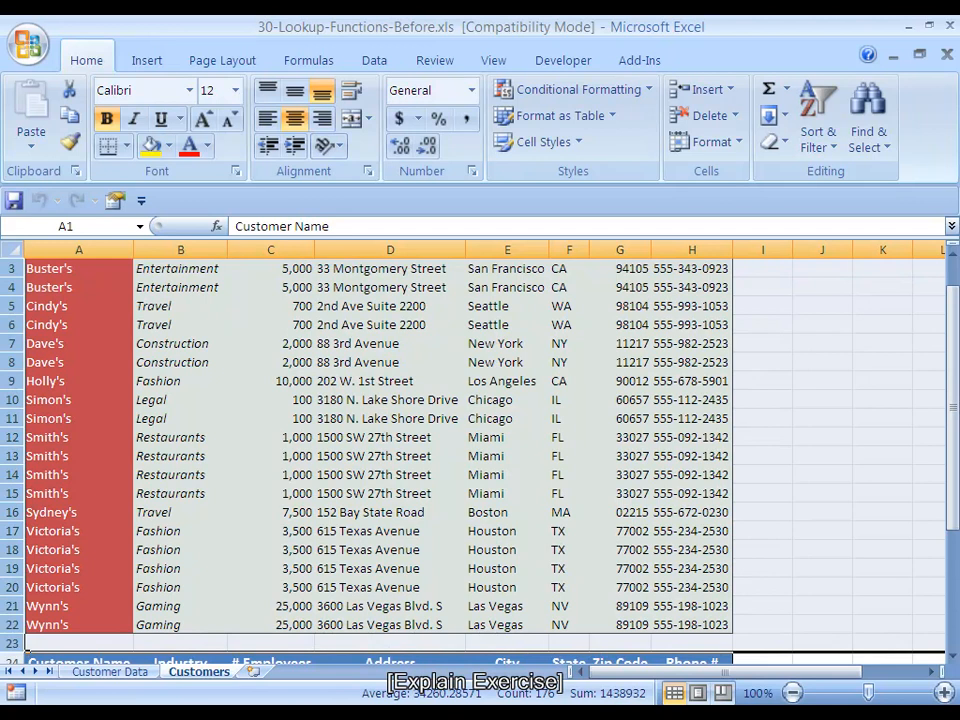
{"action": "key", "text": "alt+e"}
{"action": "key", "text": "d"}
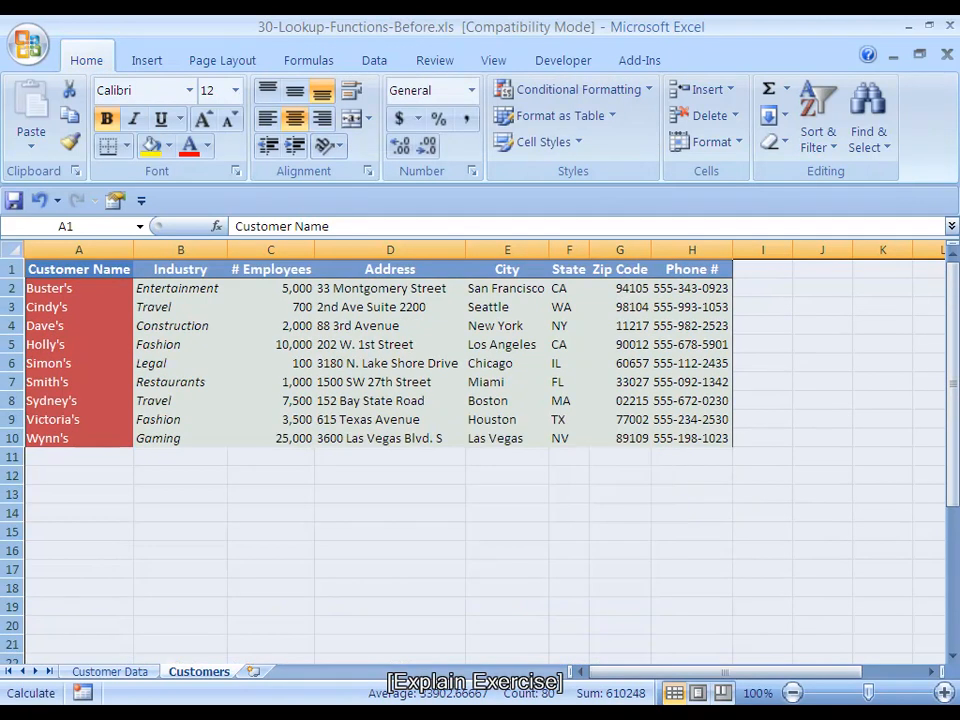
- Add a bottom border to the last customer row, A10:H10, on the Customers sheet
{"action": "key", "text": "ctrl+Down"}
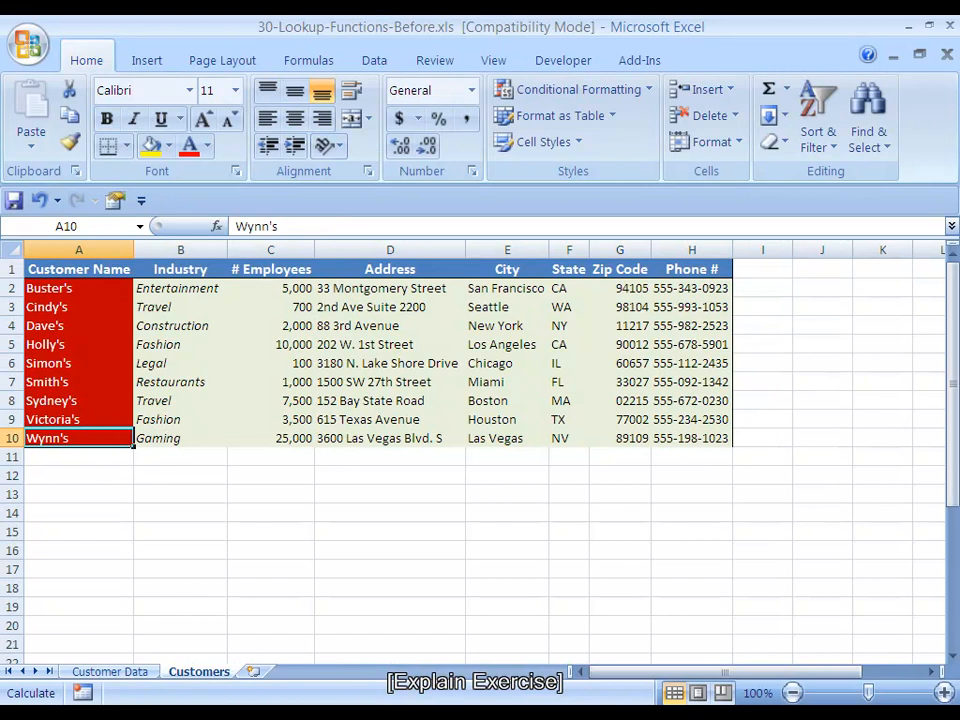
{"action": "key", "text": "ctrl+shift+Right"}
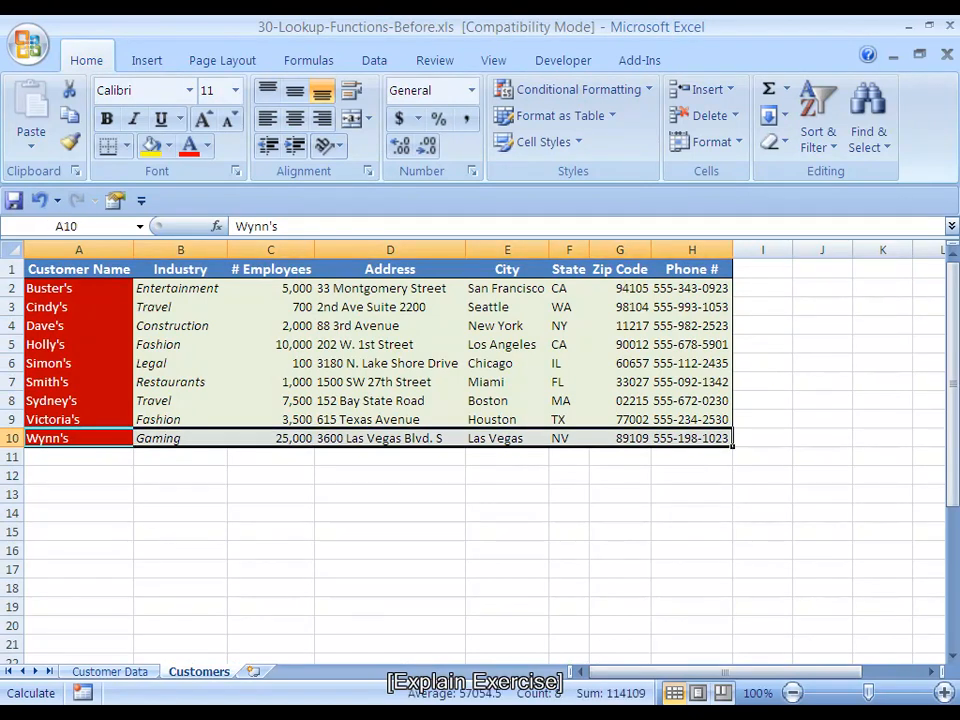
{"action": "key", "text": "ctrl+1"}
{"action": "key", "text": "ctrl+Tab"}
{"action": "key", "text": "ctrl+Tab"}
{"action": "key", "text": "ctrl+Tab"}
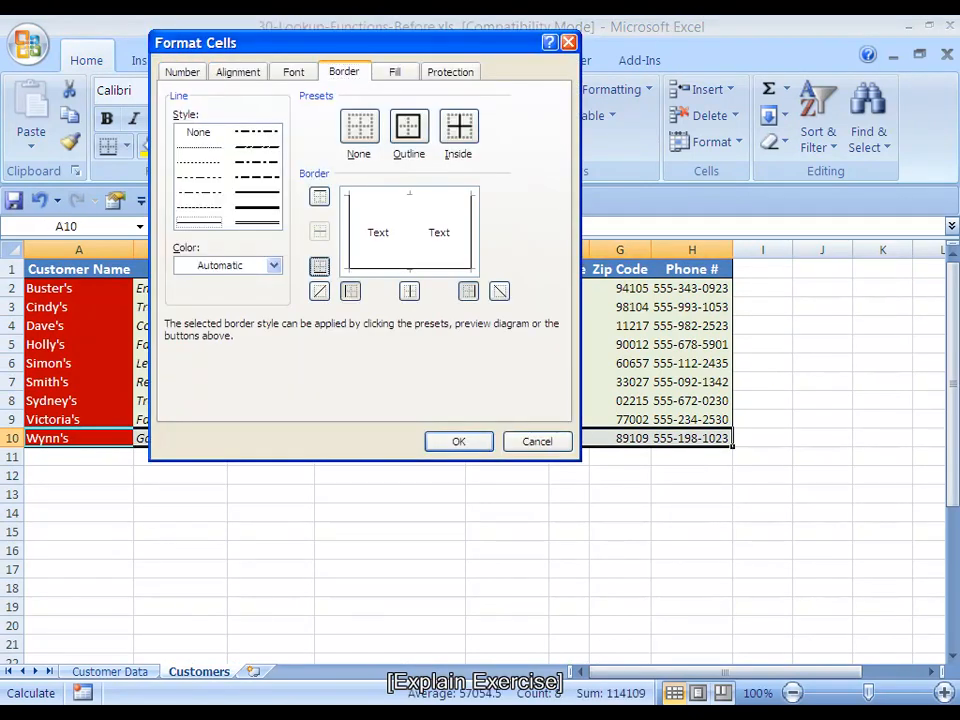
{"action": "key", "text": "Return"}
{"action": "key", "text": "Right"}
{"action": "key", "text": "Left"}
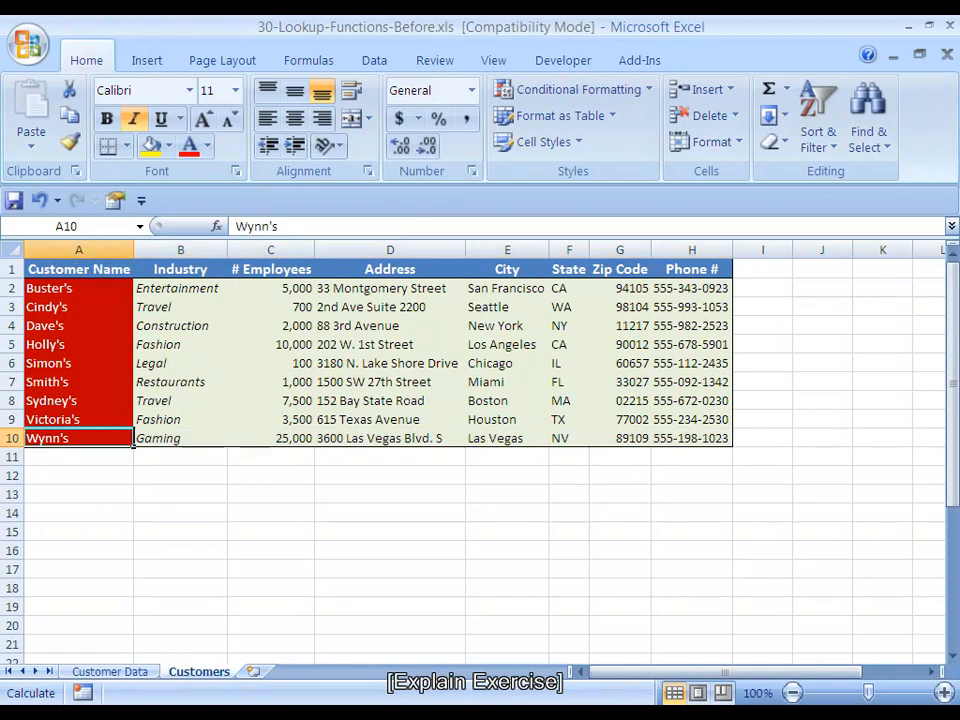
{"action": "key", "text": "ctrl+Up"}
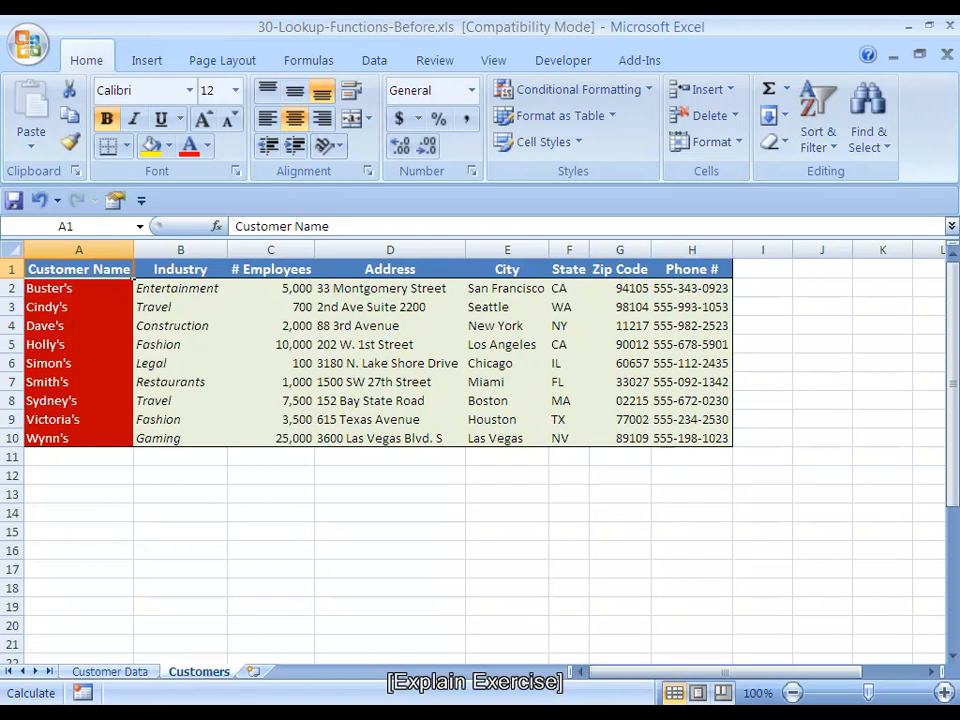
- Delete the Address through Phone # columns, I to M, from the Customer Data sheet
{"action": "key", "text": "ctrl+Page_Up"}
{"action": "key", "text": "Up"}
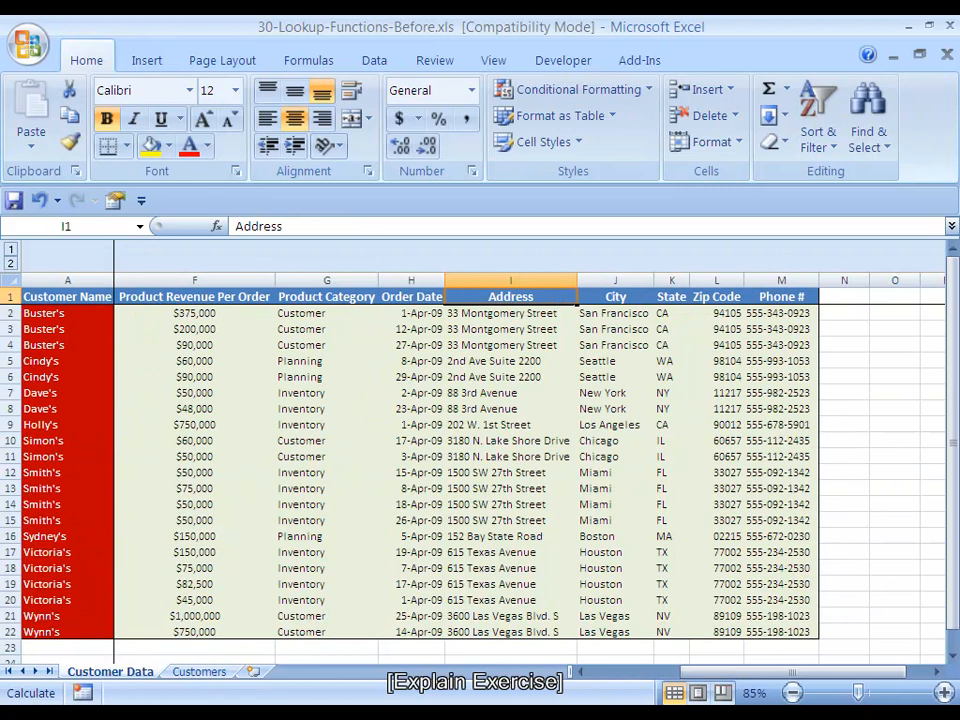
{"action": "key", "text": "ctrl+space"}
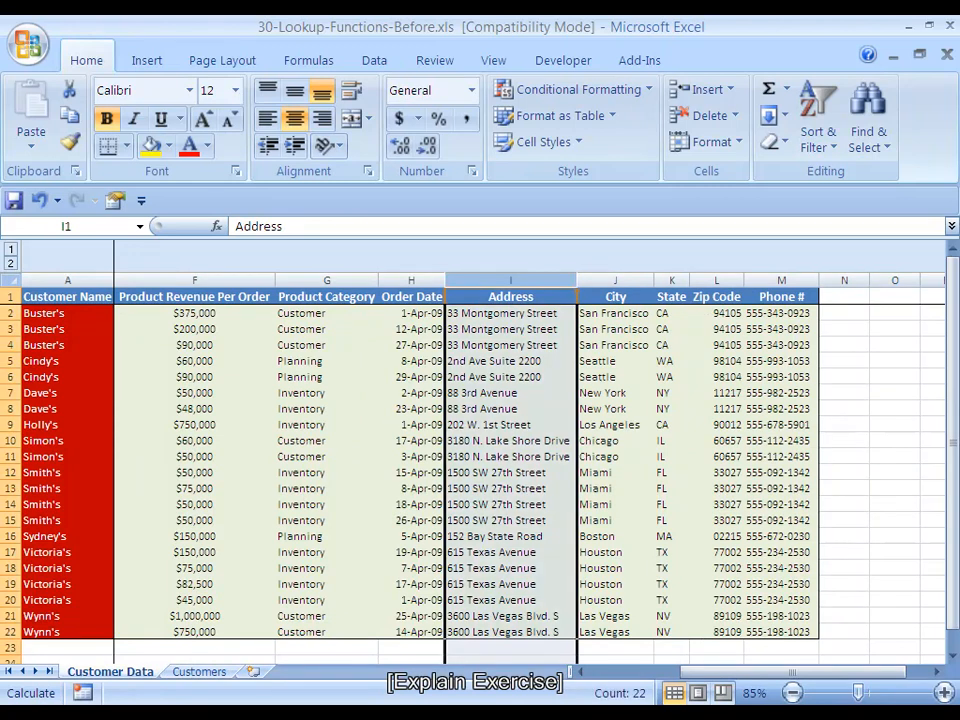
{"action": "key", "text": "shift+Right"}
{"action": "key", "text": "shift+Right"}
{"action": "key", "text": "shift+Right"}
{"action": "key", "text": "shift+Right"}
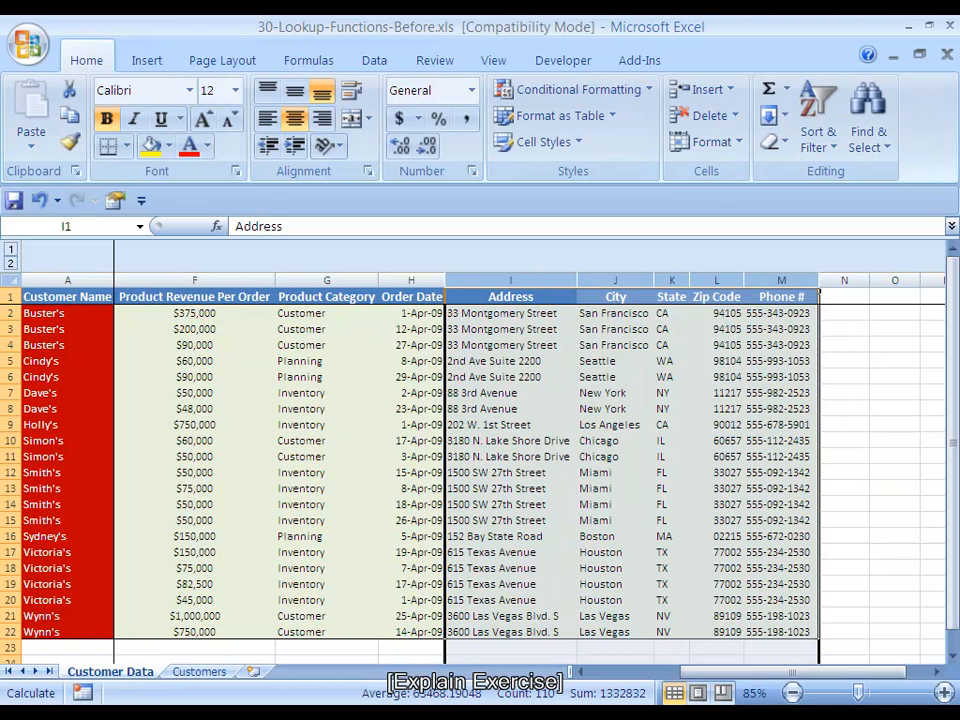
{"action": "key", "text": "ctrl+Page_Down"}
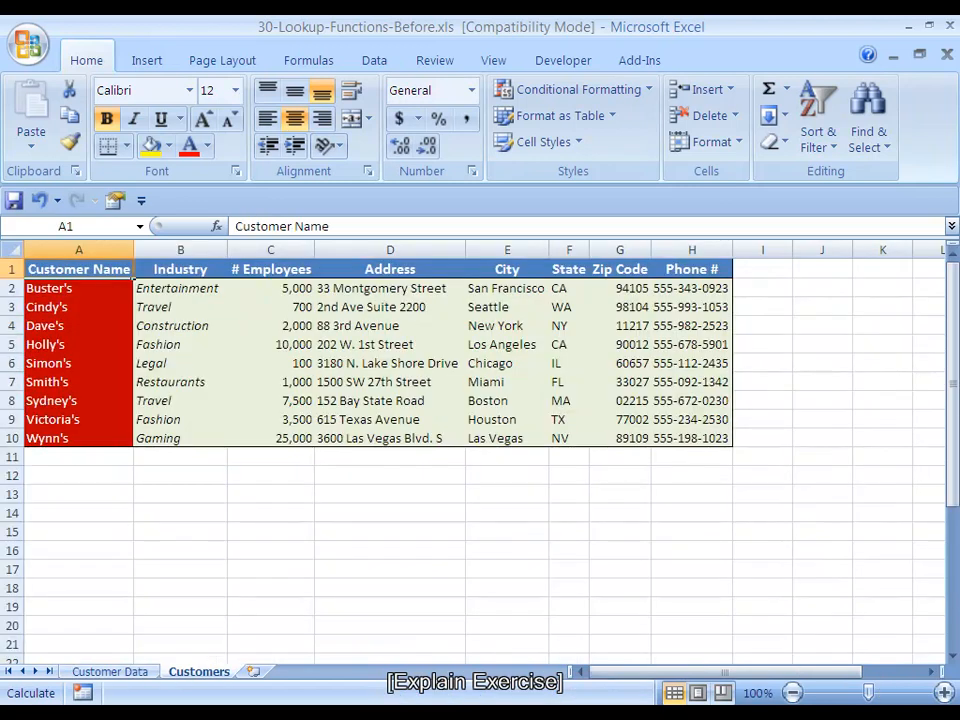
{"action": "key", "text": "ctrl+Page_Up"}
{"action": "key", "text": "alt+e"}
{"action": "key", "text": "d"}
- Add a right border along the Order Date column, H1:H22, on the Customer Data sheet
{"action": "key", "text": "Left"}
{"action": "key", "text": "Left"}
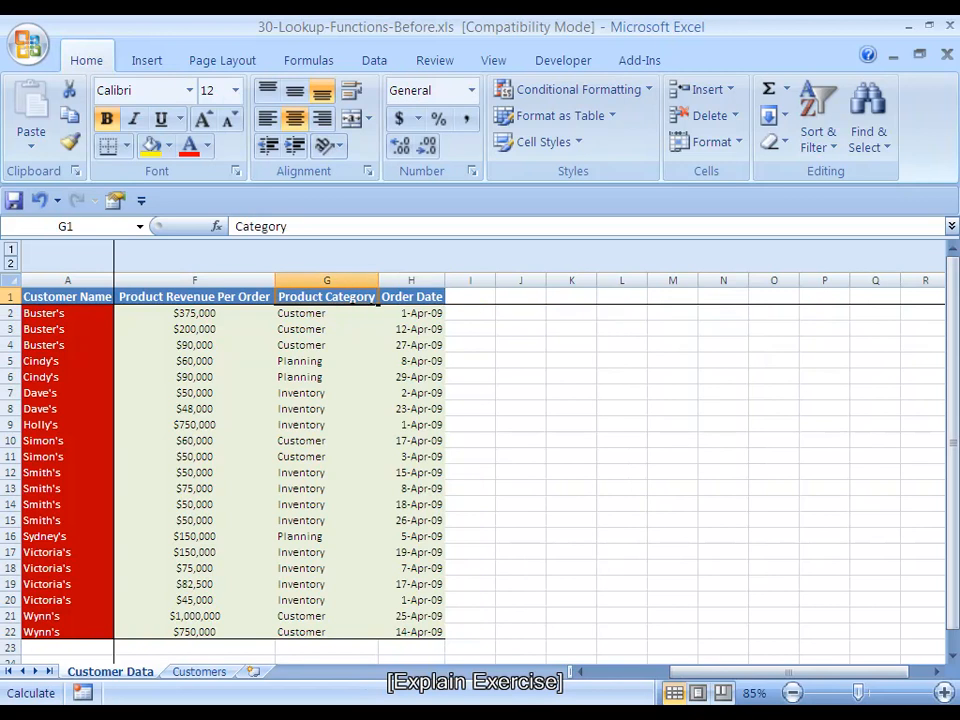
{"action": "key", "text": "Left"}
{"action": "key", "text": "Left"}
{"action": "key", "text": "Left"}
{"action": "key", "text": "Left"}
{"action": "key", "text": "Left"}
{"action": "key", "text": "Left"}
{"action": "key", "text": "Right"}
{"action": "key", "text": "Right"}
{"action": "key", "text": "Right"}
{"action": "key", "text": "Right"}
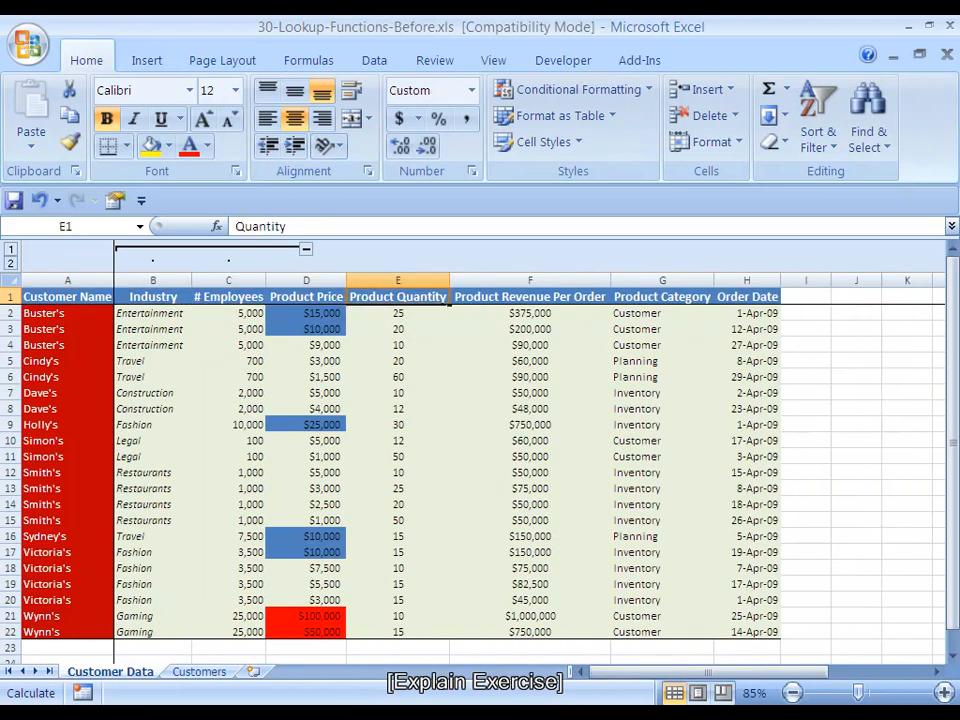
{"action": "key", "text": "Right"}
{"action": "key", "text": "Right"}
{"action": "key", "text": "Right"}
{"action": "key", "text": "ctrl+shift+Down"}
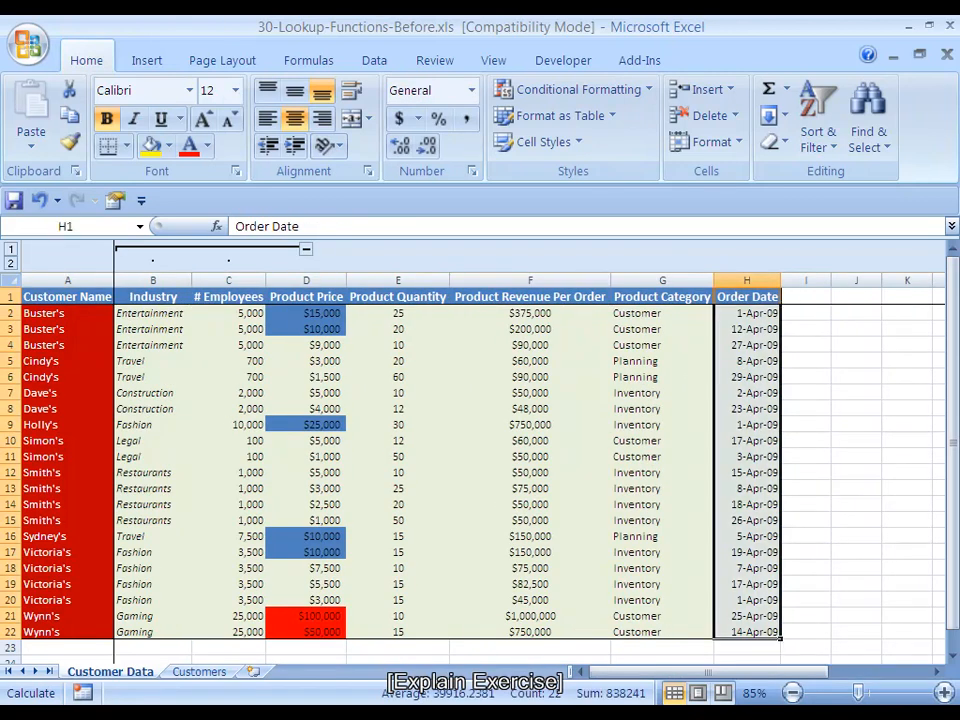
{"action": "key", "text": "ctrl+1"}
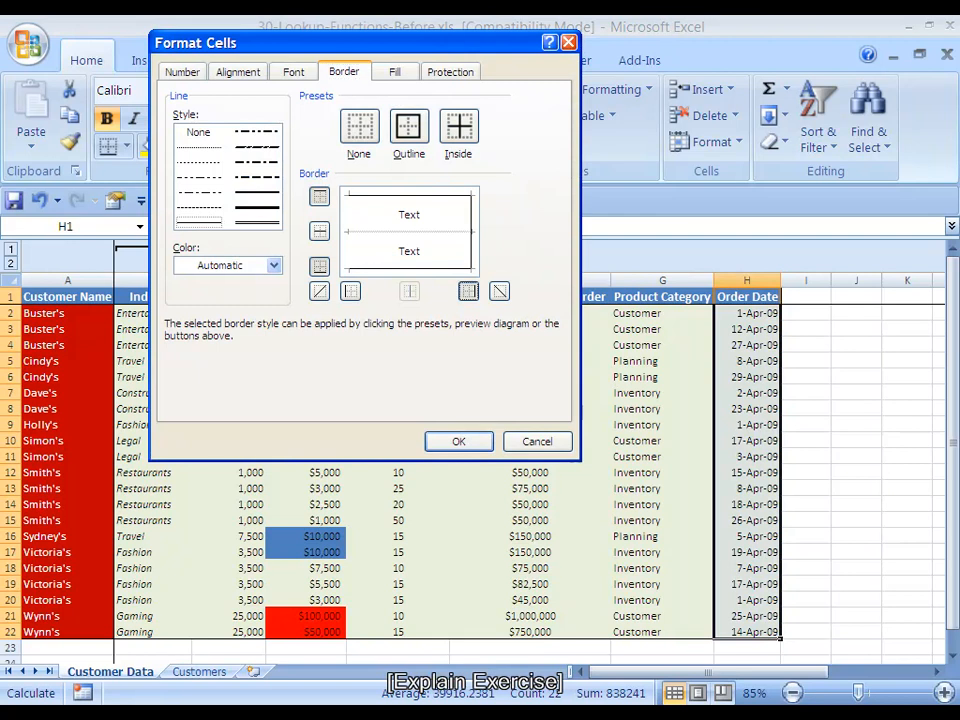
{"action": "key", "text": "Escape"}
- Examine the repeated Industry and # Employees entries in B2:C22 on the Customer Data sheet
{"action": "key", "text": "Left"}
{"action": "key", "text": "Left"}
{"action": "key", "text": "Home"}
{"action": "key", "text": "Right"}
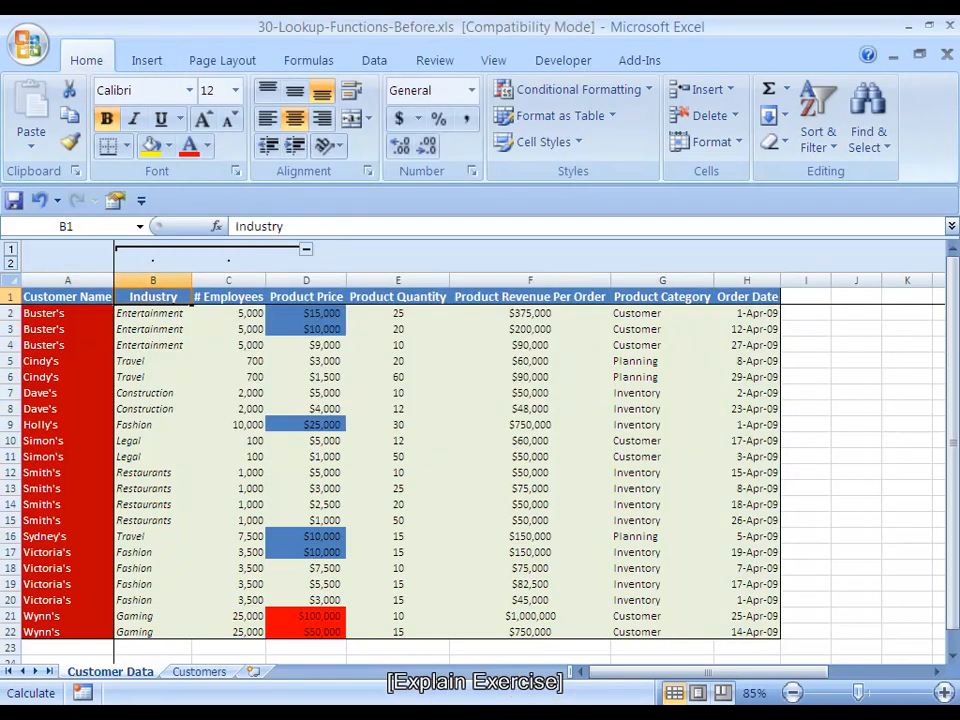
{"action": "key", "text": "Down"}
{"action": "key", "text": "Down"}
{"action": "key", "text": "Up"}
{"action": "key", "text": "Right"}
{"action": "key", "text": "Left"}
{"action": "key", "text": "ctrl+shift+Down"}
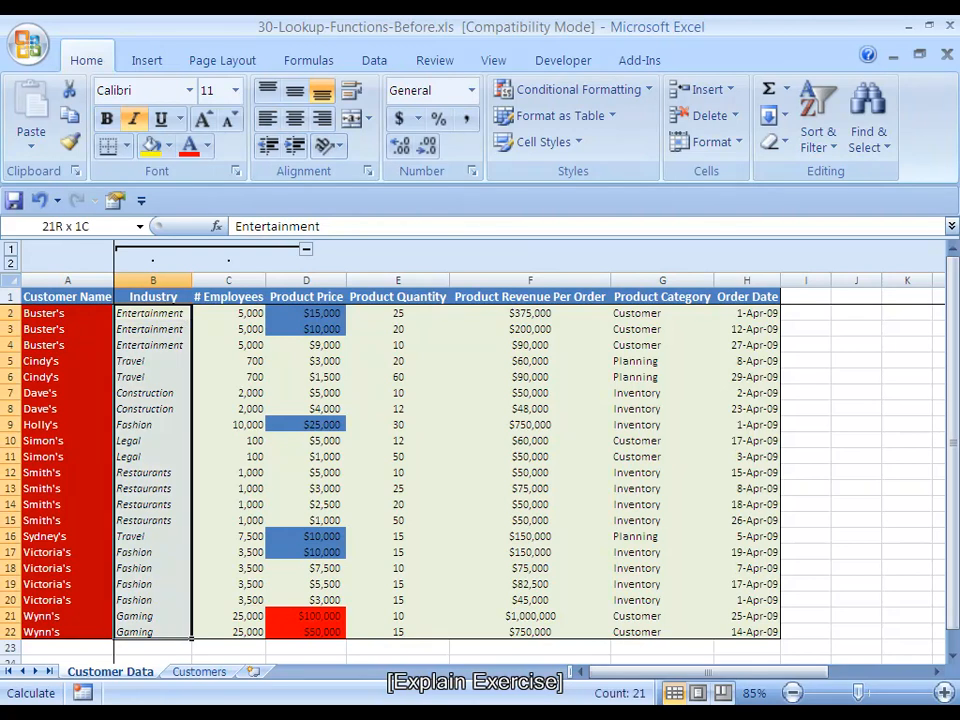
{"action": "key", "text": "shift+Right"}
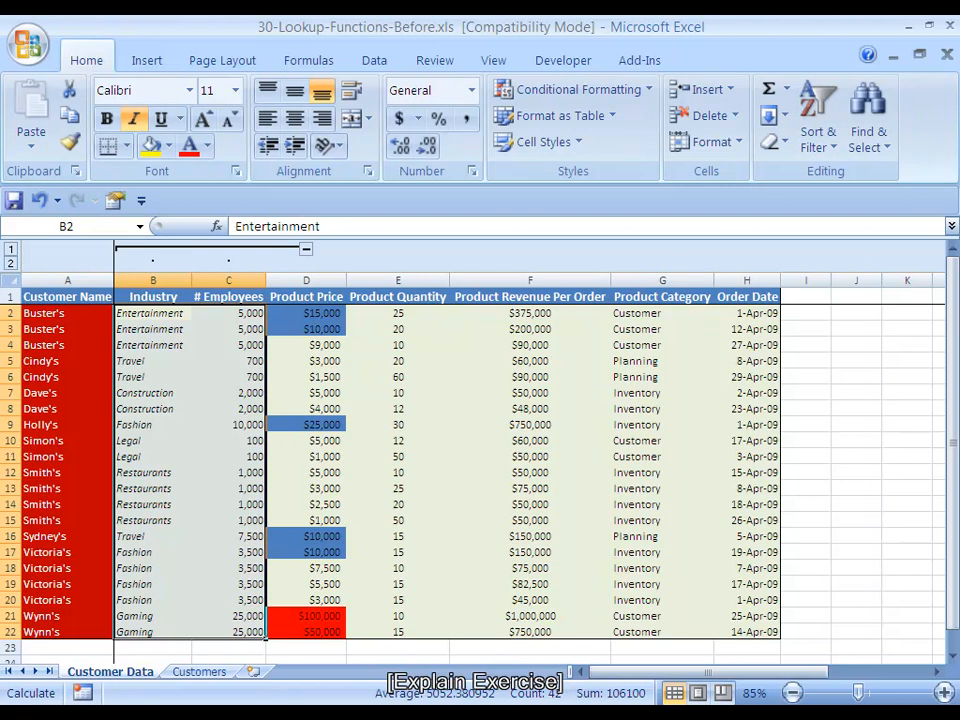
{"action": "key", "text": "Right"}
{"action": "key", "text": "Right"}
{"action": "key", "text": "Down"}
{"action": "key", "text": "Down"}
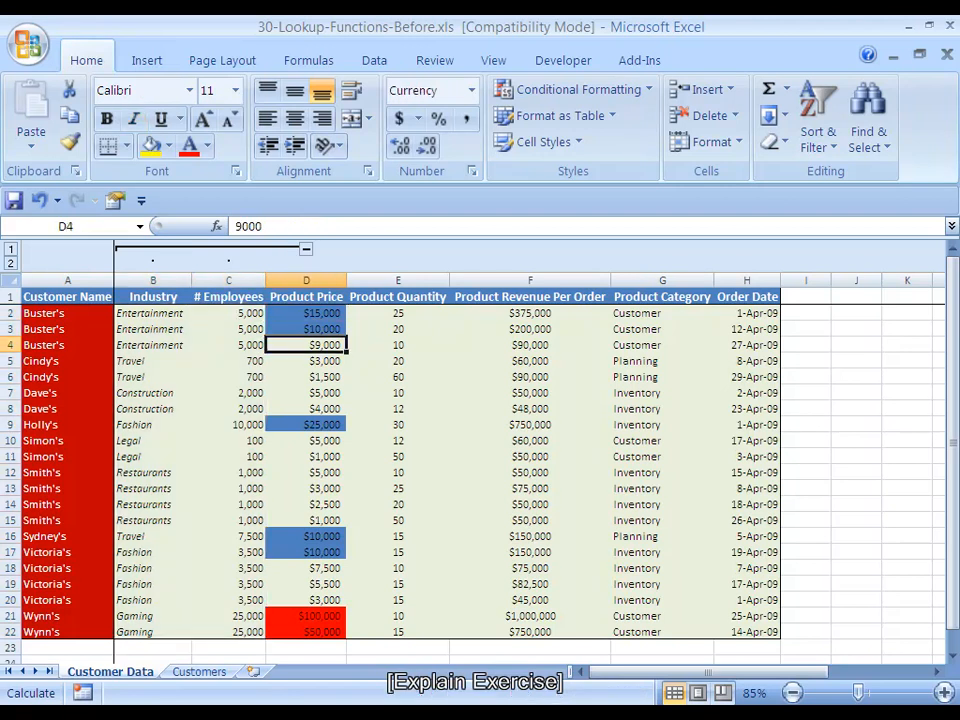
{"action": "key", "text": "Left"}
{"action": "key", "text": "Left"}
{"action": "key", "text": "Right"}
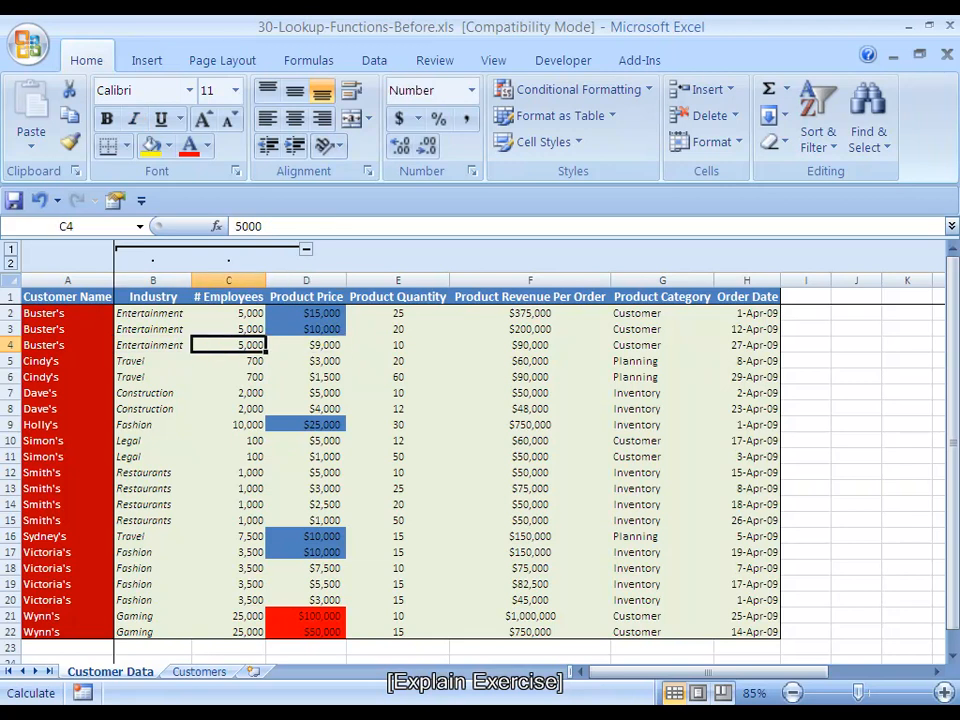
{"action": "key", "text": "Left"}
{"action": "key", "text": "Up"}
{"action": "key", "text": "Up"}
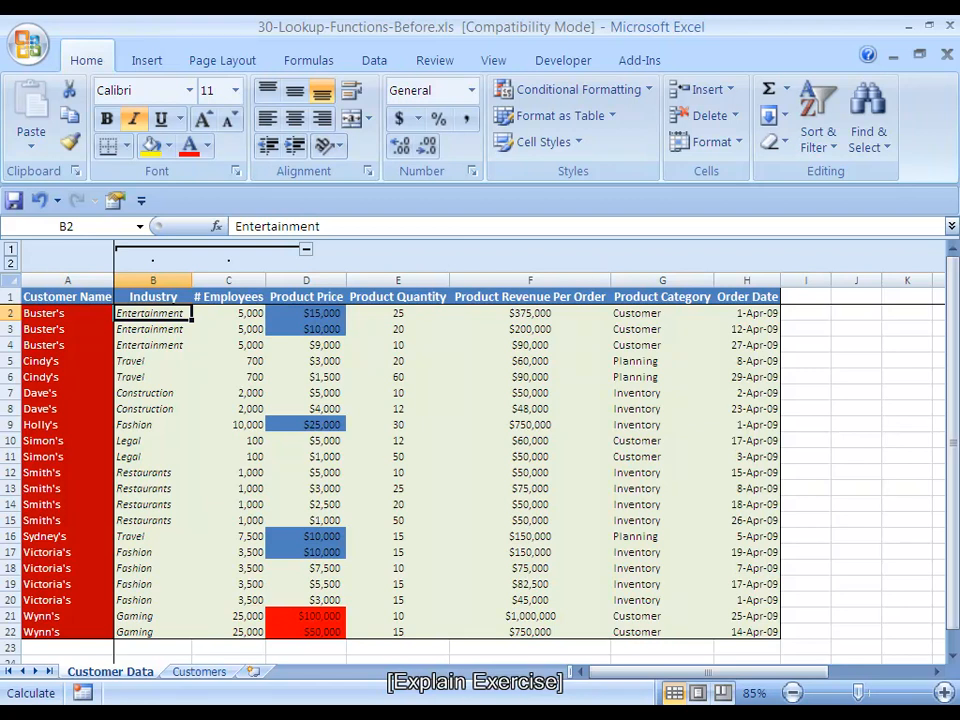
- Start a VLOOKUP formula in B2 with the column-locked reference $A2 as its lookup value
{"action": "type", "text": "=VLOOKUP("}
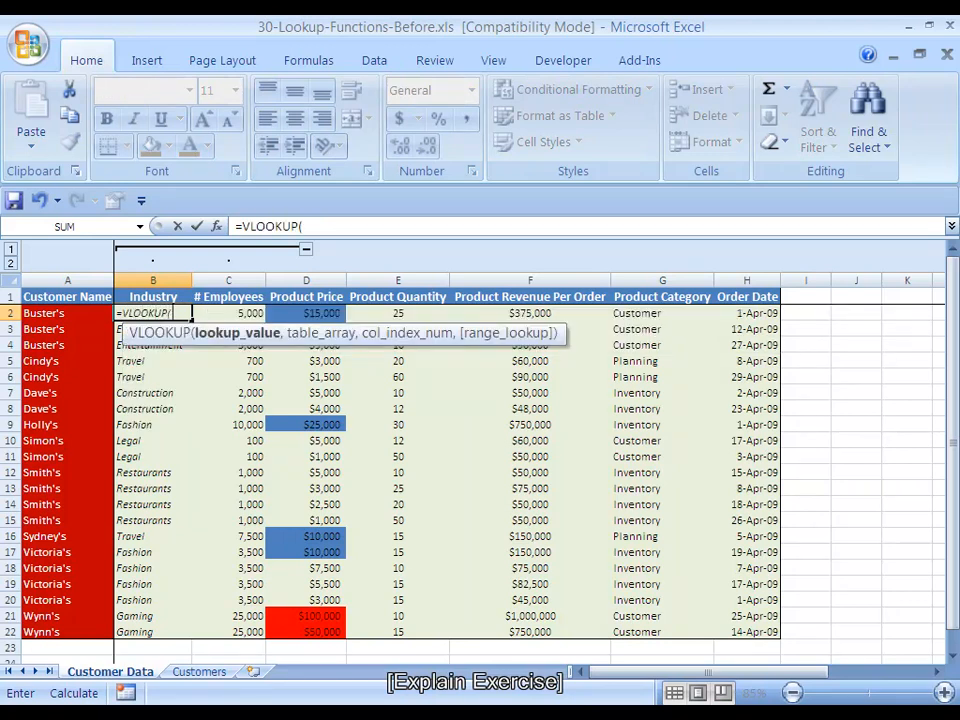
{"action": "key", "text": "Left"}
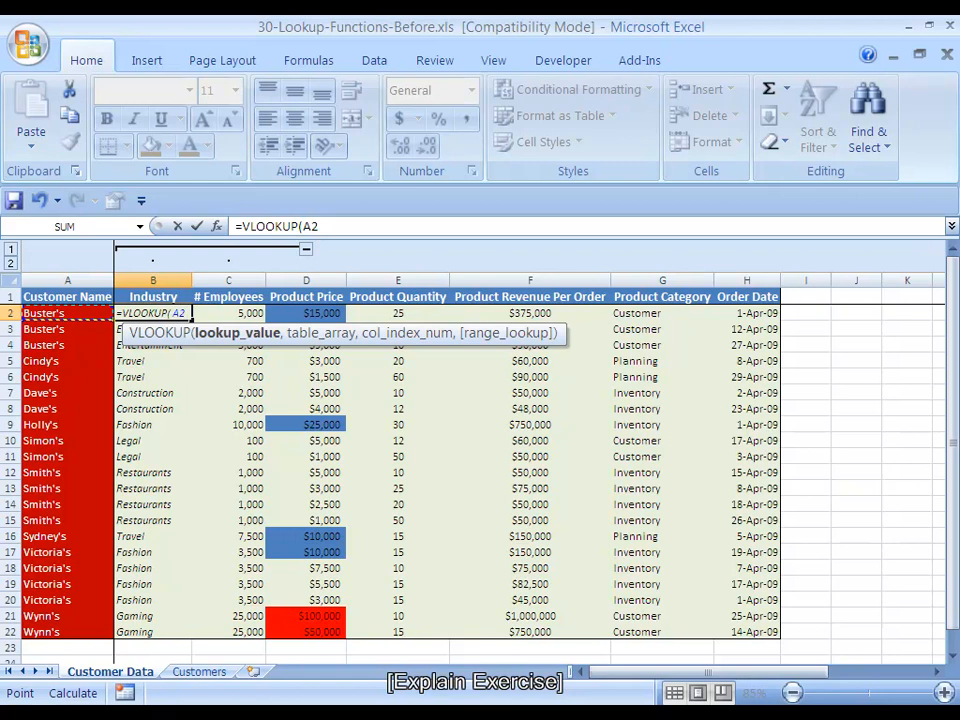
{"action": "key", "text": "F4"}
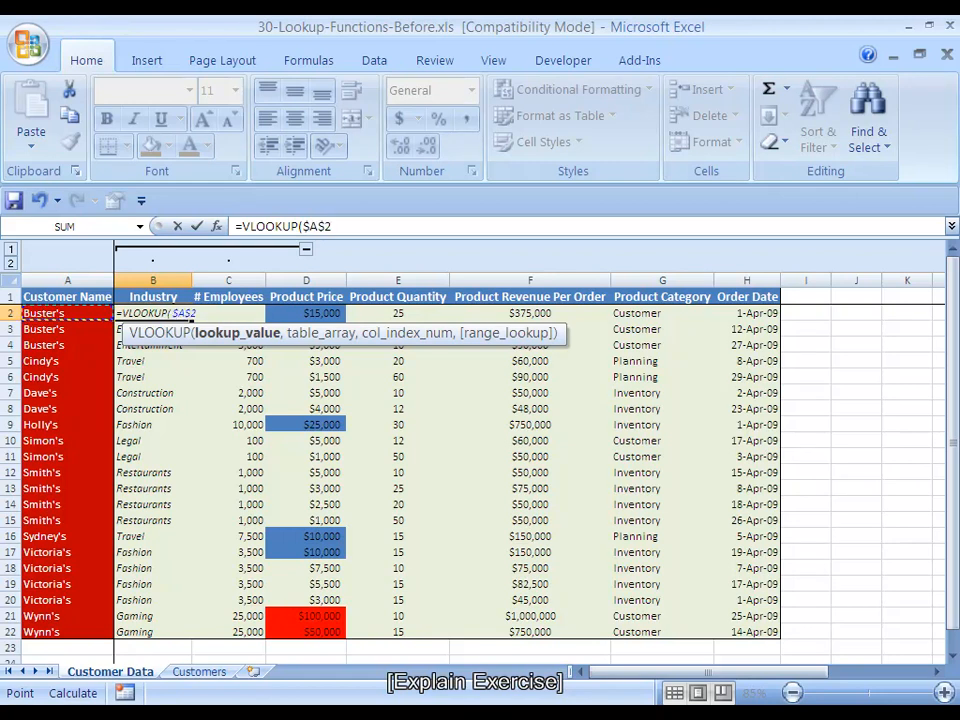
{"action": "key", "text": "F4"}
{"action": "key", "text": "F4"}
{"action": "key", "text": "F4"}
{"action": "key", "text": "F4"}
{"action": "key", "text": "F4"}
{"action": "key", "text": "F4"}
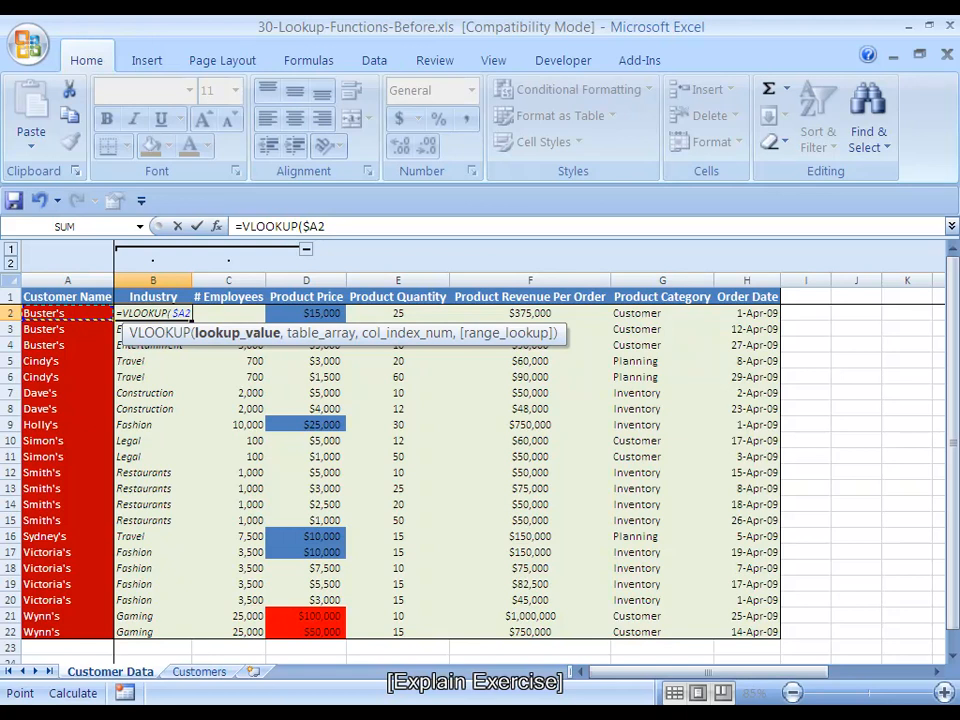
- Set the VLOOKUP table array to the absolute range Customers!$A$1:$H$10
{"action": "type", "text": ","}
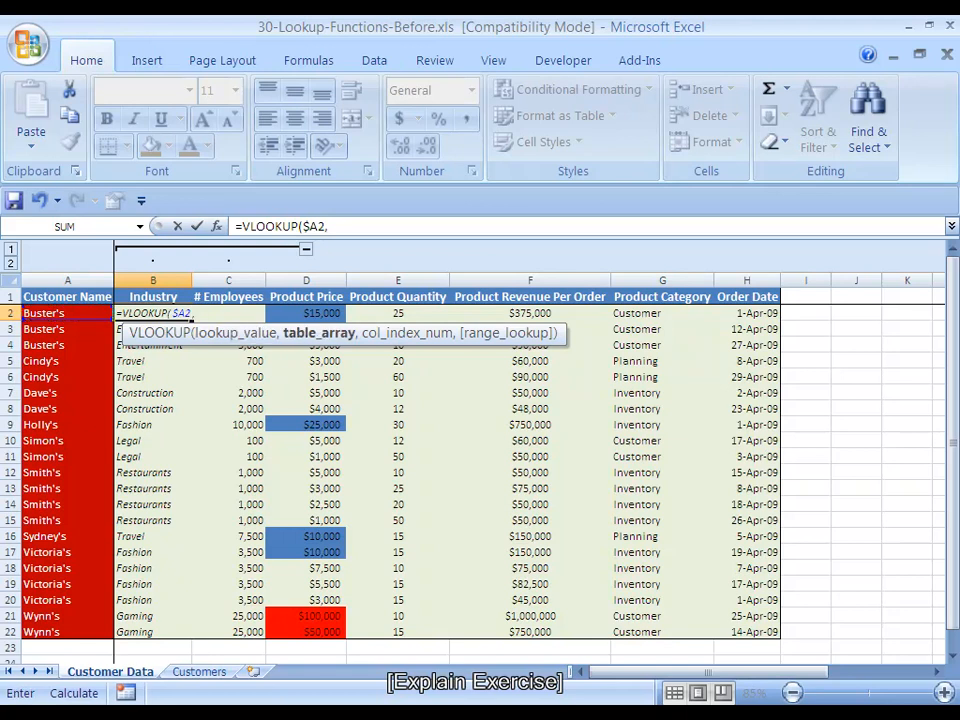
{"action": "key", "text": "ctrl+Page_Down"}
{"action": "left_click", "coordinate": [180, 269]}
{"action": "left_click_drag", "start_coordinate": [78, 269], "coordinate": [725, 445]}
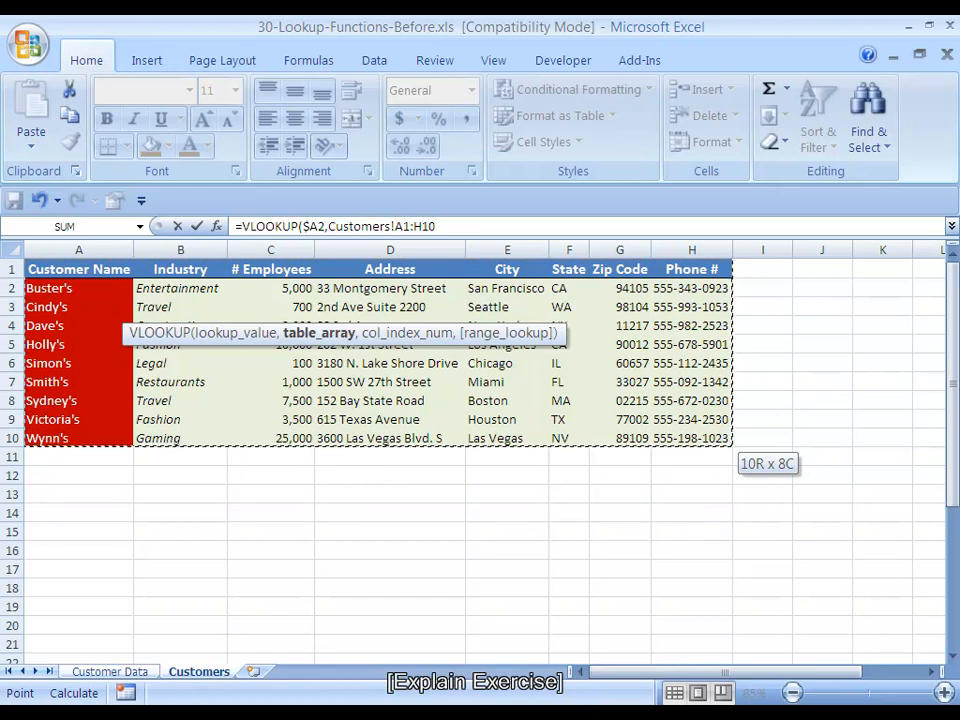
{"action": "key", "text": "F4"}
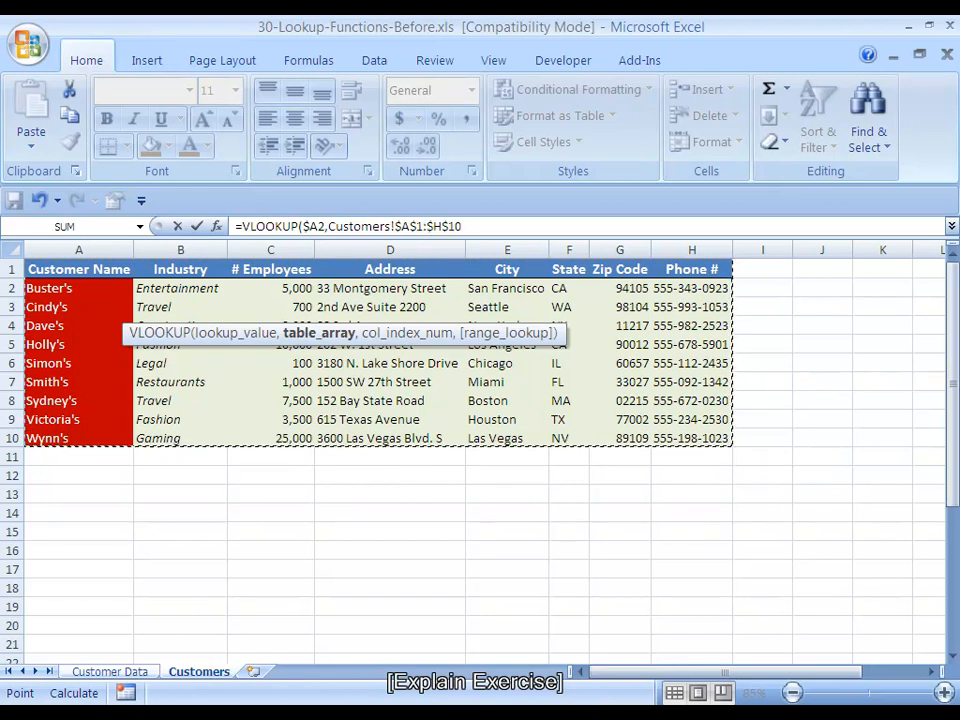
- Set the column index to 2 and complete the VLOOKUP formula in B2
{"action": "type", "text": ","}
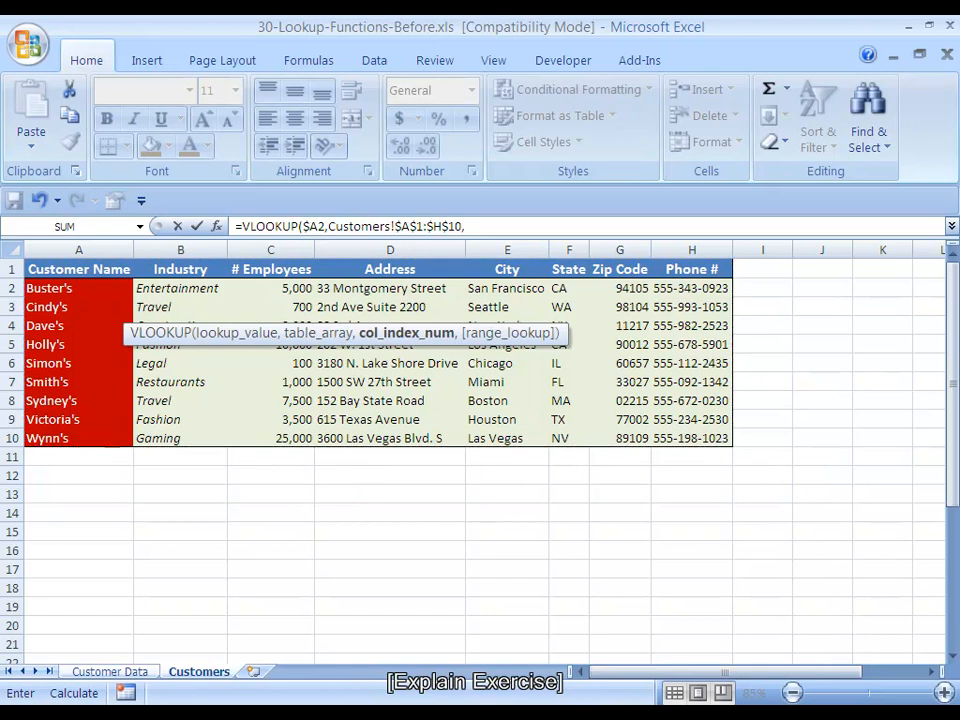
{"action": "key", "text": "ctrl+Page_Up"}
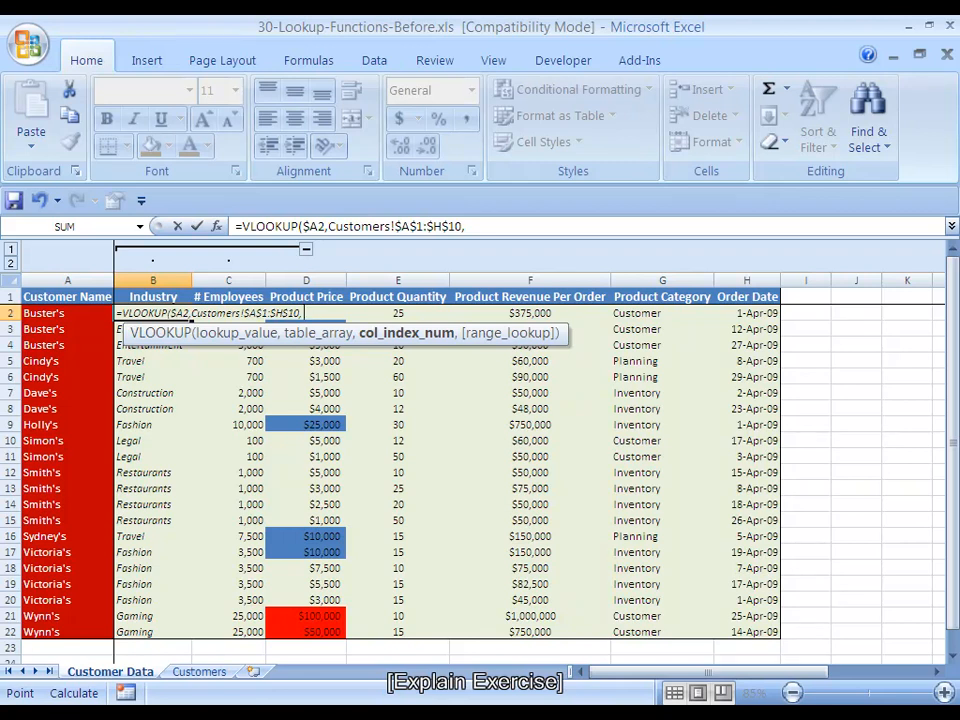
{"action": "key", "text": "ctrl+Page_Down"}
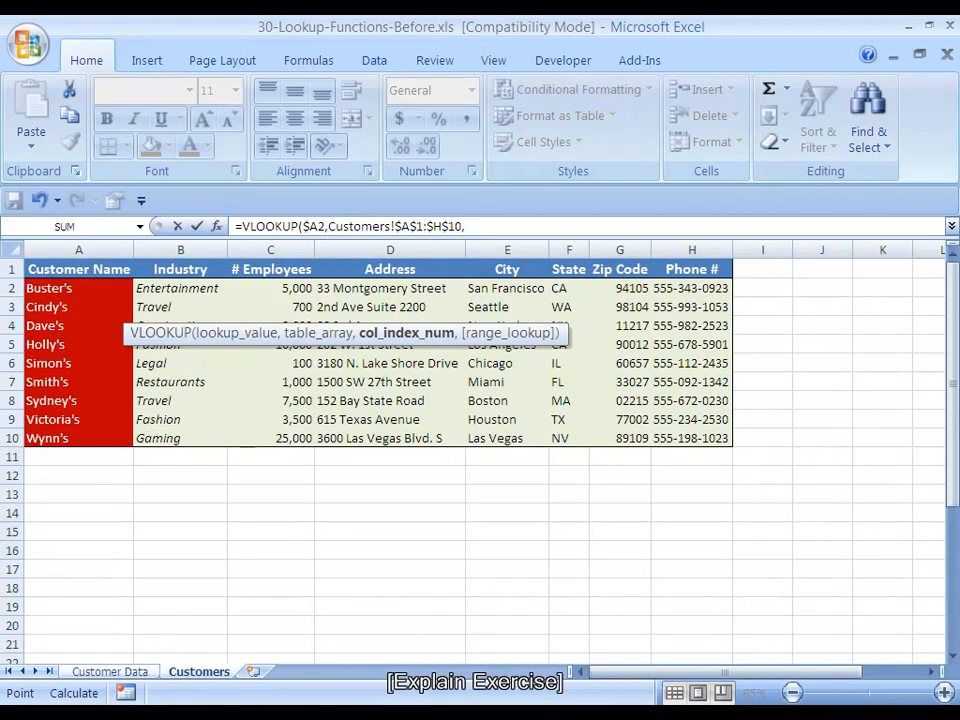
{"action": "key", "text": "ctrl+Page_Up"}
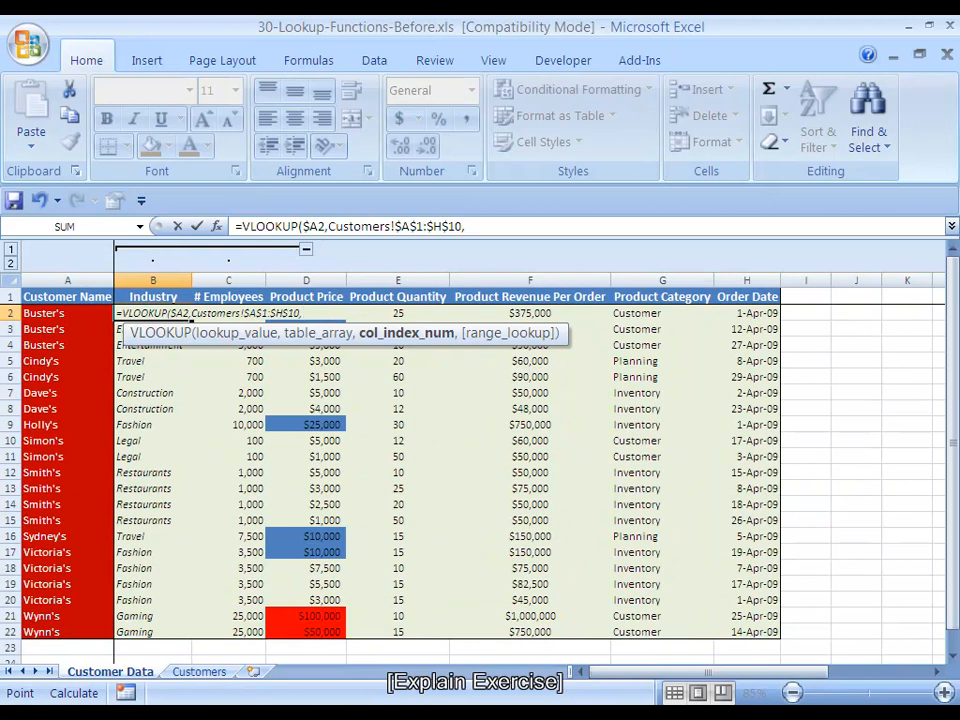
{"action": "type", "text": "2"}
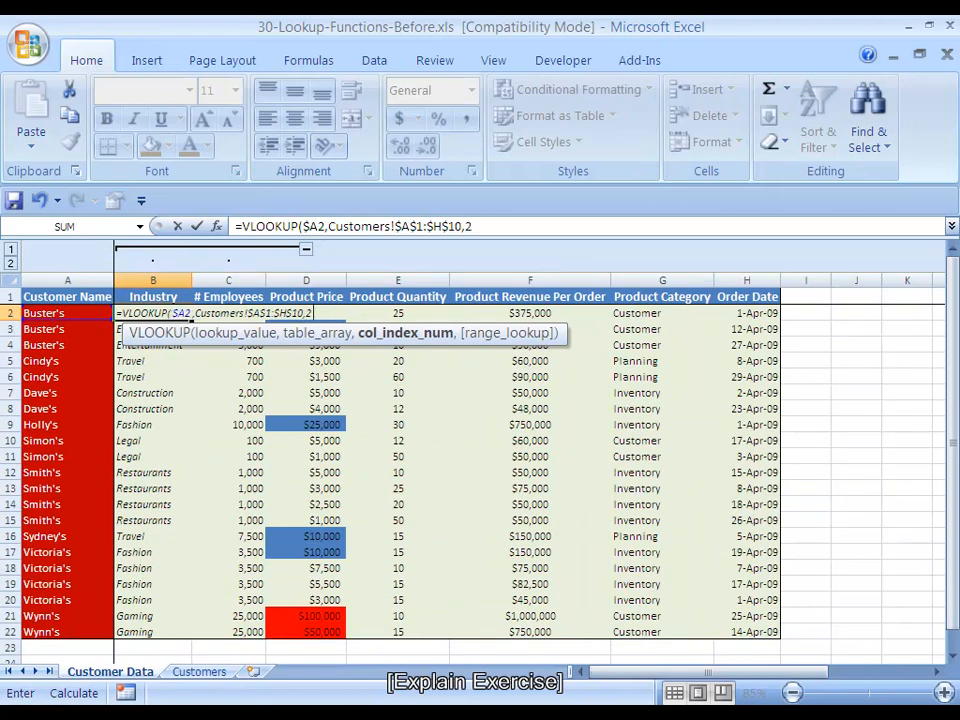
{"action": "type", "text": ")"}
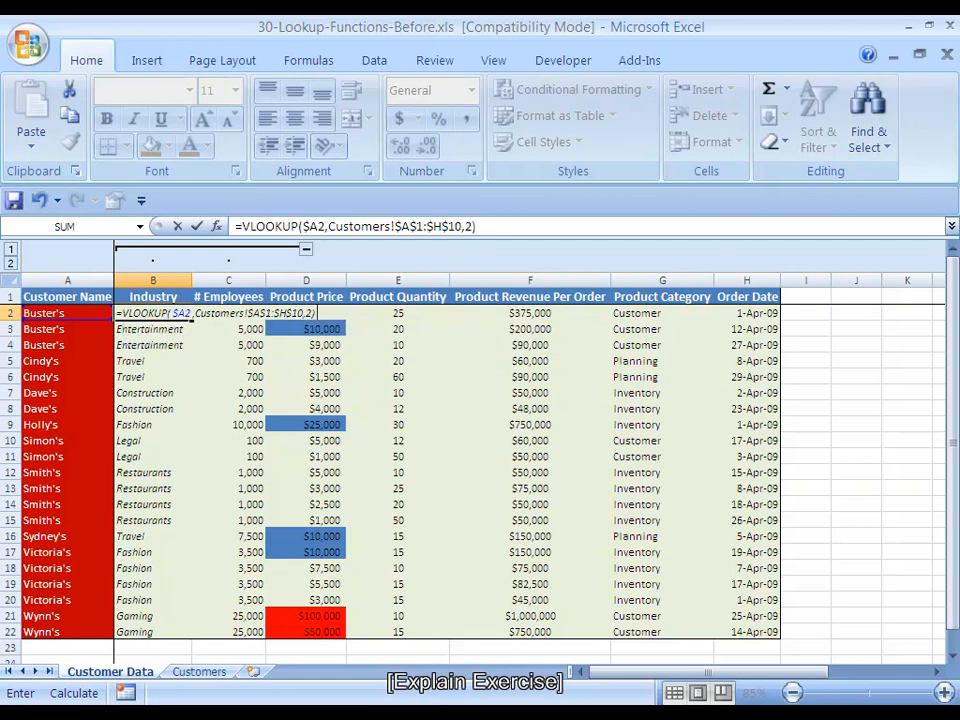
{"action": "key", "text": "ctrl+Return"}
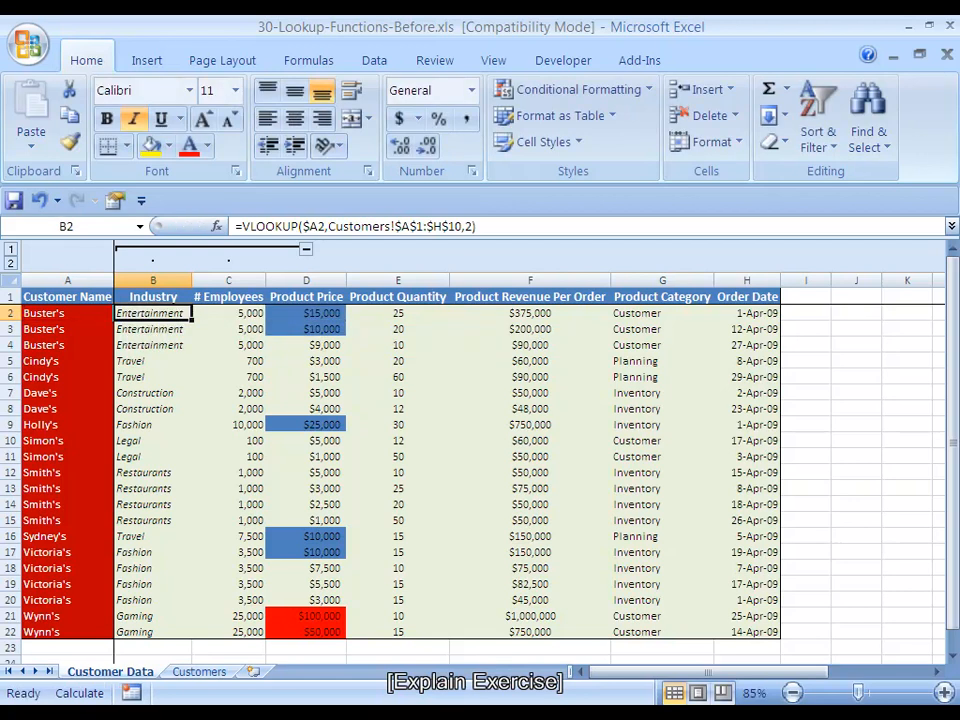
- Copy the VLOOKUP formula from B2 through B22 in the Industry column, pasting formulas only
{"action": "key", "text": "Down"}
{"action": "key", "text": "Up"}
{"action": "key", "text": "ctrl+c"}
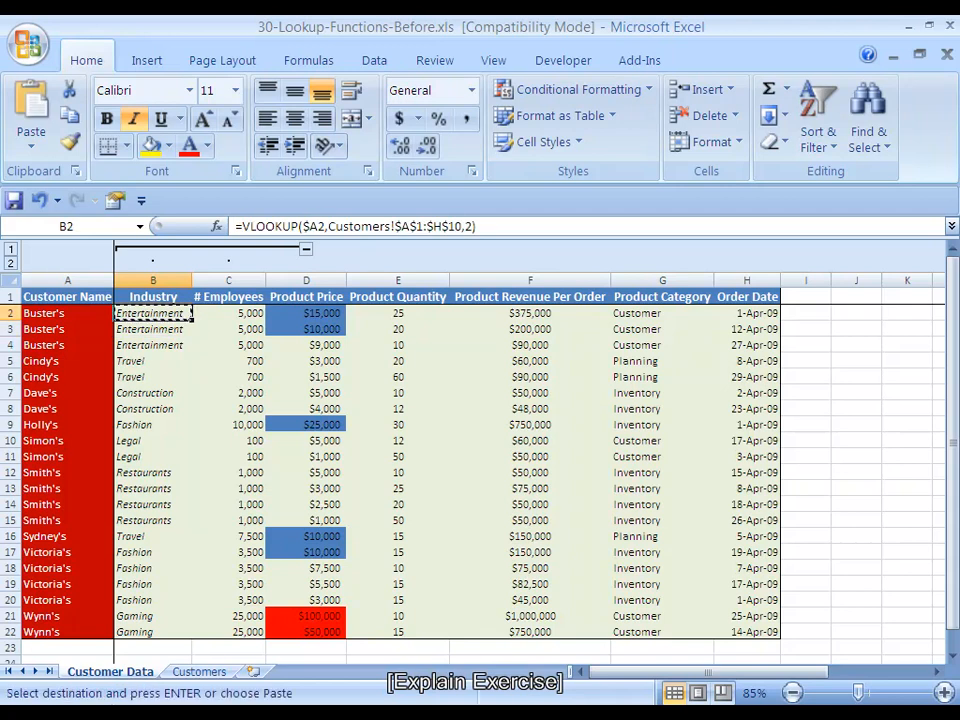
{"action": "key", "text": "ctrl+shift+Down"}
{"action": "key", "text": "ctrl+alt+v"}
{"action": "key", "text": "f"}
{"action": "key", "text": "Return"}
{"action": "key", "text": "Escape"}
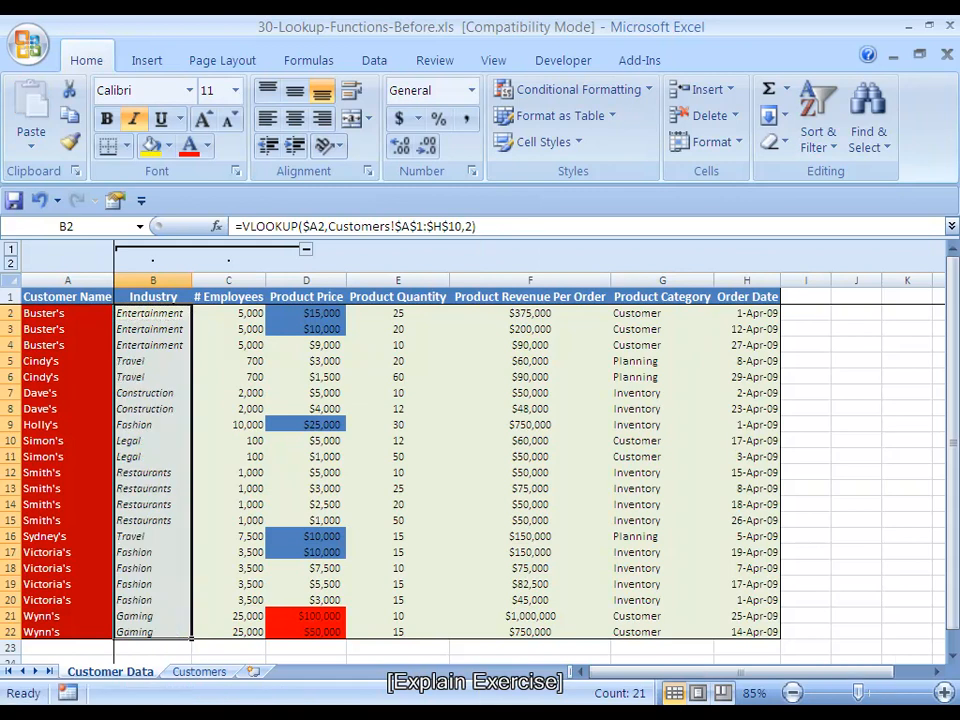
- Examine the VLOOKUP formulas row by row in the Industry column from B2 through B22
{"action": "key", "text": "Down"}
{"action": "key", "text": "Down"}
{"action": "key", "text": "Down"}
{"action": "key", "text": "Down"}
{"action": "key", "text": "Down"}
{"action": "key", "text": "Down"}
{"action": "key", "text": "Down"}
{"action": "key", "text": "Down"}
{"action": "key", "text": "Down"}
{"action": "key", "text": "Down"}
{"action": "key", "text": "Down"}
{"action": "key", "text": "Down"}
{"action": "key", "text": "Down"}
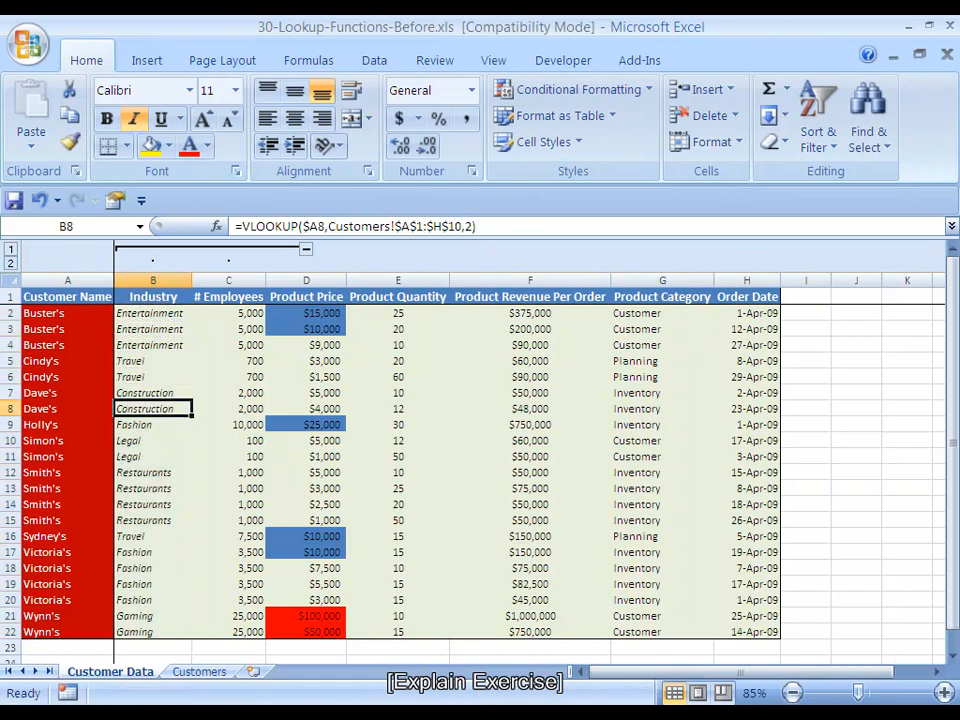
{"action": "key", "text": "Down"}
{"action": "key", "text": "Down"}
{"action": "key", "text": "Down"}
{"action": "key", "text": "Down"}
{"action": "key", "text": "Down"}
{"action": "key", "text": "Down"}
{"action": "key", "text": "Down"}
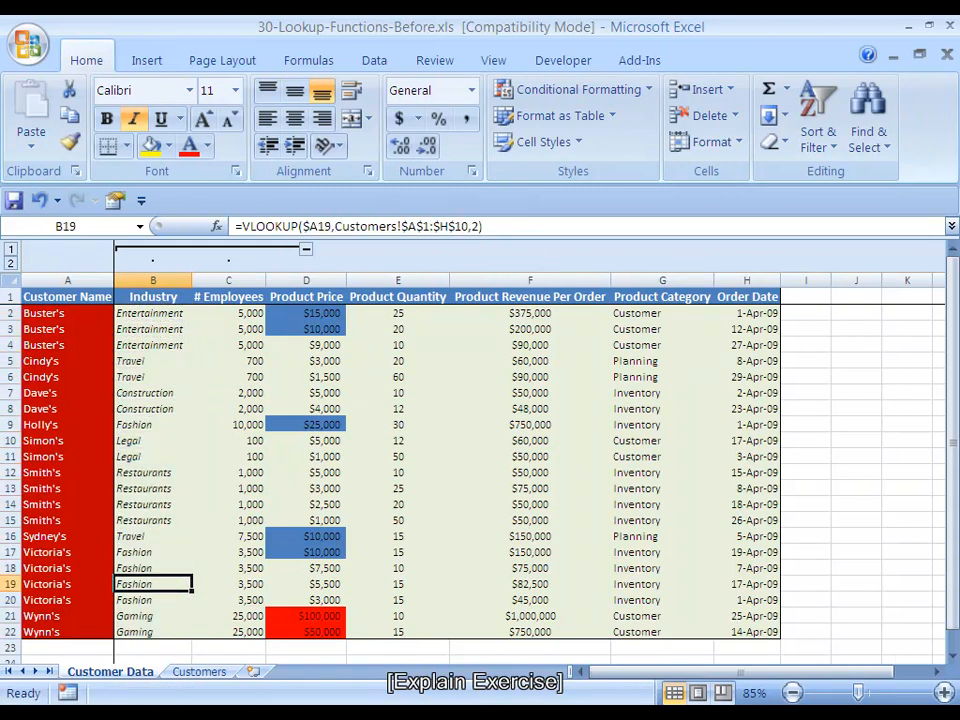
{"action": "key", "text": "ctrl+Up"}
{"action": "key", "text": "Down"}
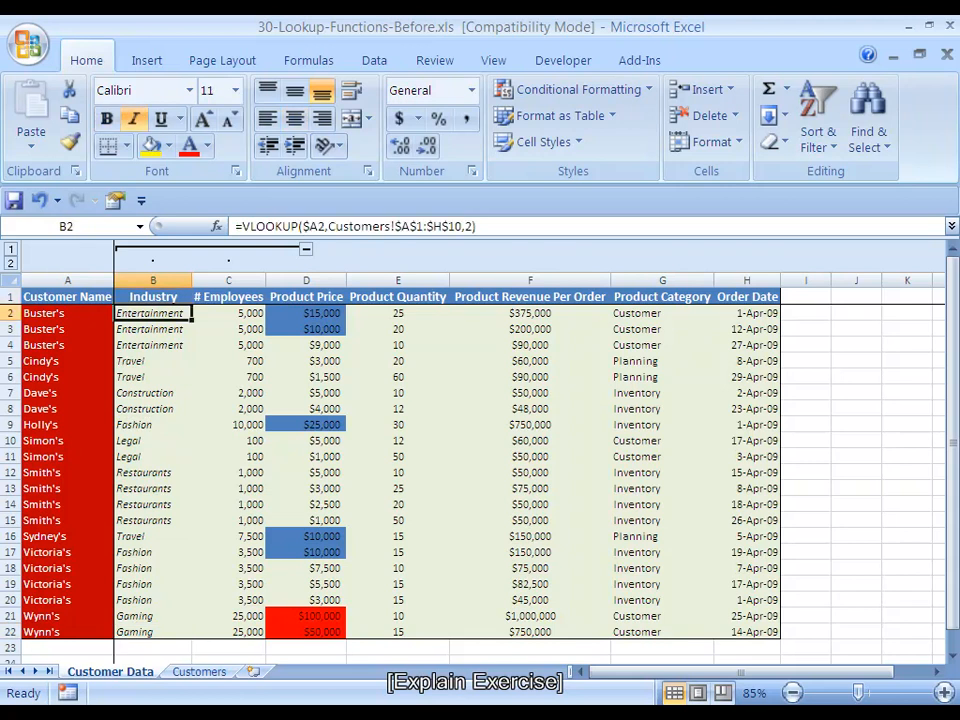
{"action": "key", "text": "Down"}
{"action": "key", "text": "Down"}
{"action": "key", "text": "Down"}
{"action": "key", "text": "Down"}
{"action": "key", "text": "Down"}
{"action": "key", "text": "Down"}
{"action": "key", "text": "Down"}
{"action": "key", "text": "Down"}
{"action": "key", "text": "Down"}
{"action": "key", "text": "Down"}
{"action": "key", "text": "Down"}
{"action": "key", "text": "Down"}
{"action": "key", "text": "Down"}
{"action": "key", "text": "Down"}
{"action": "key", "text": "Down"}
{"action": "key", "text": "Down"}
{"action": "key", "text": "Down"}
{"action": "key", "text": "Down"}
{"action": "key", "text": "Down"}
{"action": "key", "text": "Down"}
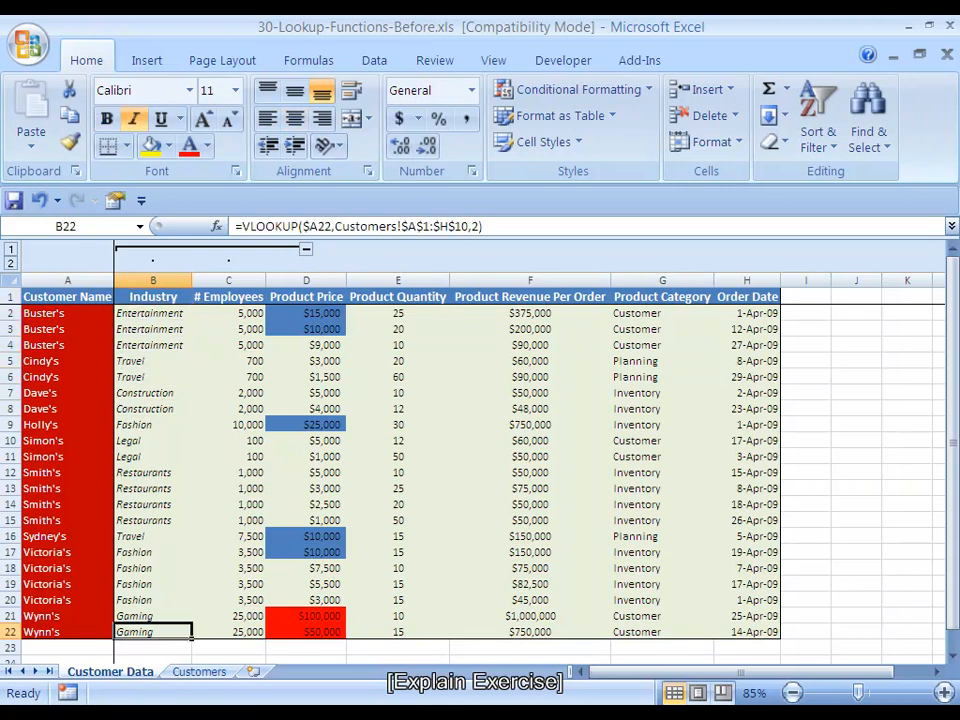
{"action": "key", "text": "ctrl+Up"}
{"action": "key", "text": "Down"}
{"action": "key", "text": "Down"}
{"action": "key", "text": "Down"}
{"action": "key", "text": "Down"}
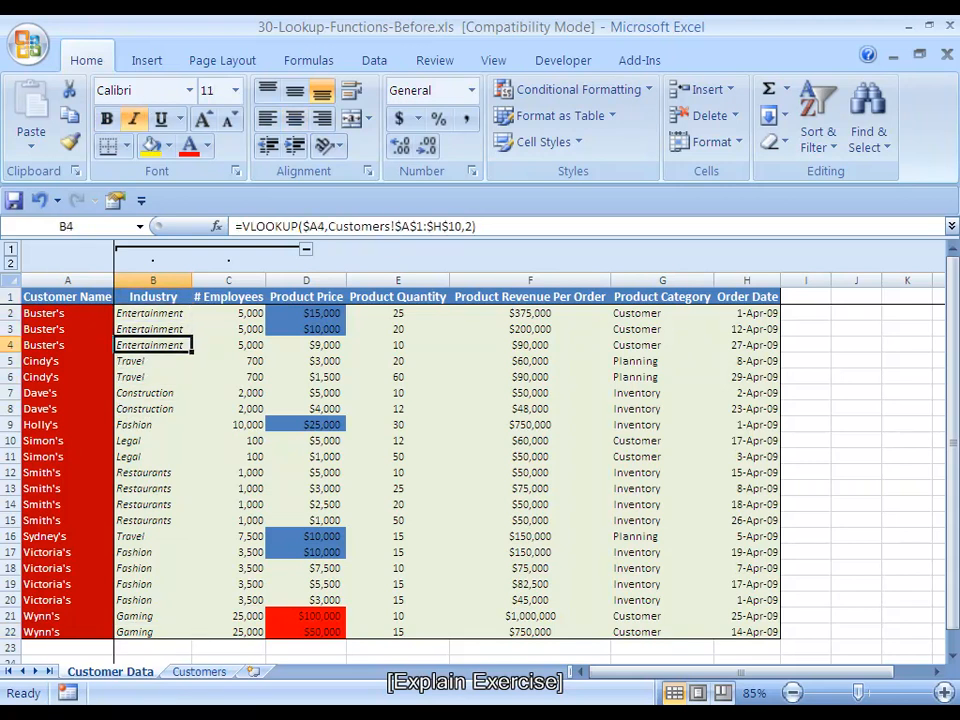
{"action": "key", "text": "Up"}
{"action": "key", "text": "Up"}
{"action": "key", "text": "Up"}
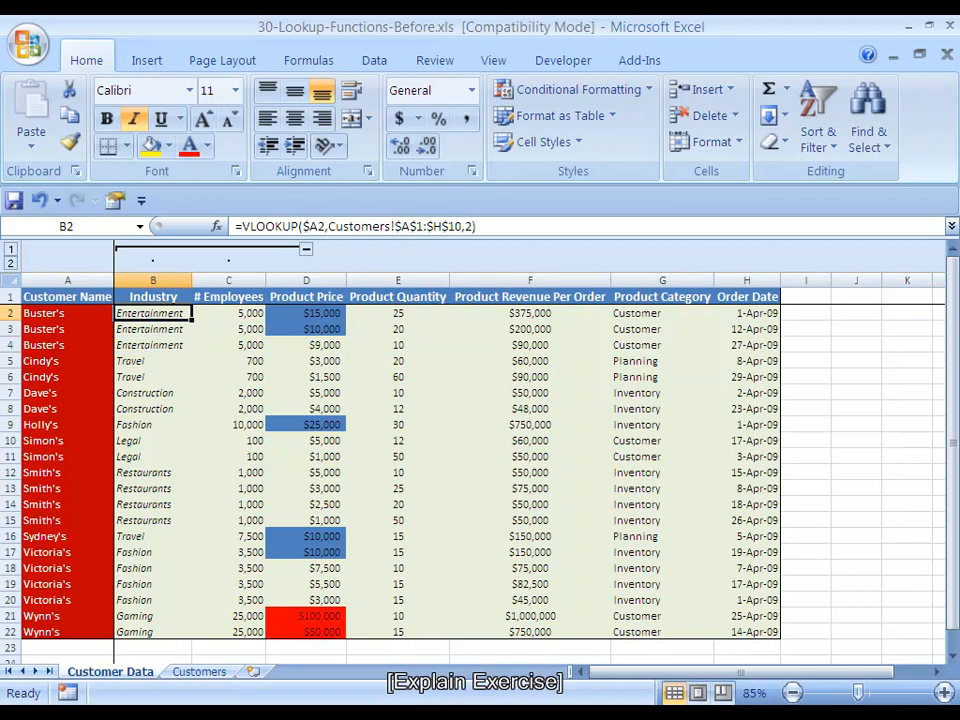
- Compare the Industry values on the Customers sheet with the lookup column on the Customer Data sheet
{"action": "key", "text": "ctrl+Page_Down"}
{"action": "key", "text": "Right"}
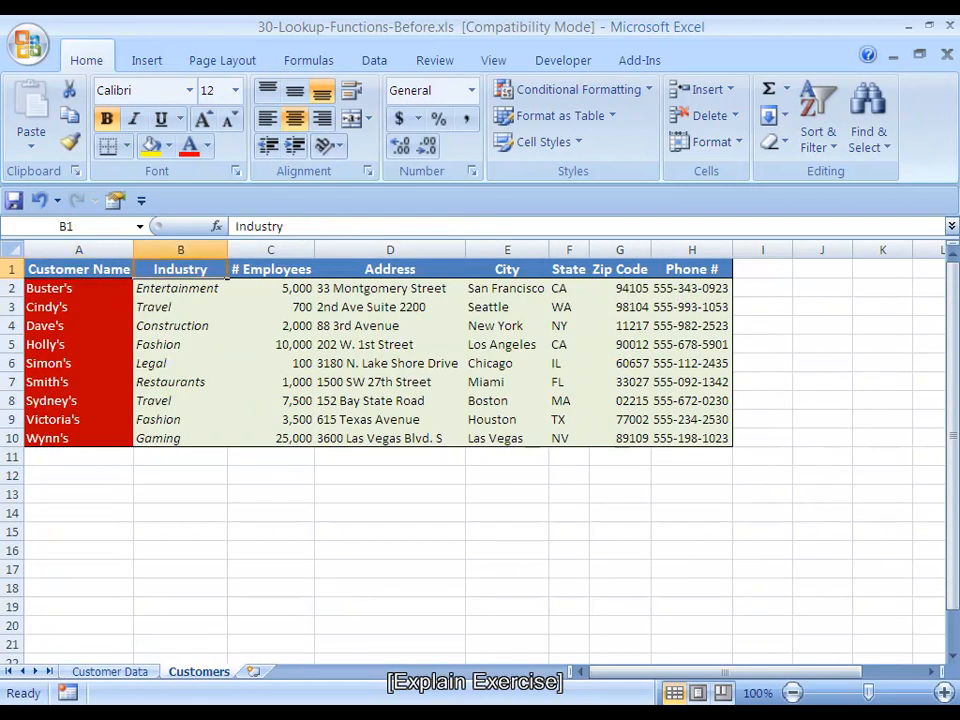
{"action": "key", "text": "Down"}
{"action": "key", "text": "ctrl+shift+Down"}
{"action": "key", "text": "Down"}
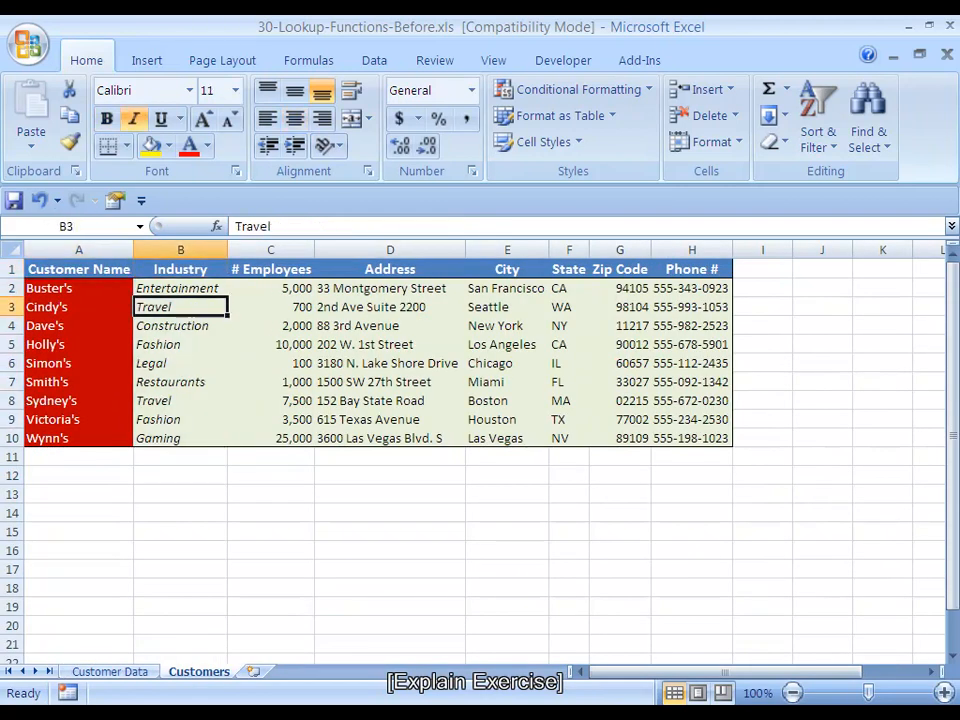
{"action": "key", "text": "Up"}
{"action": "key", "text": "Up"}
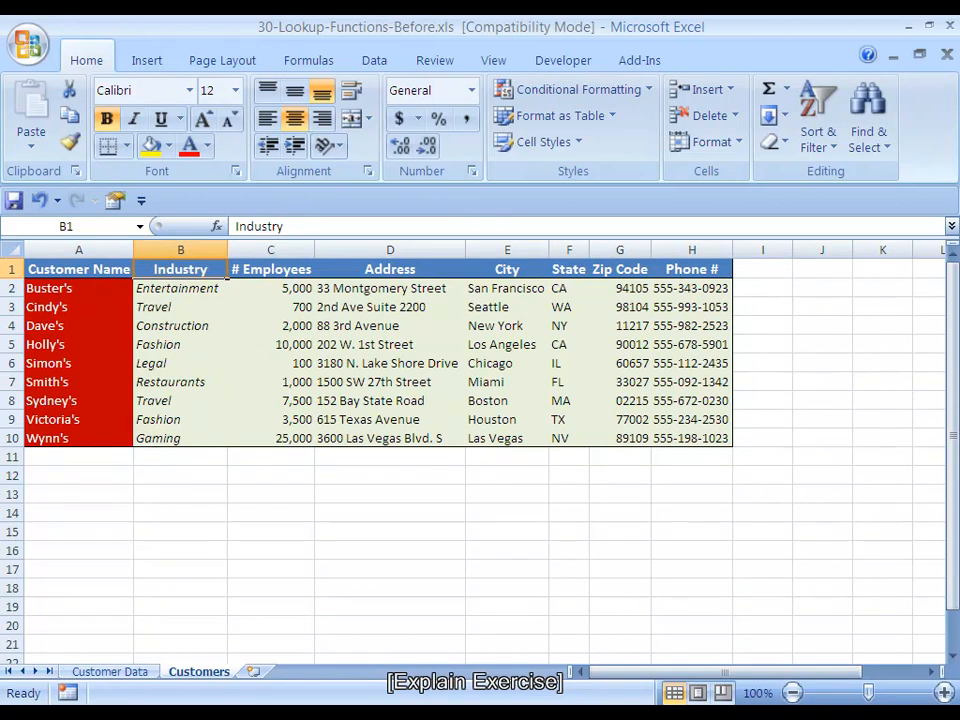
{"action": "key", "text": "Down"}
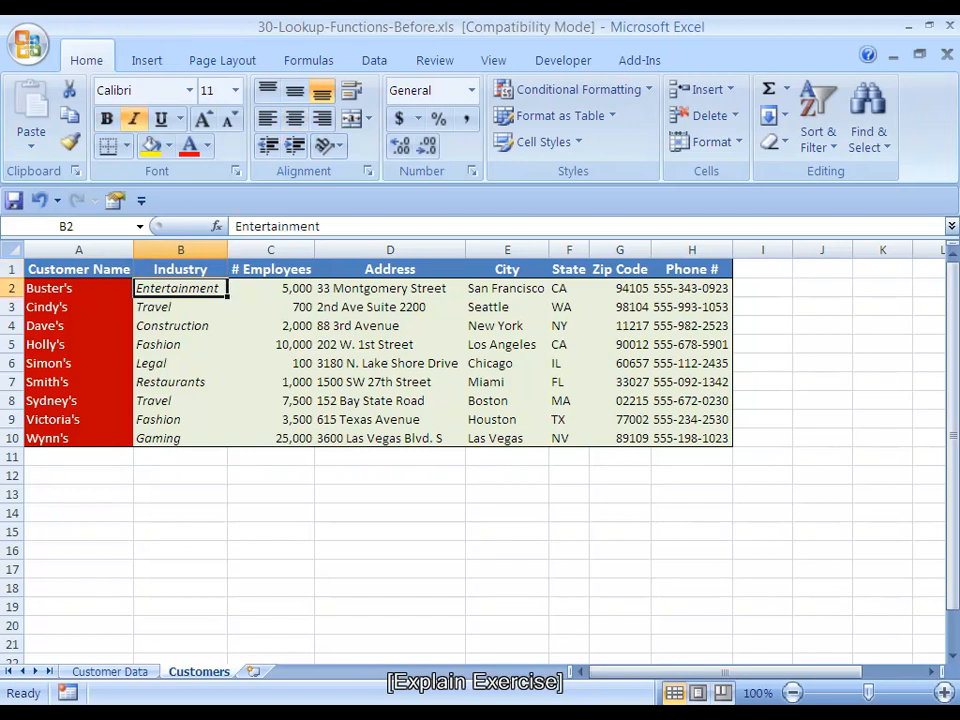
{"action": "key", "text": "ctrl+Page_Up"}
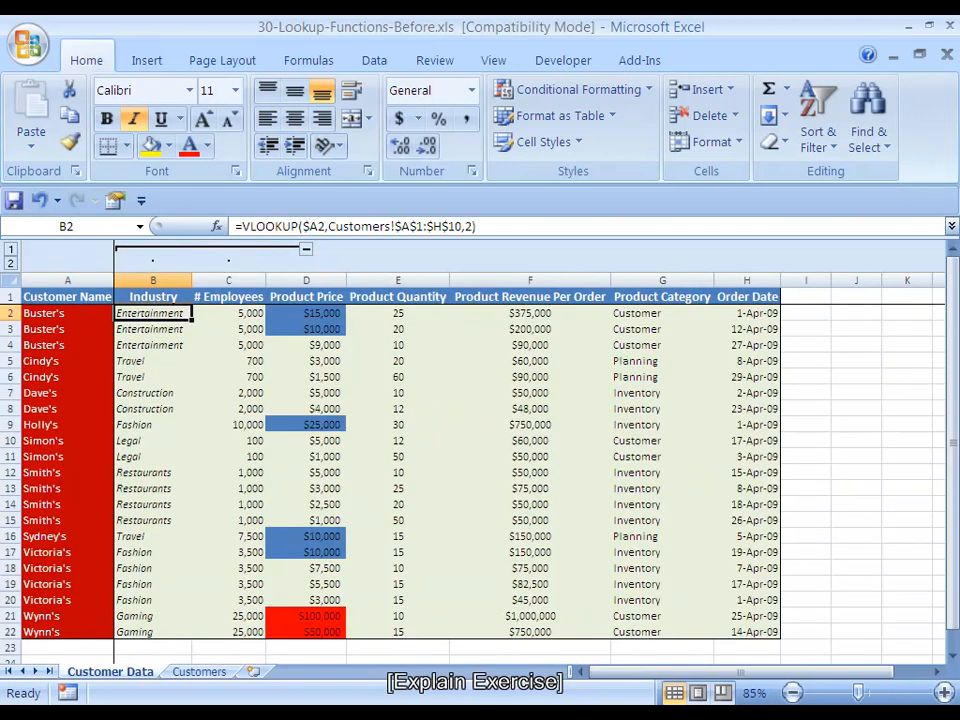
- Change the Industry in B2 on the Customers sheet to Gambling and check the Industry column on the Customer Data sheet
{"action": "key", "text": "ctrl+Page_Down"}
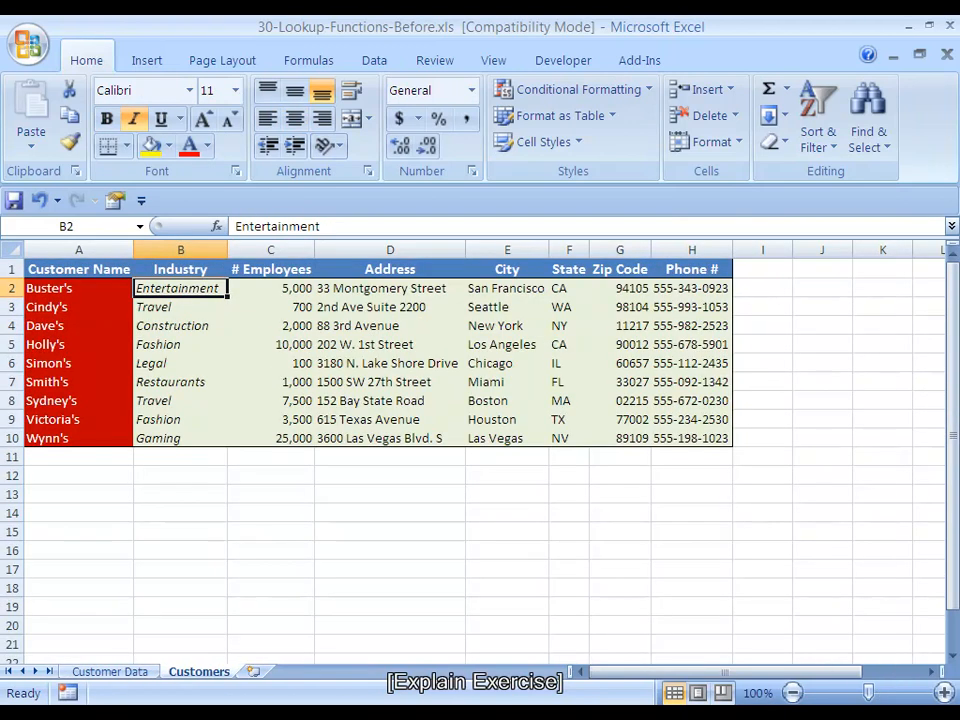
{"action": "type", "text": "Gambling"}
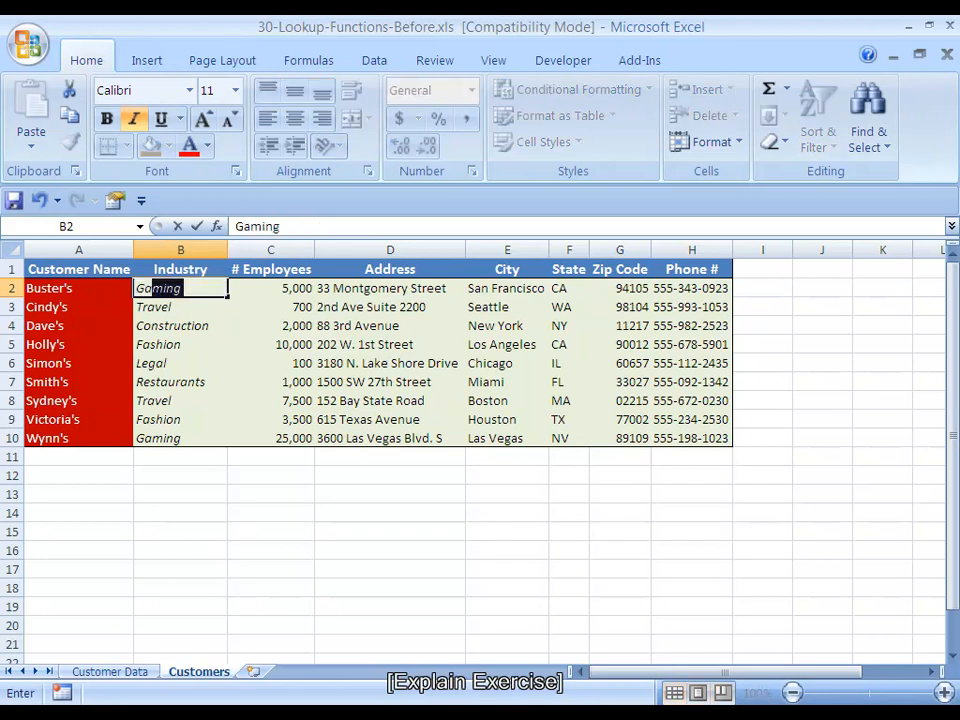
{"action": "key", "text": "ctrl+Return"}
{"action": "key", "text": "ctrl+Page_Up"}
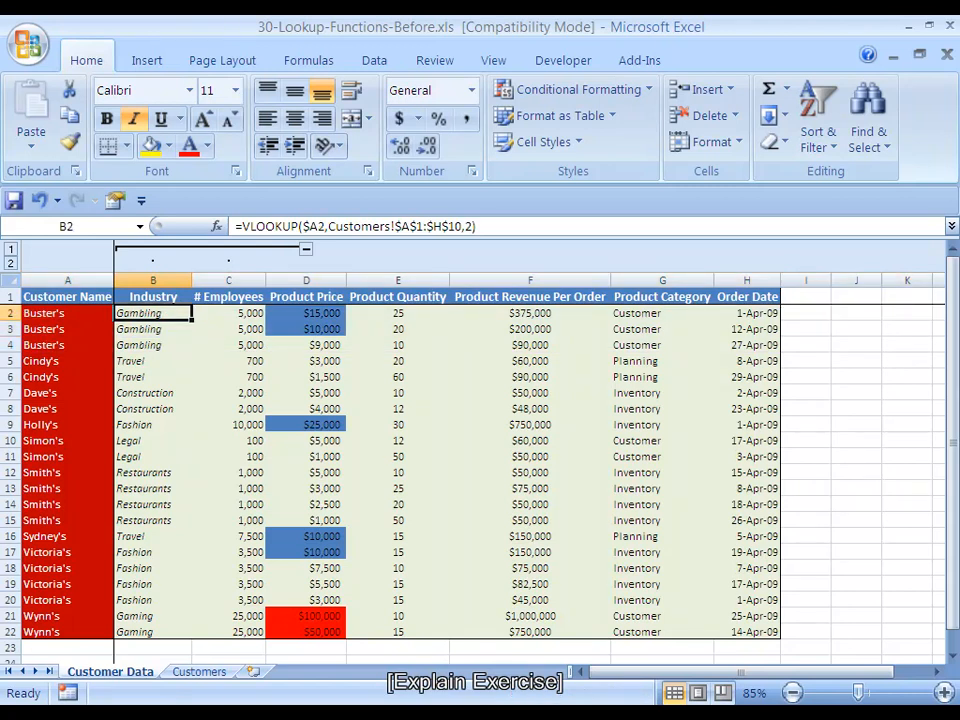
- Set the Industry in B2 on the Customers sheet back to Entertainment and return to the Customer Data sheet
{"action": "key", "text": "ctrl+Page_Down"}
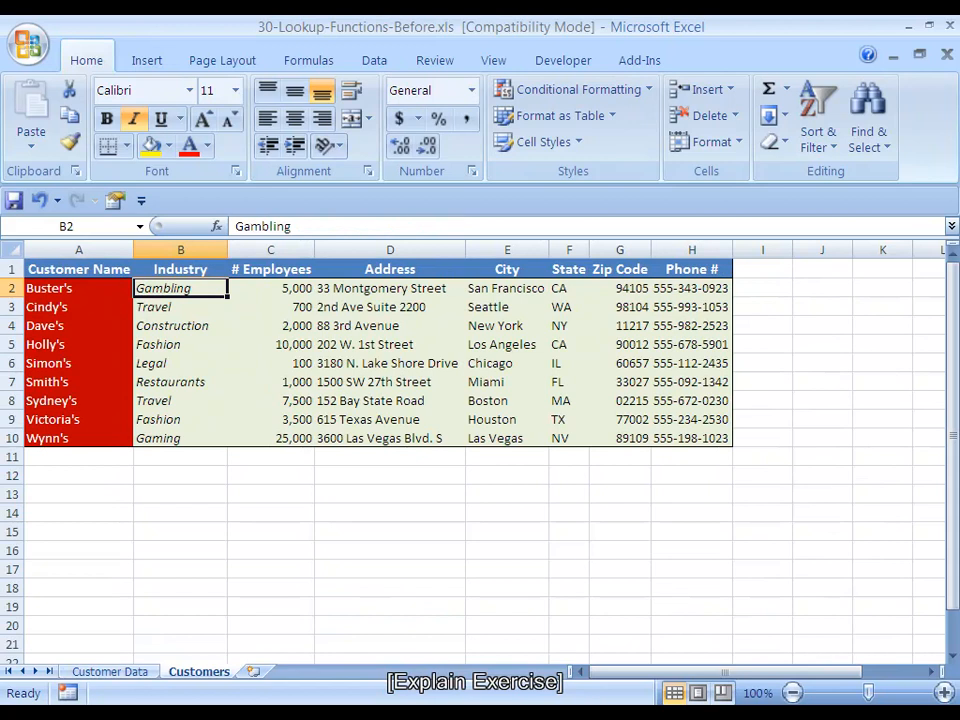
{"action": "type", "text": "Entertainment"}
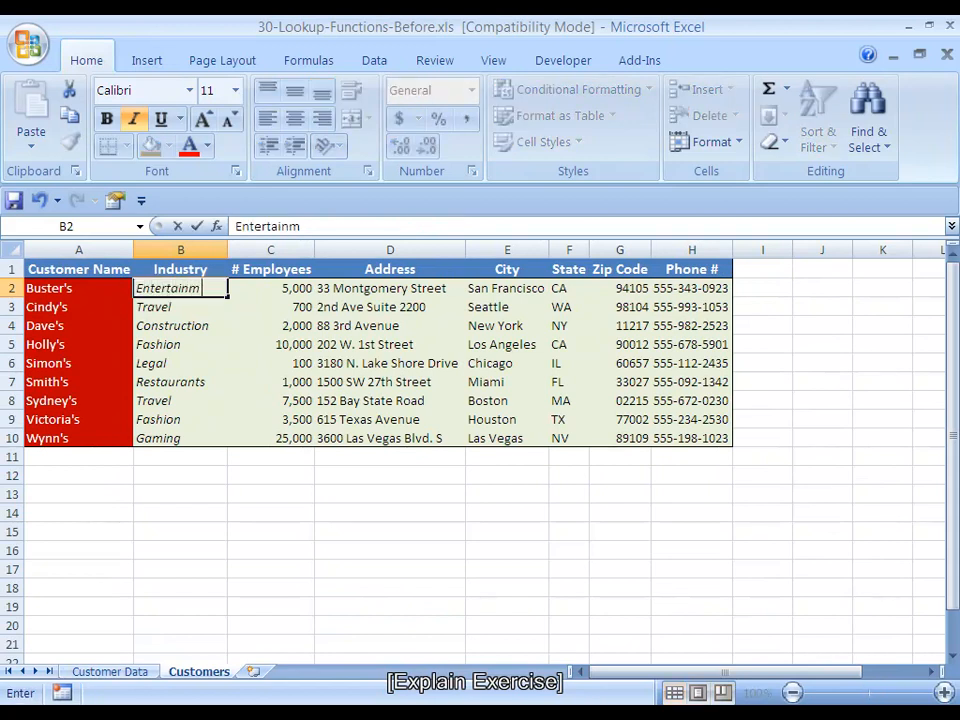
{"action": "key", "text": "ctrl+Return"}
{"action": "key", "text": "ctrl+Page_Up"}
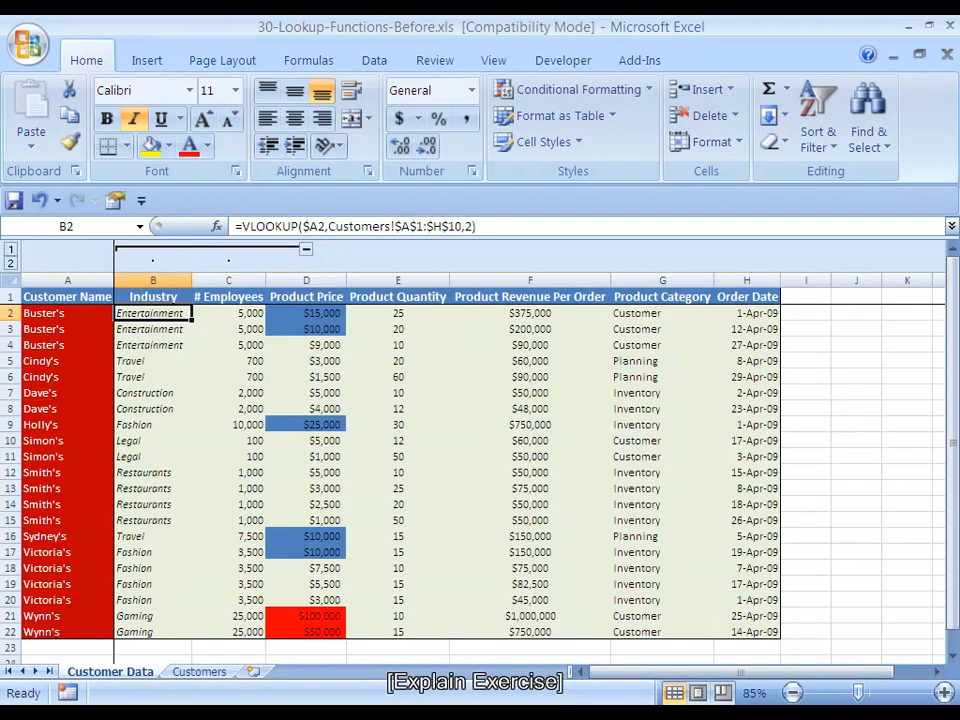
- Copy the VLOOKUP formula from B2 into C2 of the # Employees column, pasting the formula only
{"action": "key", "text": "Right"}
{"action": "key", "text": "Left"}
{"action": "key", "text": "ctrl+c"}
{"action": "key", "text": "Right"}
{"action": "key", "text": "alt+e"}
{"action": "key", "text": "s"}
{"action": "key", "text": "Return"}
{"action": "key", "text": "Escape"}
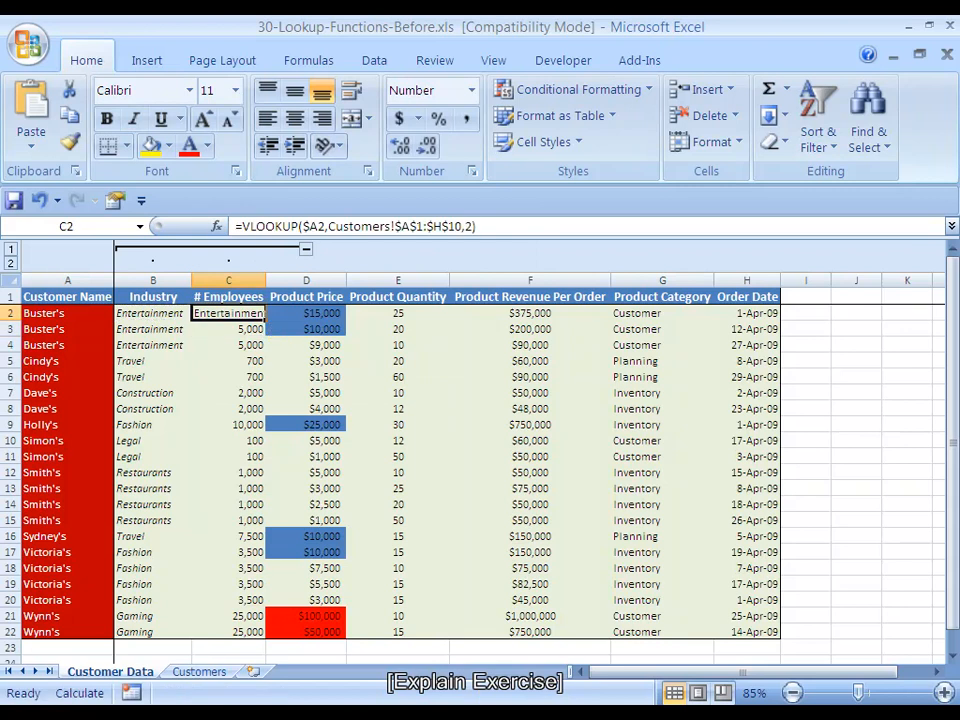
- Set the column index in the C2 VLOOKUP formula to 3
{"action": "key", "text": "F2"}
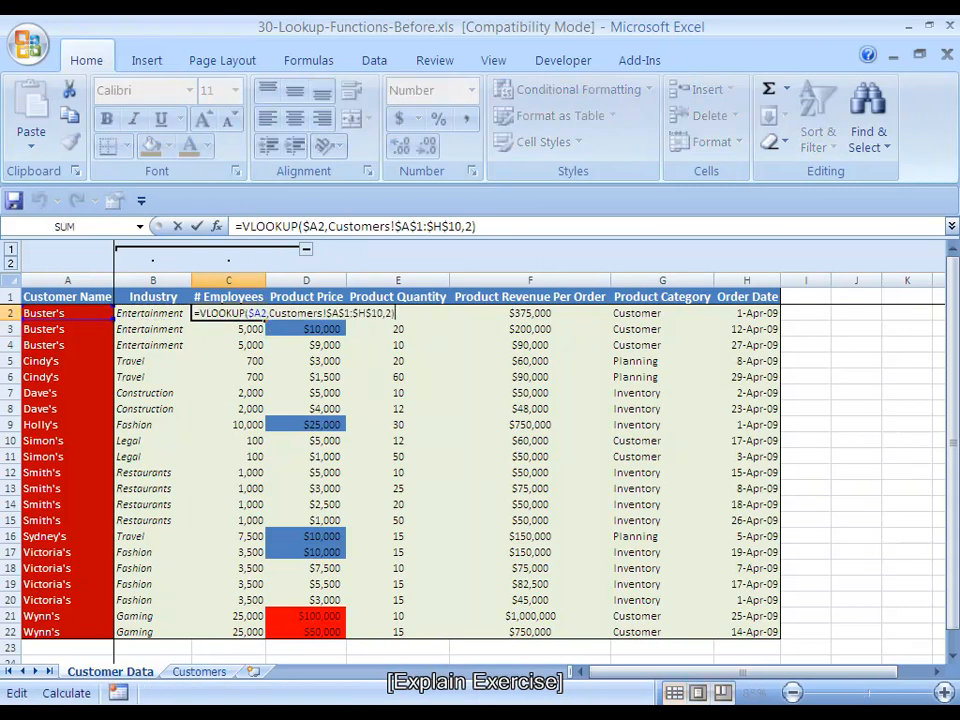
{"action": "key", "text": "Left"}
{"action": "key", "text": "BackSpace"}
{"action": "type", "text": "3"}
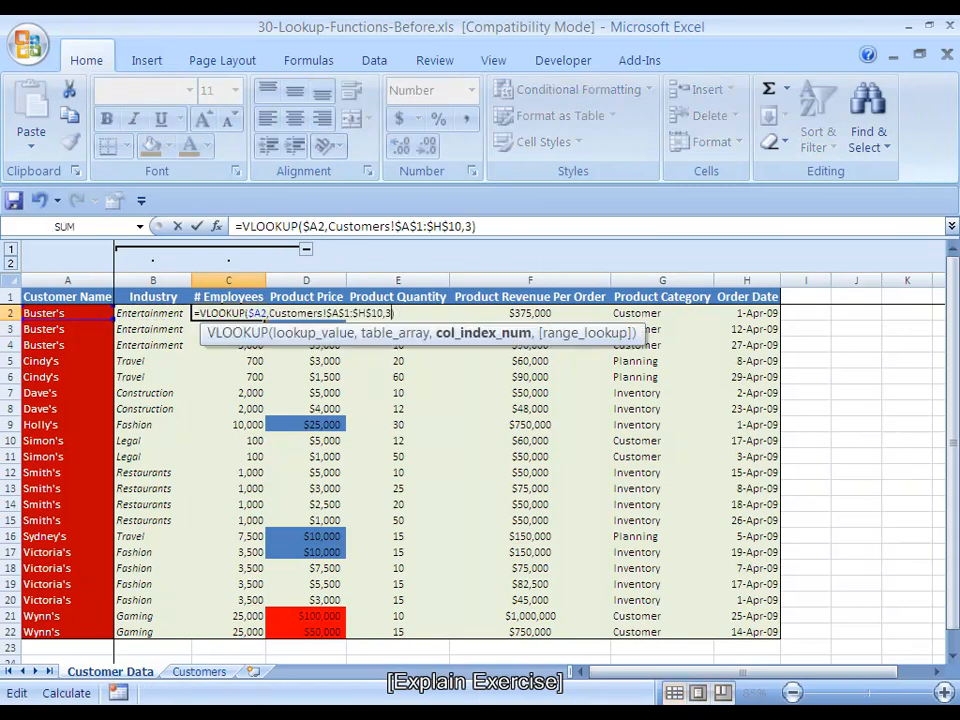
{"action": "key", "text": "ctrl+Return"}
- Count the columns on the Customers sheet from Customer Name across to # Employees to check the column index
{"action": "key", "text": "ctrl+Page_Down"}
{"action": "key", "text": "Right"}
{"action": "key", "text": "ctrl+space"}
{"action": "key", "text": "Home"}
{"action": "key", "text": "ctrl+space"}
{"action": "key", "text": "shift+Right"}
{"action": "key", "text": "shift+Right"}
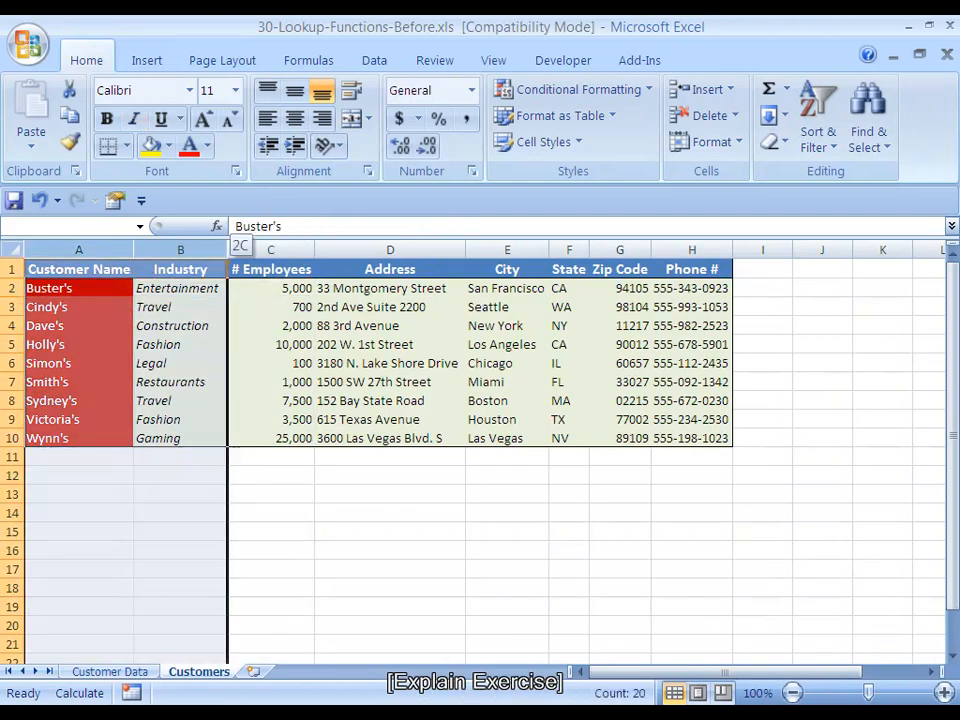
{"action": "key", "text": "Right"}
{"action": "key", "text": "Right"}
{"action": "key", "text": "Right"}
{"action": "key", "text": "Left"}
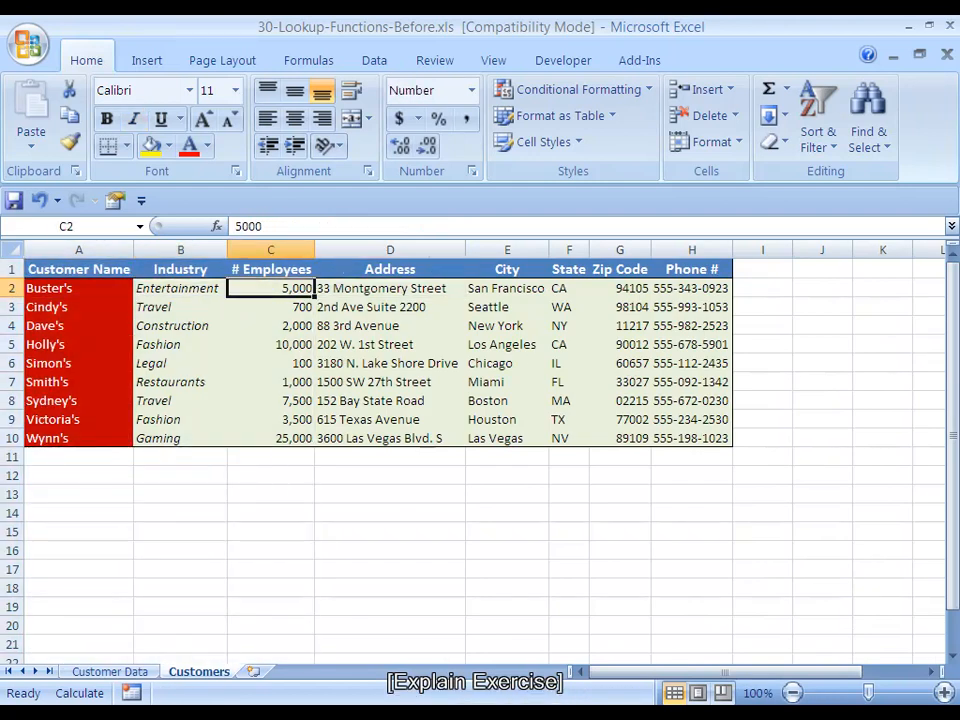
- Review the arguments of the VLOOKUP formula in C2 on the Customer Data sheet, leaving the formula as it is
{"action": "key", "text": "ctrl+Page_Up"}
{"action": "key", "text": "F2"}
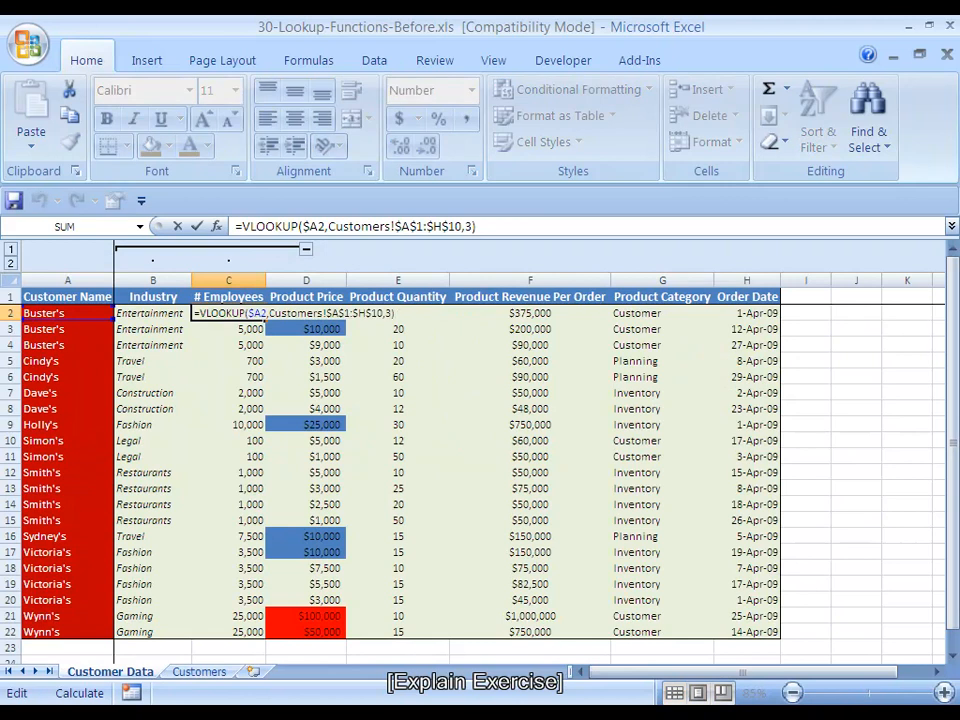
{"action": "key", "text": "ctrl+Left"}
{"action": "key", "text": "ctrl+Left"}
{"action": "key", "text": "ctrl+Left"}
{"action": "key", "text": "ctrl+Left"}
{"action": "key", "text": "ctrl+Right"}
{"action": "key", "text": "ctrl+Left"}
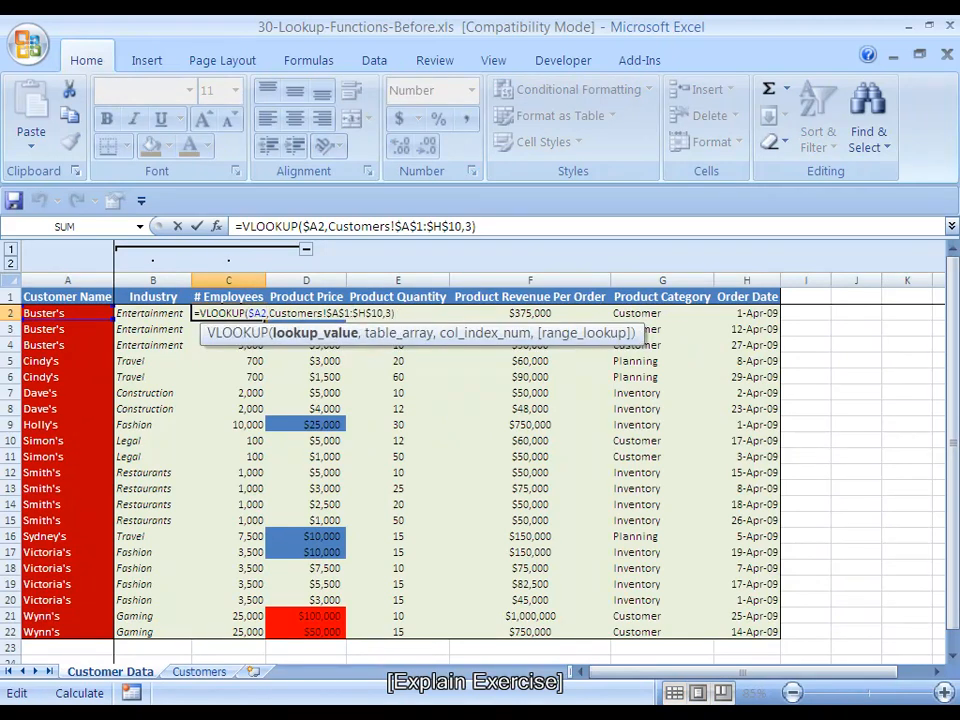
{"action": "key", "text": "Escape"}
- Copy the VLOOKUP formula from C2 through C22 in the # Employees column, pasting formulas only
{"action": "key", "text": "ctrl+c"}
{"action": "key", "text": "ctrl+shift+Down"}
{"action": "key", "text": "alt+e"}
{"action": "key", "text": "s"}
{"action": "key", "text": "f"}
{"action": "key", "text": "Return"}
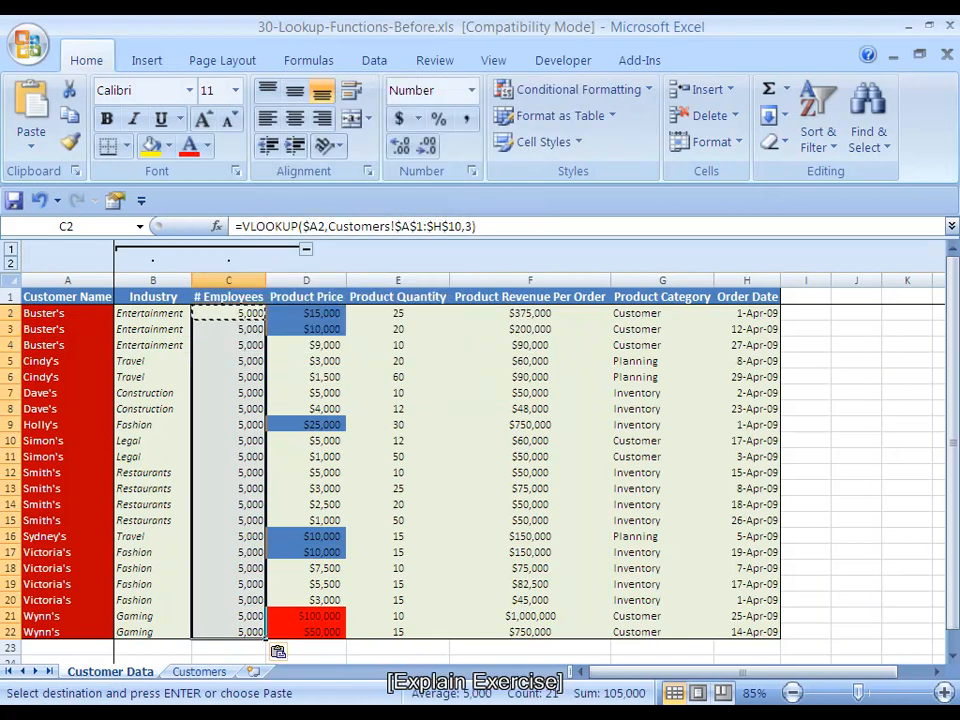
{"action": "key", "text": "Down"}
{"action": "key", "text": "Up"}
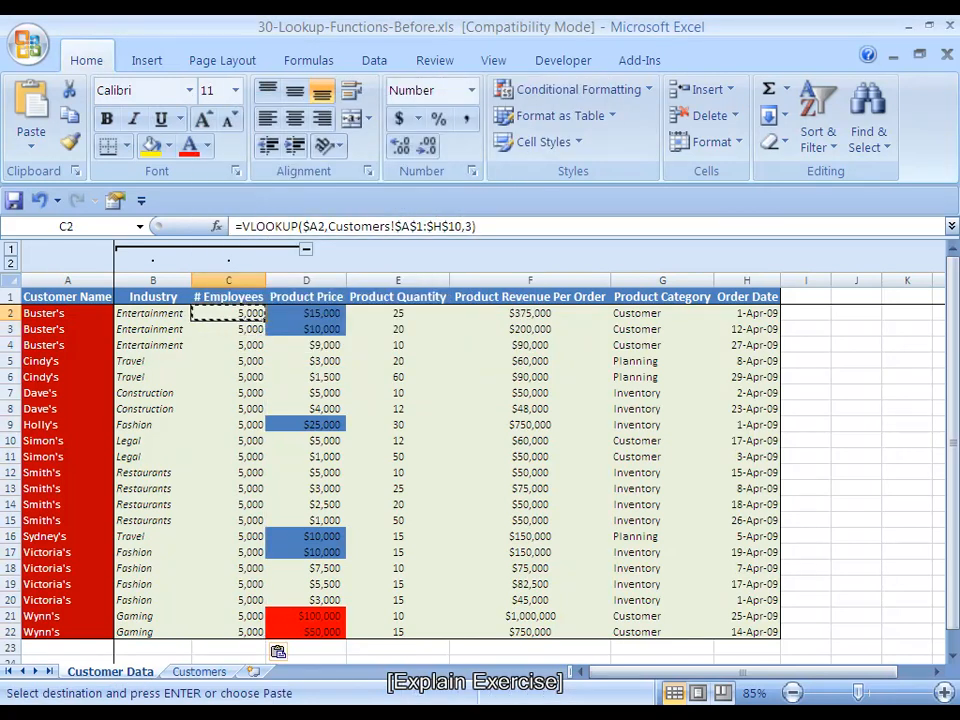
{"action": "key", "text": "Escape"}
- Check the # Employees lookups in C2 through C22 against the # Employees column on the Customers sheet
{"action": "key", "text": "Down"}
{"action": "key", "text": "Down"}
{"action": "key", "text": "ctrl+Down"}
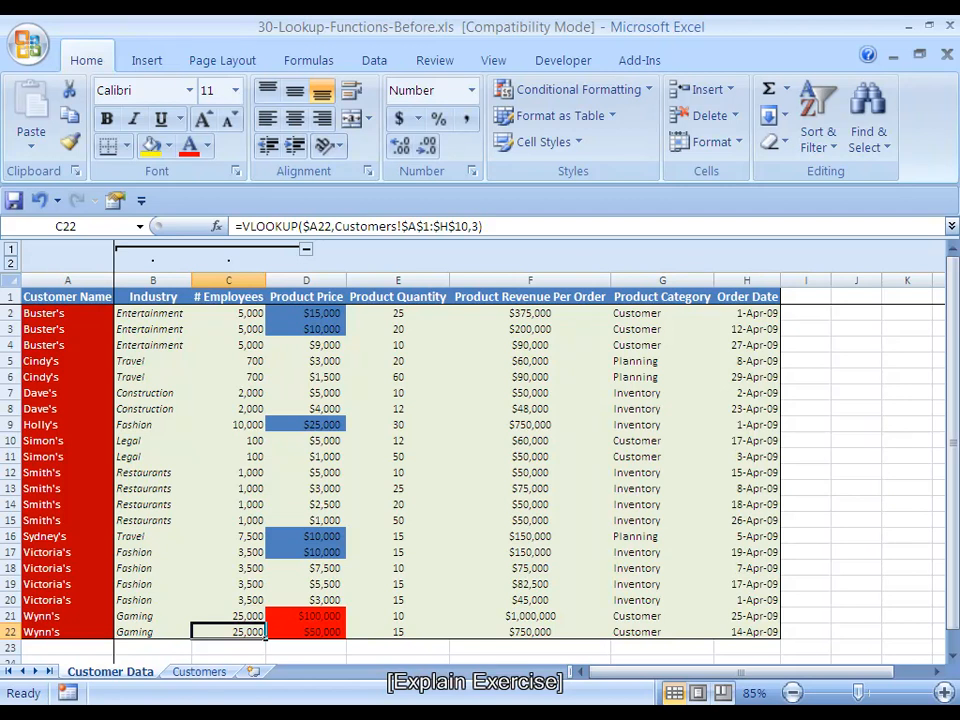
{"action": "key", "text": "ctrl+Up"}
{"action": "key", "text": "Down"}
{"action": "key", "text": "Down"}
{"action": "key", "text": "Up"}
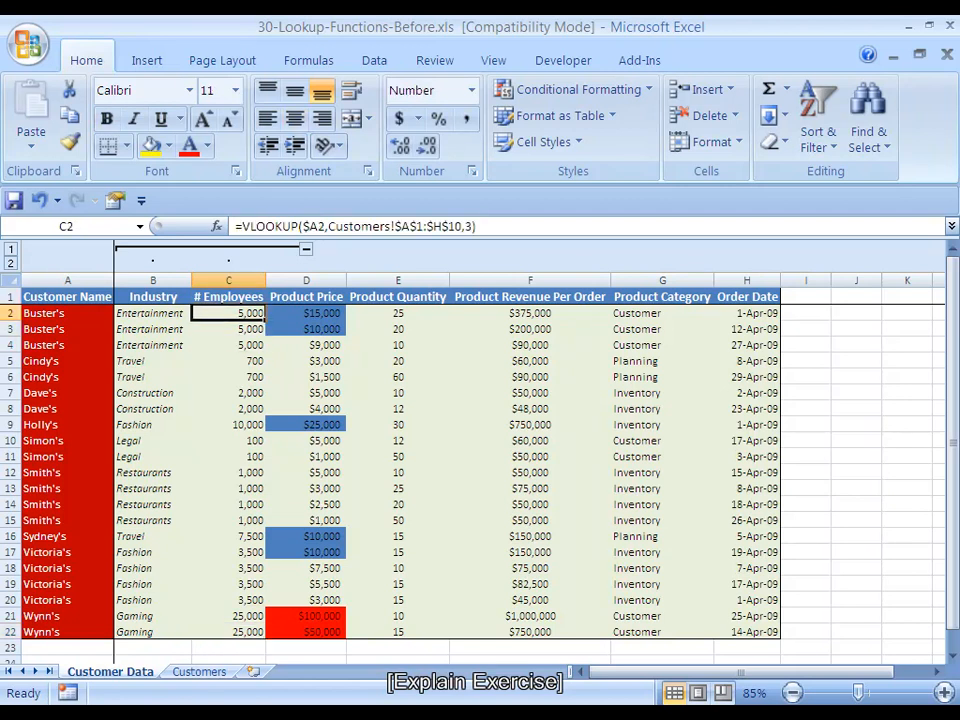
{"action": "key", "text": "ctrl+Page_Down"}
{"action": "left_click", "coordinate": [270, 288]}
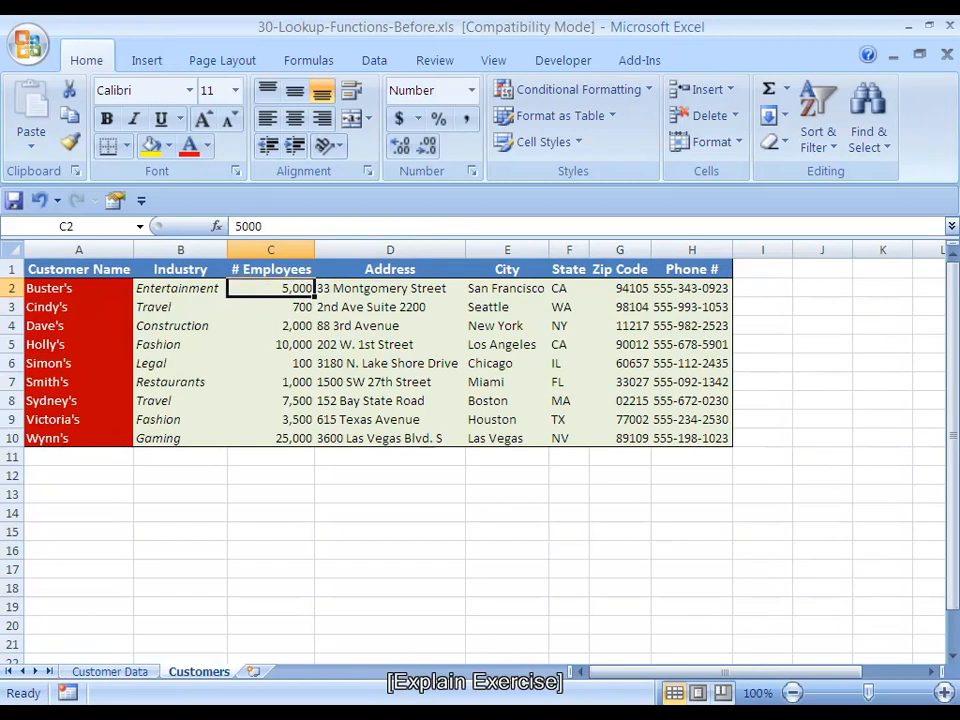
{"action": "key", "text": "Left"}
{"action": "key", "text": "Right"}
{"action": "key", "text": "ctrl+Page_Up"}
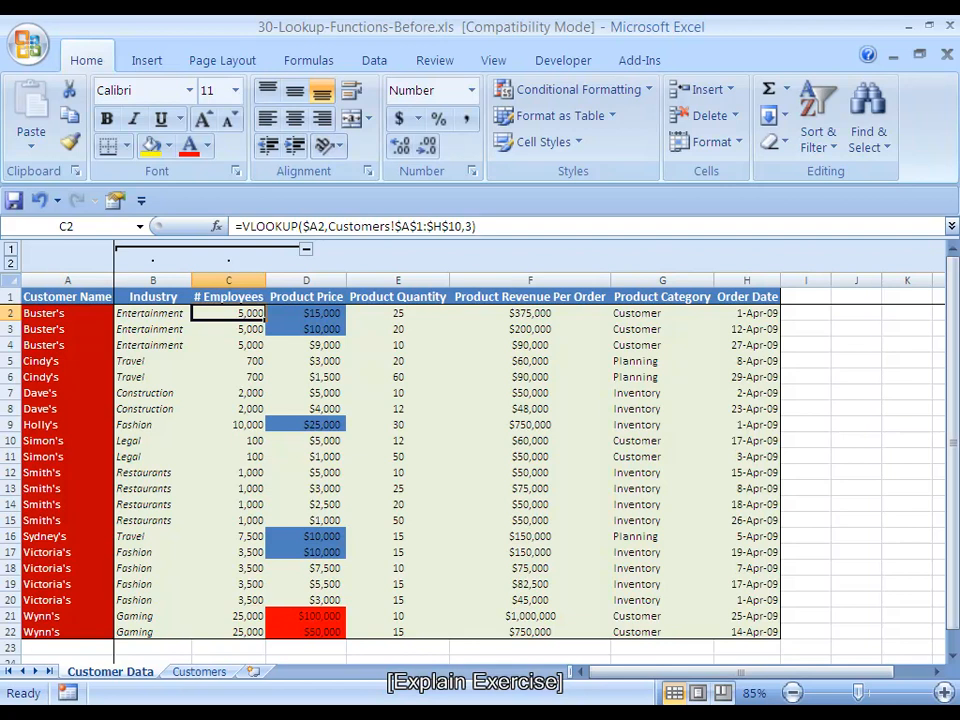
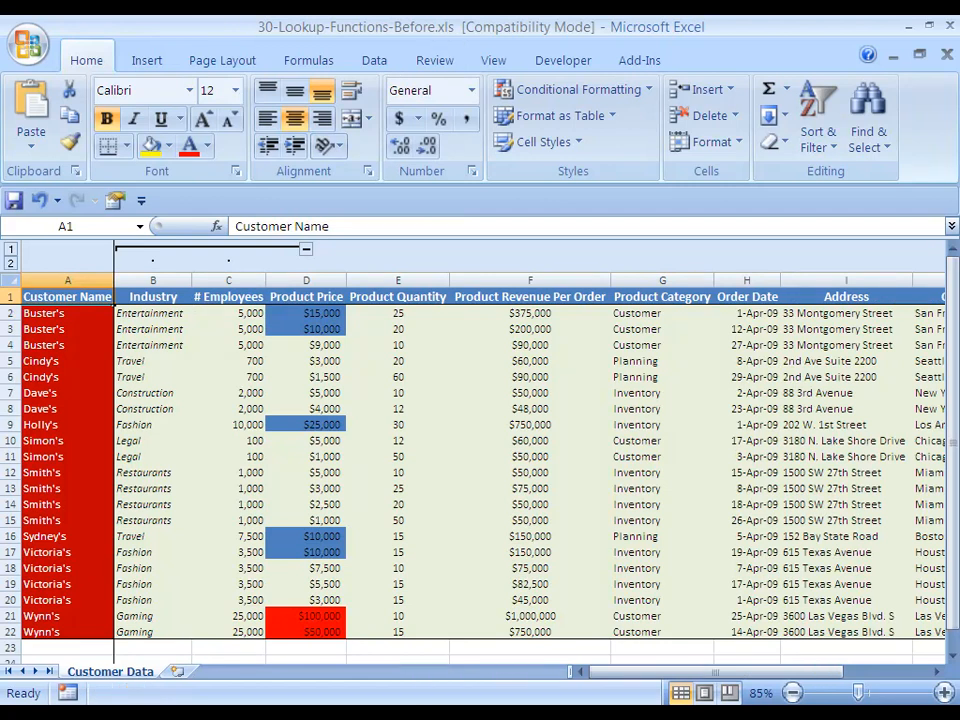
- Examine the order and customer fields across row 2 and the column headings of the original Customer Data sheet
{"action": "key", "text": "Right"}
{"action": "key", "text": "Right"}
{"action": "key", "text": "Down"}
{"action": "key", "text": "Left"}
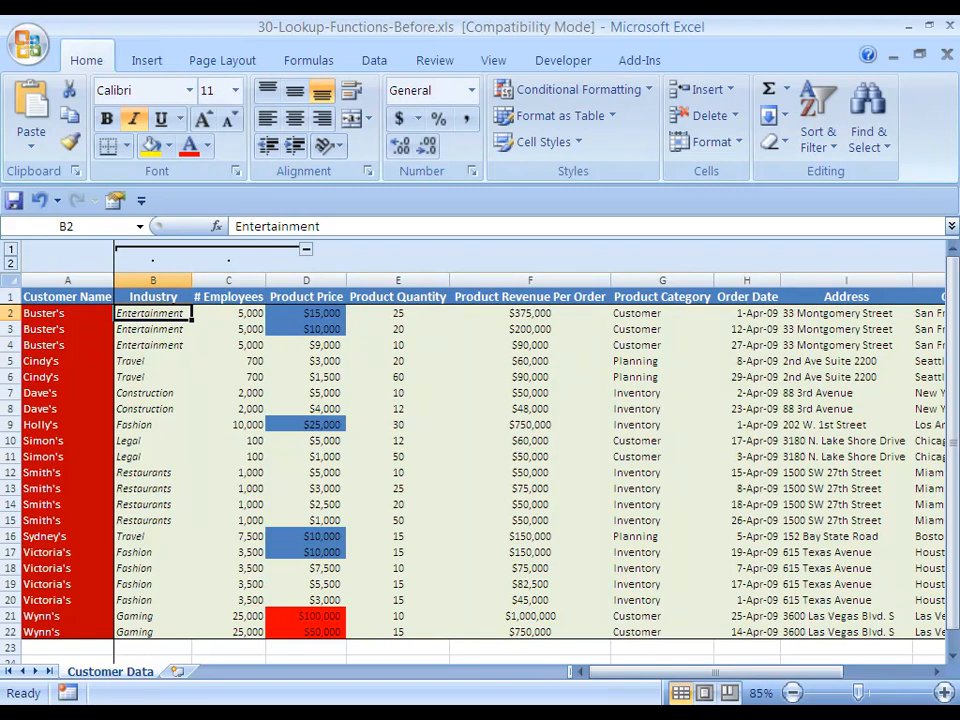
{"action": "key", "text": "Right"}
{"action": "key", "text": "Right"}
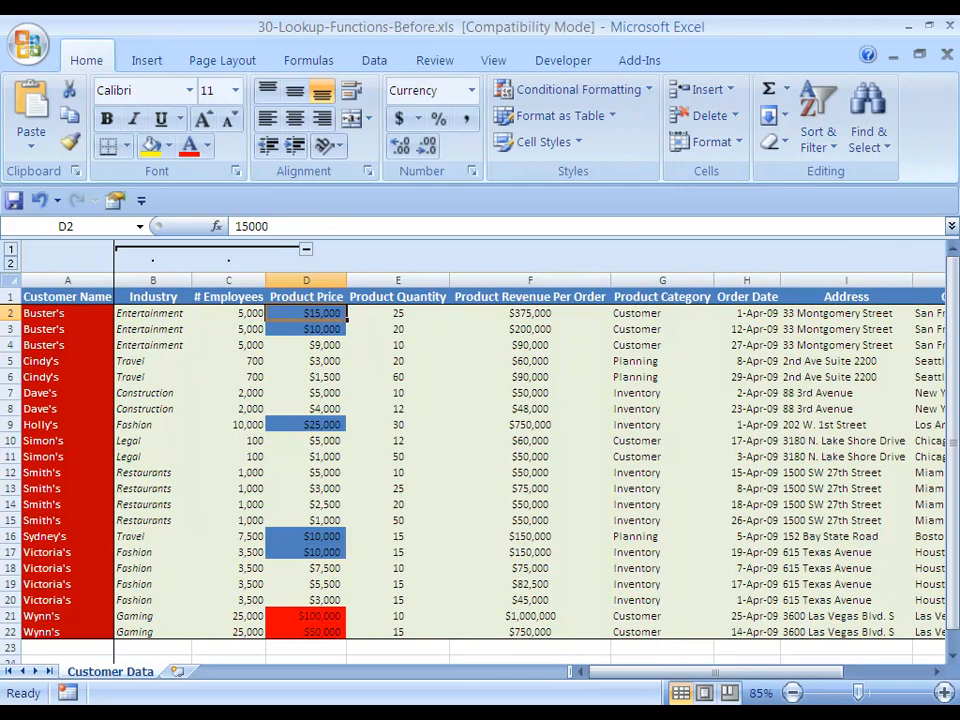
{"action": "key", "text": "Right"}
{"action": "key", "text": "Right"}
{"action": "key", "text": "Right"}
{"action": "key", "text": "Right"}
{"action": "key", "text": "Right"}
{"action": "key", "text": "Right"}
{"action": "key", "text": "Right"}
{"action": "key", "text": "Left"}
{"action": "key", "text": "Right"}
{"action": "key", "text": "Right"}
{"action": "key", "text": "Right"}
{"action": "key", "text": "Left"}
{"action": "key", "text": "Home"}
{"action": "key", "text": "Right"}
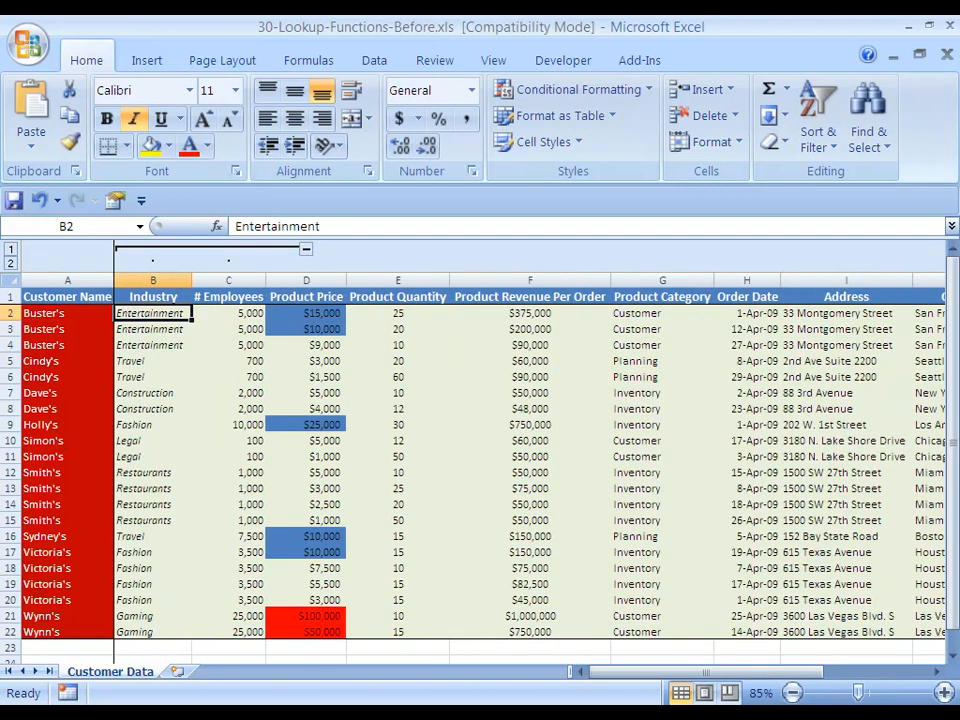
{"action": "key", "text": "Up"}
{"action": "key", "text": "Left"}
{"action": "key", "text": "Right"}
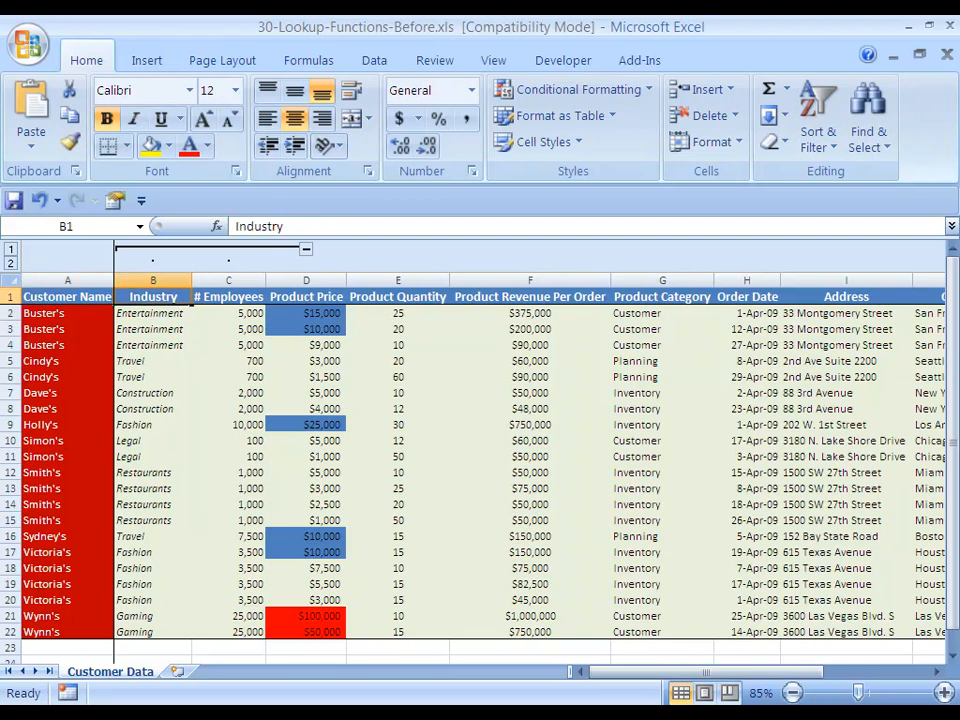
- Add a new worksheet after the Customer Data sheet and name it Customers
{"action": "key", "text": "shift+F11"}
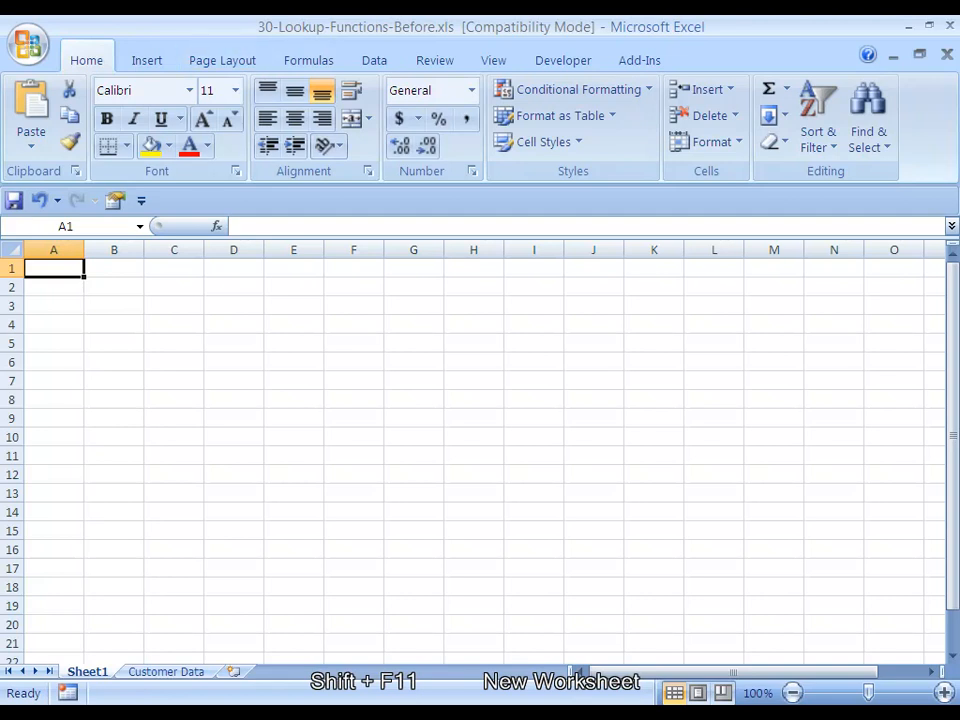
{"action": "left_click_drag", "start_coordinate": [58, 671], "coordinate": [218, 671]}
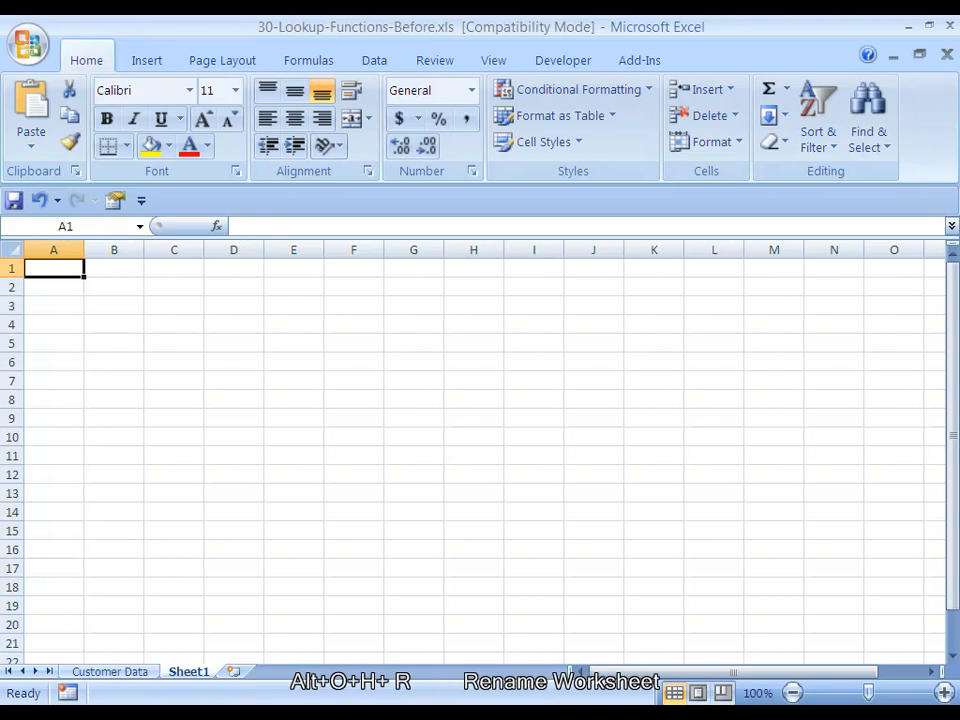
{"action": "key", "text": "alt+o"}
{"action": "key", "text": "h"}
{"action": "key", "text": "r"}
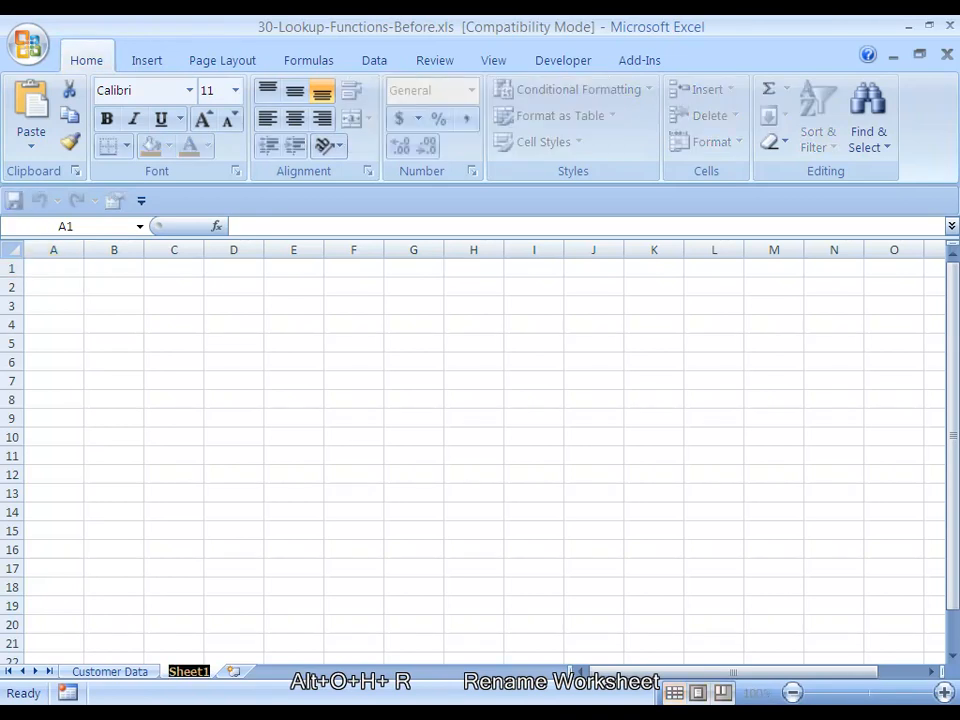
{"action": "type", "text": "Customers"}
{"action": "key", "text": "Return"}
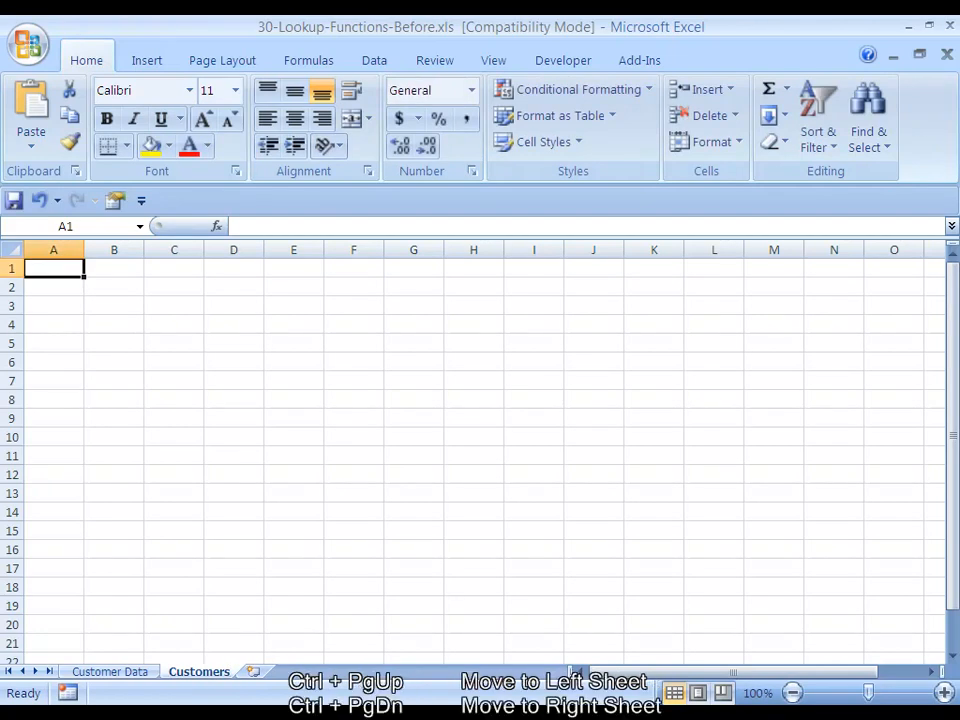
- Look through the Customer Data column headings from Industry to Zip Code to identify the customer-specific fields
{"action": "key", "text": "ctrl+Page_Up"}
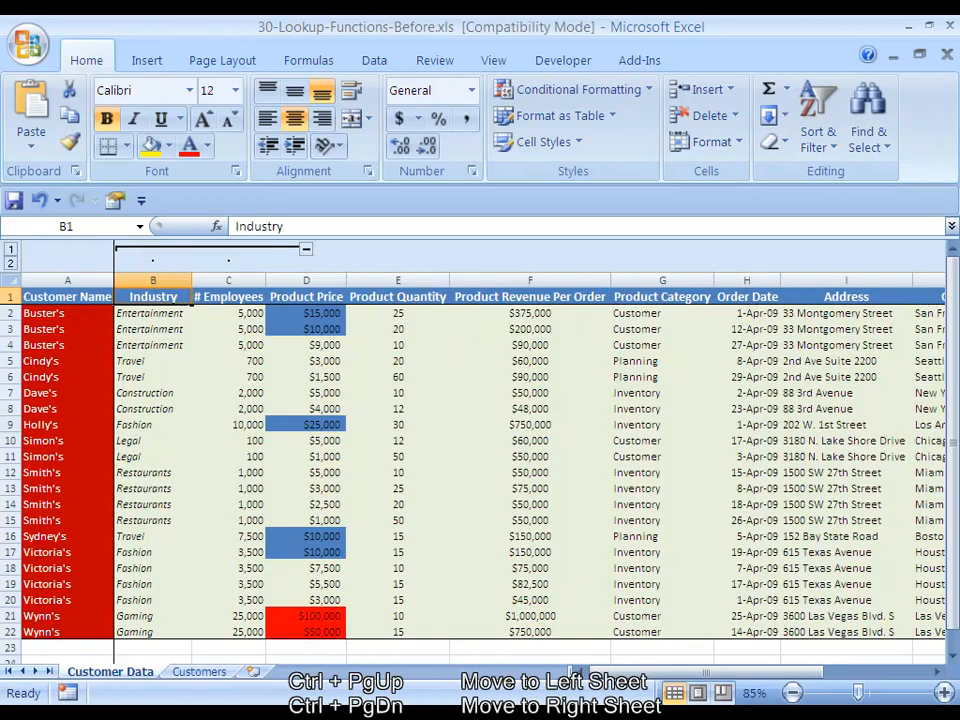
{"action": "key", "text": "Right"}
{"action": "key", "text": "Right"}
{"action": "key", "text": "Right"}
{"action": "key", "text": "Right"}
{"action": "key", "text": "Right"}
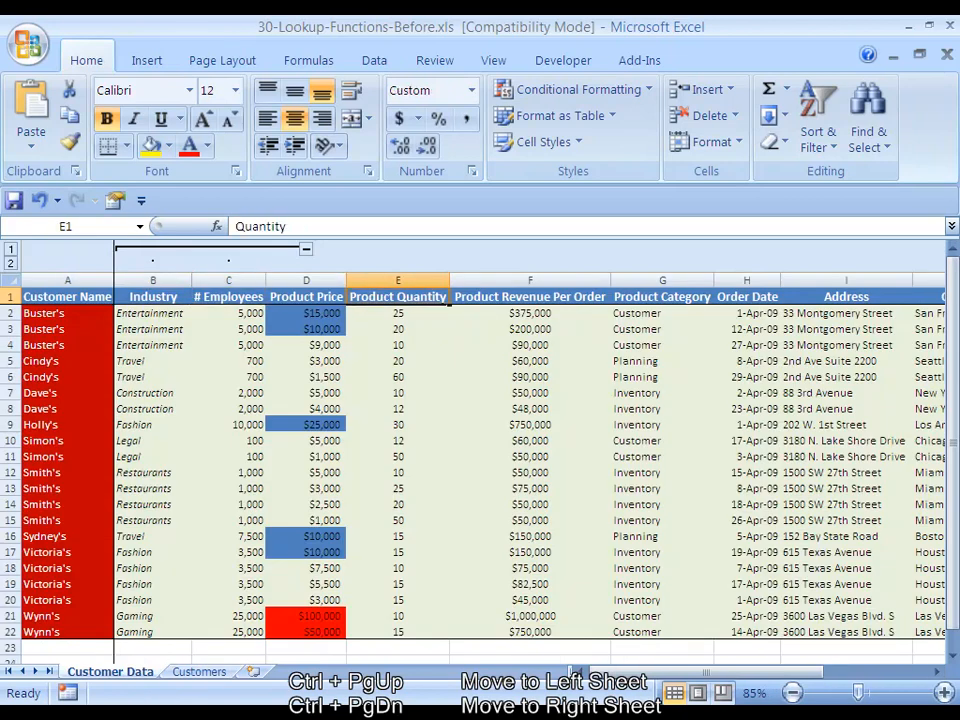
{"action": "key", "text": "Right"}
{"action": "key", "text": "Right"}
{"action": "key", "text": "Right"}
{"action": "key", "text": "Right"}
{"action": "key", "text": "Right"}
{"action": "key", "text": "Right"}
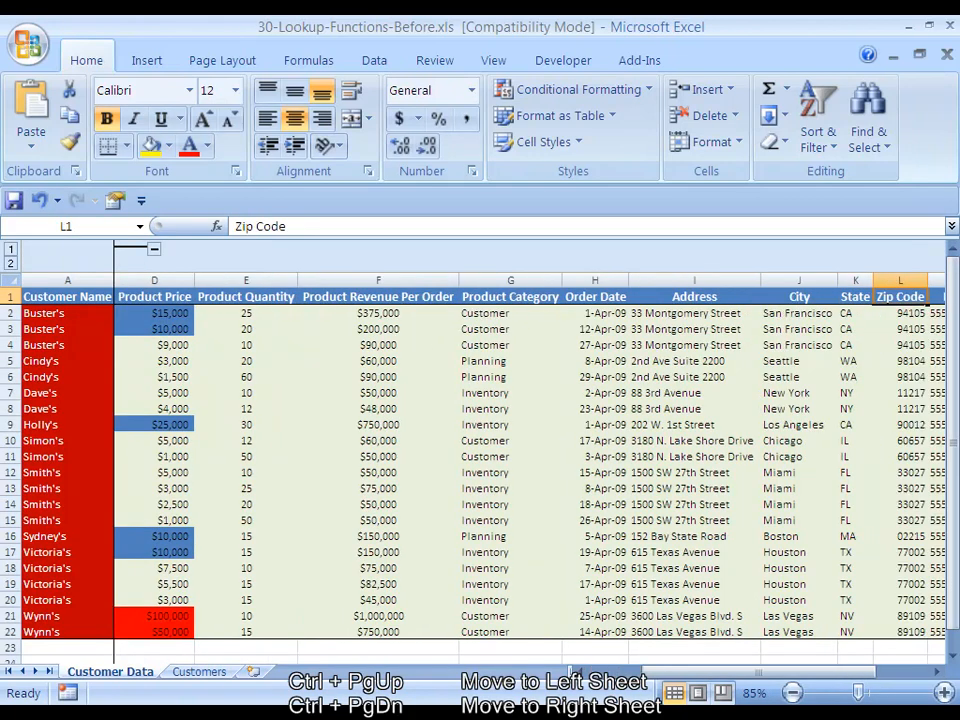
{"action": "key", "text": "Left"}
{"action": "key", "text": "Home"}
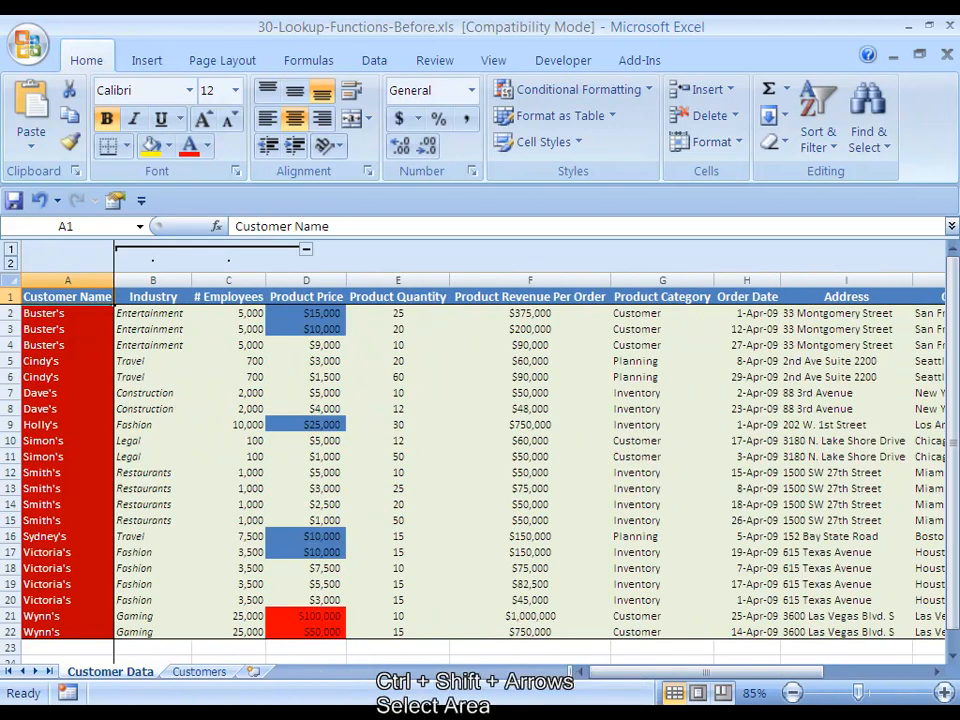
- Copy the Customer Name, Industry and # Employees columns, A1:C22, from Customer Data into the Customers sheet starting at A1
{"action": "key", "text": "ctrl+shift+Down"}
{"action": "key", "text": "shift+Right"}
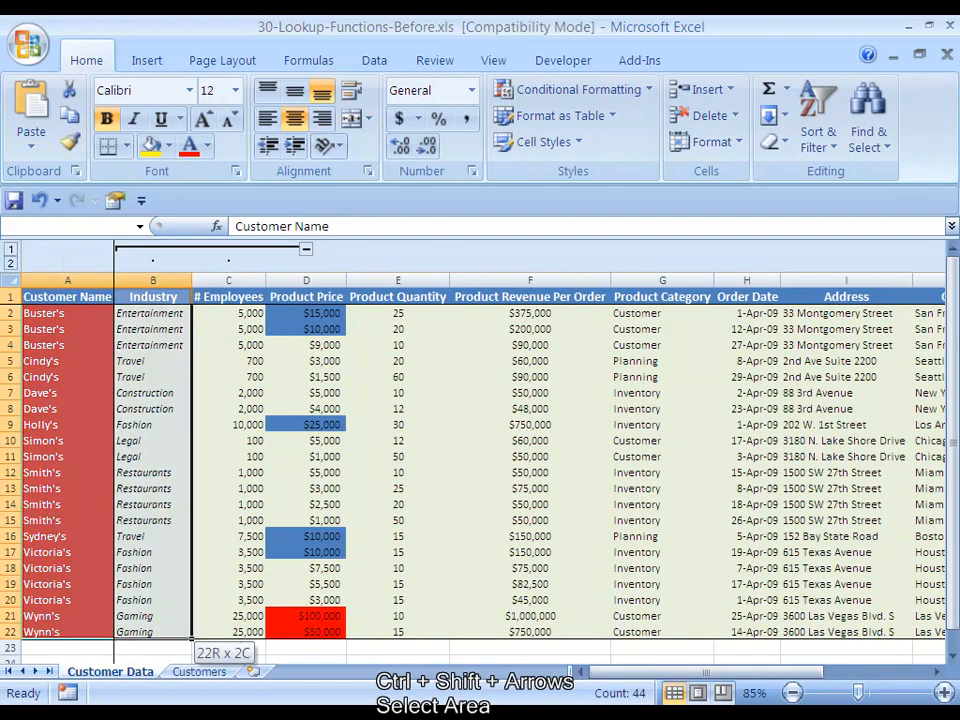
{"action": "key", "text": "shift+Right"}
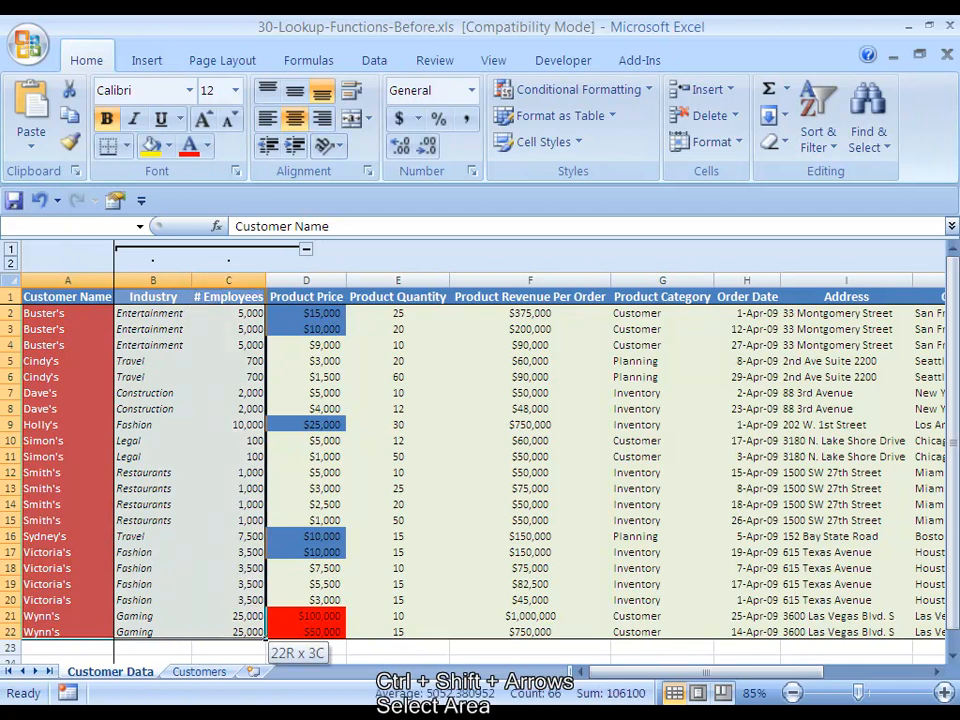
{"action": "key", "text": "ctrl+c"}
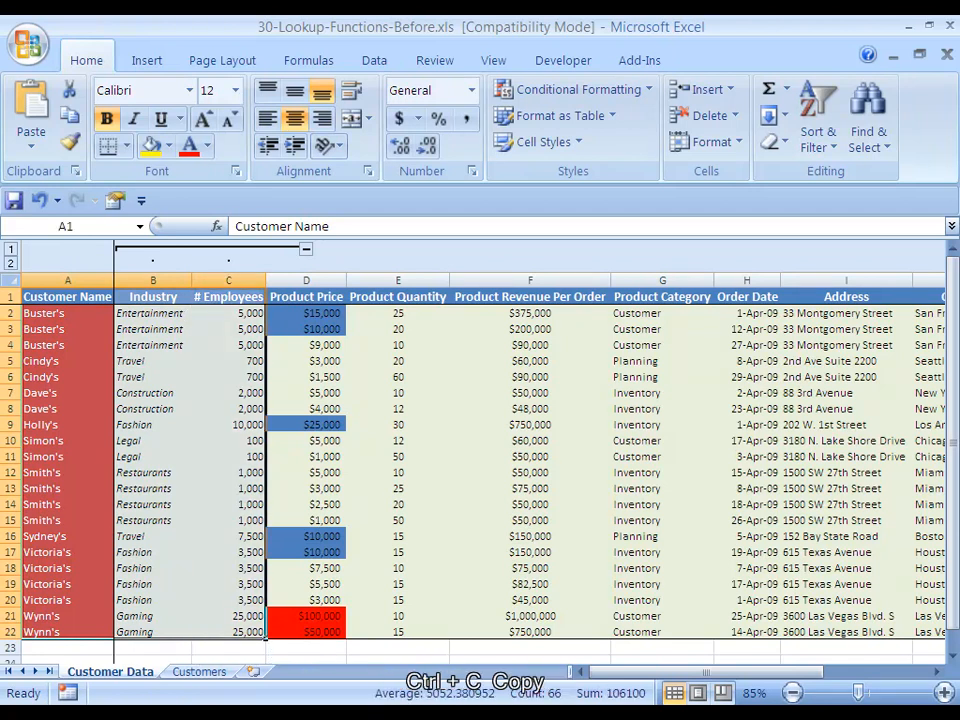
{"action": "key", "text": "ctrl+c"}
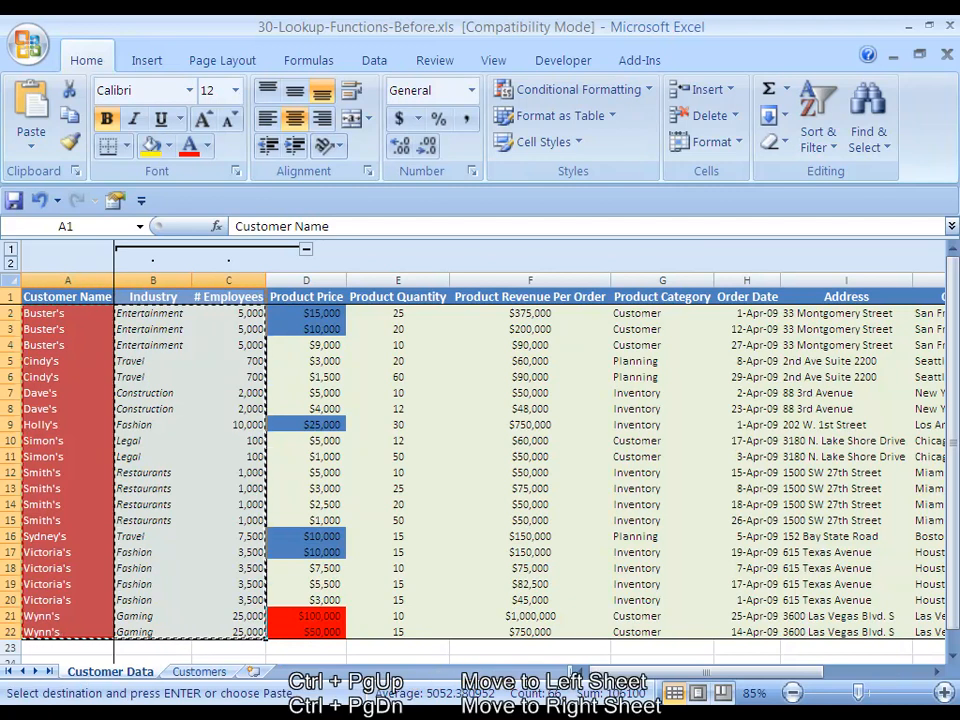
{"action": "key", "text": "ctrl+Page_Down"}
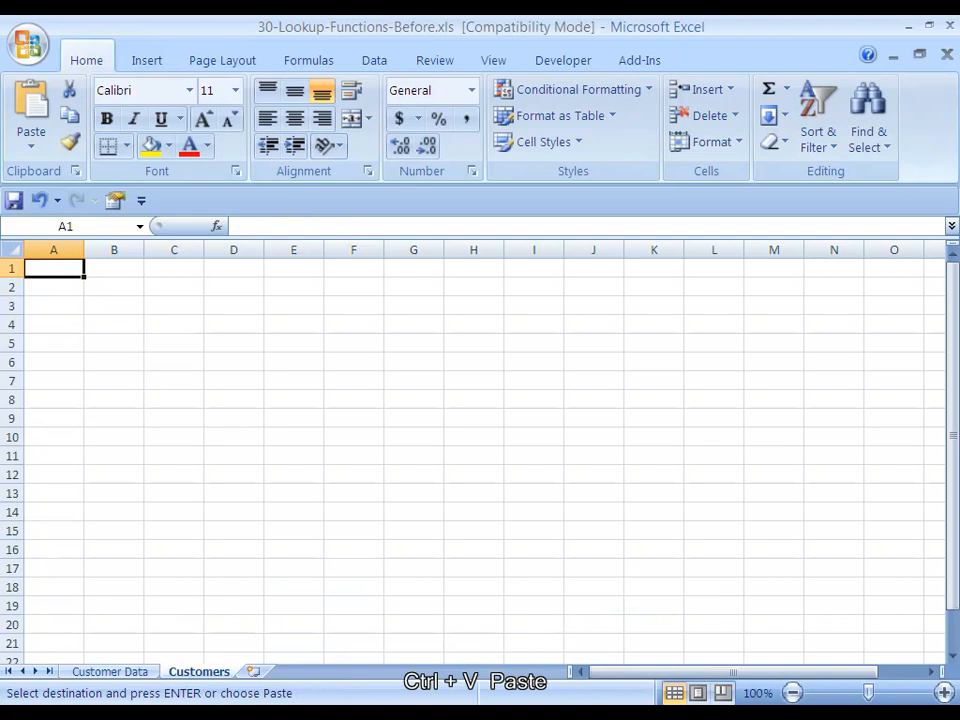
{"action": "key", "text": "ctrl+v"}
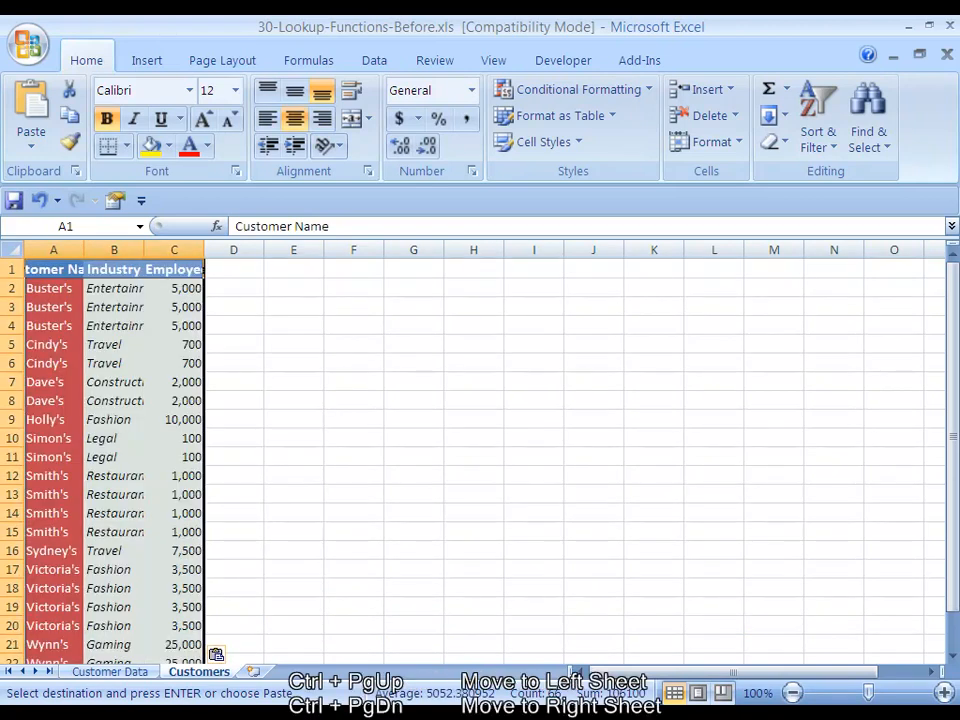
- Copy the Address through Phone # columns, I1:M22, on the Customer Data sheet
{"action": "key", "text": "ctrl+Page_Up"}
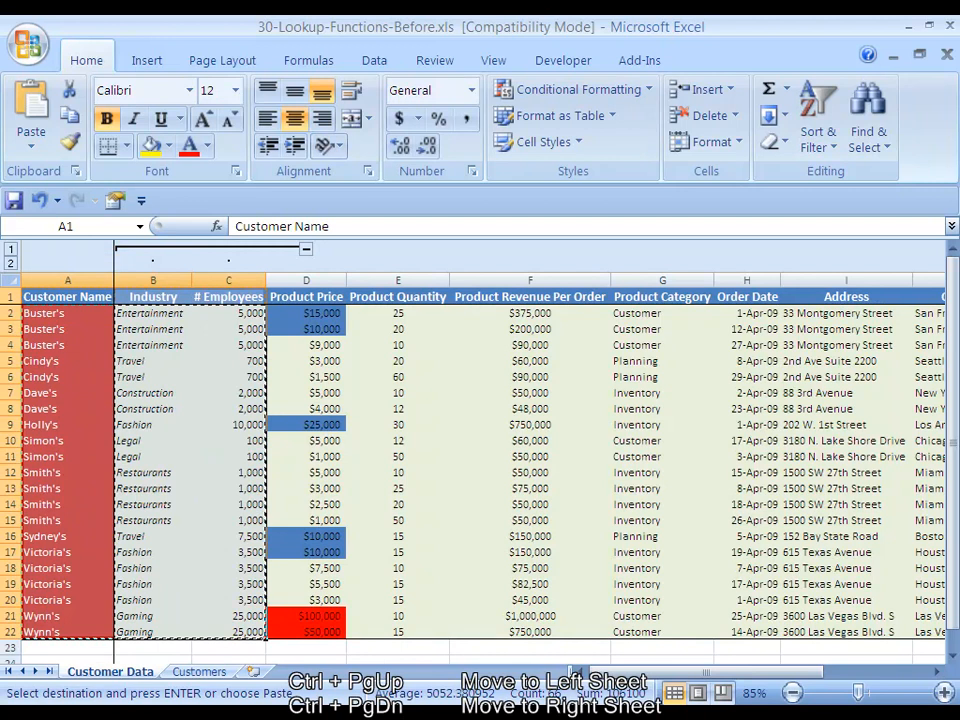
{"action": "key", "text": "Escape"}
{"action": "key", "text": "Right"}
{"action": "key", "text": "Right"}
{"action": "key", "text": "Right"}
{"action": "key", "text": "Right"}
{"action": "key", "text": "Right"}
{"action": "key", "text": "Right"}
{"action": "key", "text": "Right"}
{"action": "key", "text": "Right"}
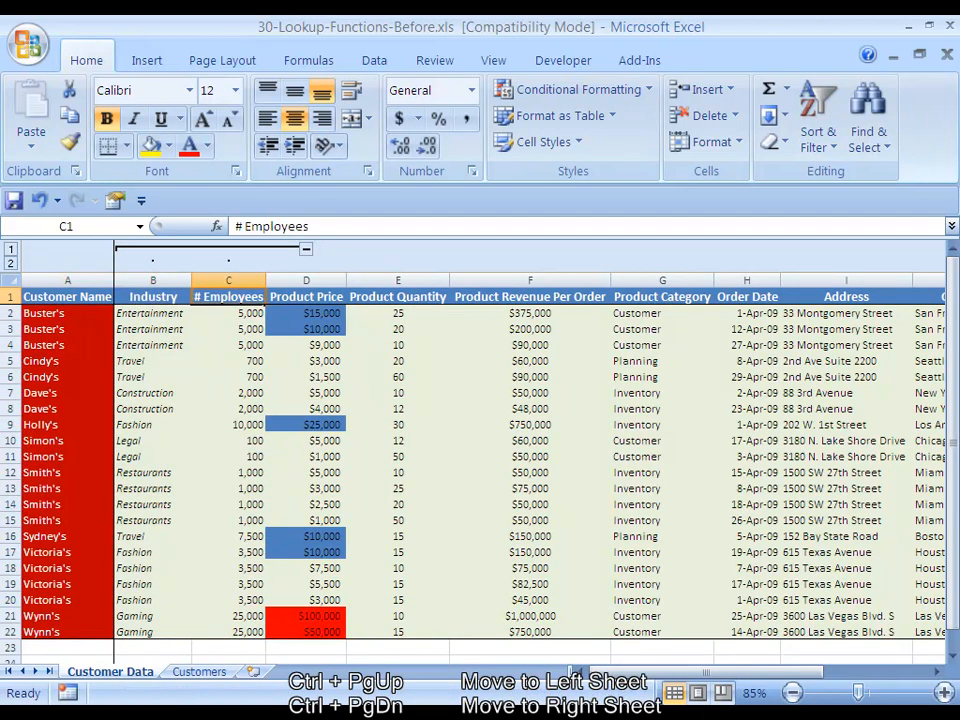
{"action": "key", "text": "Right"}
{"action": "key", "text": "Right"}
{"action": "key", "text": "Right"}
{"action": "key", "text": "Right"}
{"action": "key", "text": "Right"}
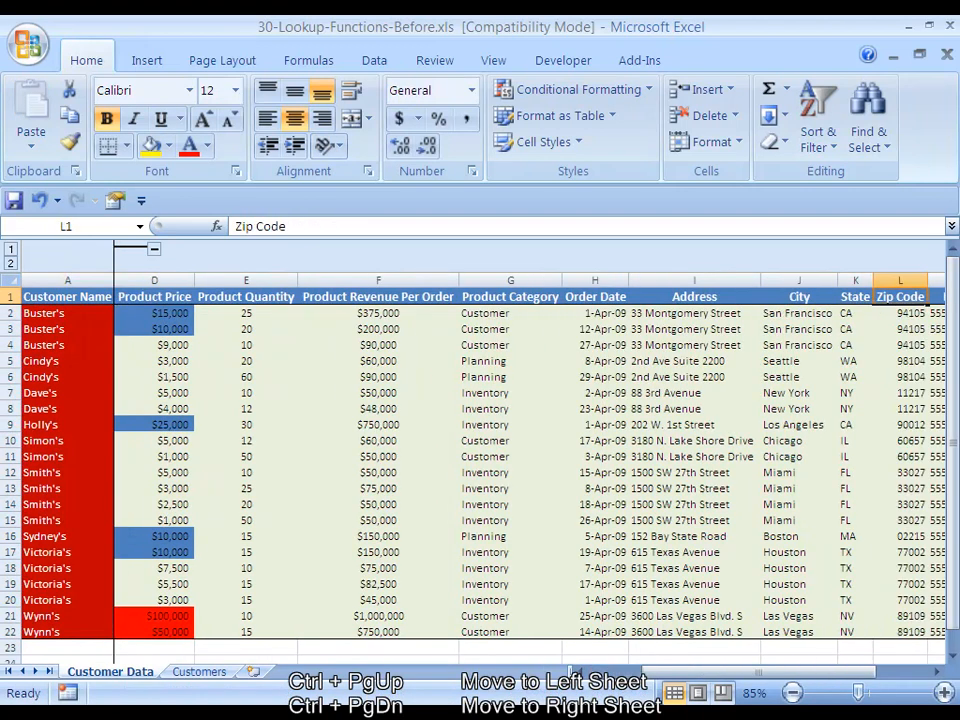
{"action": "key", "text": "Left"}
{"action": "key", "text": "Left"}
{"action": "key", "text": "Left"}
{"action": "key", "text": "Left"}
{"action": "key", "text": "Left"}
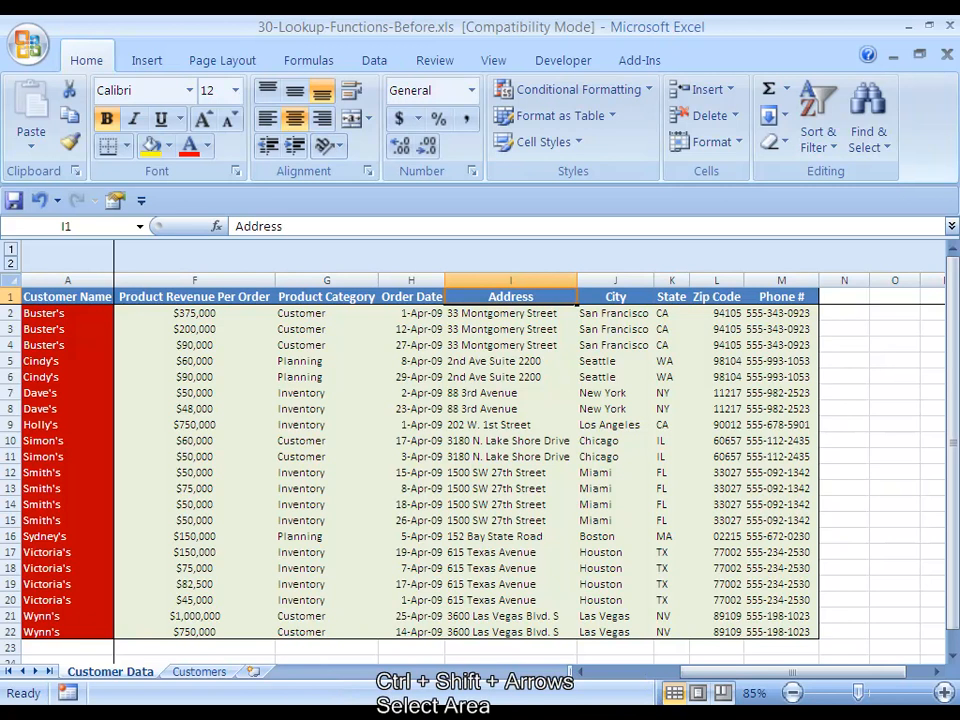
{"action": "key", "text": "ctrl+shift+Down"}
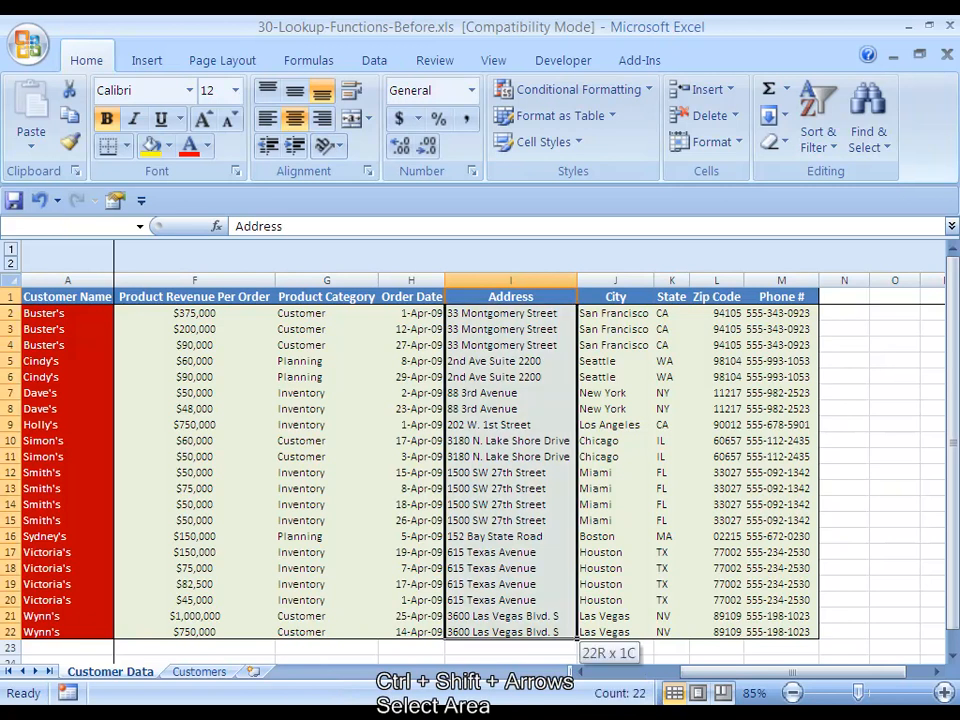
{"action": "key", "text": "ctrl+shift+Right"}
{"action": "key", "text": "ctrl+c"}
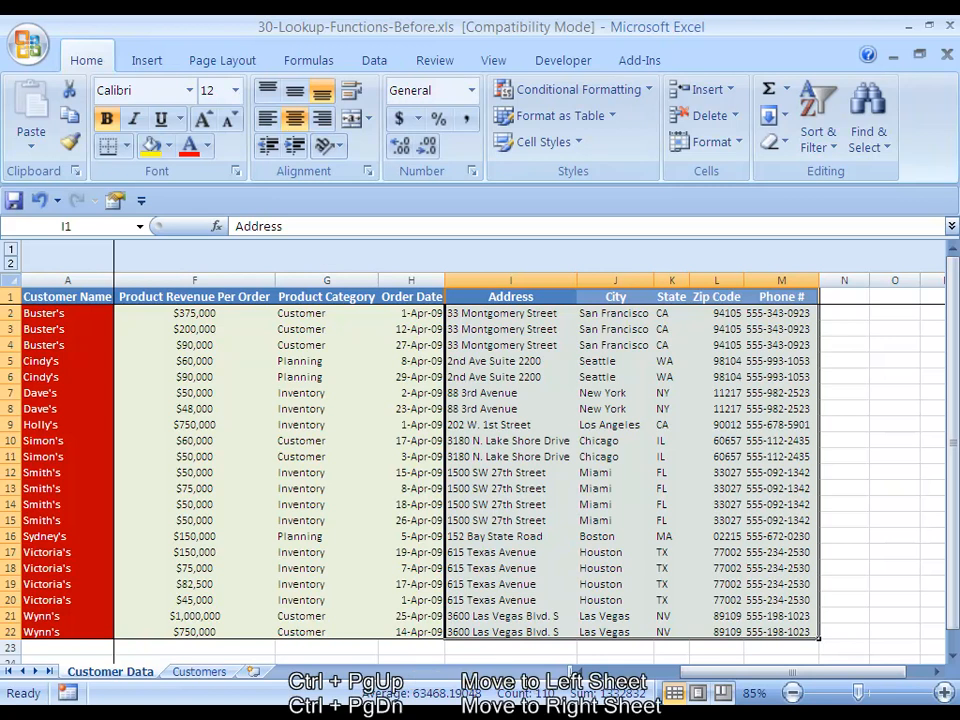
{"action": "key", "text": "ctrl+c"}
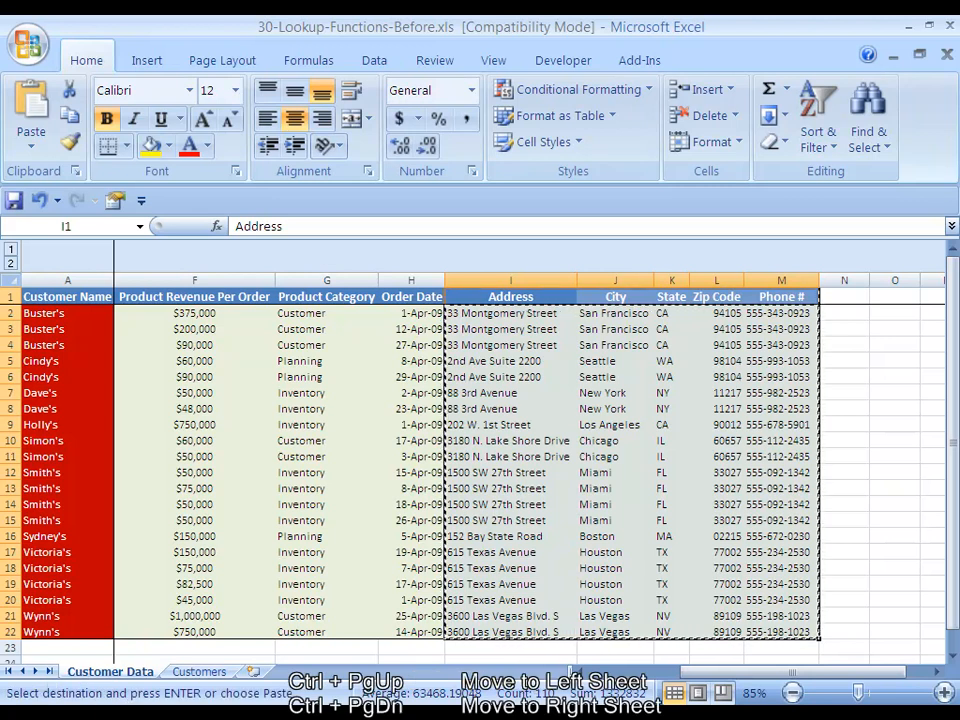
- Paste the copied Address through Phone # columns into the Customers sheet starting at D1
{"action": "key", "text": "ctrl+Page_Down"}
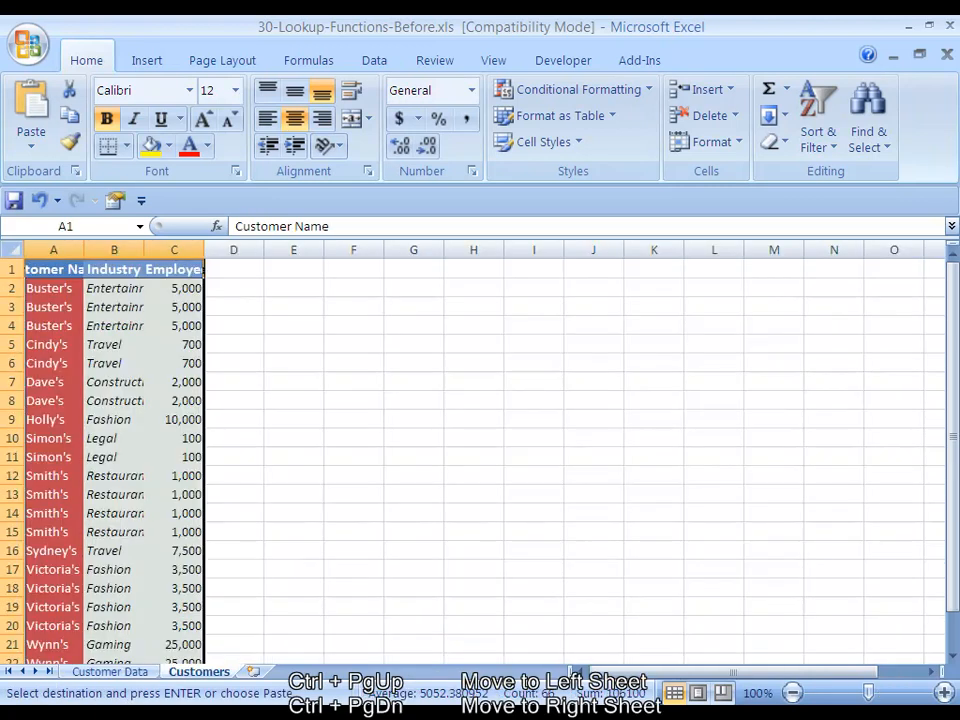
{"action": "key", "text": "Right"}
{"action": "key", "text": "Right"}
{"action": "key", "text": "Right"}
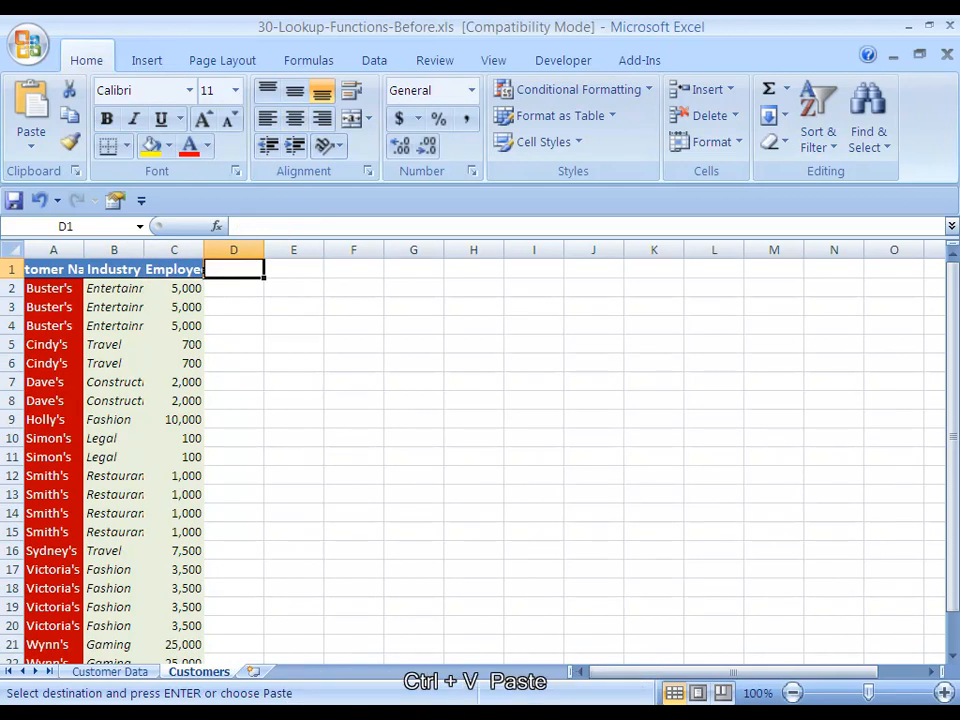
{"action": "key", "text": "ctrl+v"}
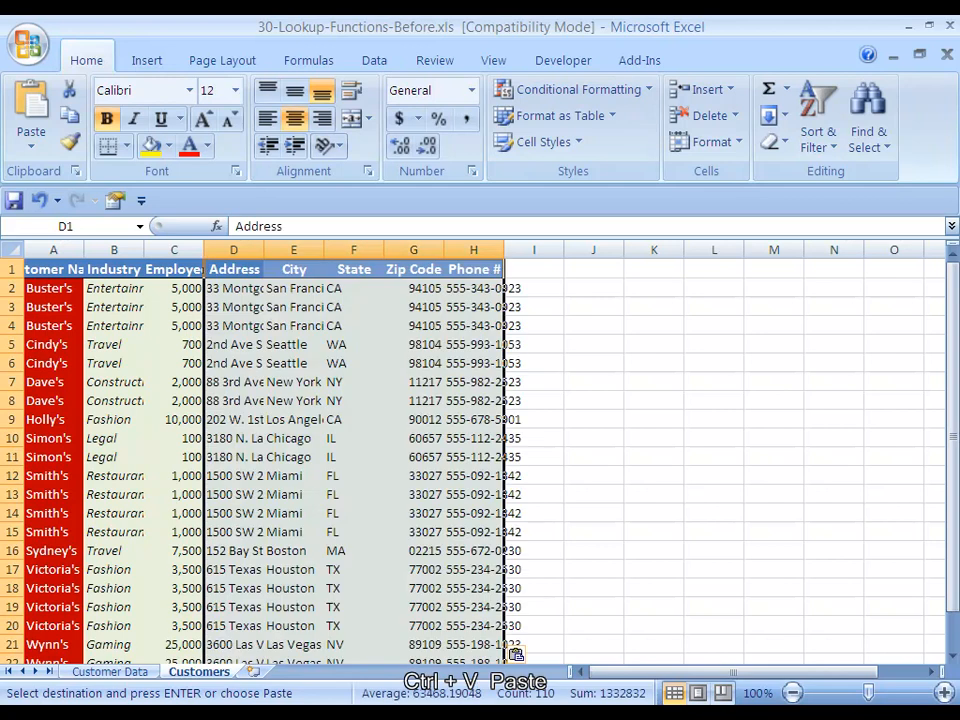
- Auto-fit the widths of columns A through H to their contents on the Customers sheet
{"action": "key", "text": "Left"}
{"action": "key", "text": "Left"}
{"action": "key", "text": "Left"}
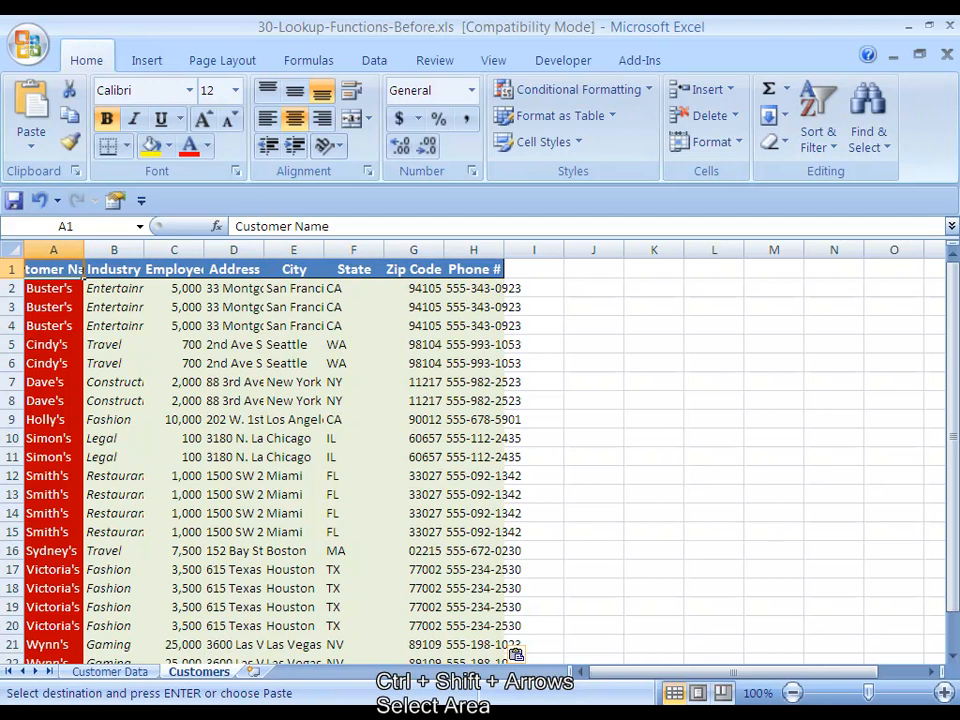
{"action": "key", "text": "ctrl+shift+Down"}
{"action": "key", "text": "ctrl+shift+Right"}
{"action": "key", "text": "alt+o"}
{"action": "key", "text": "c"}
{"action": "key", "text": "a"}
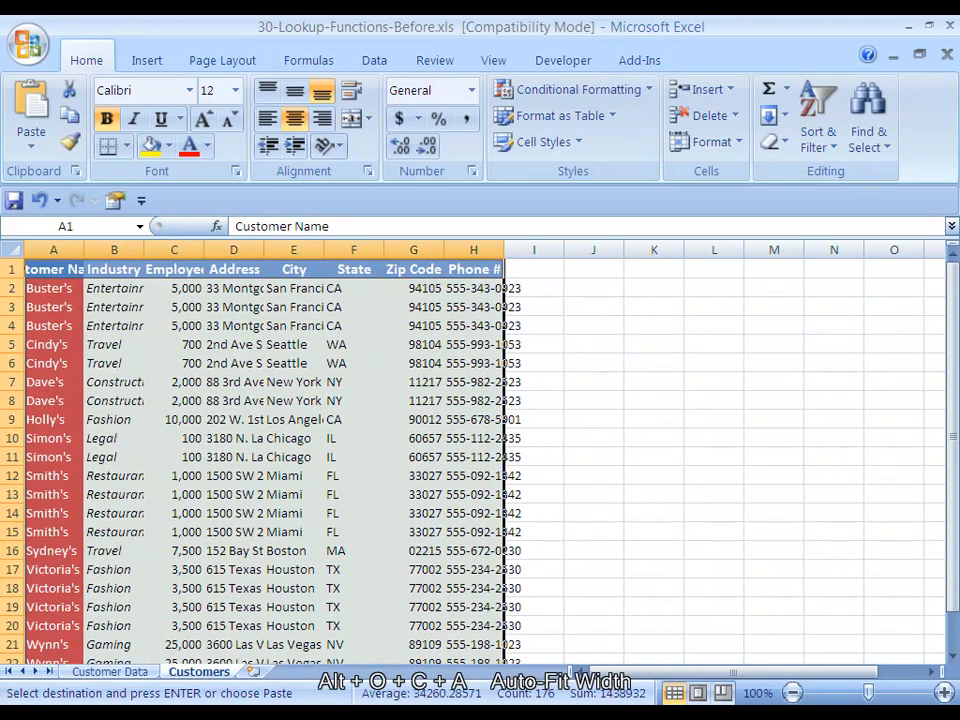
{"action": "key", "text": "alt+o"}
{"action": "key", "text": "c"}
{"action": "key", "text": "a"}
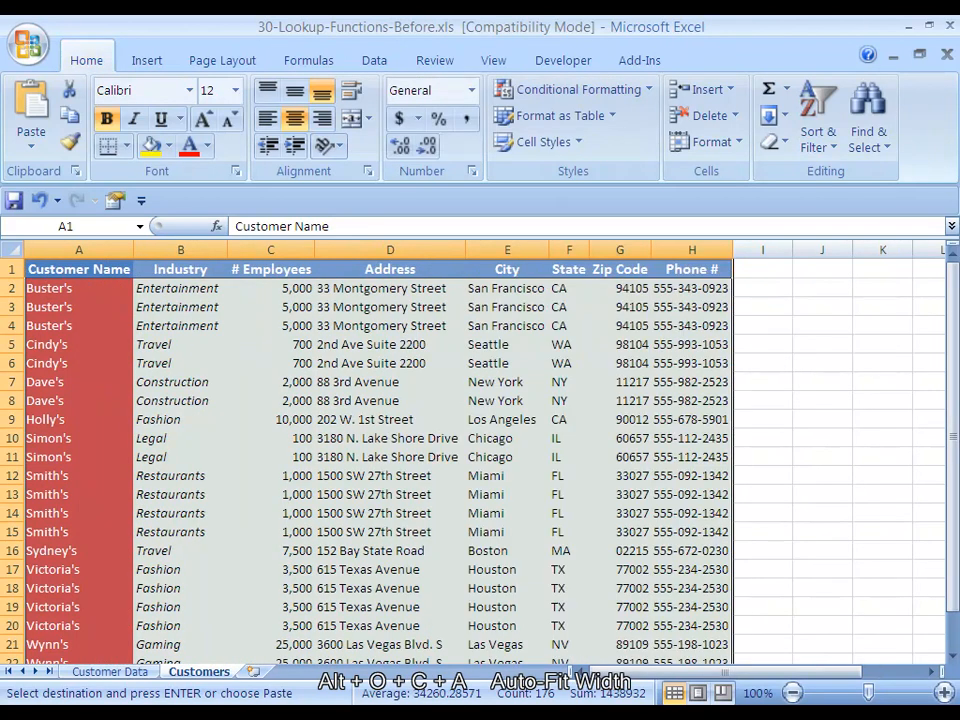
- Start an Advanced Filter on the Customers table A1:H22, set to copy the results to another location
{"action": "key", "text": "Down"}
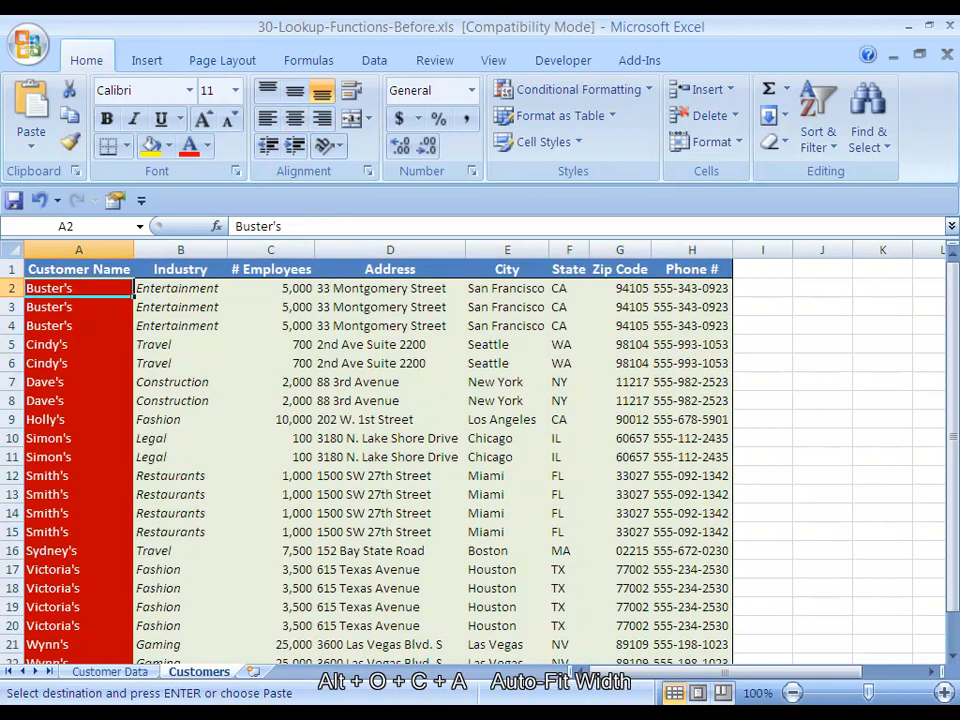
{"action": "key", "text": "Up"}
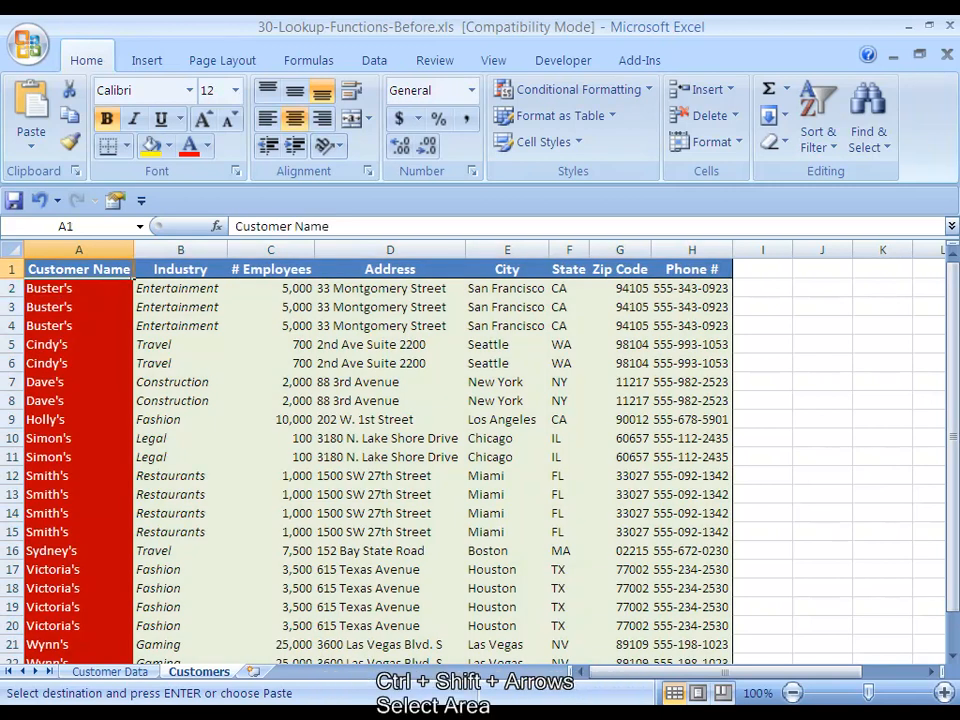
{"action": "key", "text": "ctrl+shift+Down"}
{"action": "key", "text": "ctrl+shift+Right"}
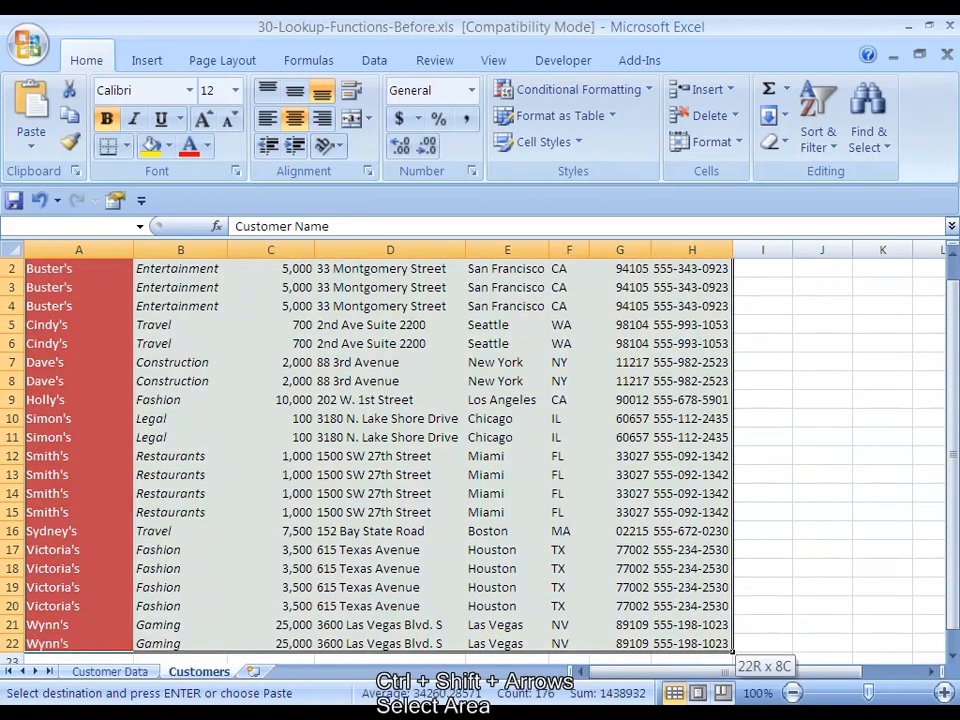
{"action": "scroll", "coordinate": [480, 456], "scroll_direction": "up", "scroll_amount": 1}
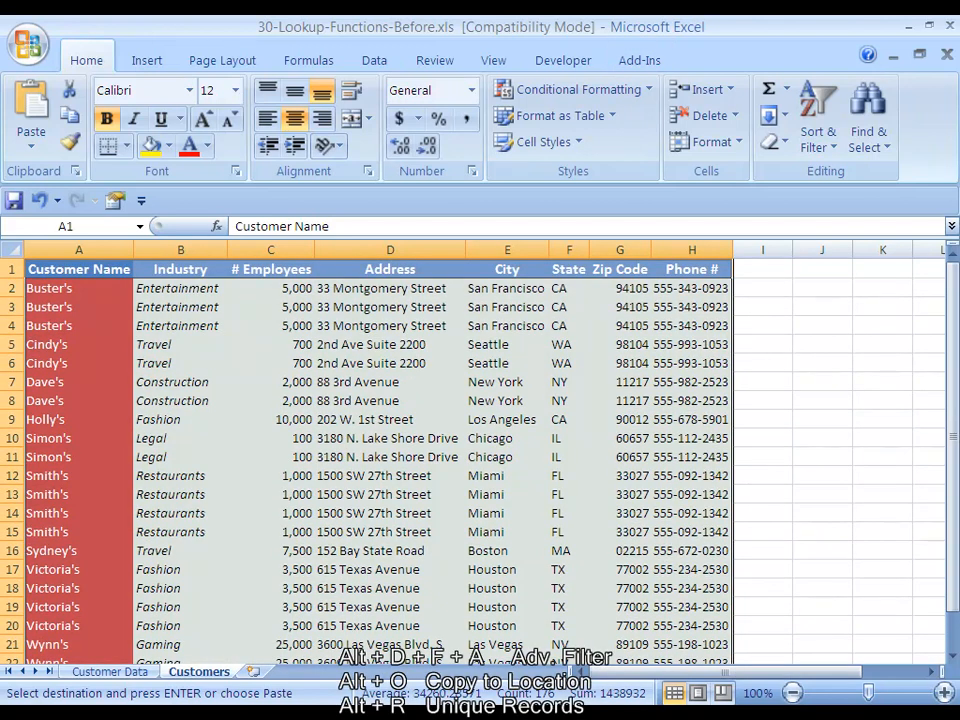
{"action": "key", "text": "alt+d"}
{"action": "key", "text": "f"}
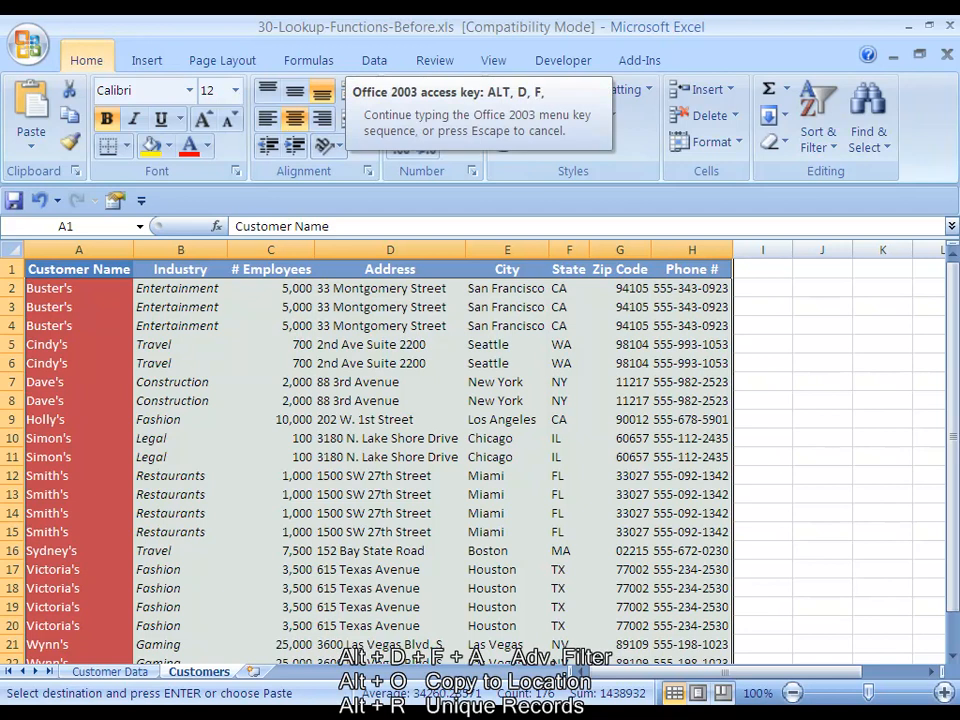
{"action": "key", "text": "a"}
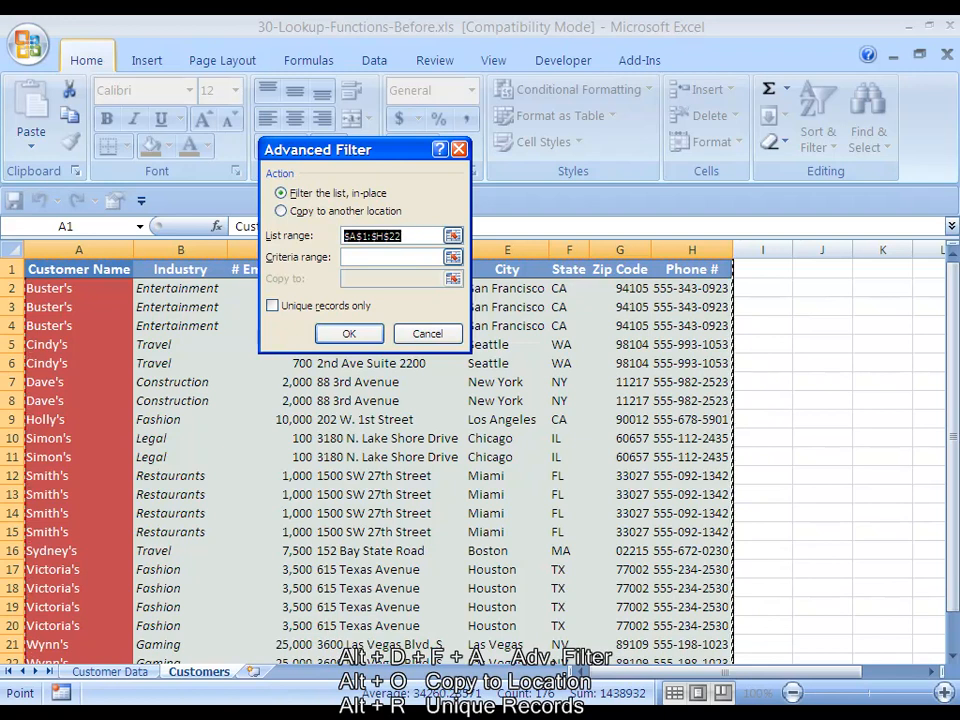
{"action": "key", "text": "alt+o"}
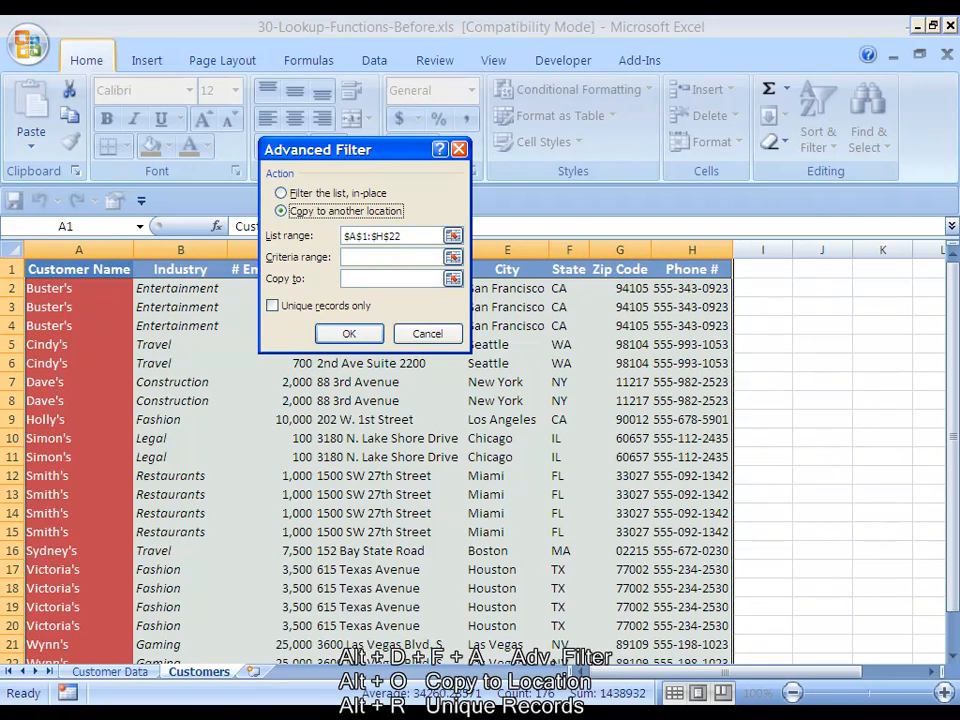
- Set the filter's destination to A24:H46 on the Customers sheet and extract unique records only
{"action": "key", "text": "alt+t"}
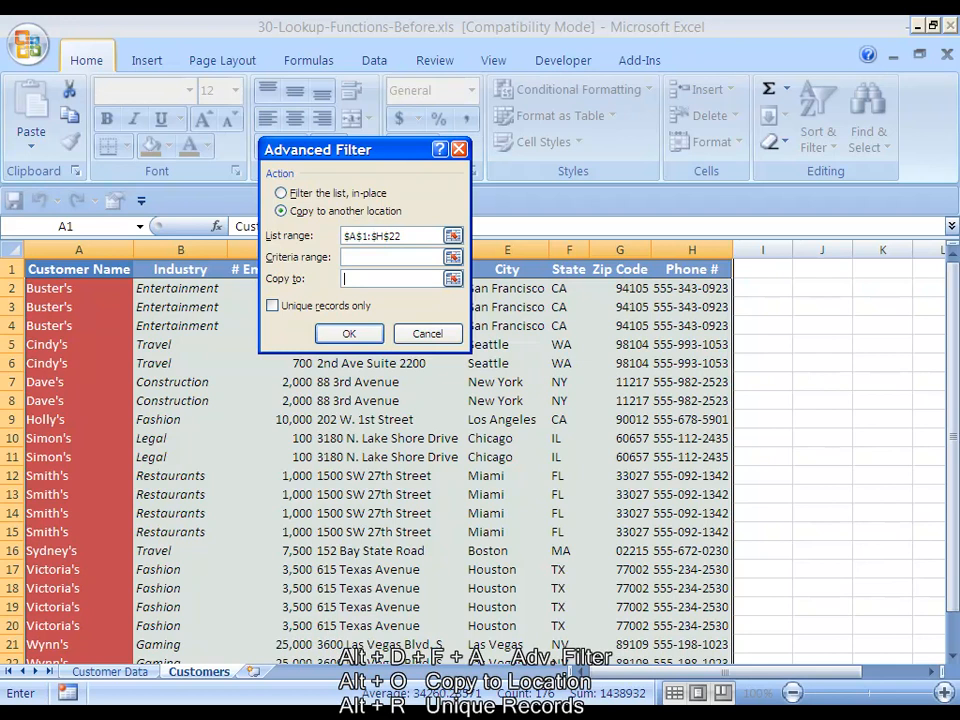
{"action": "key", "text": "Right"}
{"action": "key", "text": "Down"}
{"action": "key", "text": "Left"}
{"action": "key", "text": "Down"}
{"action": "key", "text": "Down"}
{"action": "key", "text": "Down"}
{"action": "key", "text": "Down"}
{"action": "key", "text": "Down"}
{"action": "key", "text": "Down"}
{"action": "key", "text": "Down"}
{"action": "key", "text": "Down"}
{"action": "key", "text": "Down"}
{"action": "key", "text": "Down"}
{"action": "key", "text": "Down"}
{"action": "key", "text": "Down"}
{"action": "key", "text": "Down"}
{"action": "key", "text": "Down"}
{"action": "key", "text": "Down"}
{"action": "key", "text": "Down"}
{"action": "key", "text": "Down"}
{"action": "key", "text": "Down"}
{"action": "key", "text": "Down"}
{"action": "key", "text": "Down"}
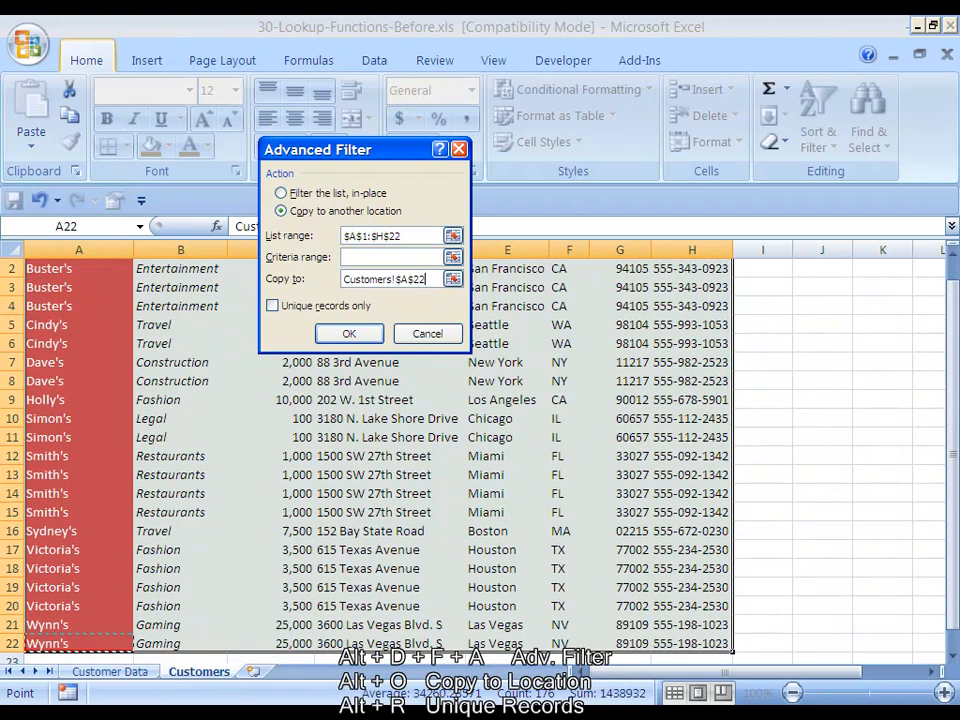
{"action": "key", "text": "shift+Right"}
{"action": "key", "text": "shift+Right"}
{"action": "key", "text": "shift+Right"}
{"action": "key", "text": "shift+Right"}
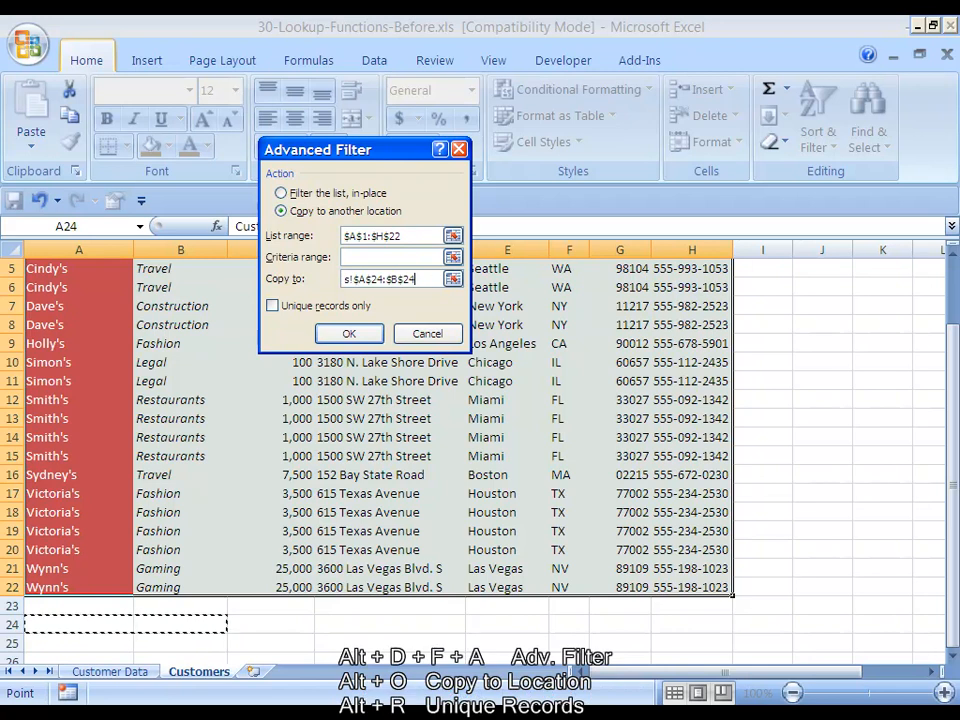
{"action": "key", "text": "shift+Right"}
{"action": "key", "text": "shift+Right"}
{"action": "key", "text": "shift+Right"}
{"action": "key", "text": "shift+Down"}
{"action": "key", "text": "shift+Down"}
{"action": "key", "text": "shift+Down"}
{"action": "key", "text": "shift+Down"}
{"action": "key", "text": "shift+Down"}
{"action": "key", "text": "shift+Down"}
{"action": "key", "text": "shift+Down"}
{"action": "key", "text": "shift+Down"}
{"action": "key", "text": "shift+Down"}
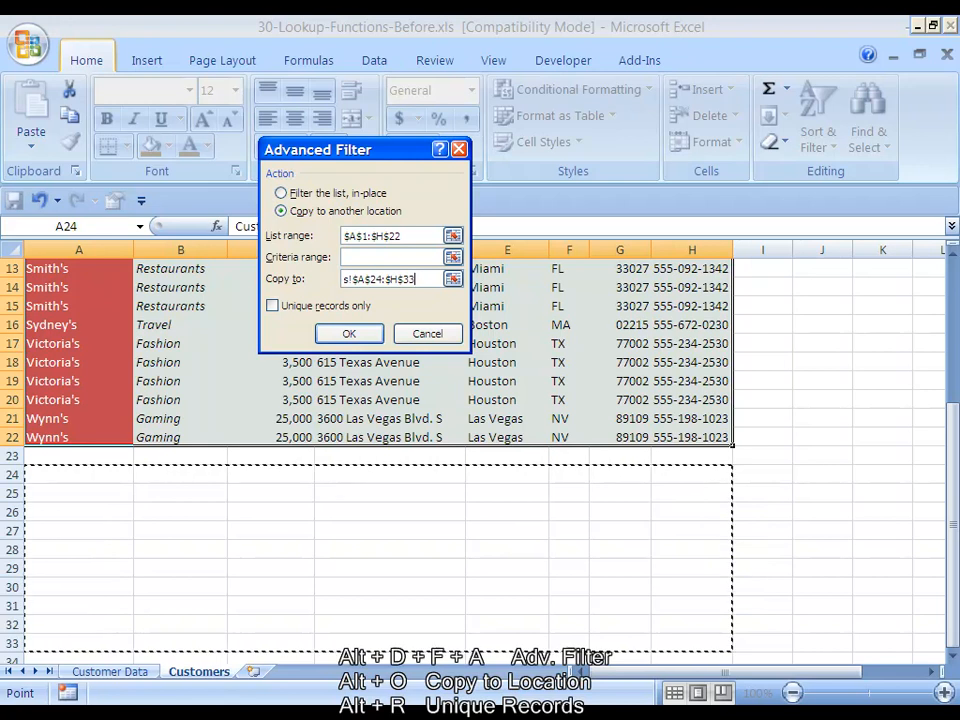
{"action": "key", "text": "shift+Down"}
{"action": "key", "text": "shift+Down"}
{"action": "key", "text": "shift+Down"}
{"action": "key", "text": "shift+Down"}
{"action": "key", "text": "shift+Down"}
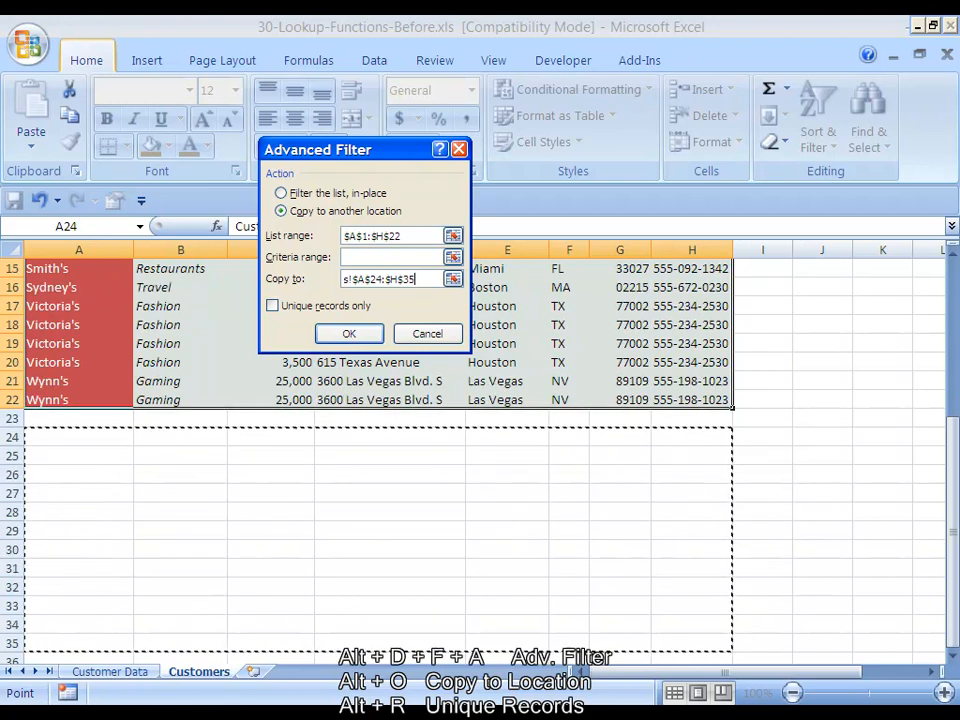
{"action": "key", "text": "shift+Down"}
{"action": "key", "text": "shift+Down"}
{"action": "key", "text": "shift+Down"}
{"action": "key", "text": "shift+Down"}
{"action": "key", "text": "shift+Down"}
{"action": "key", "text": "shift+Down"}
{"action": "key", "text": "shift+Down"}
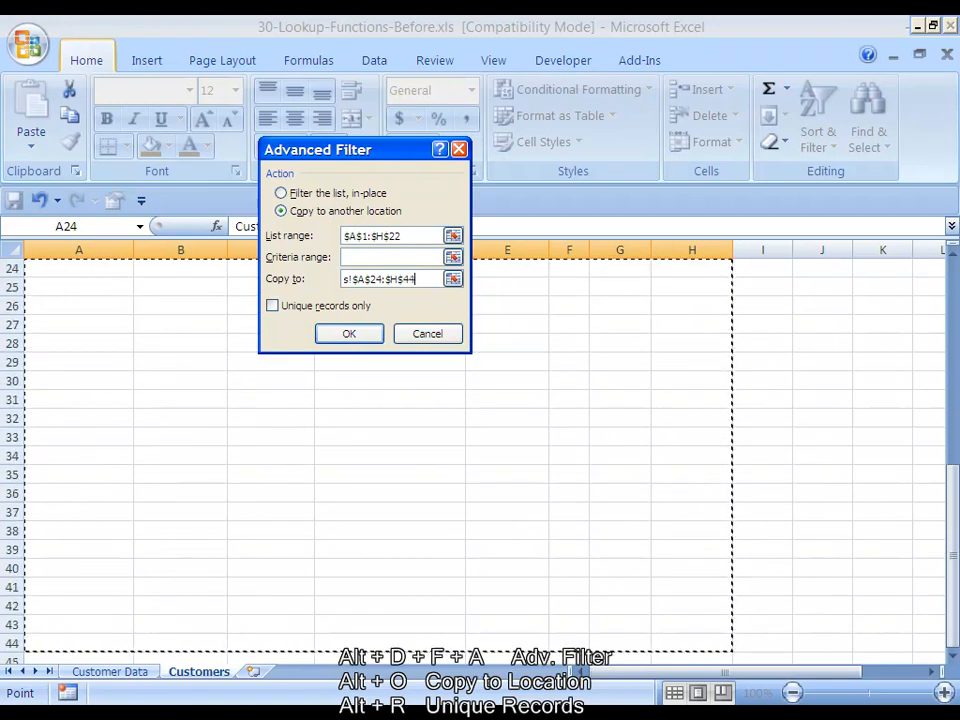
{"action": "key", "text": "shift+Down"}
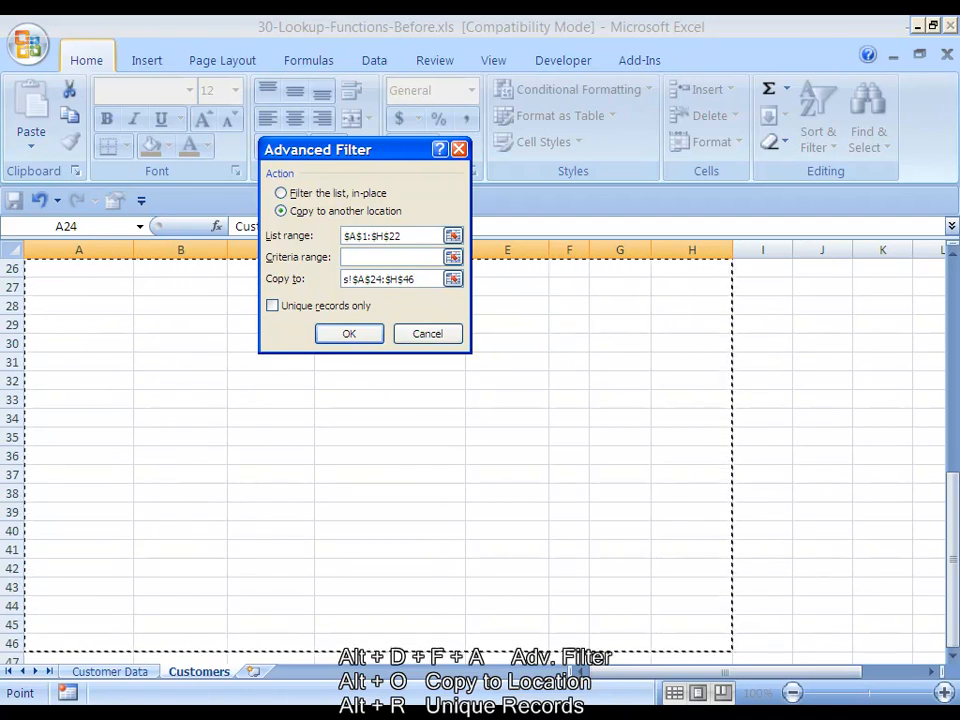
{"action": "key", "text": "alt+r"}
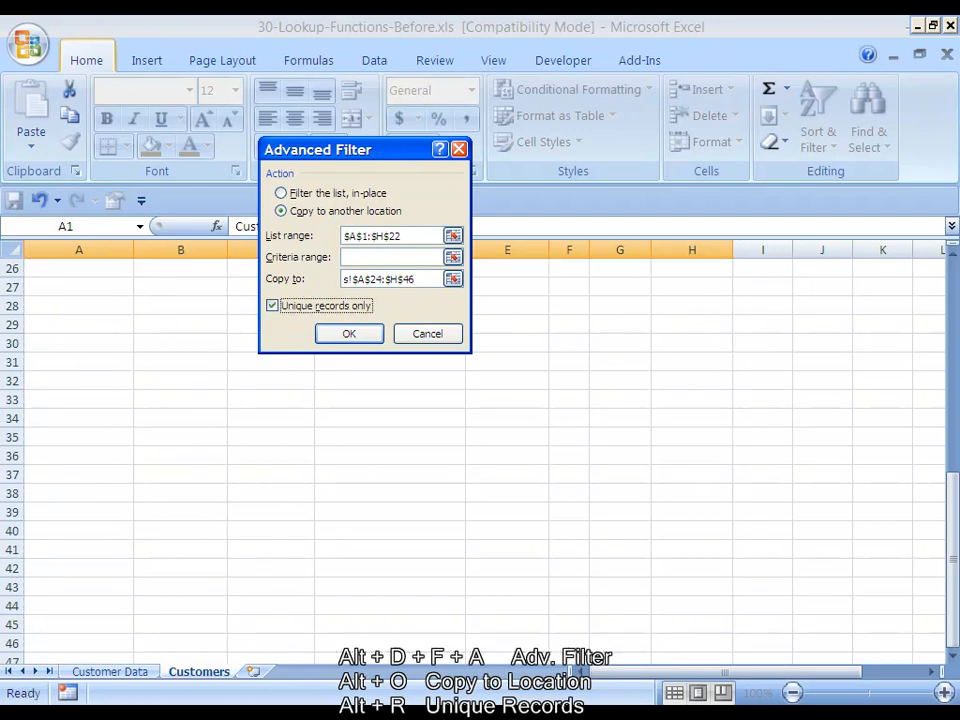
{"action": "key", "text": "Return"}
- Examine the filtered list of unique customers below the original table, selecting its rows 24 to 33
{"action": "key", "text": "Down"}
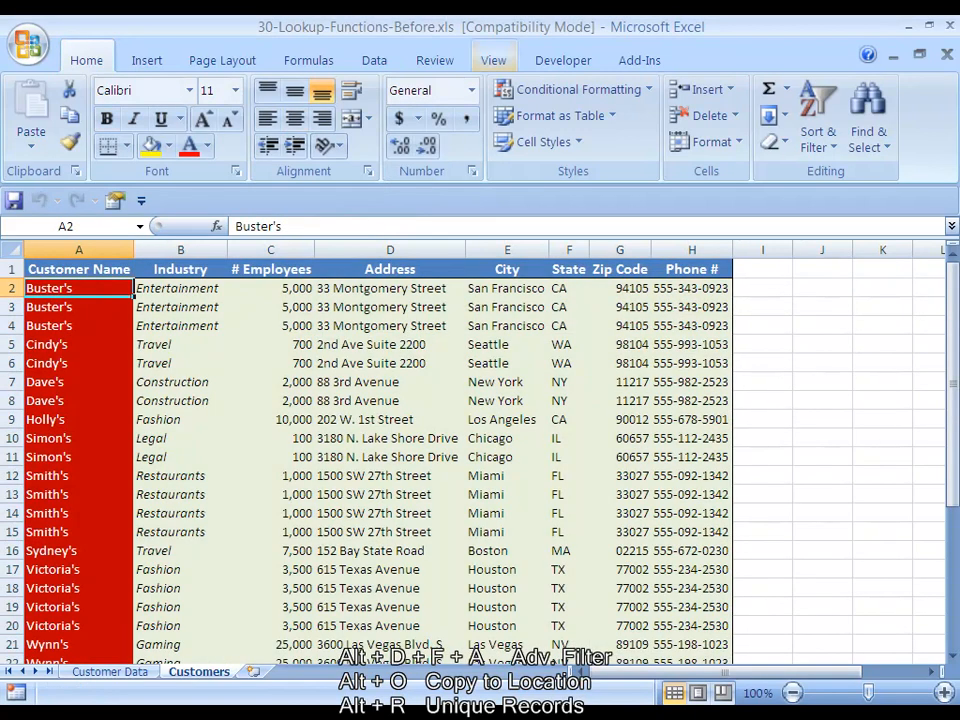
{"action": "key", "text": "ctrl+Down"}
{"action": "key", "text": "Down"}
{"action": "key", "text": "Down"}
{"action": "key", "text": "ctrl+Down"}
{"action": "key", "text": "Up"}
{"action": "key", "text": "ctrl+Up"}
{"action": "key", "text": "ctrl+shift+Right"}
{"action": "key", "text": "shift+Down"}
{"action": "key", "text": "shift+Down"}
{"action": "key", "text": "shift+Down"}
{"action": "key", "text": "shift+Down"}
{"action": "key", "text": "shift+Down"}
{"action": "key", "text": "shift+Down"}
{"action": "key", "text": "shift+Down"}
{"action": "key", "text": "shift+Down"}
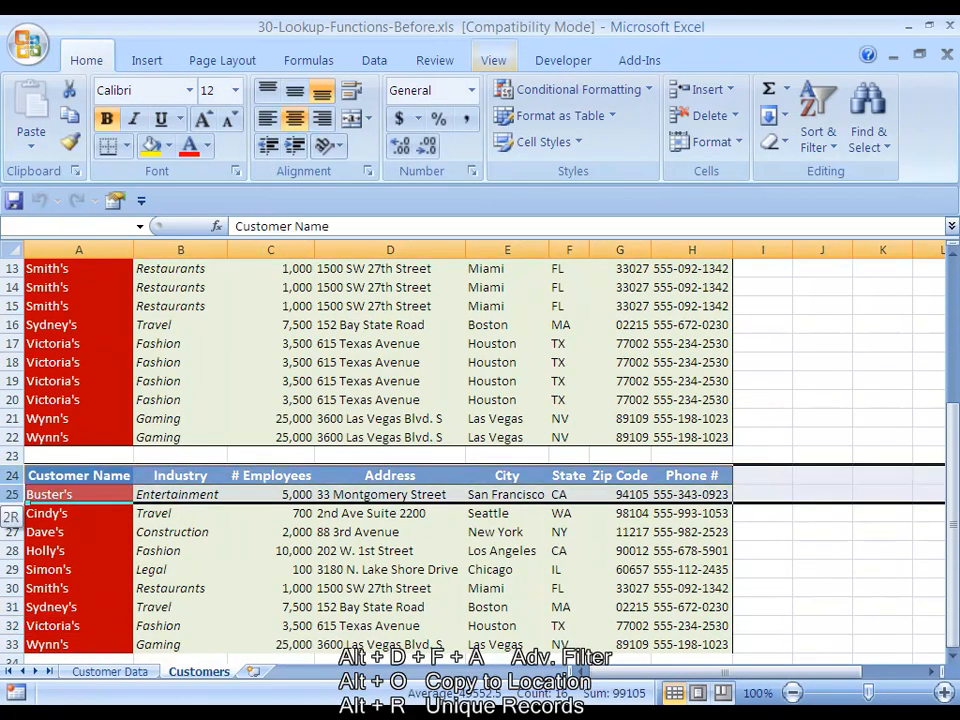
{"action": "key", "text": "shift+Down"}
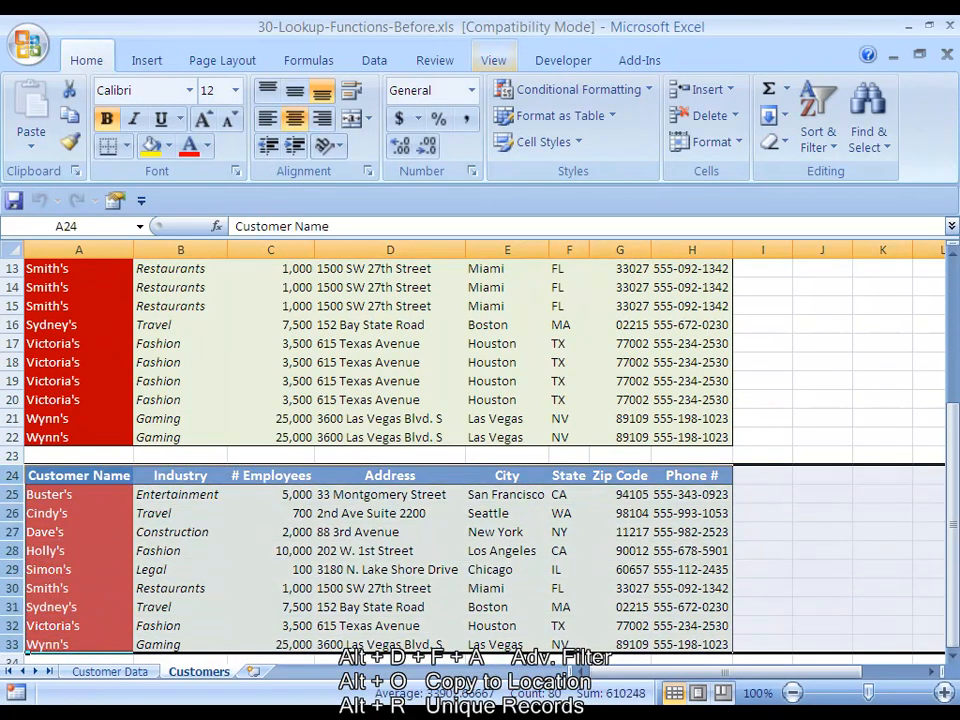
- Delete rows 1 through 23, holding the original duplicated table and the blank row beneath it, from the Customers sheet
{"action": "key", "text": "Up"}
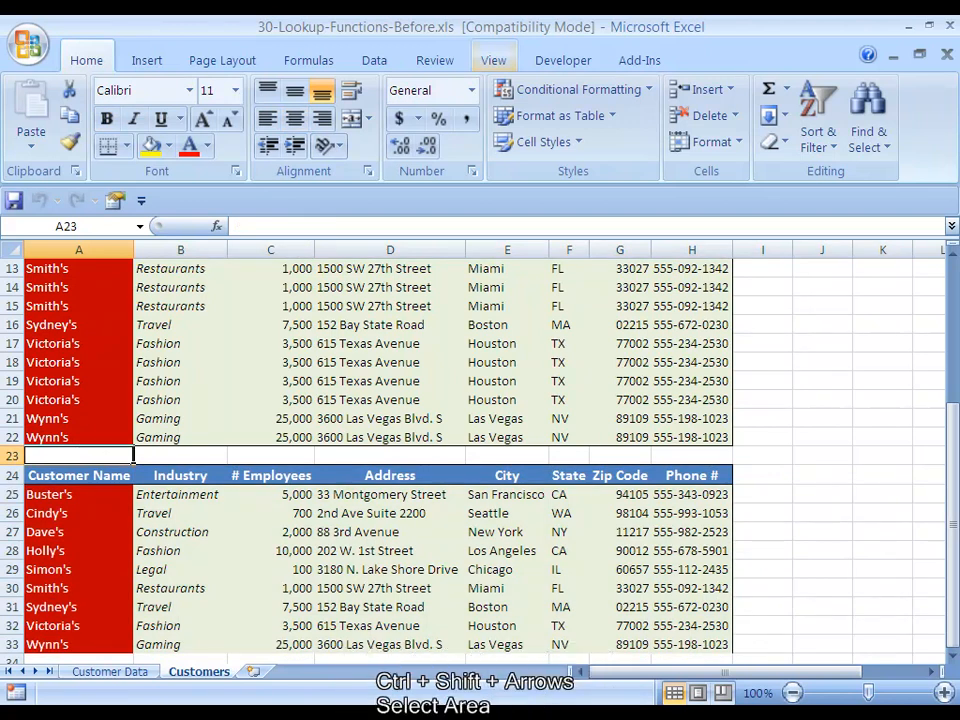
{"action": "key", "text": "Up"}
{"action": "key", "text": "ctrl+Up"}
{"action": "key", "text": "ctrl+shift+Right"}
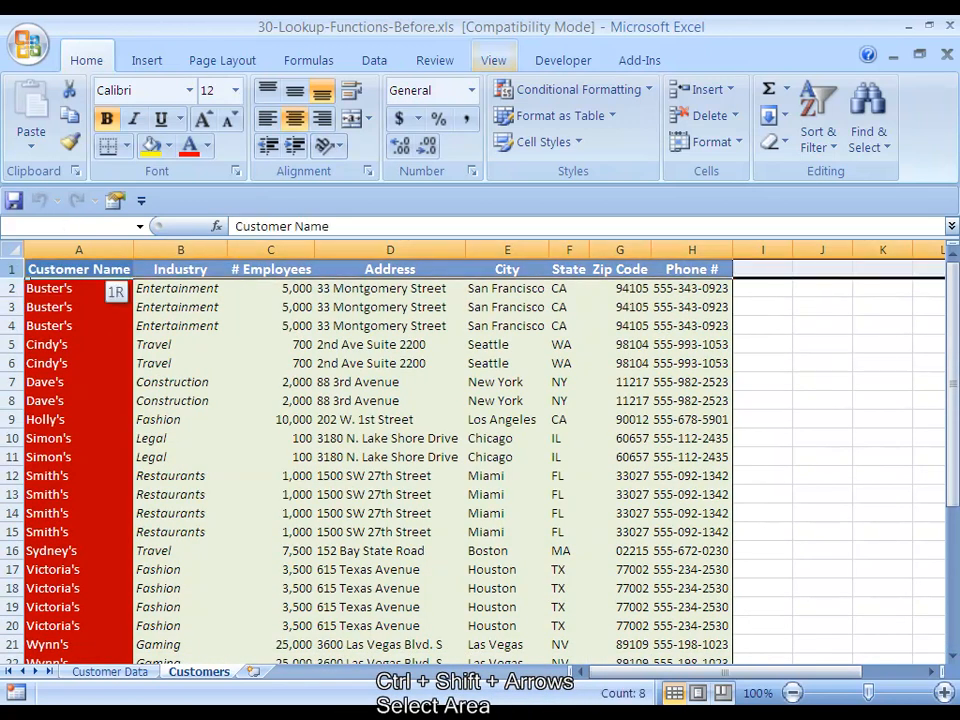
{"action": "key", "text": "ctrl+shift+Down"}
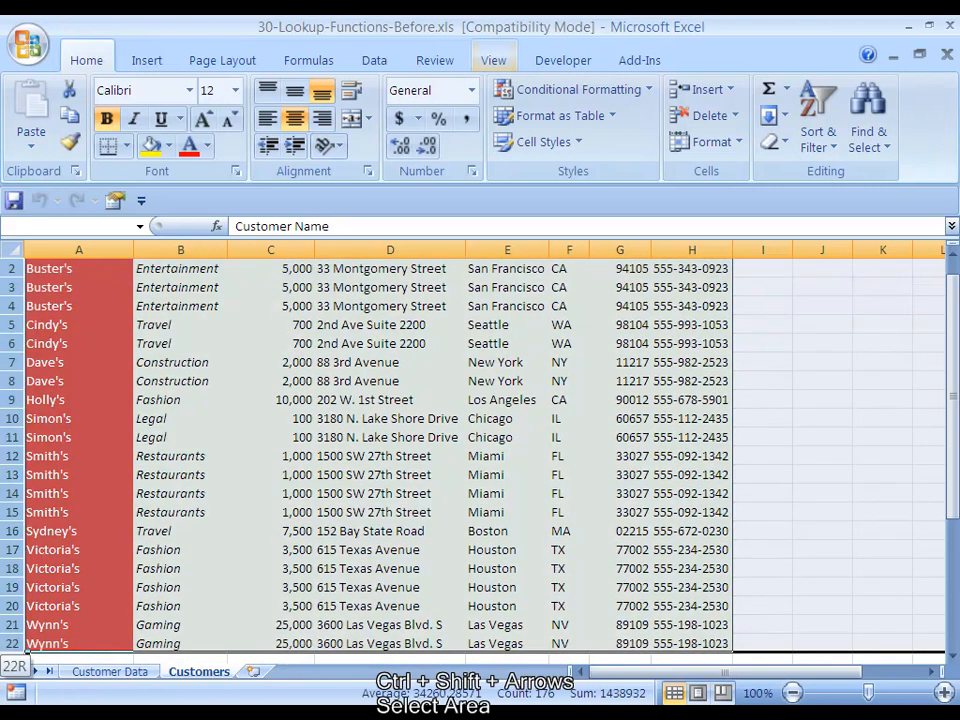
{"action": "key", "text": "shift+Down"}
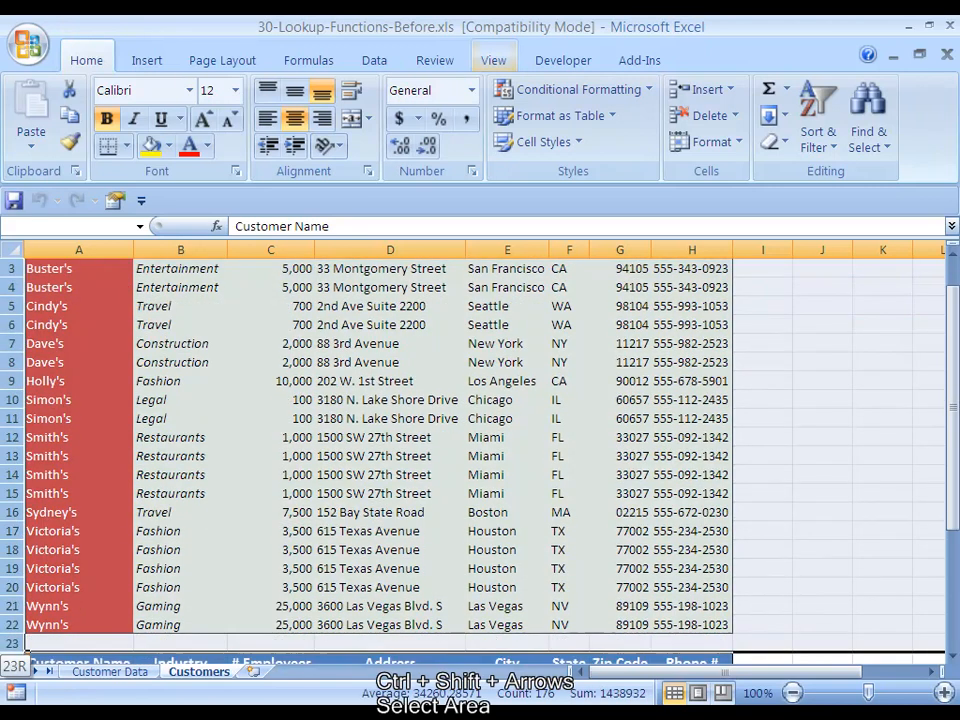
{"action": "key", "text": "alt+e"}
{"action": "key", "text": "d"}
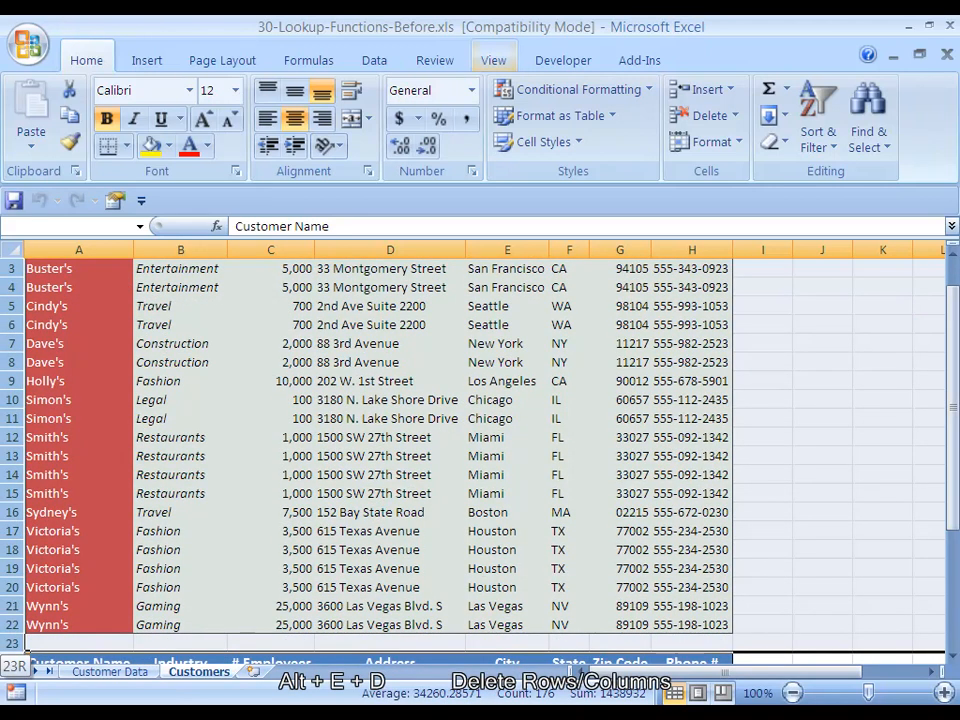
{"action": "key", "text": "alt+e"}
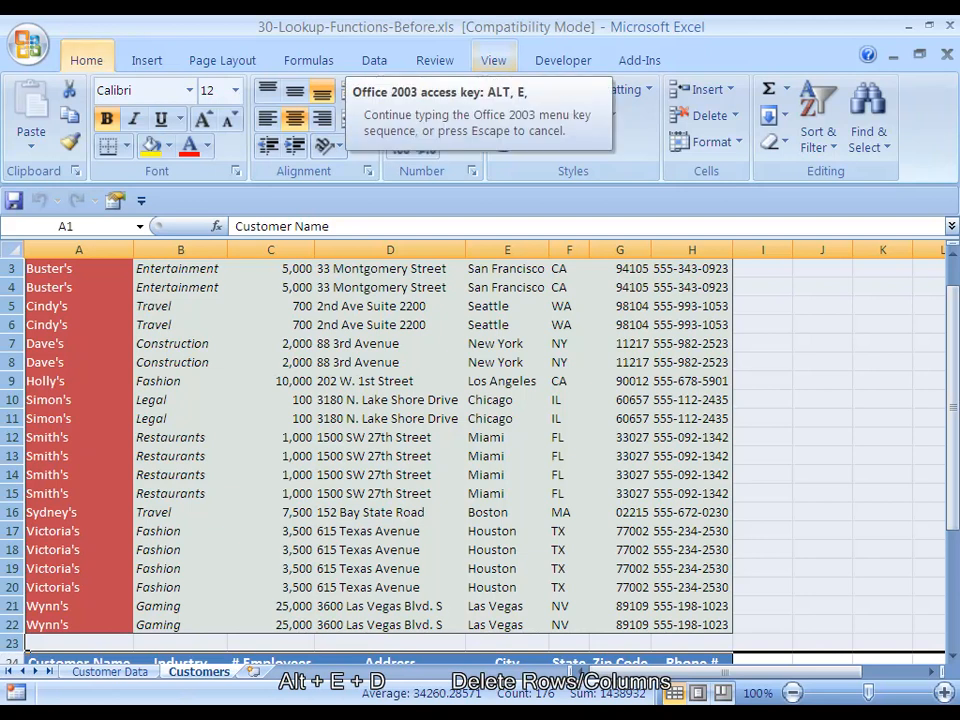
{"action": "key", "text": "d"}
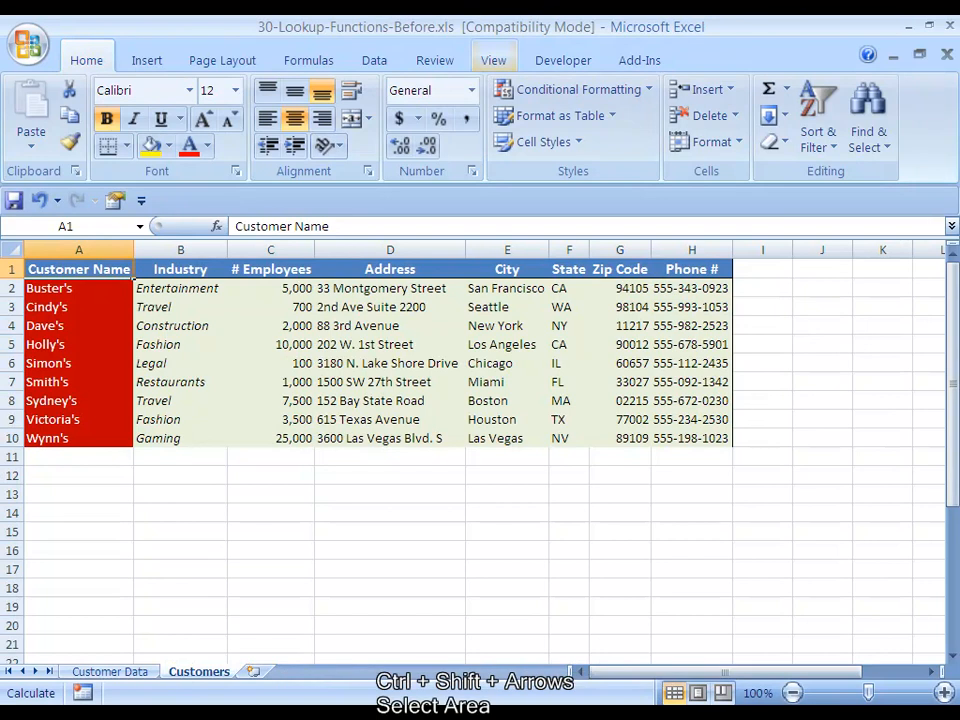
- Add a thin bottom border to the last row of the customer table, A10:H10
{"action": "key", "text": "ctrl+Down"}
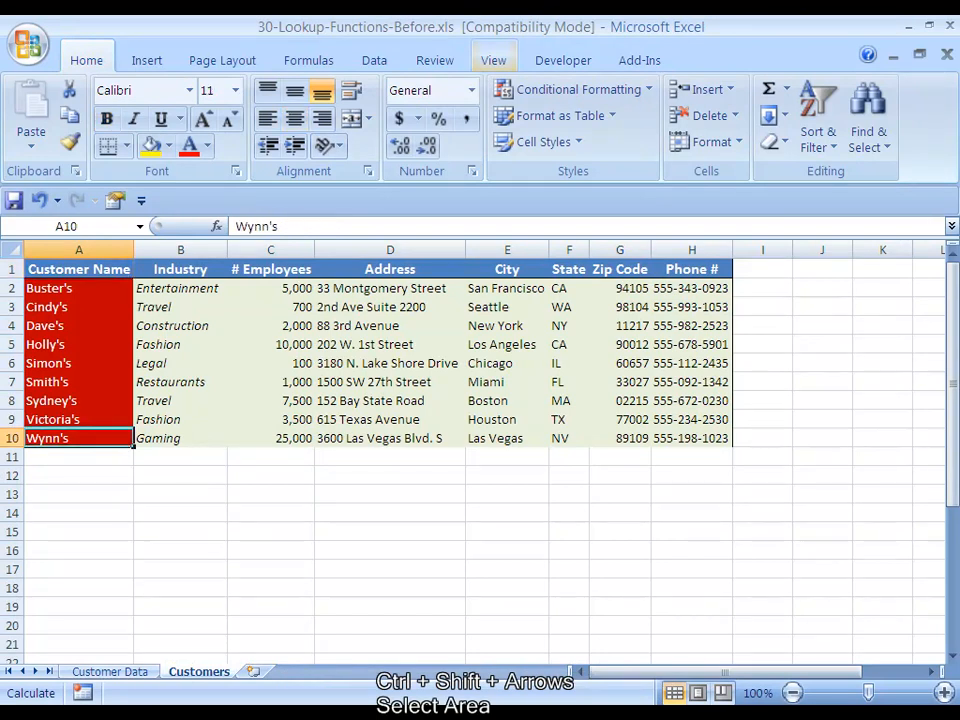
{"action": "key", "text": "ctrl+shift+Right"}
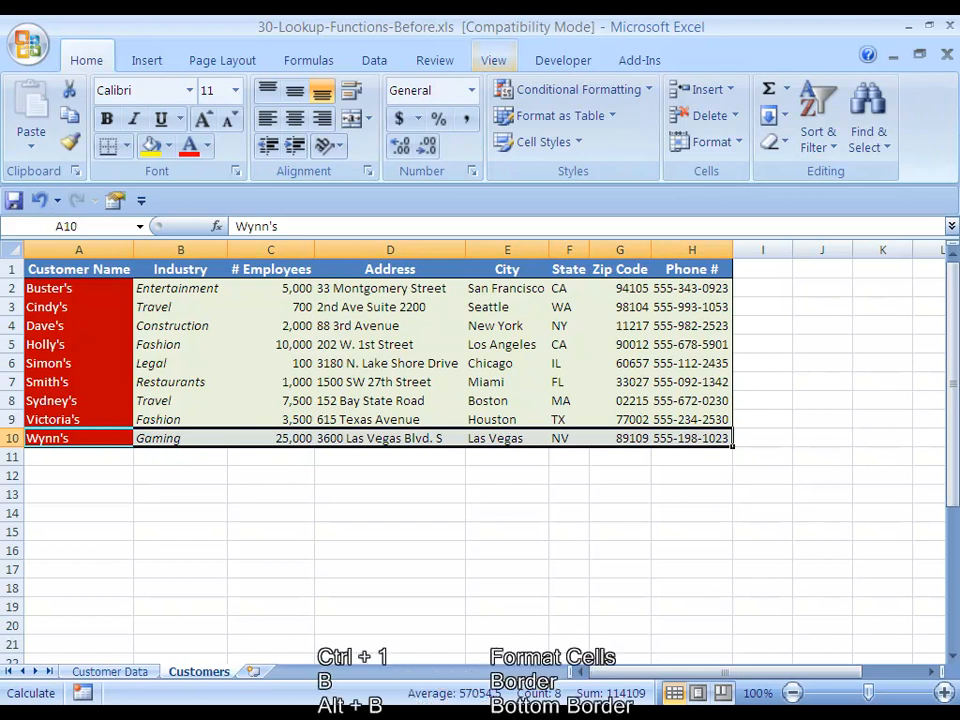
{"action": "key", "text": "ctrl+1"}
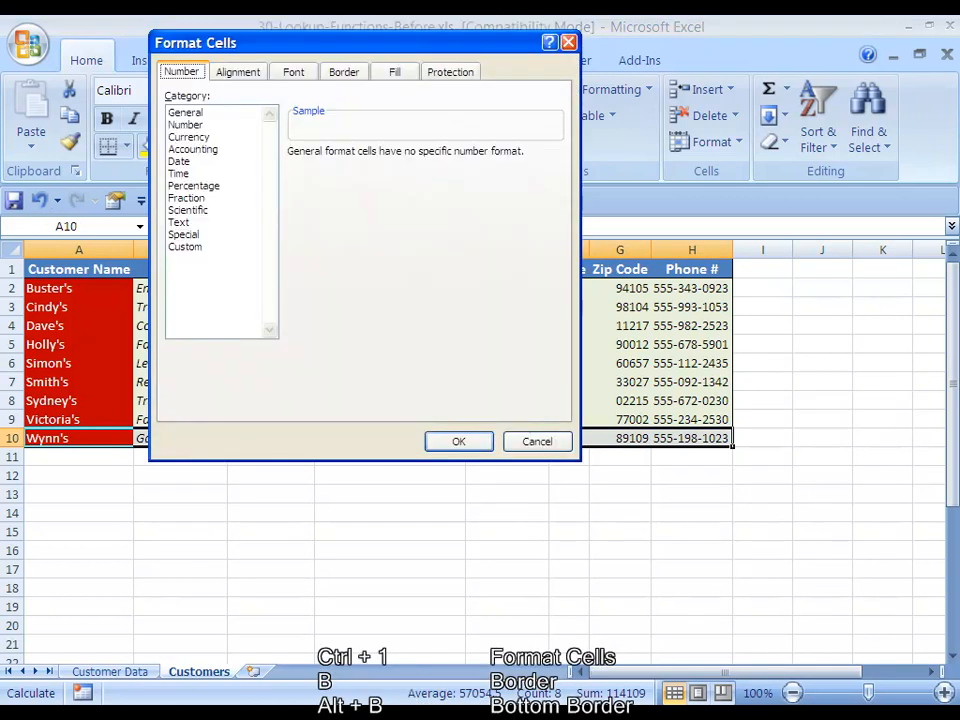
{"action": "key", "text": "b"}
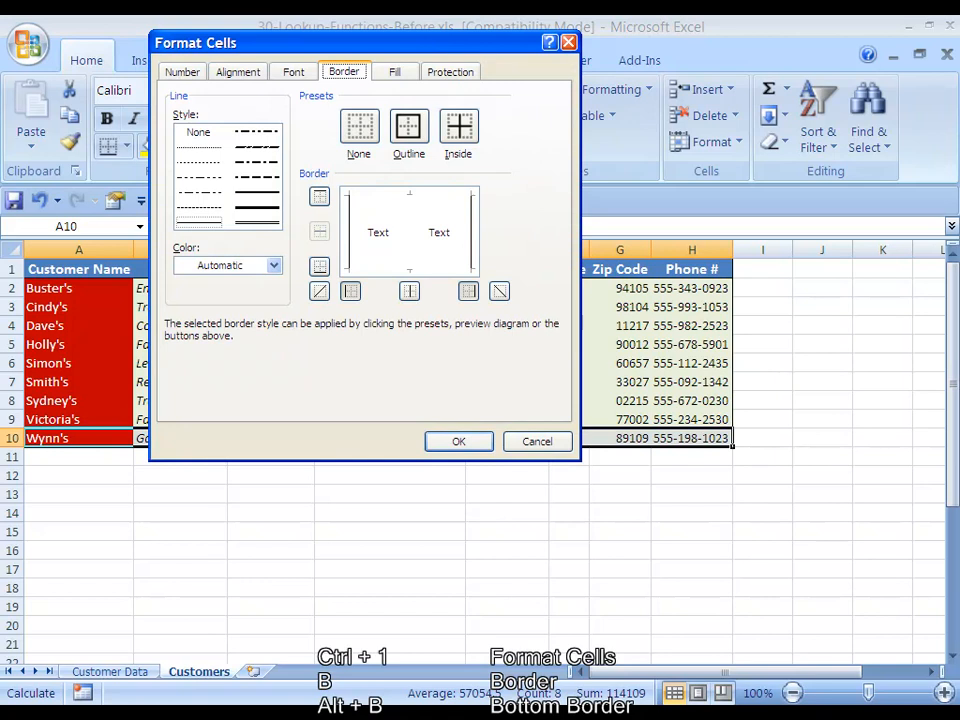
{"action": "key", "text": "alt+b"}
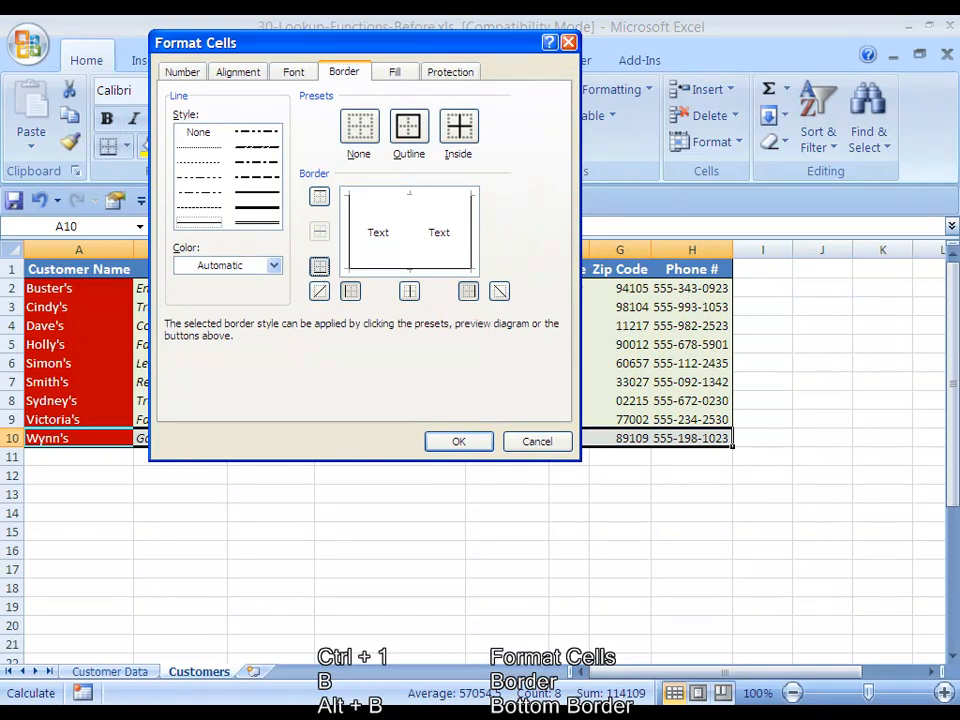
{"action": "key", "text": "Return"}
{"action": "key", "text": "Right"}
{"action": "key", "text": "Left"}
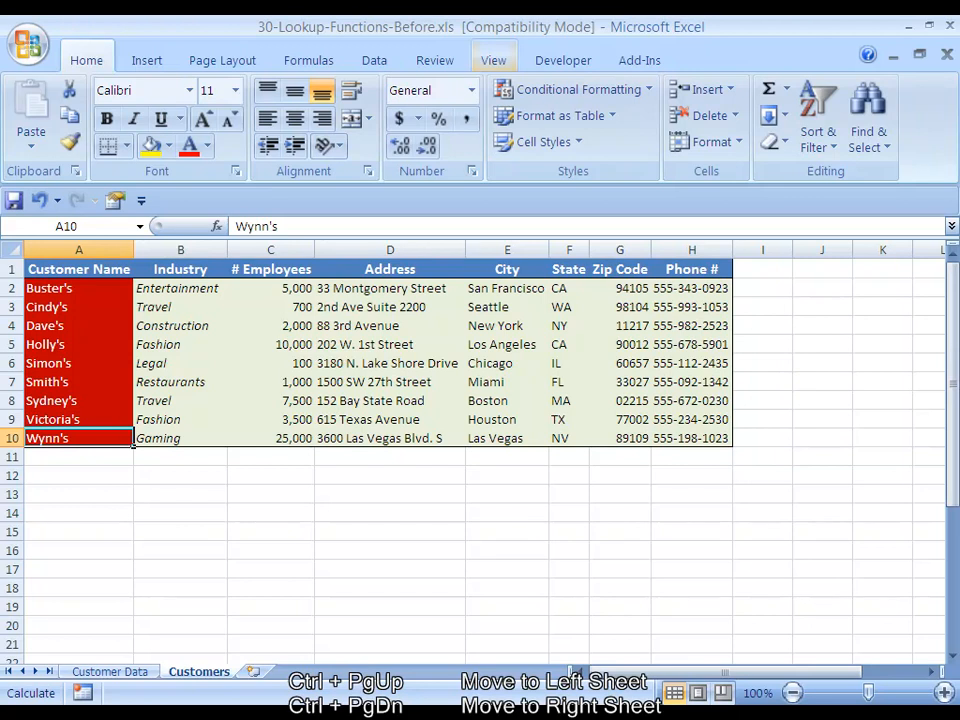
- Delete columns I through M, holding Address to Phone #, from the Customer Data sheet
{"action": "key", "text": "ctrl+Page_Up"}
{"action": "key", "text": "Down"}
{"action": "key", "text": "Up"}
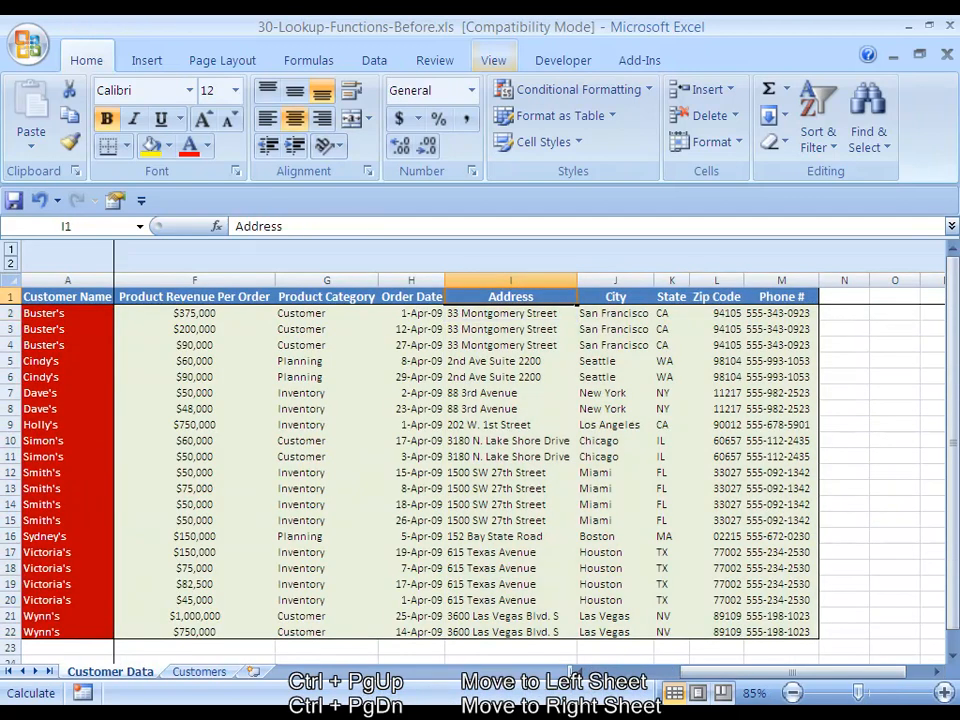
{"action": "key", "text": "ctrl+space"}
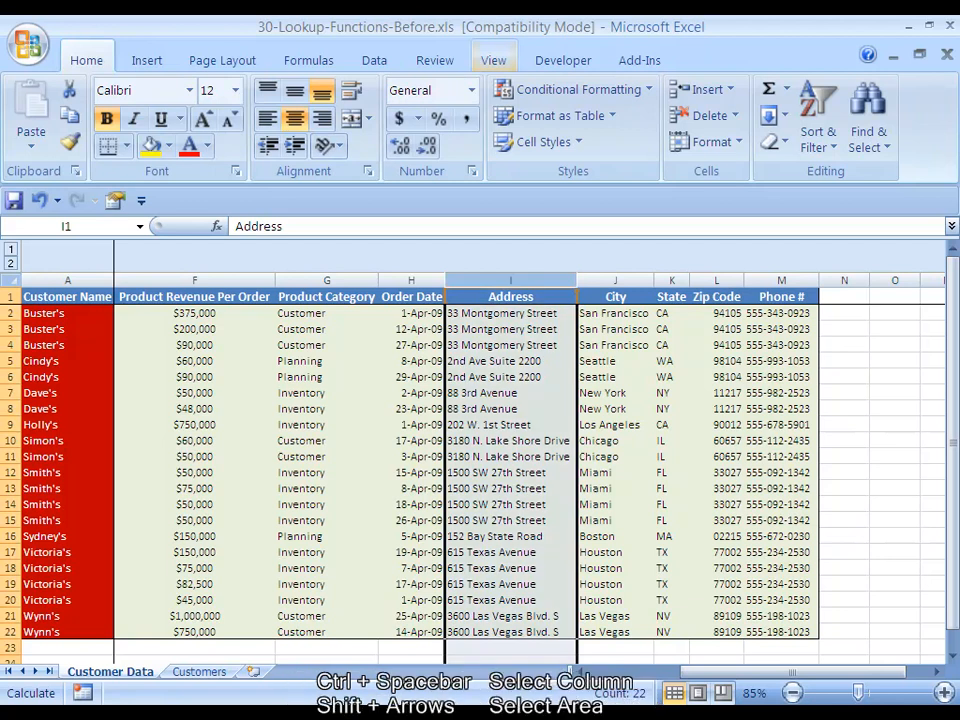
{"action": "key", "text": "shift+Right"}
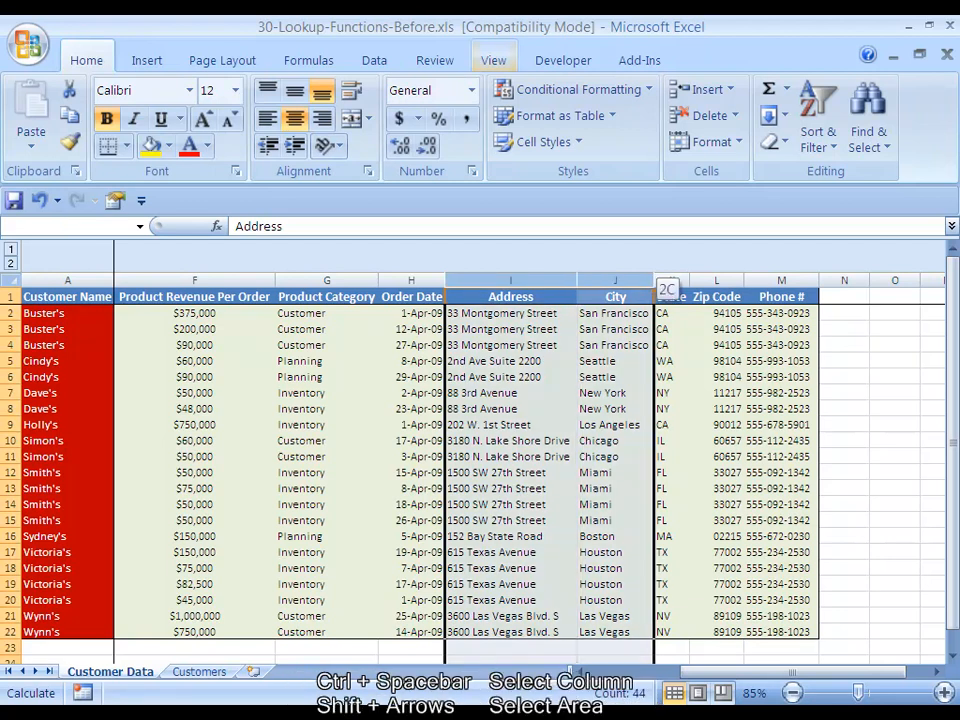
{"action": "key", "text": "shift+Right"}
{"action": "key", "text": "shift+Right"}
{"action": "key", "text": "shift+Right"}
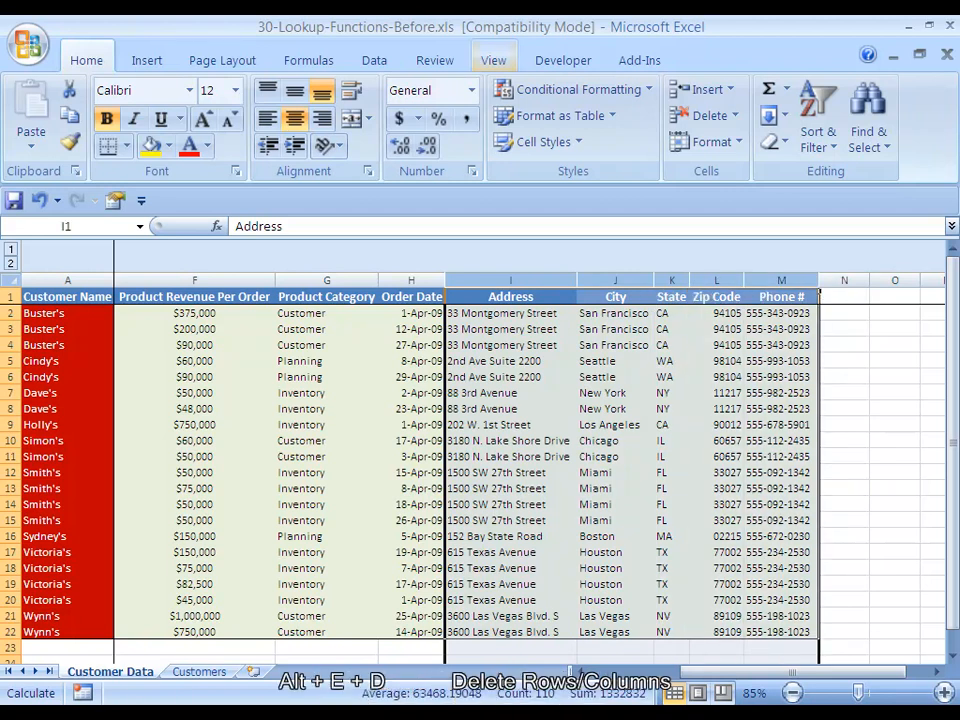
{"action": "key", "text": "alt"}
{"action": "key", "text": "e"}
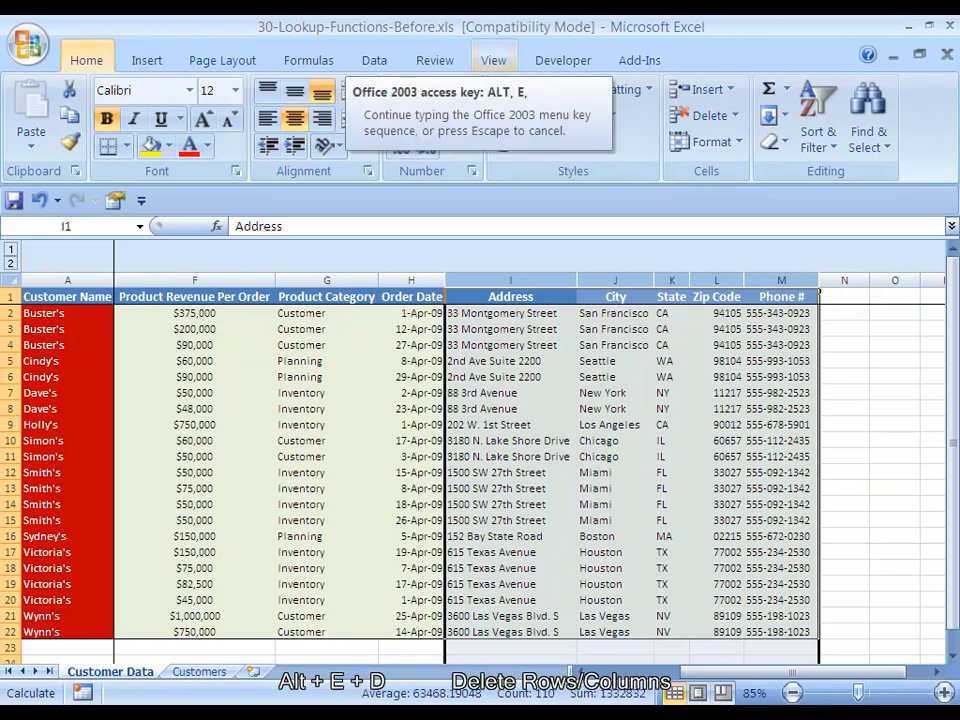
{"action": "key", "text": "d"}
- Add a thin right border to the Order Date column, H1:H22, at the edge of the order table
{"action": "key", "text": "Left"}
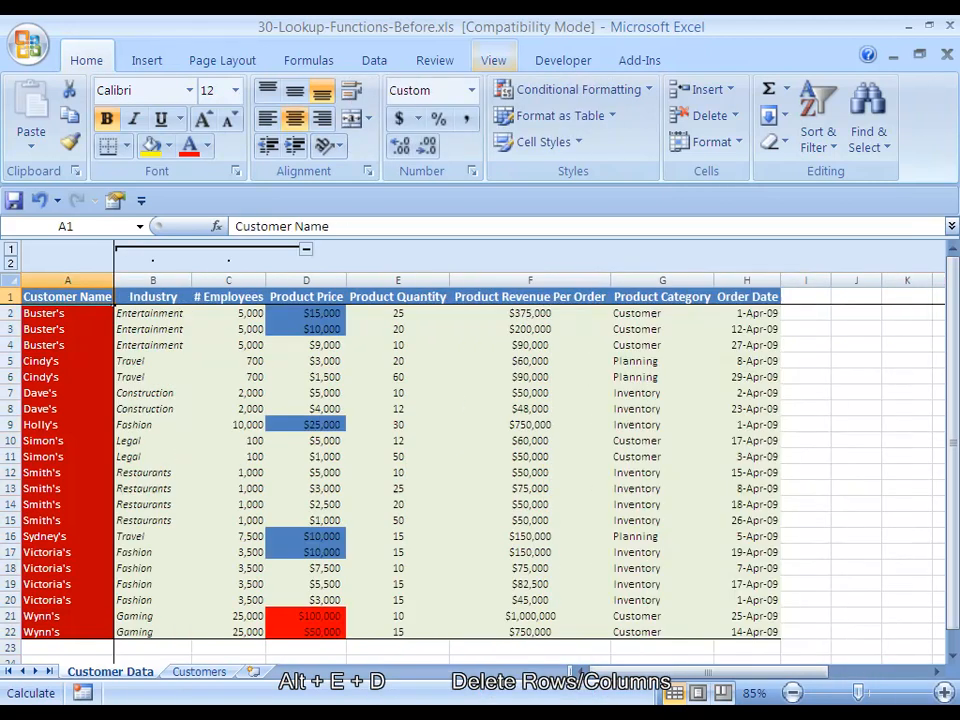
{"action": "key", "text": "Right"}
{"action": "key", "text": "Right"}
{"action": "key", "text": "Right"}
{"action": "key", "text": "Right"}
{"action": "key", "text": "Right"}
{"action": "key", "text": "Right"}
{"action": "key", "text": "Right"}
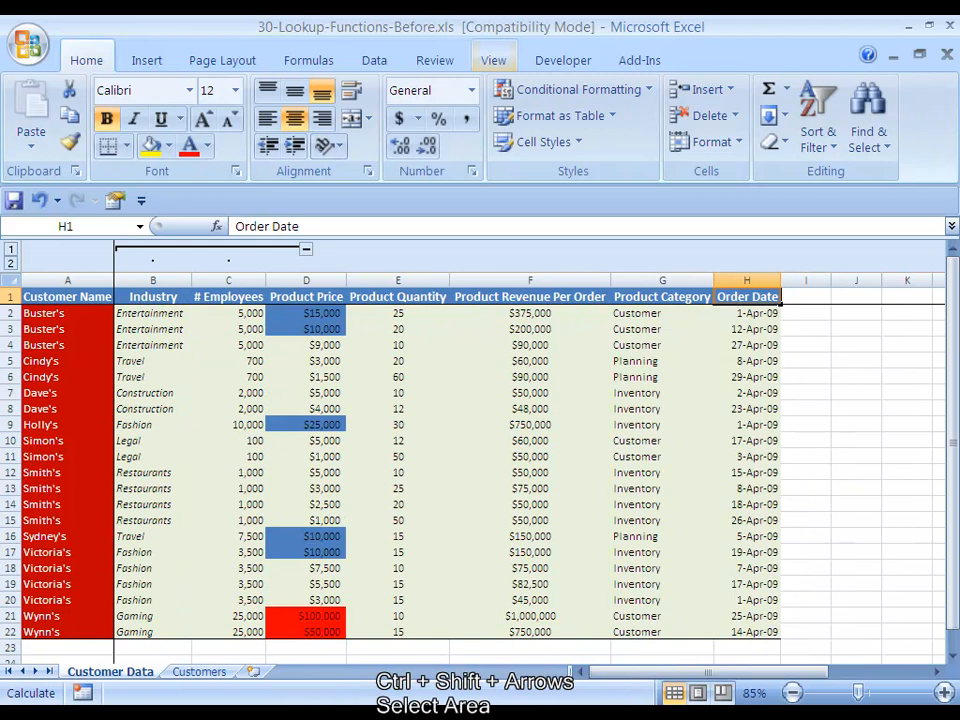
{"action": "key", "text": "ctrl+shift+Down"}
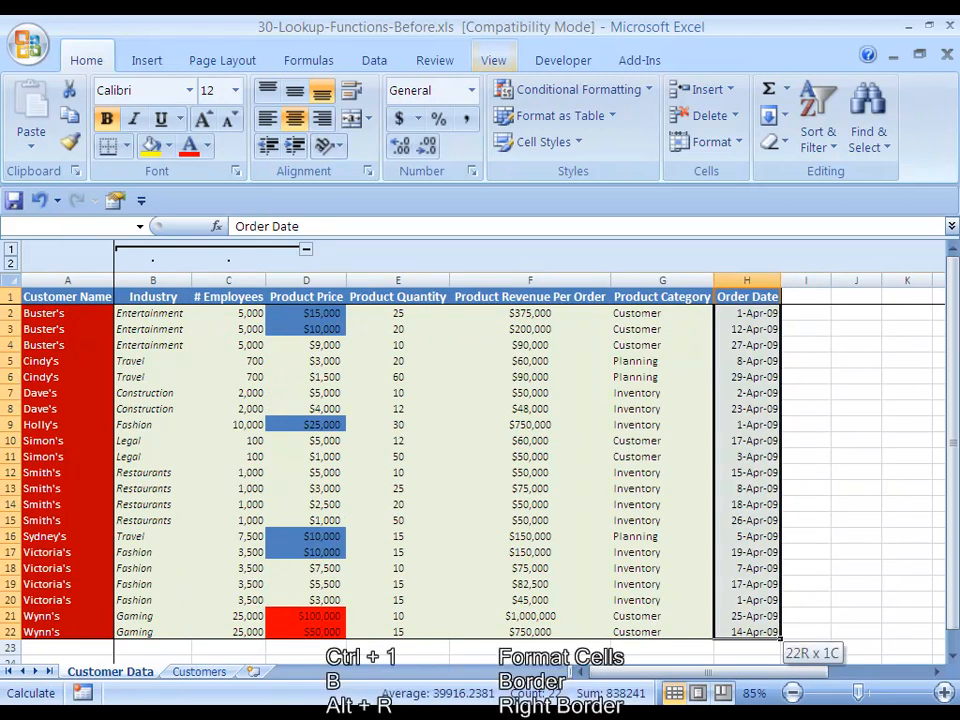
{"action": "key", "text": "ctrl+1"}
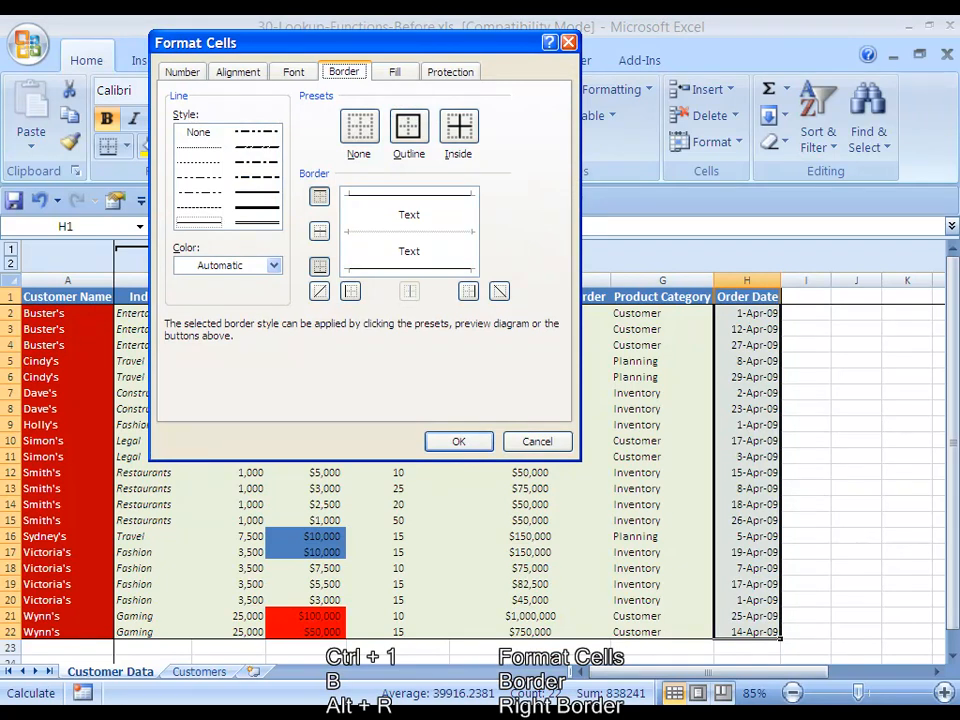
{"action": "key", "text": "alt+r"}
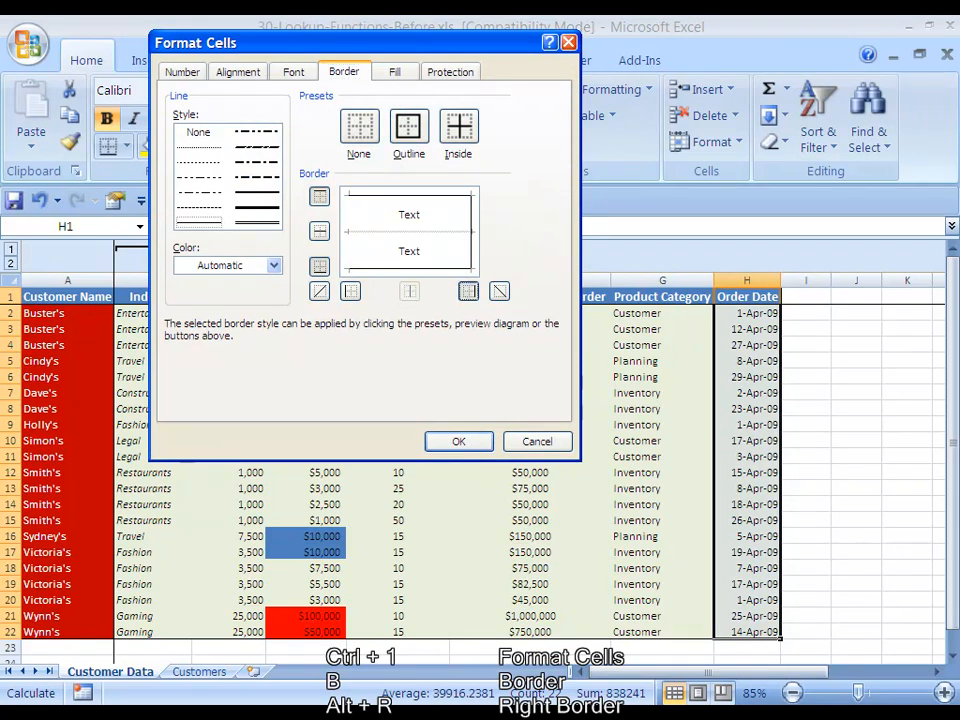
{"action": "key", "text": "Return"}
{"action": "key", "text": "Right"}
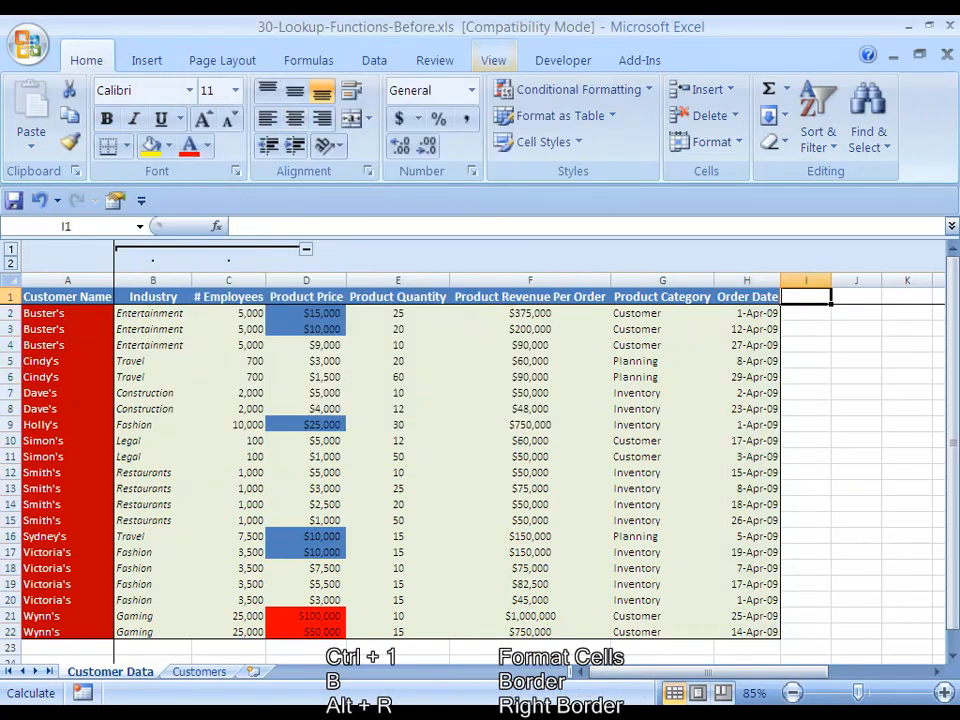
- Start a VLOOKUP formula in the first Industry cell, B2, with the column-anchored reference $A2 as its lookup value
{"action": "key", "text": "Left"}
{"action": "key", "text": "ctrl+Down"}
{"action": "key", "text": "ctrl+Left"}
{"action": "key", "text": "ctrl+Up"}
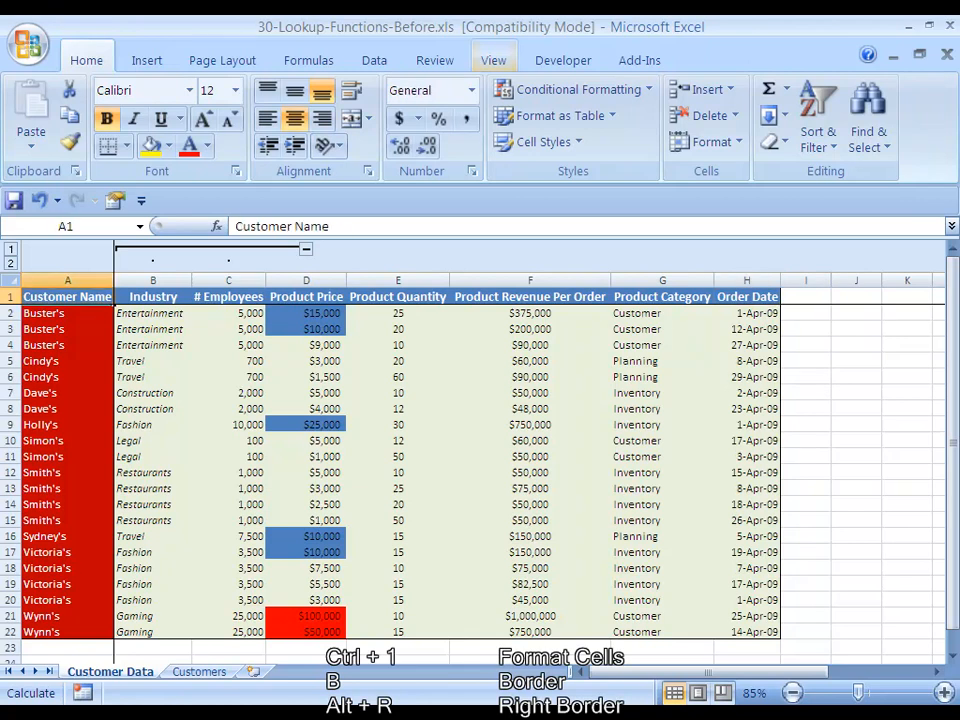
{"action": "key", "text": "Right"}
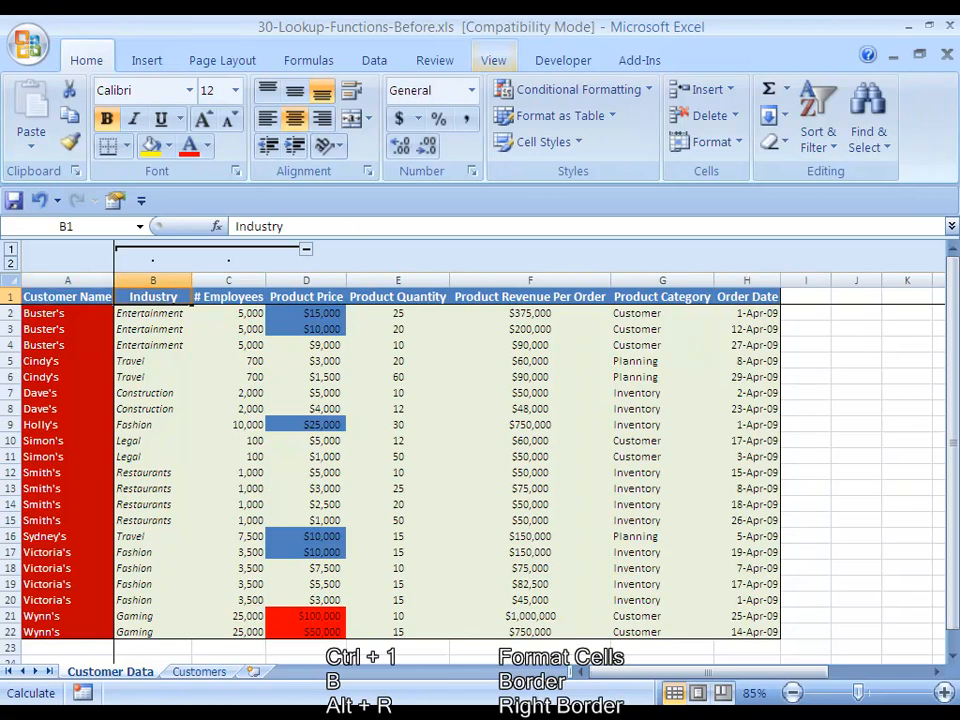
{"action": "key", "text": "Down"}
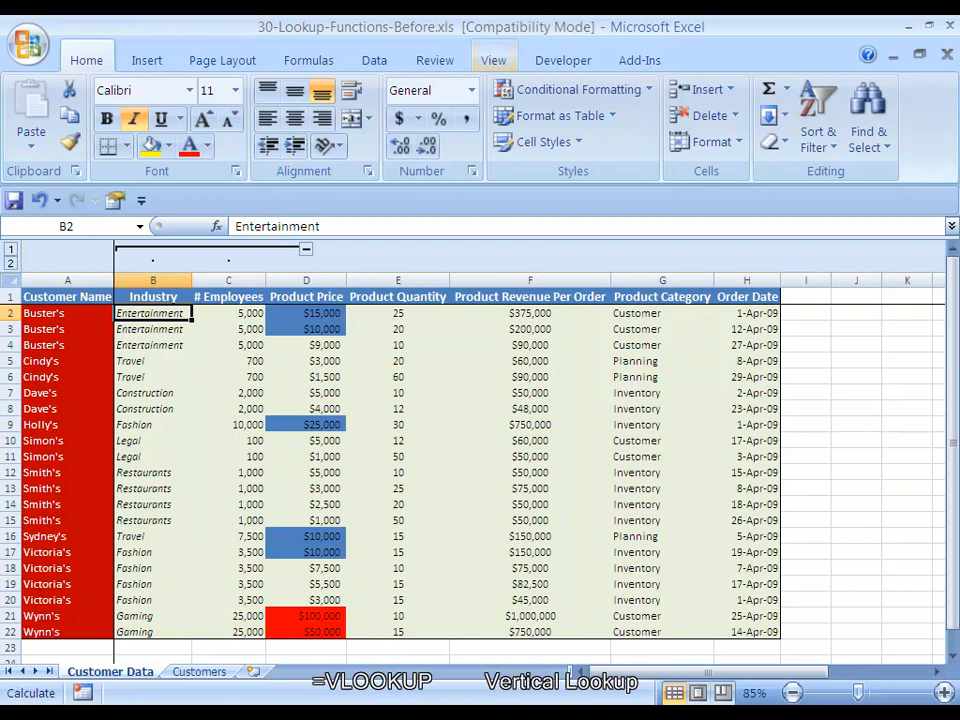
{"action": "type", "text": "=VL"}
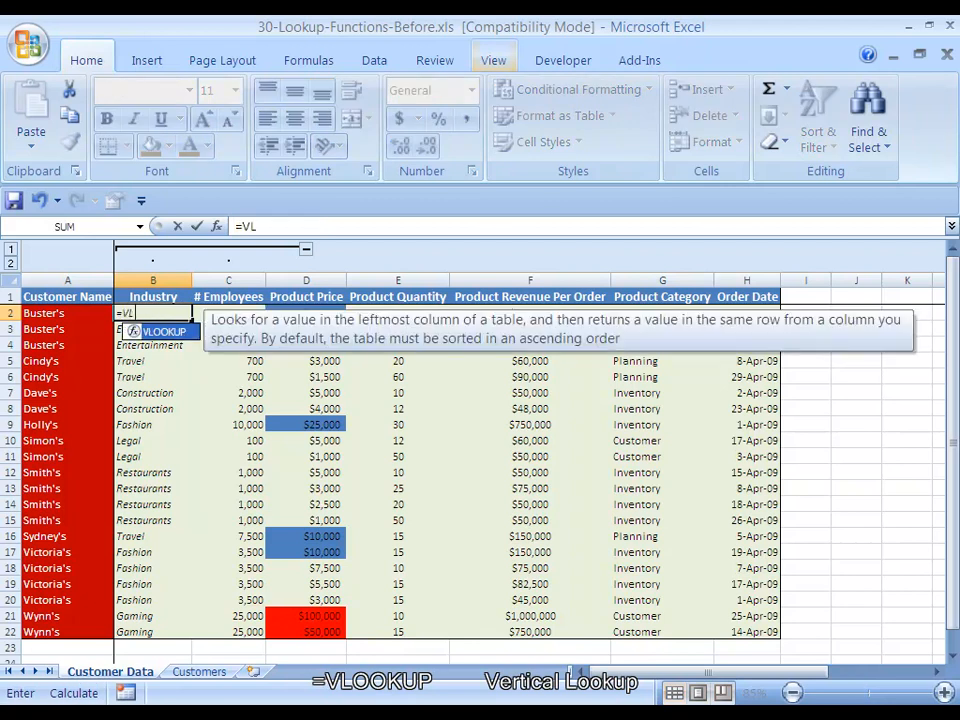
{"action": "type", "text": "OOKUP("}
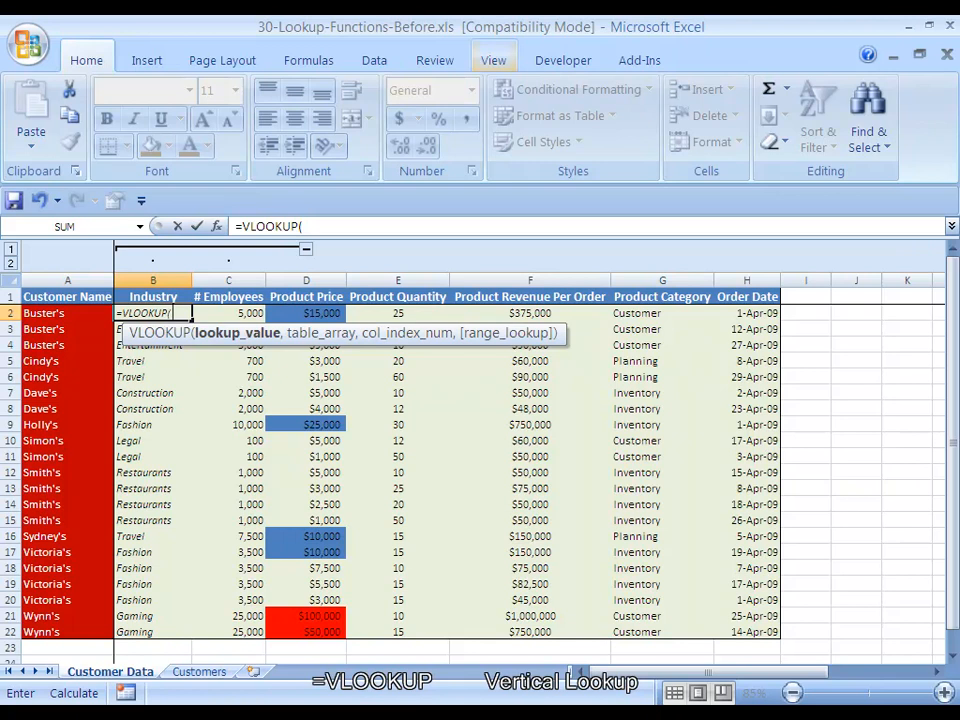
{"action": "key", "text": "Left"}
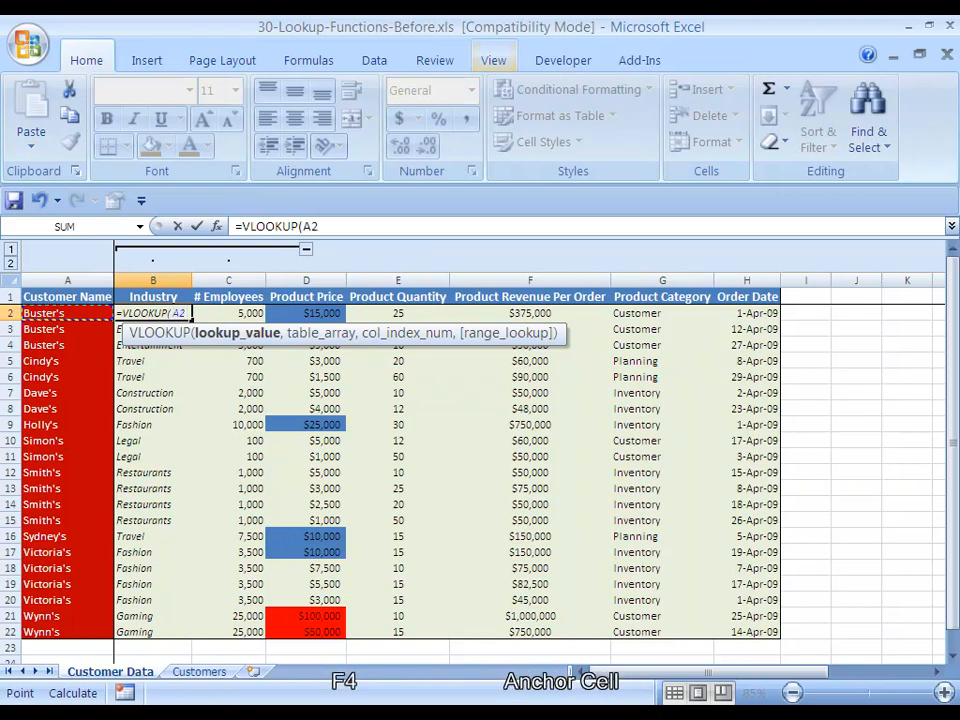
{"action": "key", "text": "F4"}
{"action": "key", "text": "F4"}
{"action": "key", "text": "F4"}
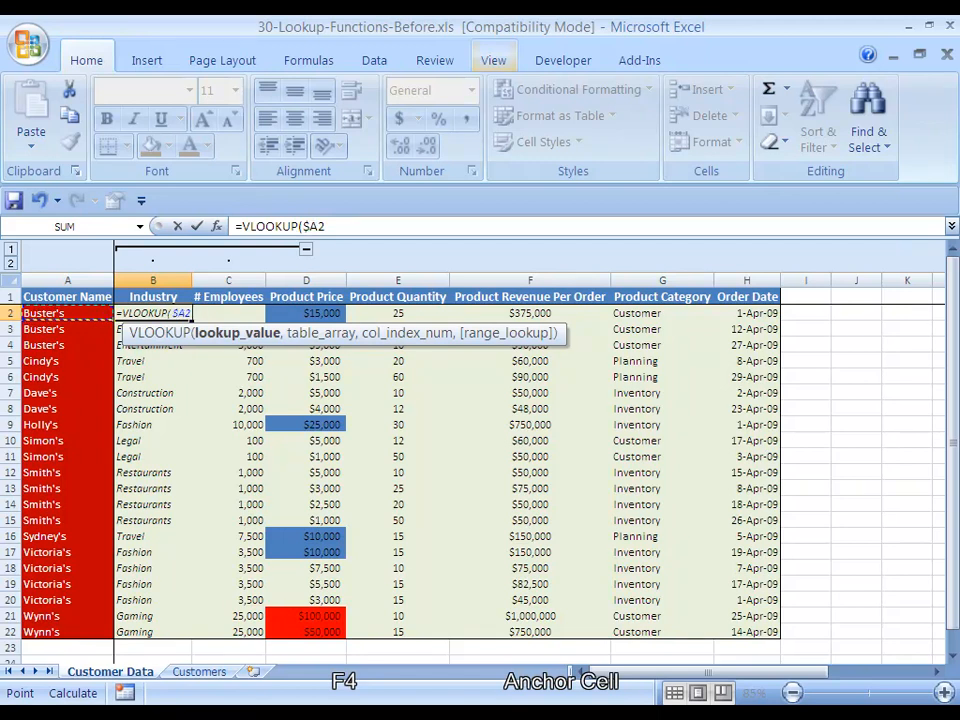
{"action": "type", "text": ","}
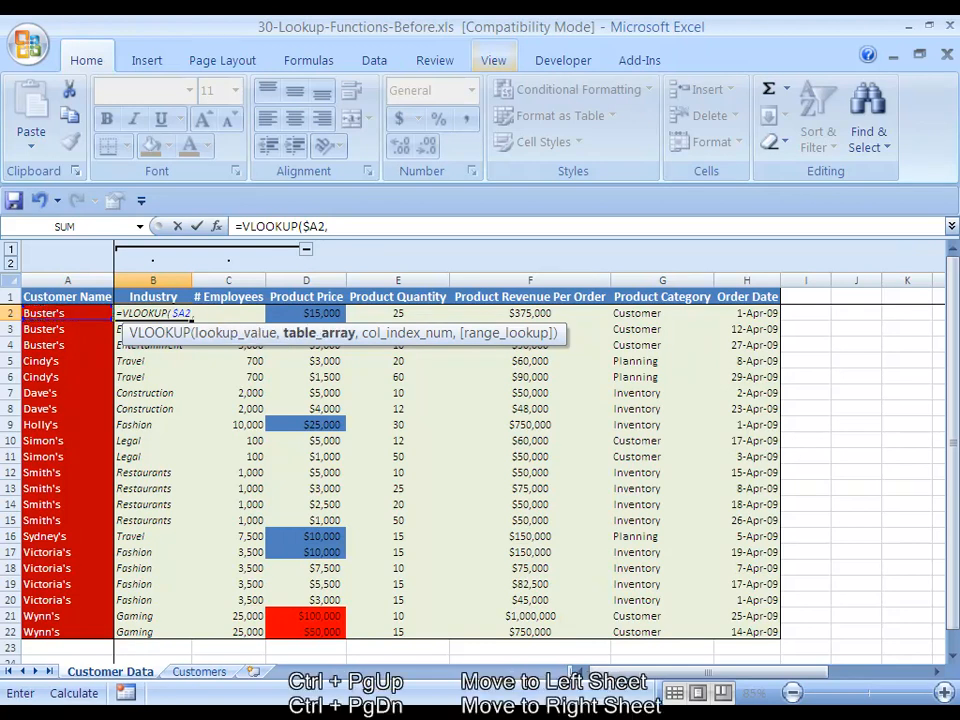
- Complete the VLOOKUP in B2 with Customers!$A$1:$H$10 as the table array and 2 as the column index
{"action": "key", "text": "ctrl+Page_Down"}
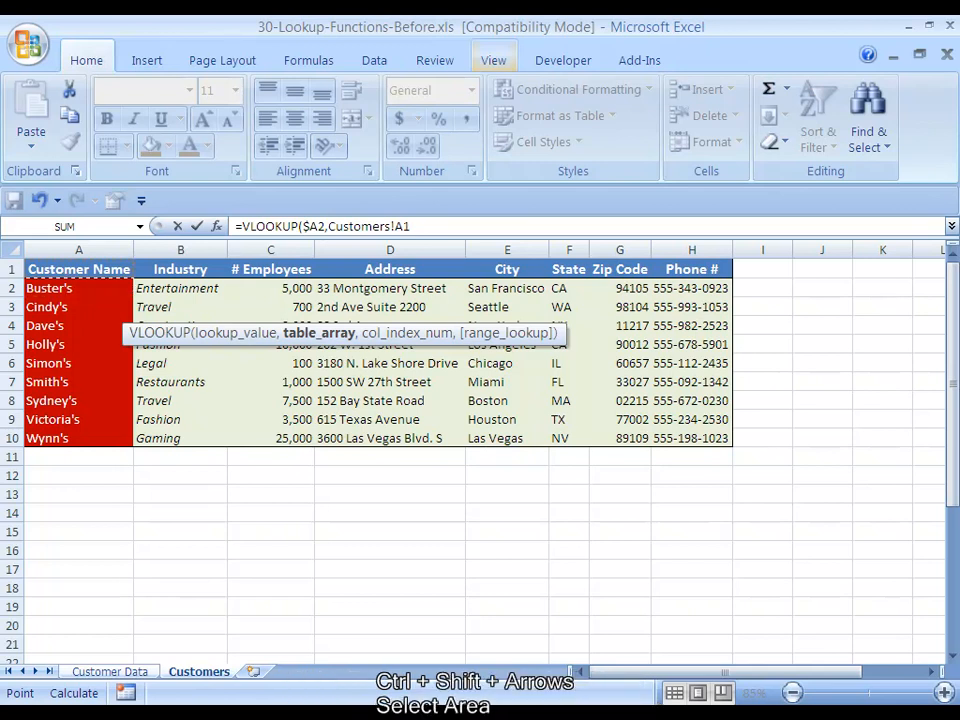
{"action": "key", "text": "ctrl+shift+Down"}
{"action": "key", "text": "ctrl+shift+Right"}
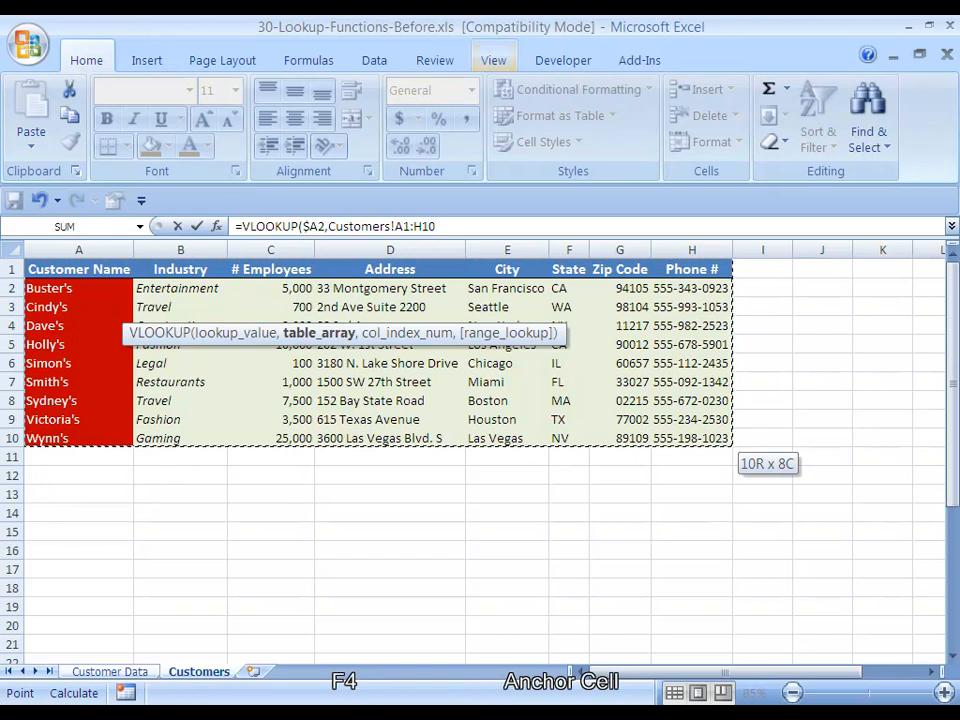
{"action": "key", "text": "F4"}
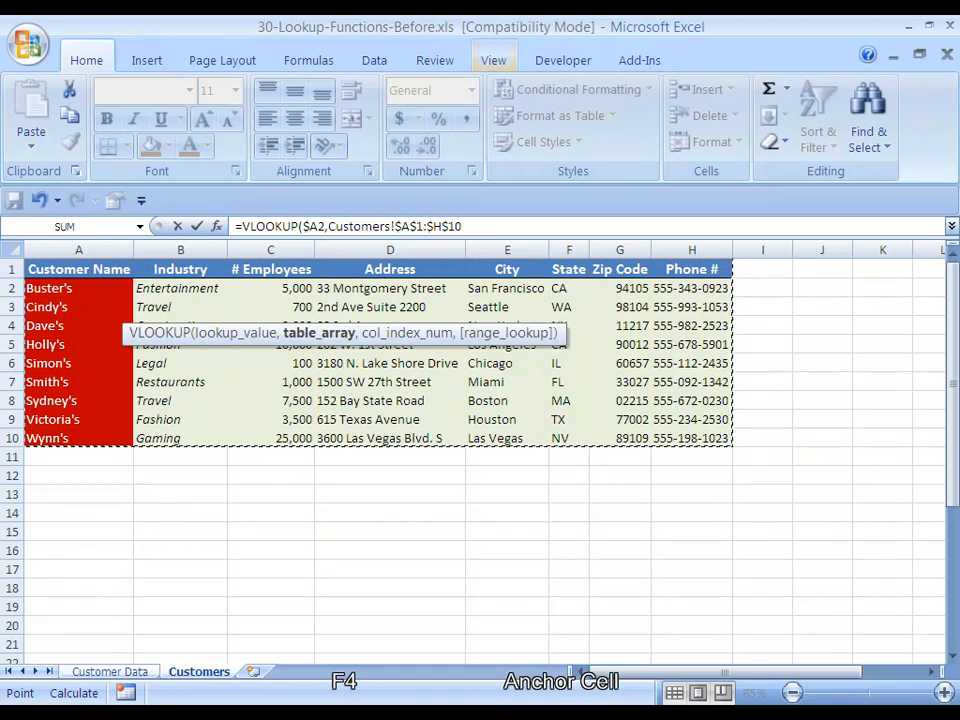
{"action": "type", "text": ","}
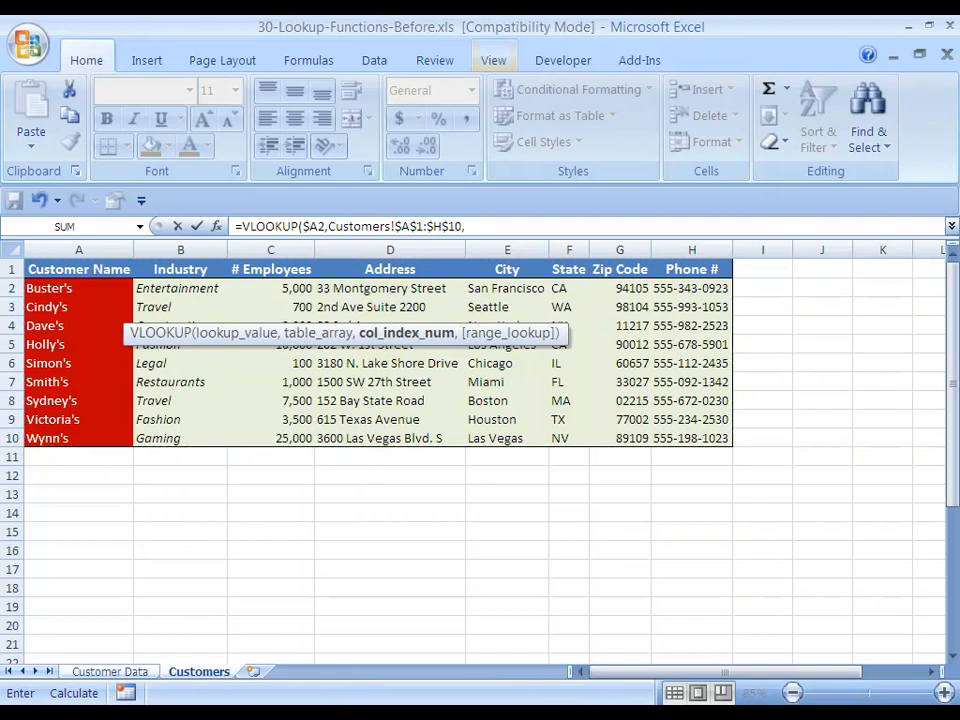
{"action": "type", "text": "2)"}
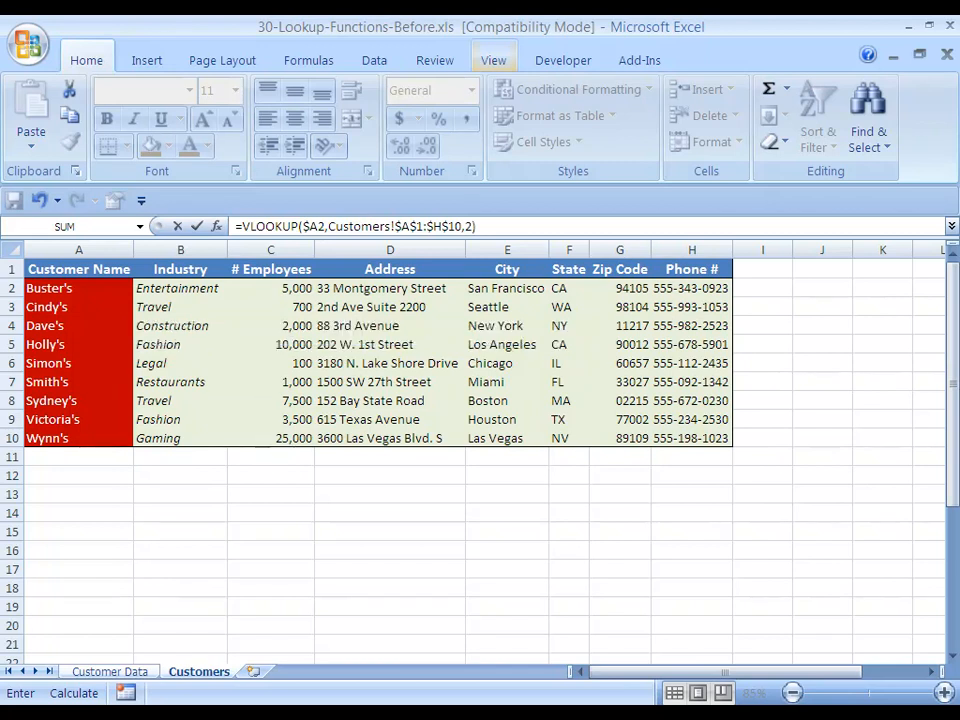
{"action": "key", "text": "ctrl+Return"}
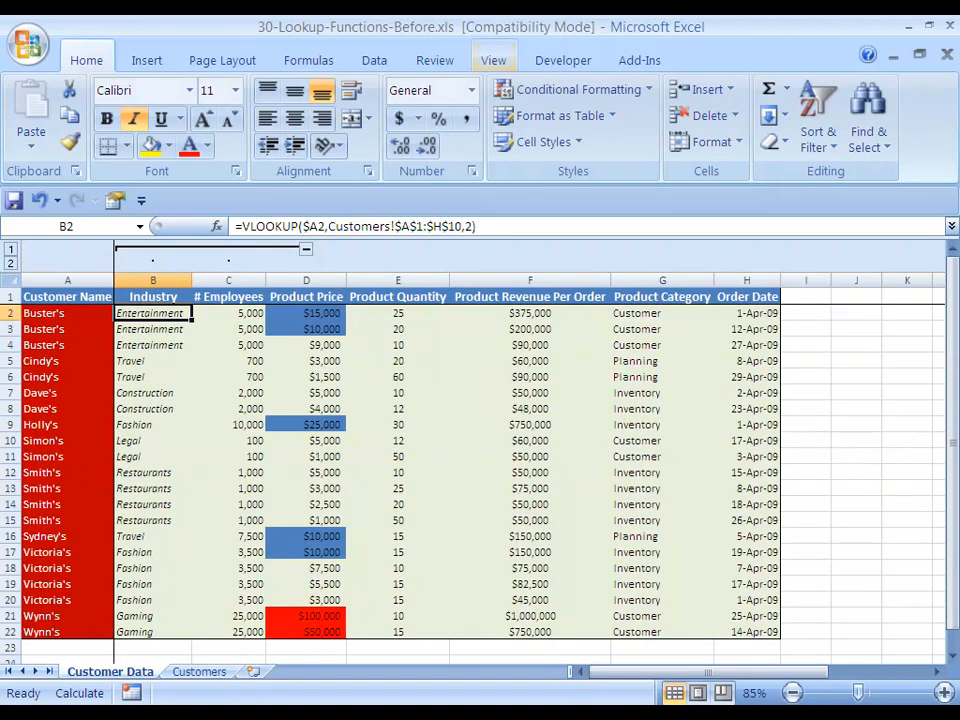
- Copy the VLOOKUP from B2 into the whole Industry column, B2:B22, pasting formulas only, and recalculate
{"action": "key", "text": "Down"}
{"action": "key", "text": "Up"}
{"action": "key", "text": "ctrl+c"}
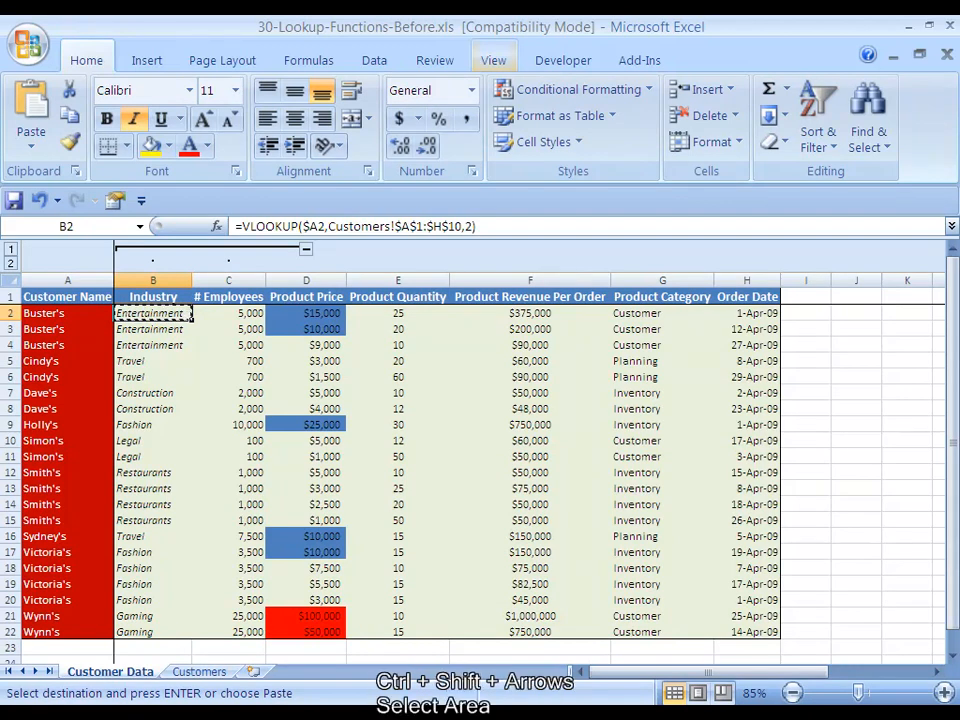
{"action": "key", "text": "ctrl+shift+Down"}
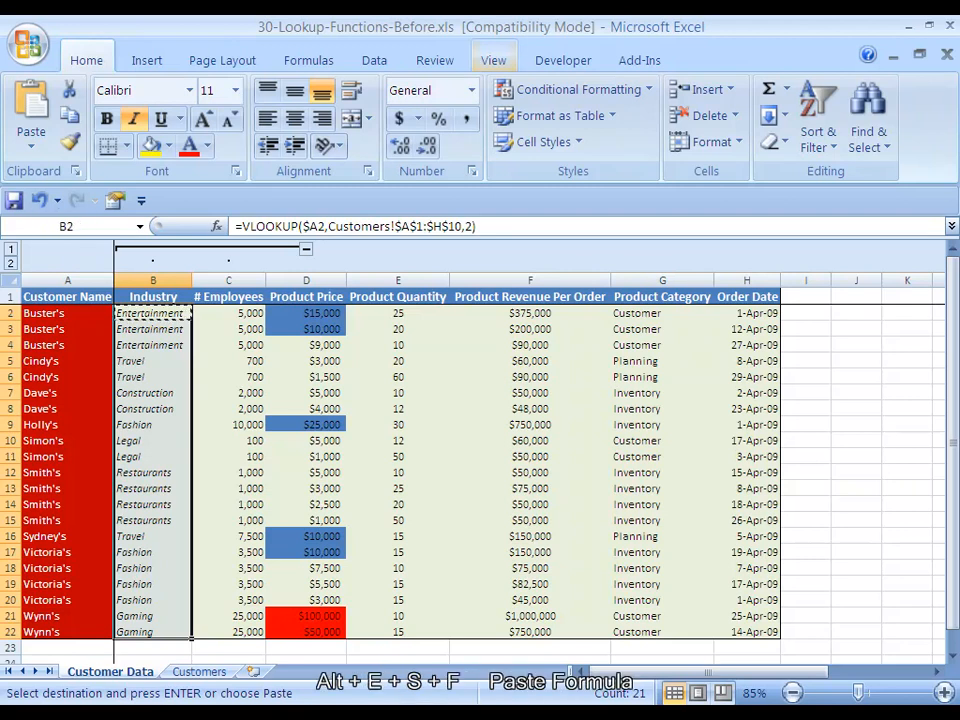
{"action": "key", "text": "alt+e"}
{"action": "key", "text": "s"}
{"action": "key", "text": "f"}
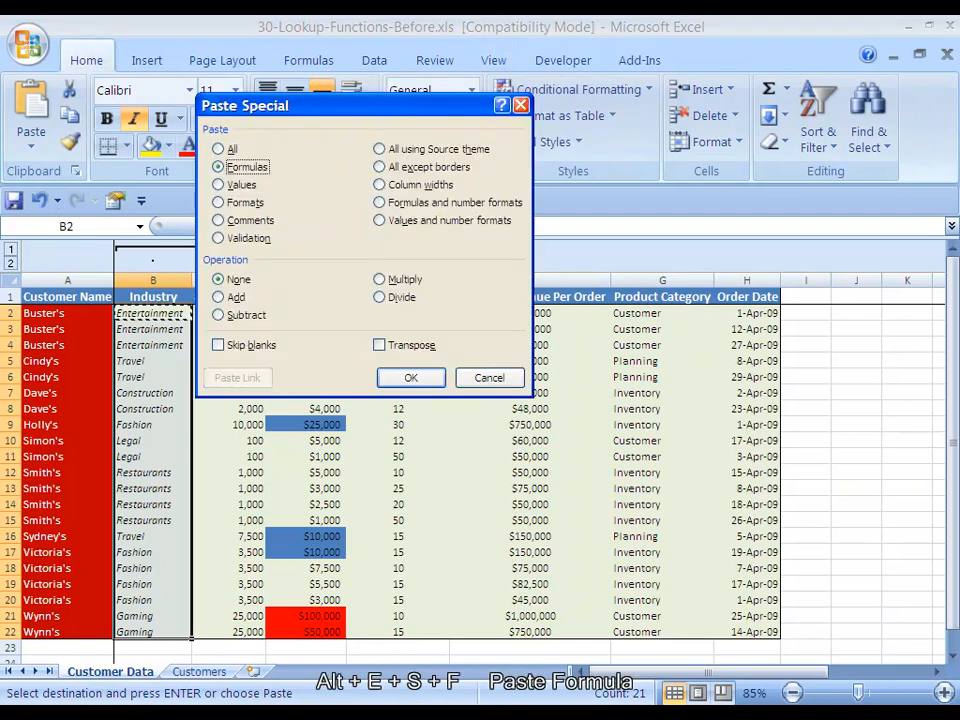
{"action": "key", "text": "F9"}
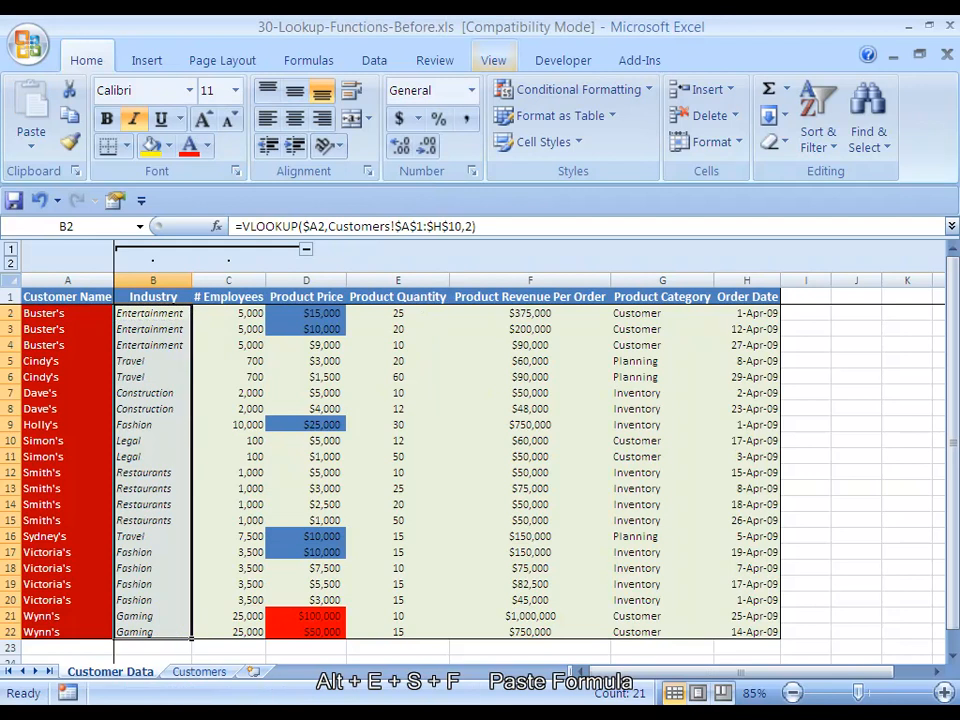
- Check the copied VLOOKUP formulas down the Industry column from B2 to B22
{"action": "key", "text": "Right"}
{"action": "key", "text": "Left"}
{"action": "key", "text": "Down"}
{"action": "key", "text": "Down"}
{"action": "key", "text": "Down"}
{"action": "key", "text": "Down"}
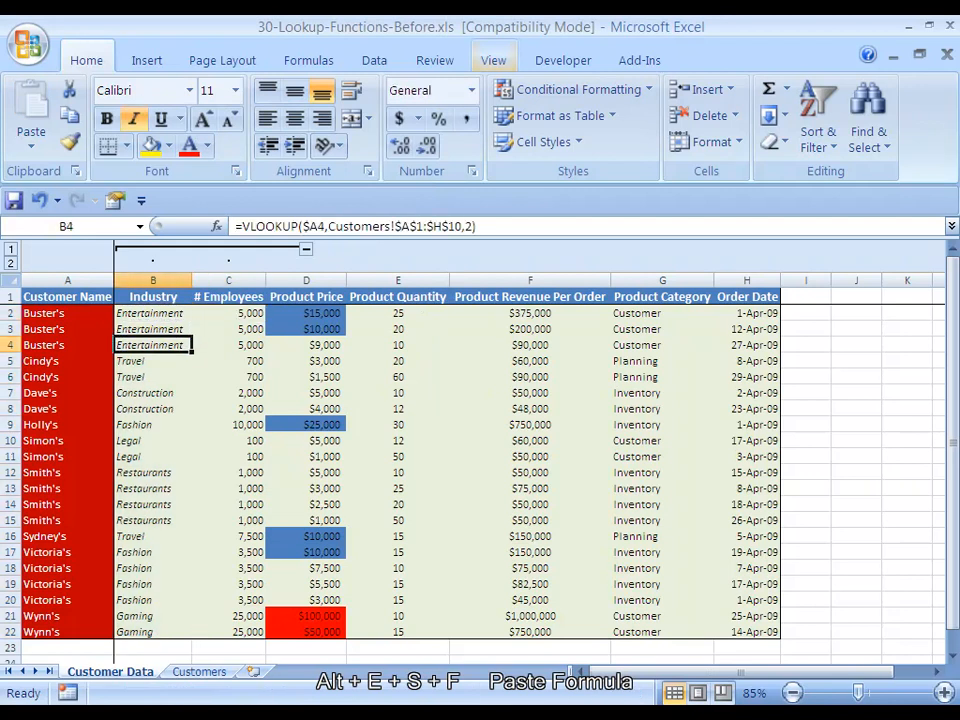
{"action": "key", "text": "ctrl+Down"}
{"action": "key", "text": "ctrl+Up"}
{"action": "key", "text": "Down"}
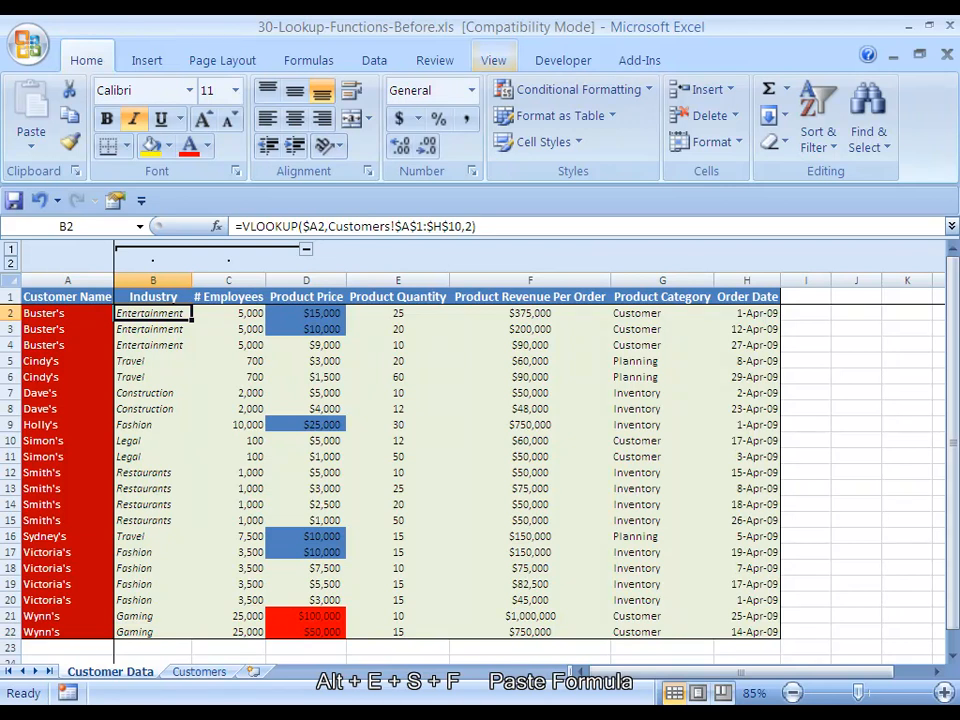
{"action": "key", "text": "ctrl+Down"}
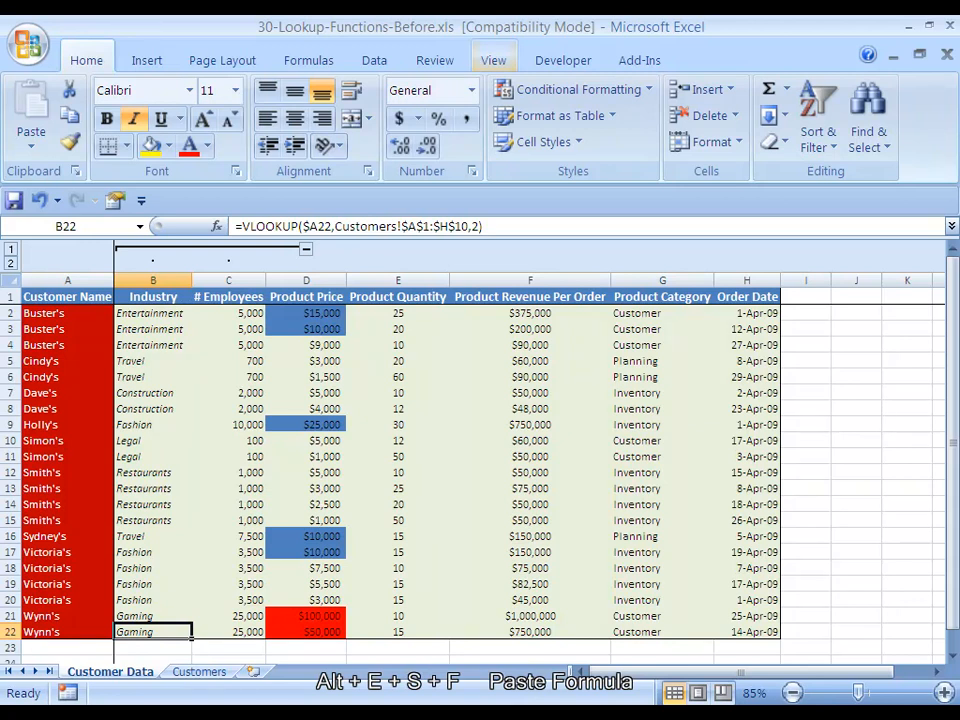
{"action": "key", "text": "ctrl+Up"}
{"action": "key", "text": "Down"}
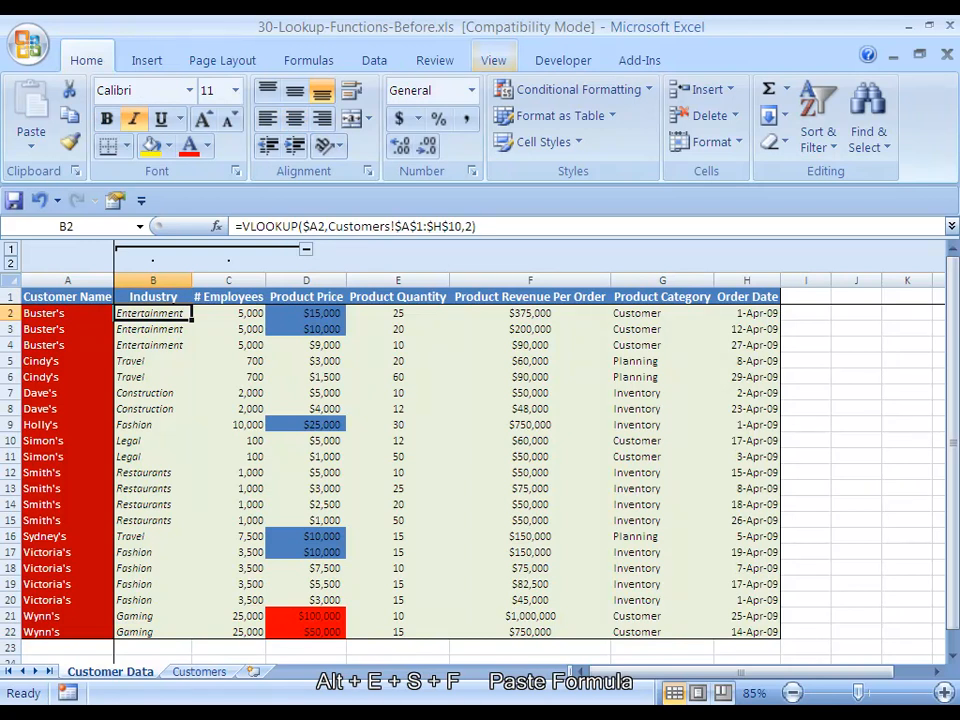
{"action": "key", "text": "Right"}
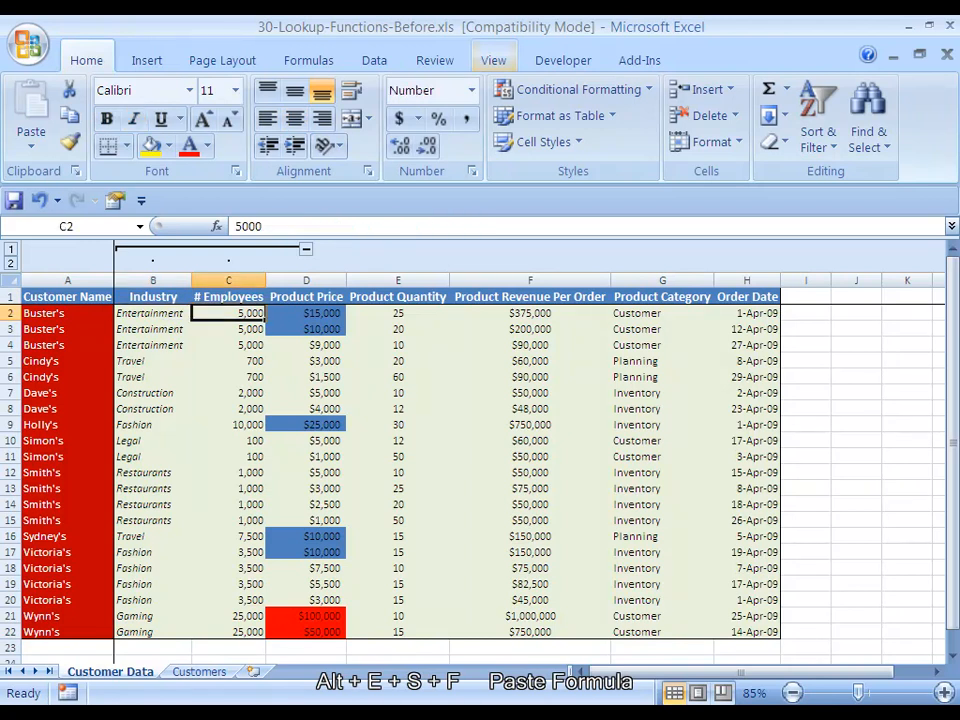
{"action": "key", "text": "ctrl+shift+Down"}
{"action": "key", "text": "ctrl+c"}
{"action": "key", "text": "Down"}
{"action": "key", "text": "Up"}
{"action": "key", "text": "Left"}
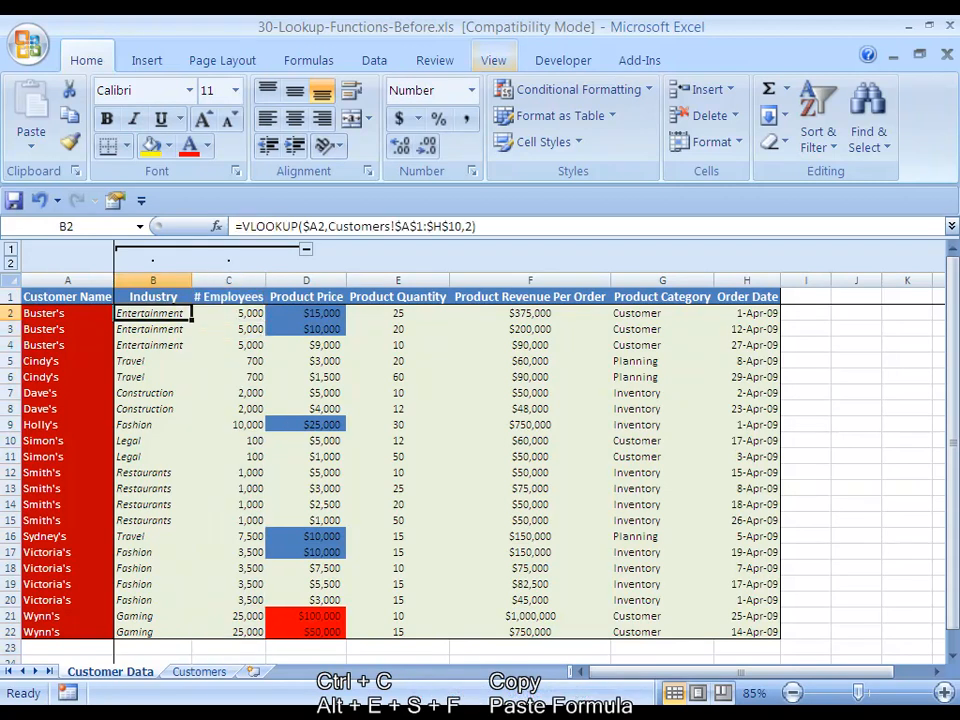
- Copy the VLOOKUP formula from B2 into the first # Employees cell, C2, pasting formulas only
{"action": "key", "text": "ctrl+c"}
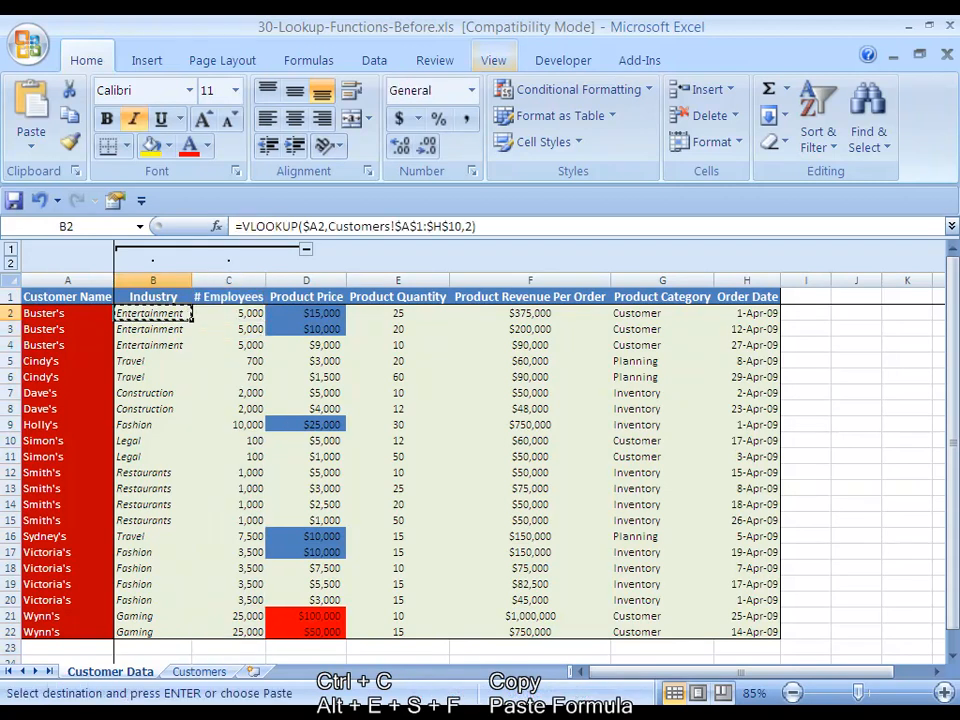
{"action": "key", "text": "Right"}
{"action": "key", "text": "alt"}
{"action": "key", "text": "e"}
{"action": "key", "text": "s"}
{"action": "key", "text": "f"}
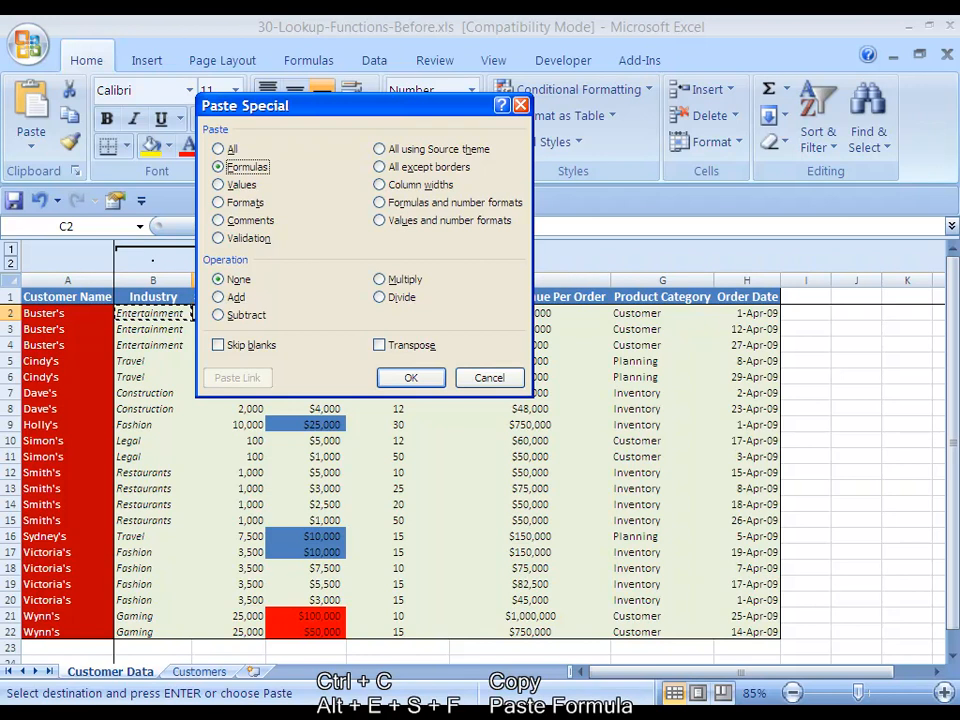
{"action": "key", "text": "Return"}
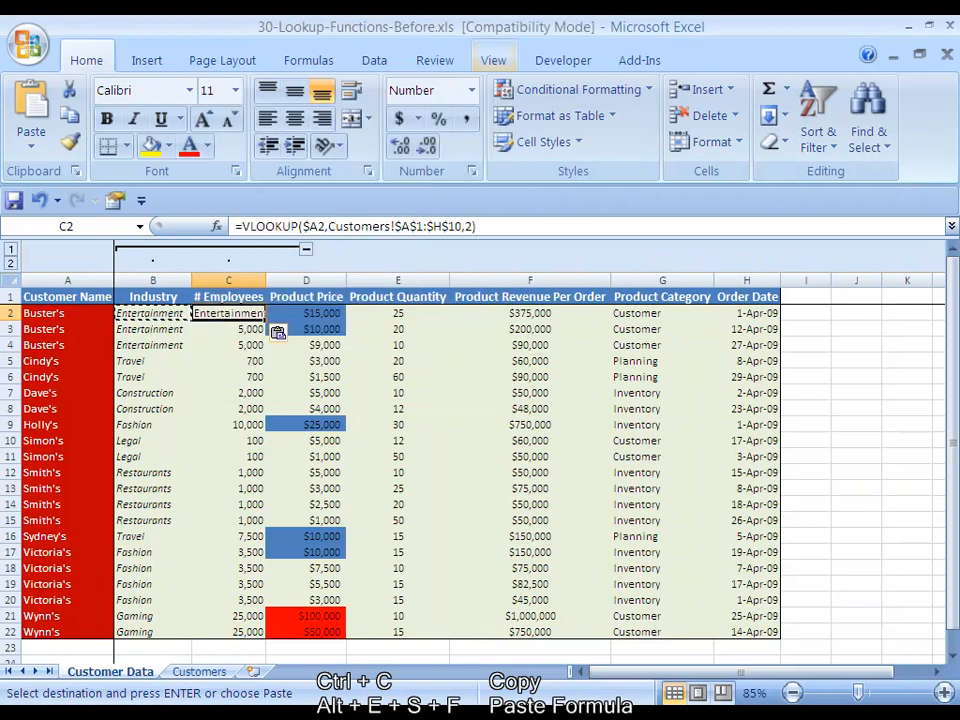
{"action": "key", "text": "Escape"}
- Change the column index of the VLOOKUP in C2 to 3 so it retrieves # Employees
{"action": "key", "text": "F2"}
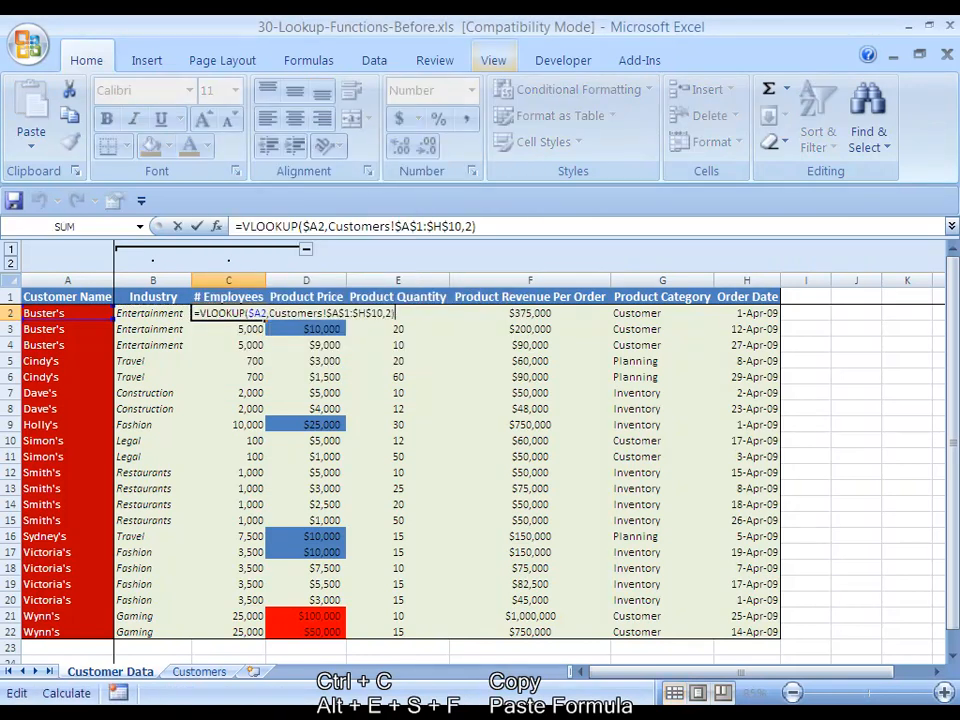
{"action": "key", "text": "Left"}
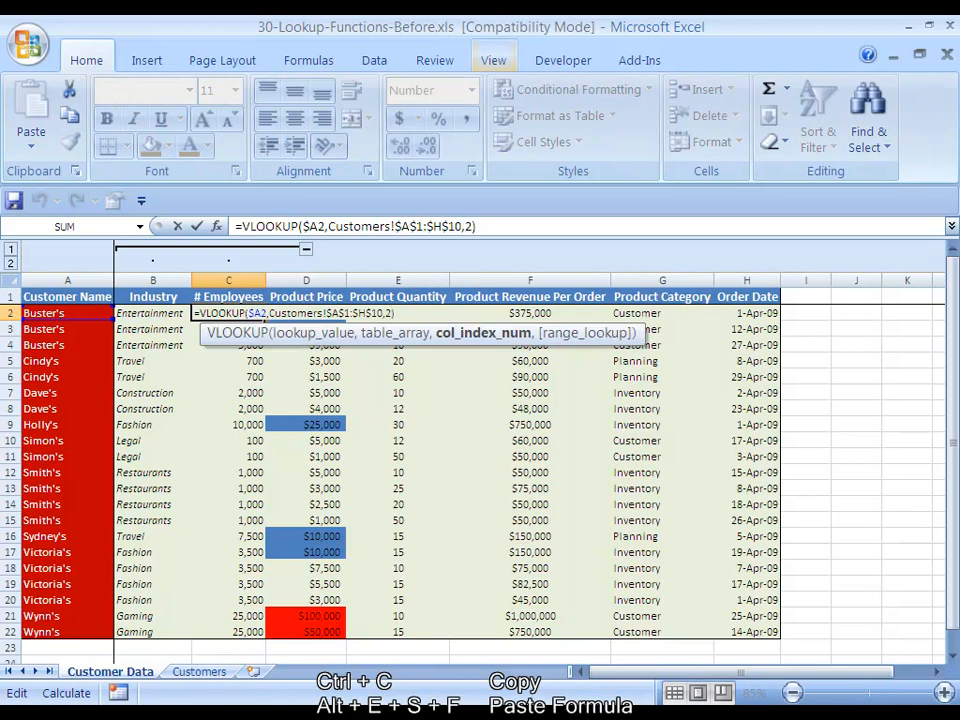
{"action": "key", "text": "BackSpace"}
{"action": "type", "text": "3"}
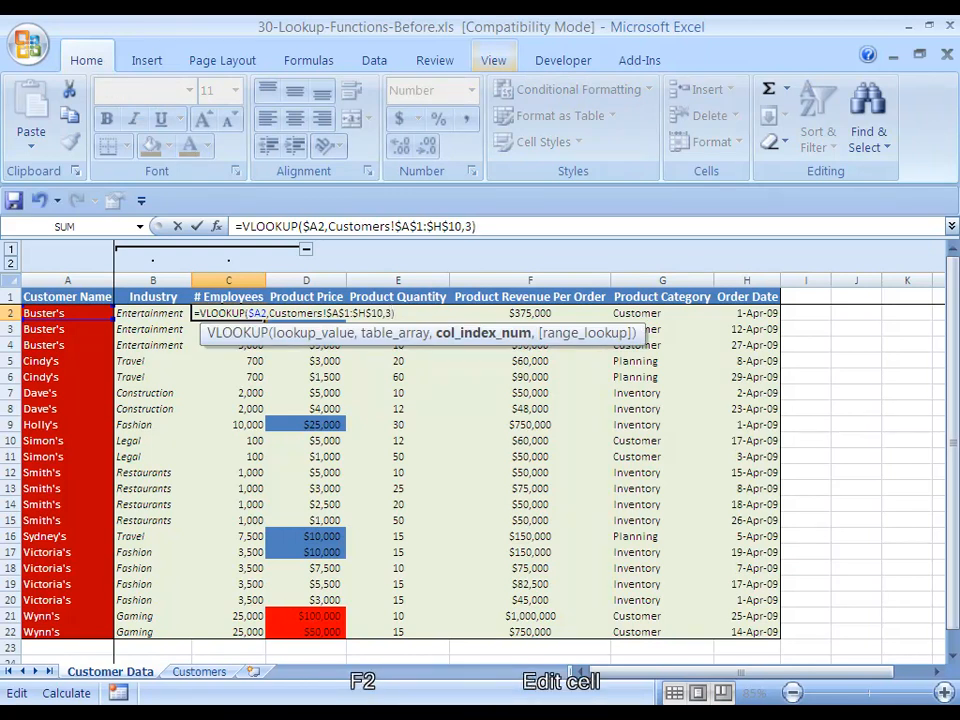
{"action": "key", "text": "ctrl+Return"}
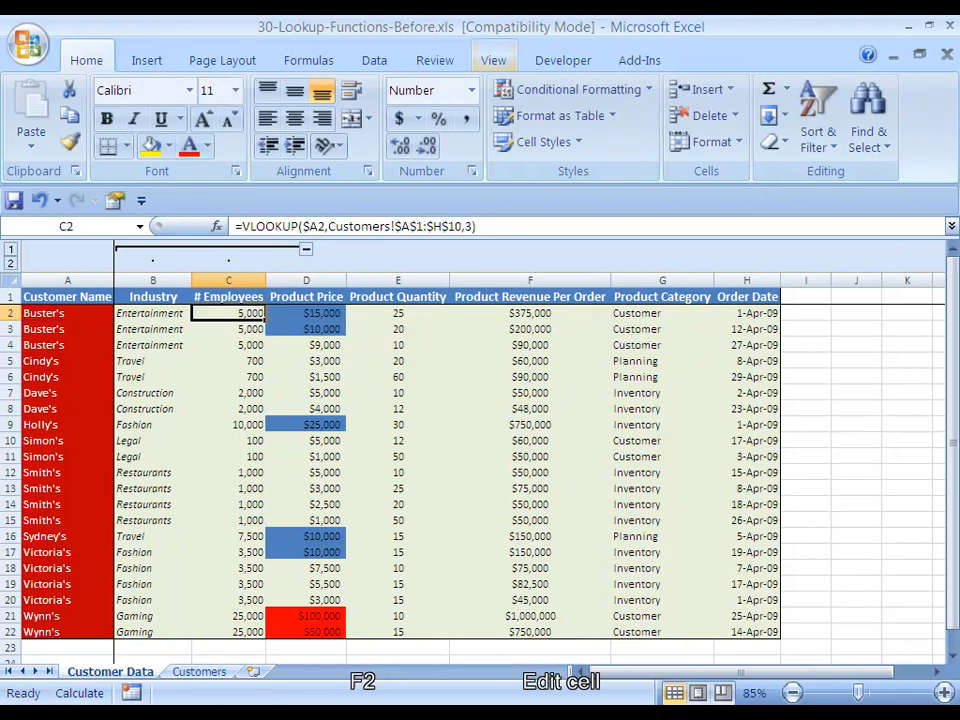
- Copy the VLOOKUP from C2 into the whole # Employees column, C2:C22, pasting formulas only, and recalculate
{"action": "key", "text": "ctrl+c"}
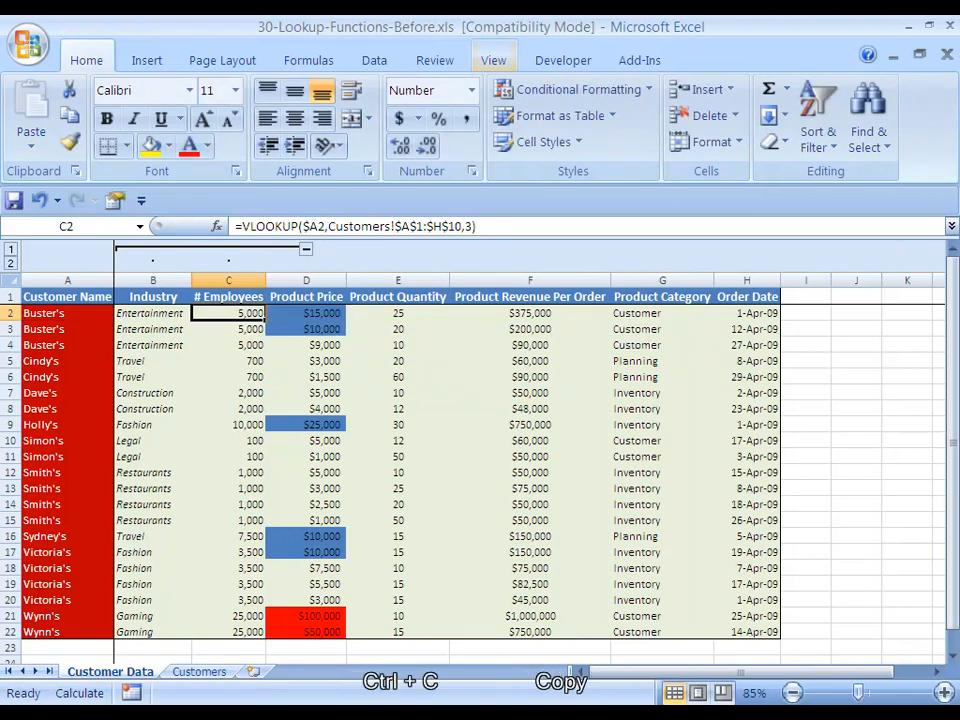
{"action": "key", "text": "ctrl+c"}
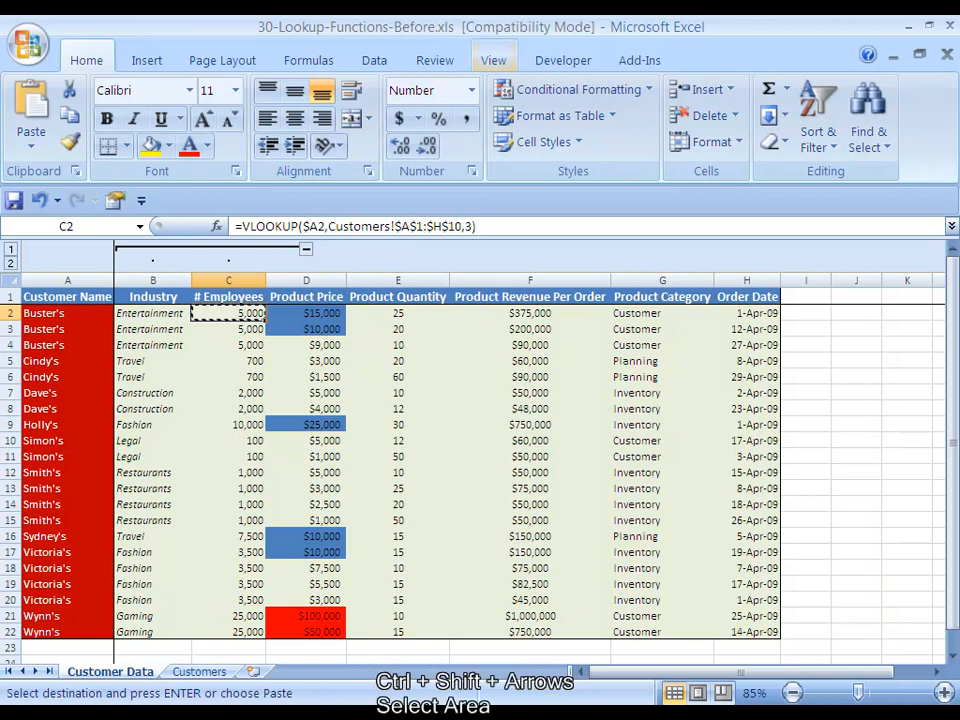
{"action": "key", "text": "ctrl+shift+Down"}
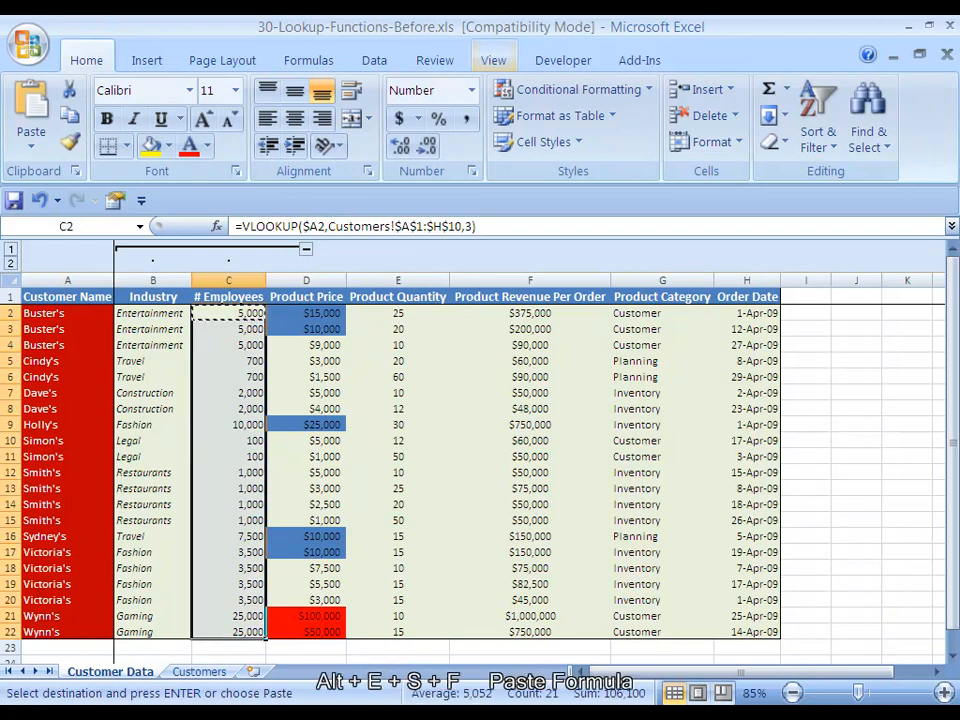
{"action": "key", "text": "alt+e"}
{"action": "key", "text": "s"}
{"action": "key", "text": "f"}
{"action": "key", "text": "Return"}
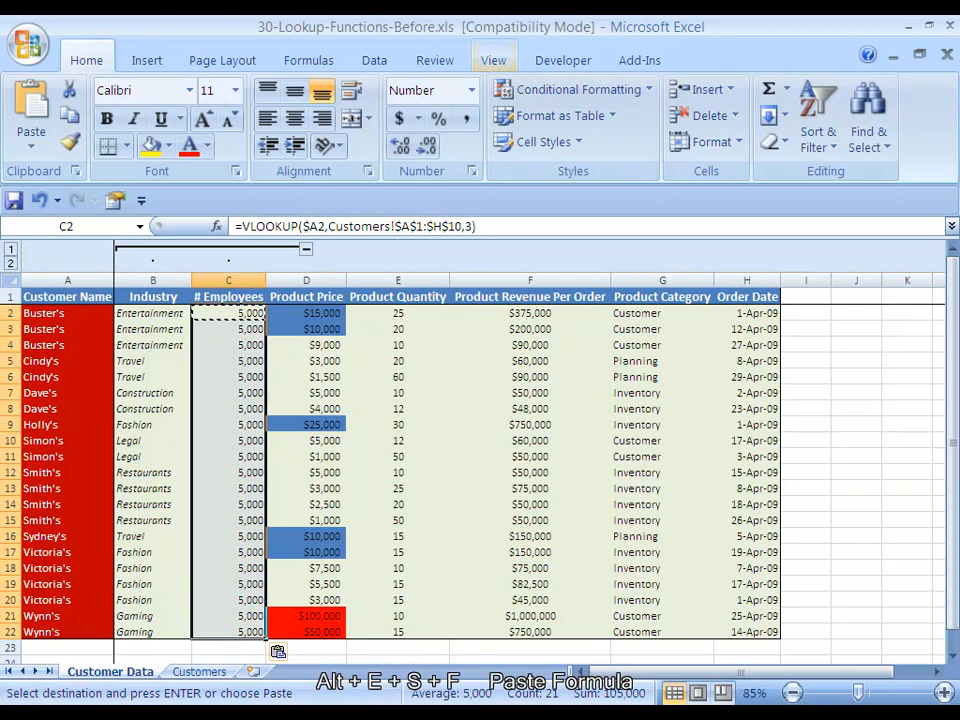
{"action": "key", "text": "Escape"}
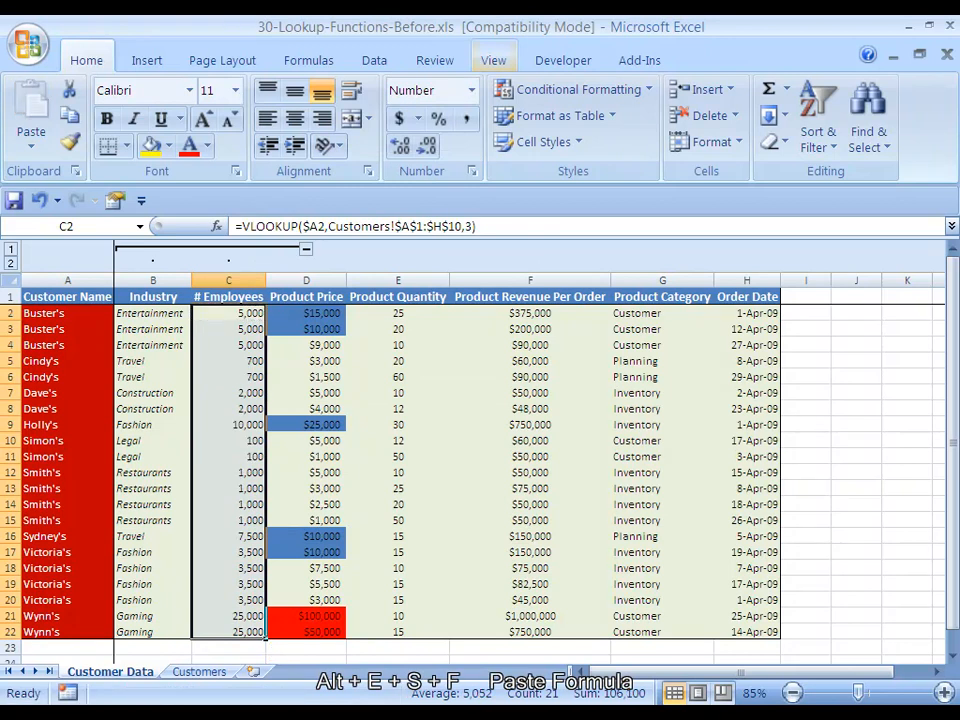
- Review the Industry and # Employees lookup formulas in the order data and their source table on the Customers sheet
{"action": "key", "text": "ctrl+Left"}
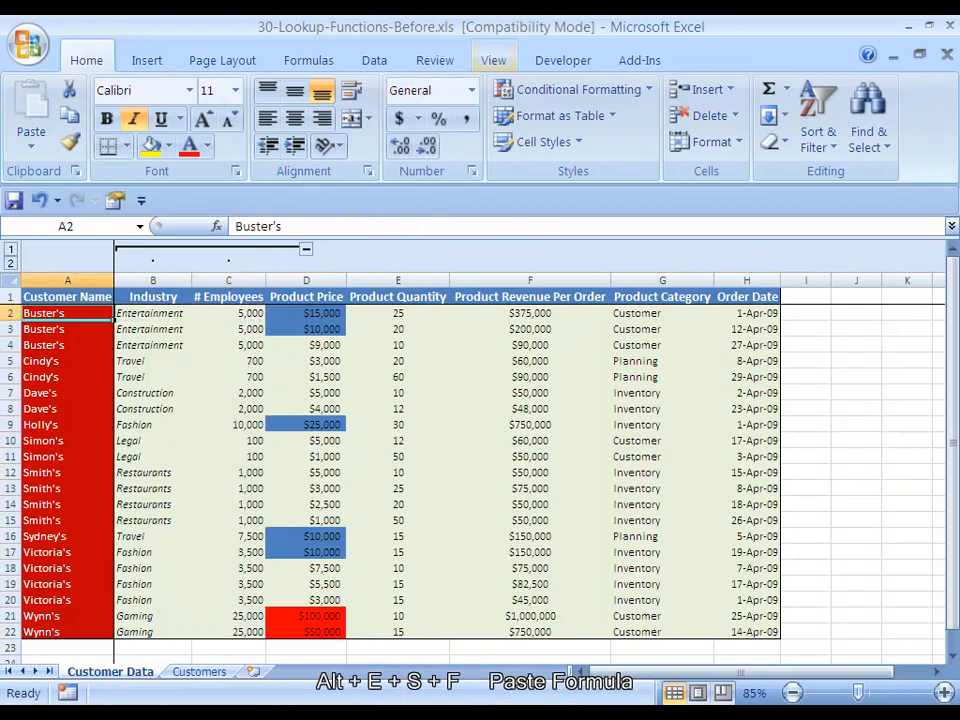
{"action": "key", "text": "ctrl+Up"}
{"action": "key", "text": "ctrl+Down"}
{"action": "key", "text": "Right"}
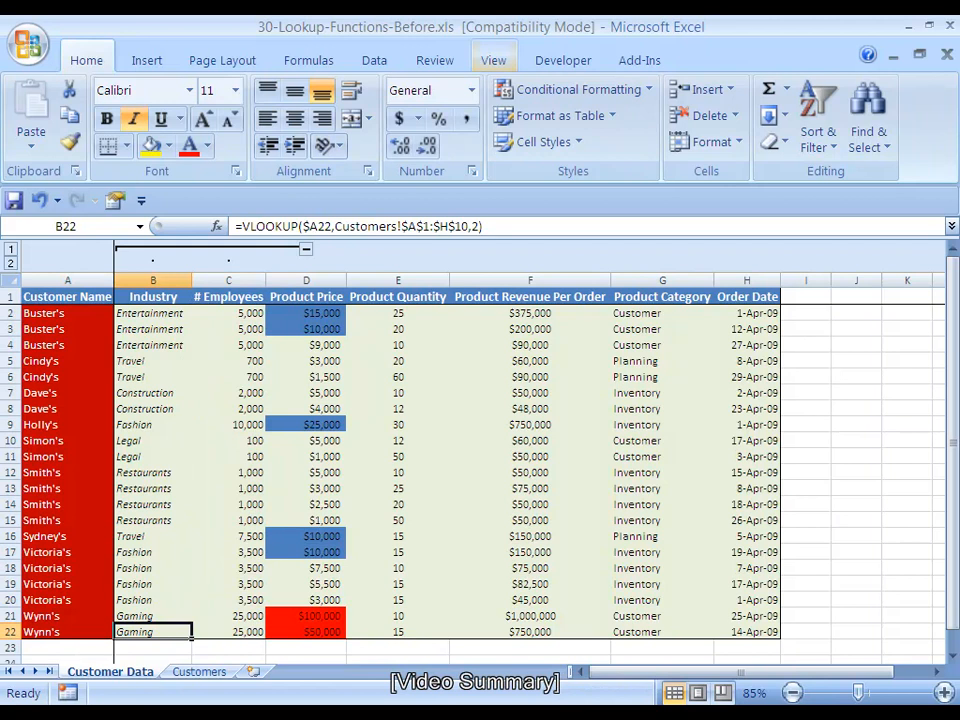
{"action": "key", "text": "ctrl+Up"}
{"action": "key", "text": "Down"}
{"action": "key", "text": "Right"}
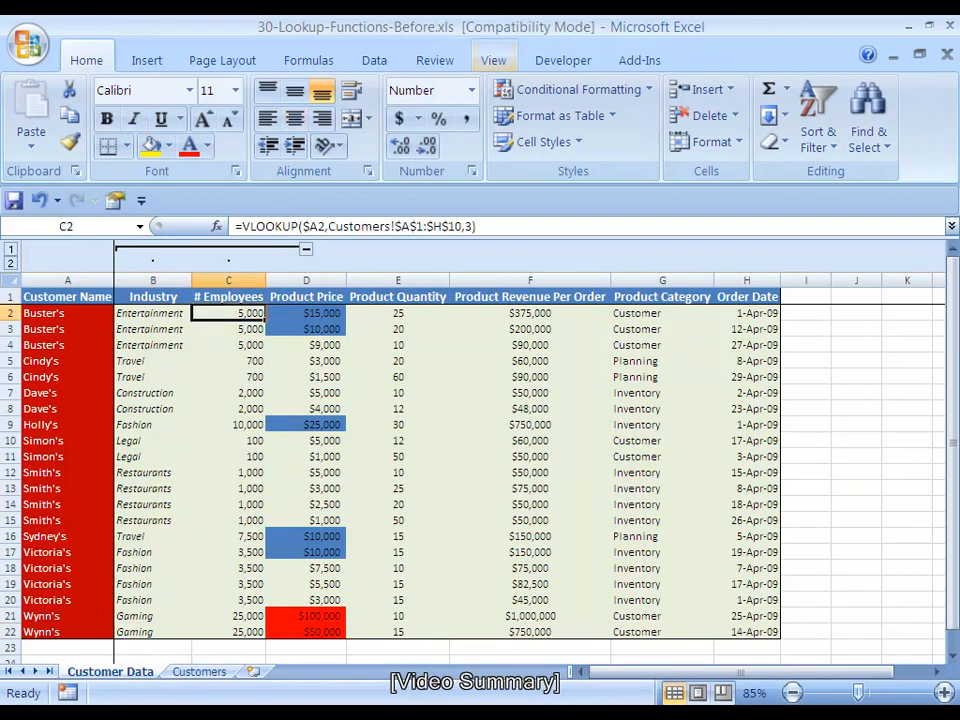
{"action": "key", "text": "ctrl+Page_Down"}
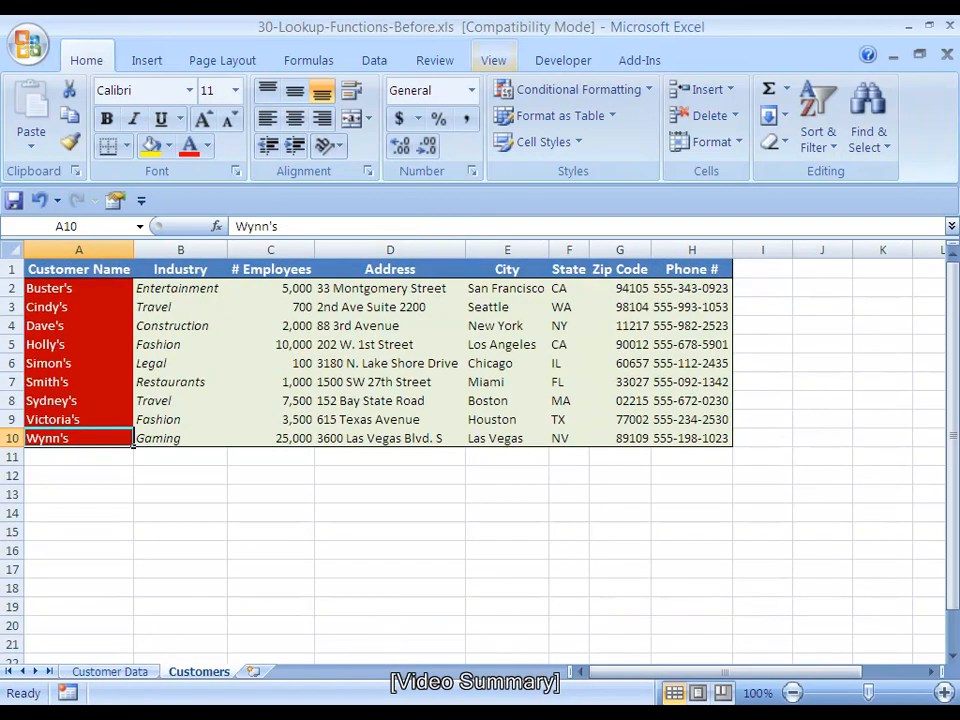
- Return to the Customer Data sheet and examine the first order row and the VLOOKUP formulas in B2 and C2:C4
{"action": "key", "text": "ctrl+Page_Up"}
{"action": "key", "text": "Right"}
{"action": "key", "text": "Right"}
{"action": "key", "text": "Right"}
{"action": "key", "text": "Right"}
{"action": "key", "text": "Right"}
{"action": "key", "text": "Right"}
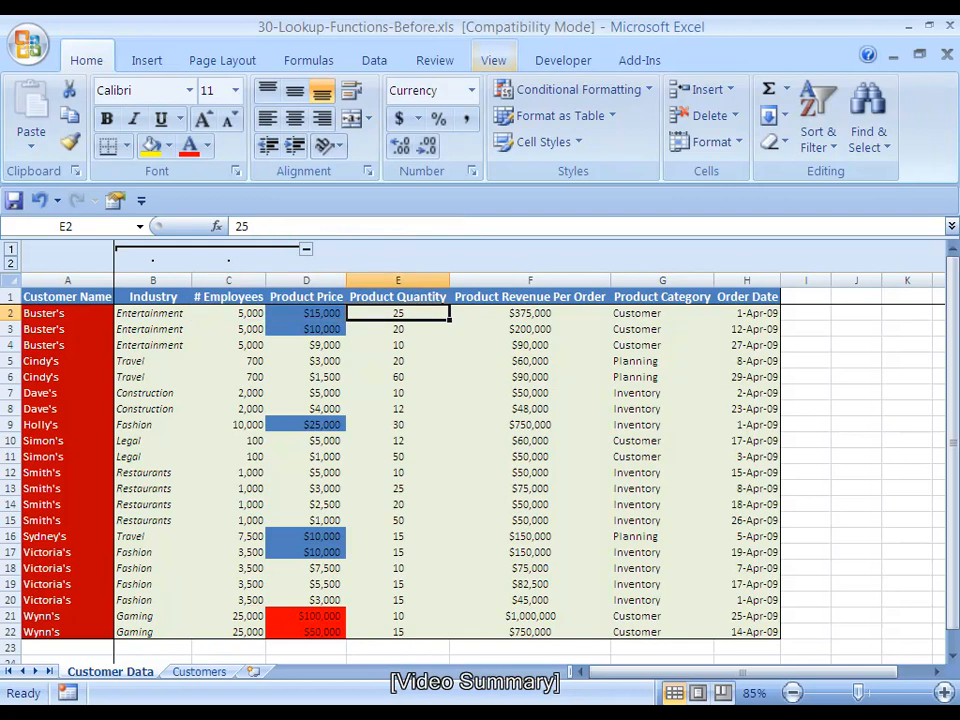
{"action": "key", "text": "Home"}
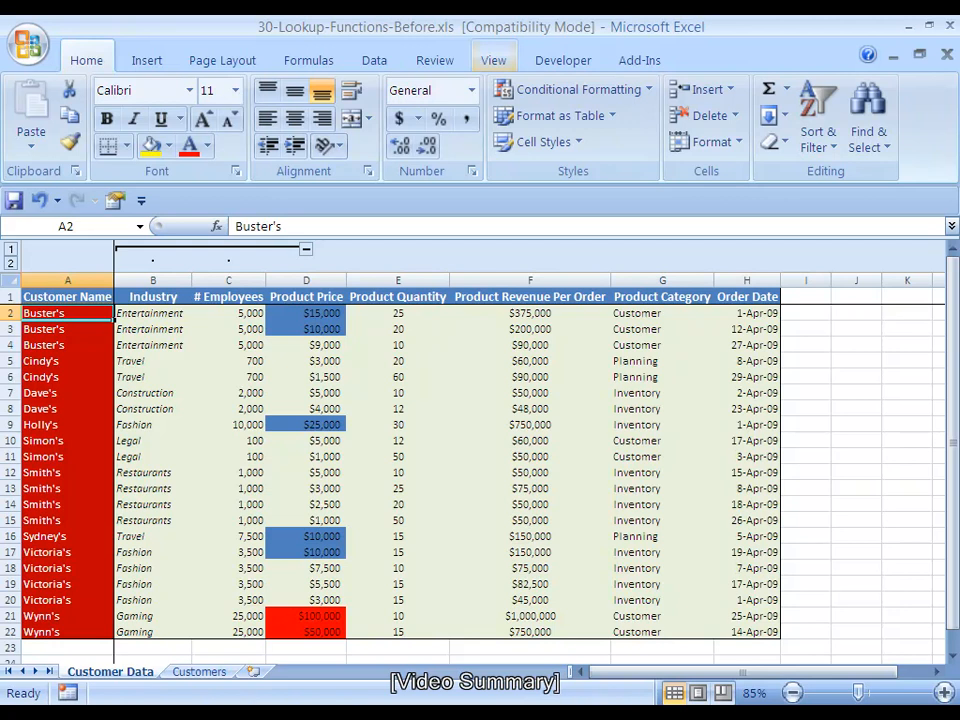
{"action": "key", "text": "Right"}
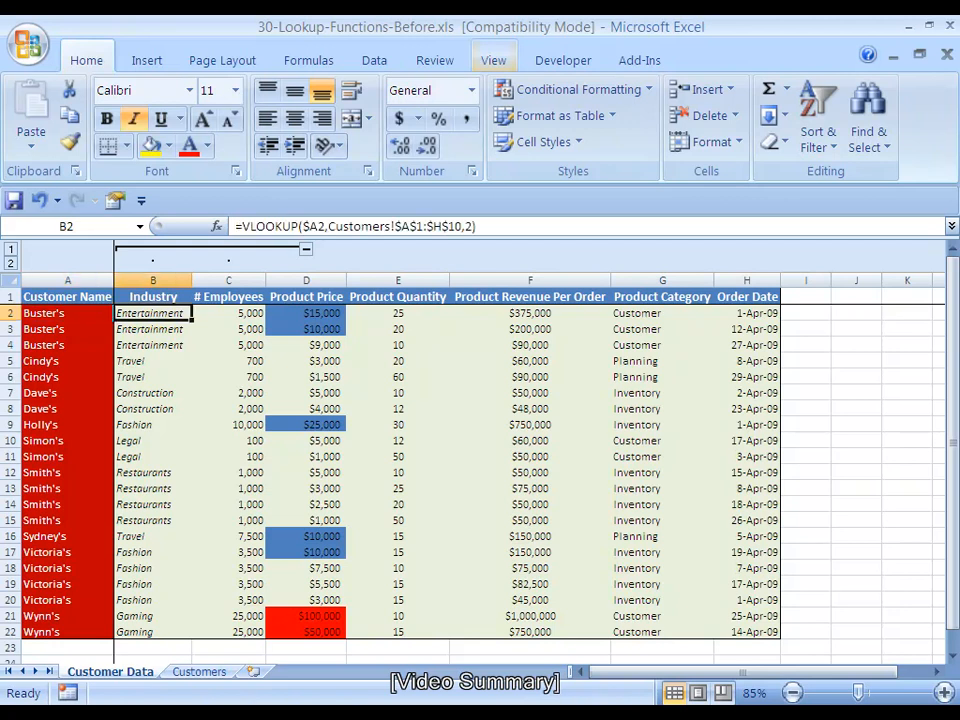
{"action": "key", "text": "Right"}
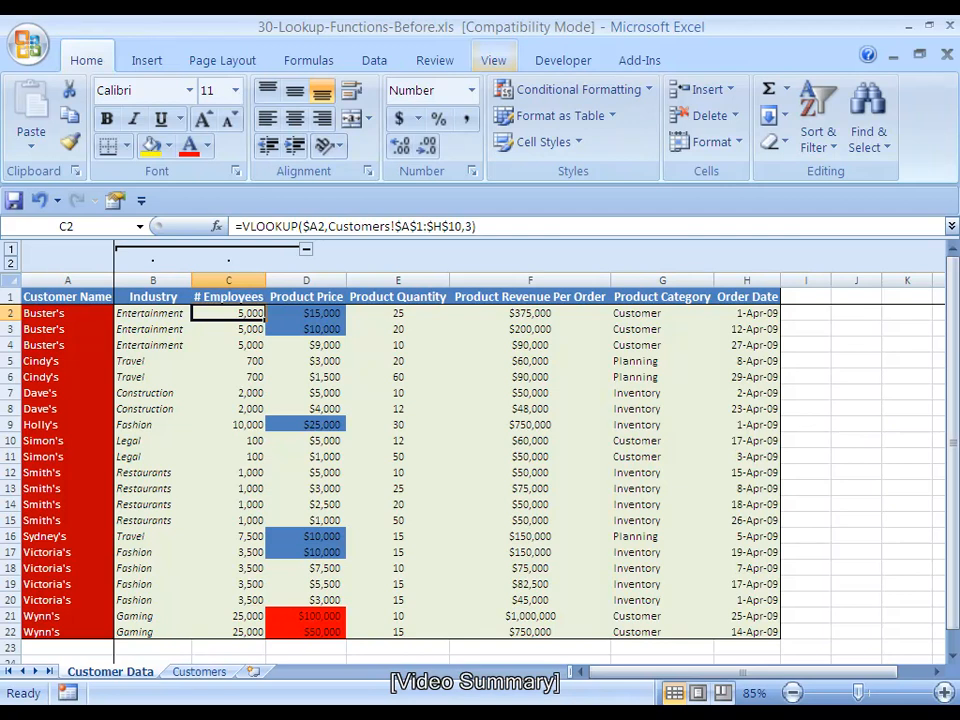
{"action": "key", "text": "Down"}
{"action": "key", "text": "Down"}
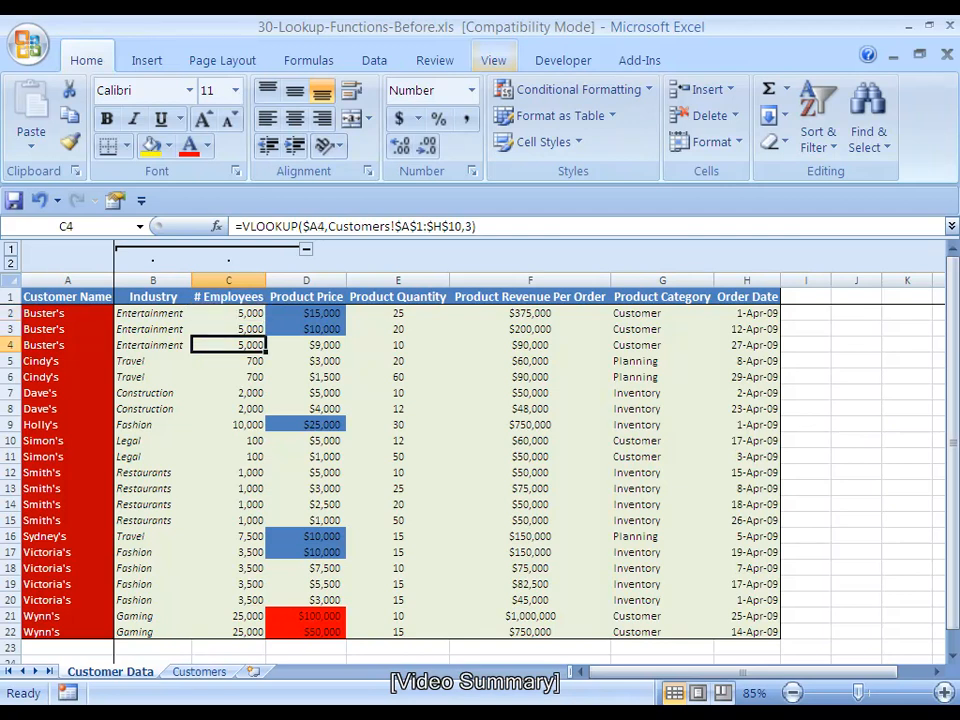